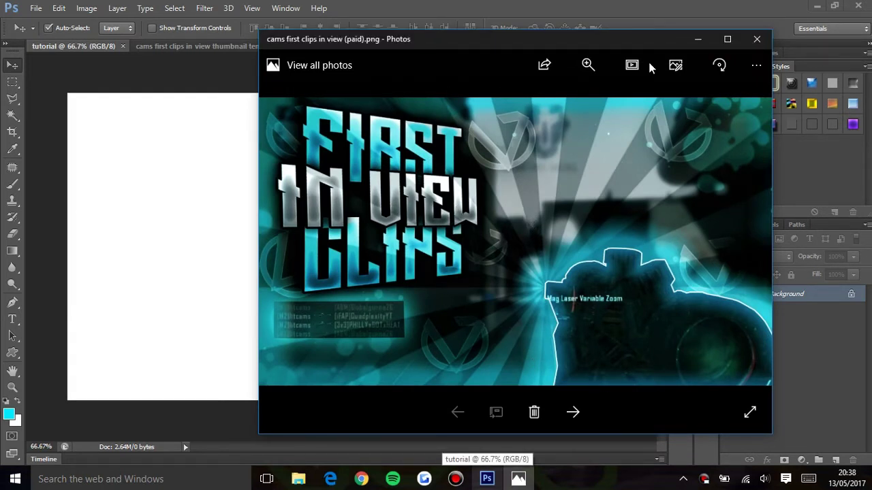
- Close the finished thumbnail preview and look over the gameplay background image and the Open Me layer group in StockPack.psd
{"action": "left_click", "coordinate": [755, 39]}
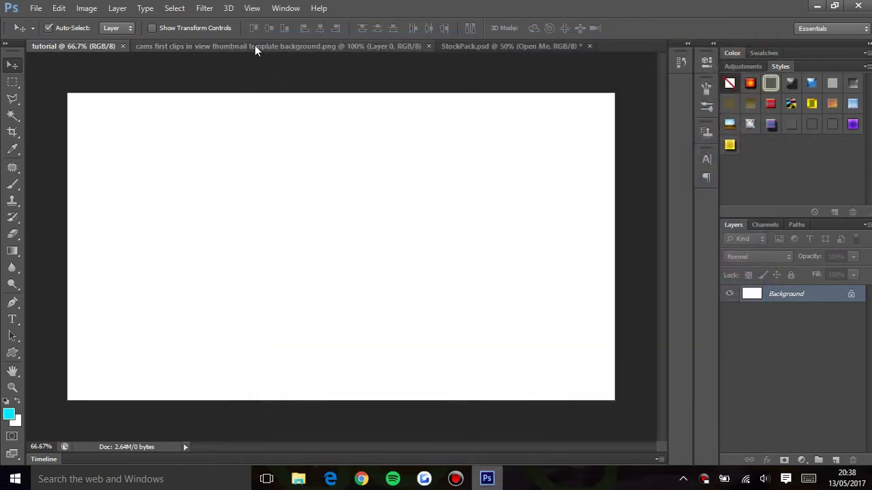
{"action": "left_click", "coordinate": [235, 50]}
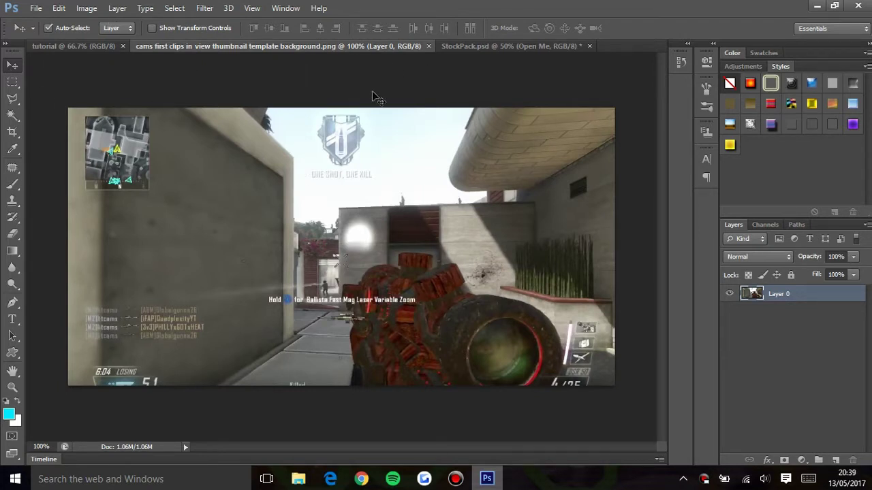
{"action": "left_click", "coordinate": [485, 49]}
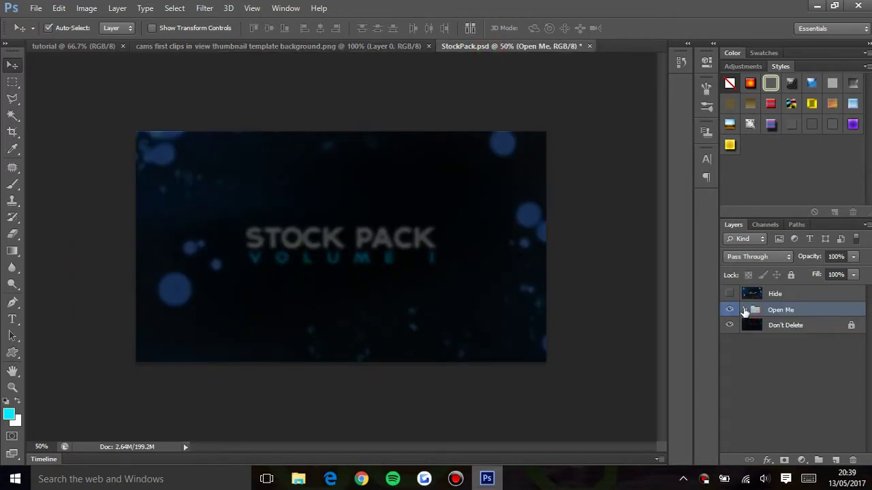
{"action": "left_click", "coordinate": [744, 310]}
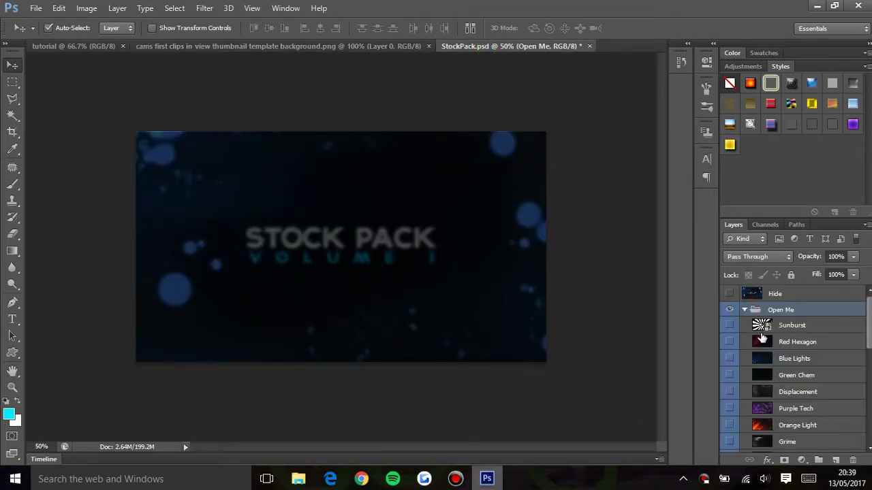
{"action": "left_click", "coordinate": [729, 326]}
{"action": "left_click", "coordinate": [729, 326]}
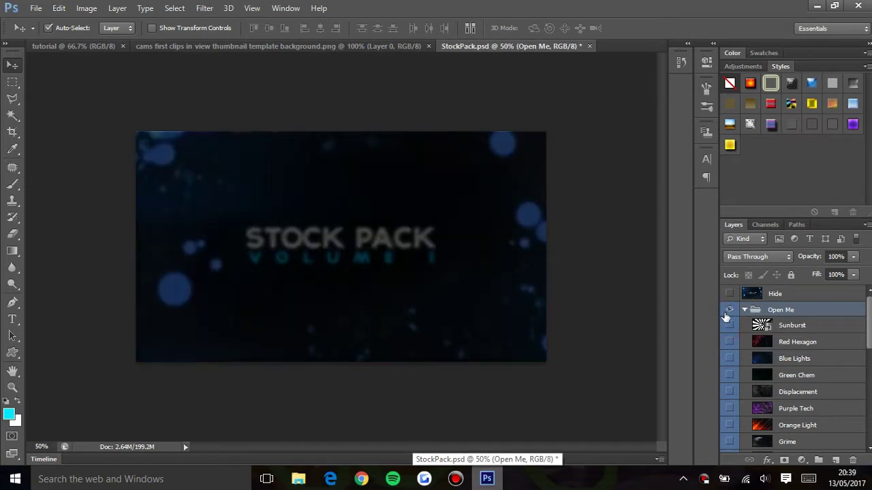
- Duplicate Layer 0 in the gameplay background image and place the copy in the tutorial document
{"action": "left_click", "coordinate": [179, 45]}
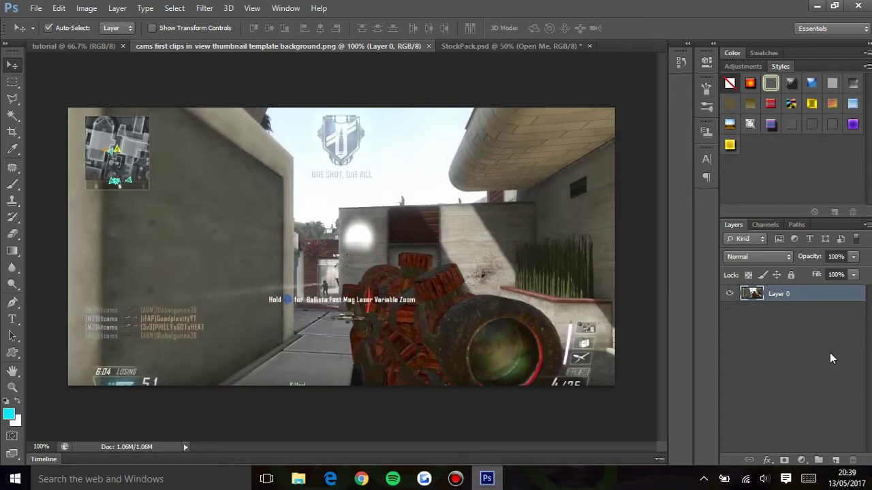
{"action": "key", "text": "ctrl+j"}
{"action": "left_click_drag", "start_coordinate": [404, 205], "coordinate": [249, 279]}
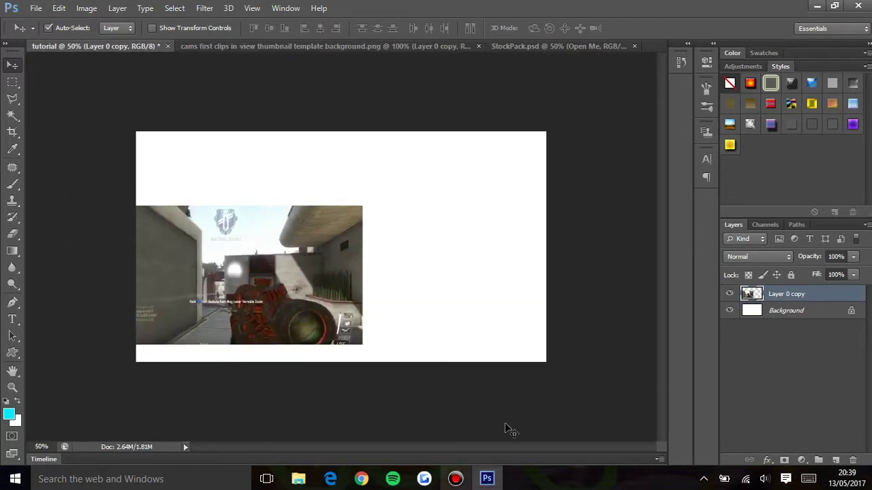
- Scale the gameplay image to about 168% from the canvas's upper-left corner so it covers the whole canvas
{"action": "key", "text": "ctrl+t"}
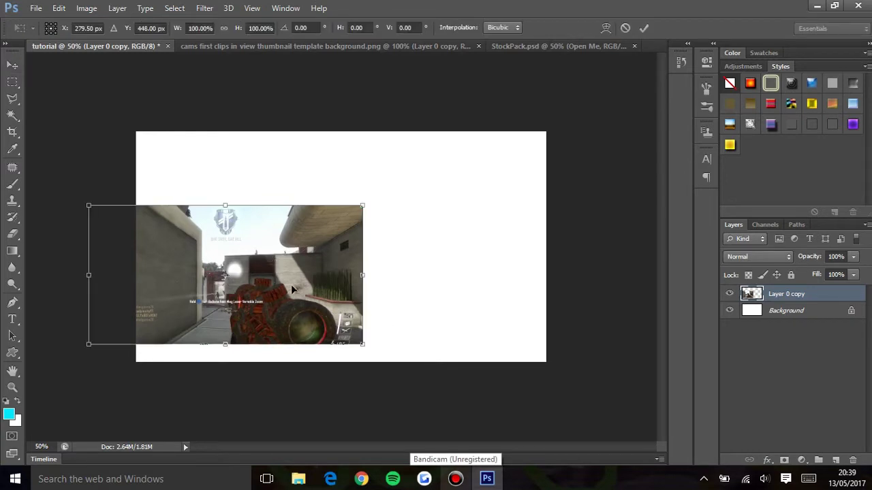
{"action": "left_click_drag", "start_coordinate": [230, 261], "coordinate": [280, 184]}
{"action": "left_click_drag", "start_coordinate": [407, 270], "coordinate": [570, 409]}
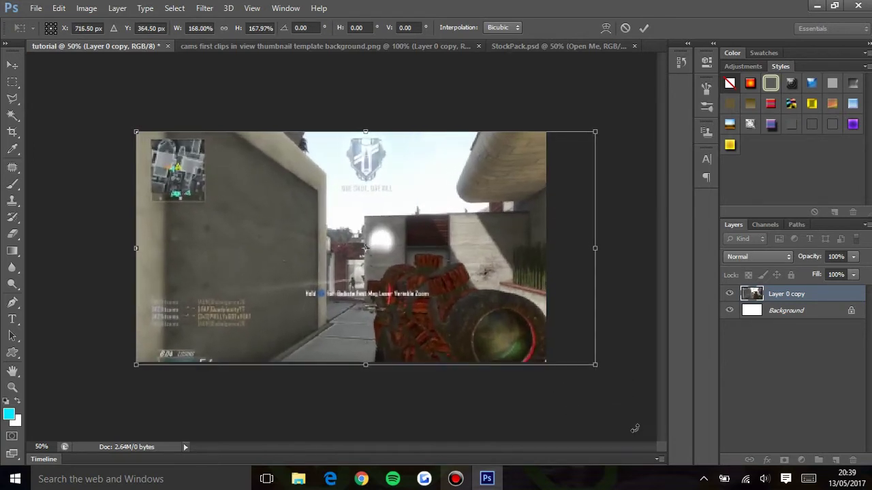
{"action": "key", "text": "Return"}
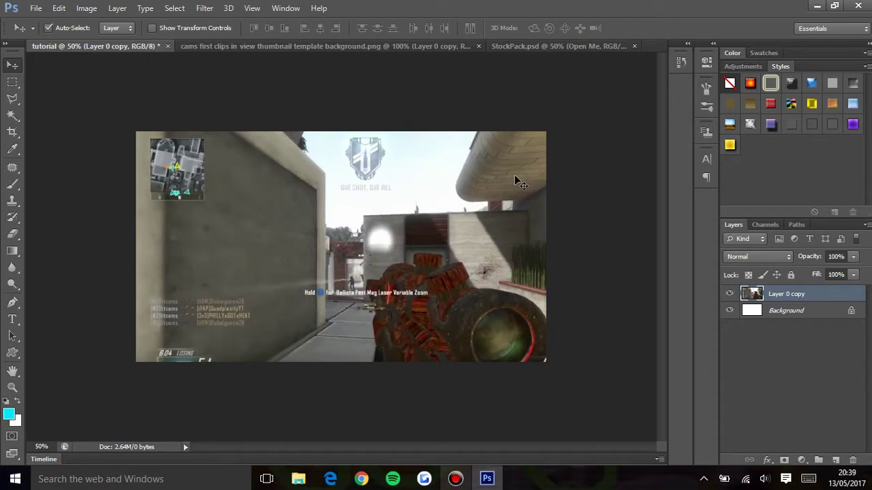
- In the tutorial document, trace a Pen path from the canvas's lower edge up the gun's left side and over its rounded front
{"action": "key", "text": "ctrl+Tab"}
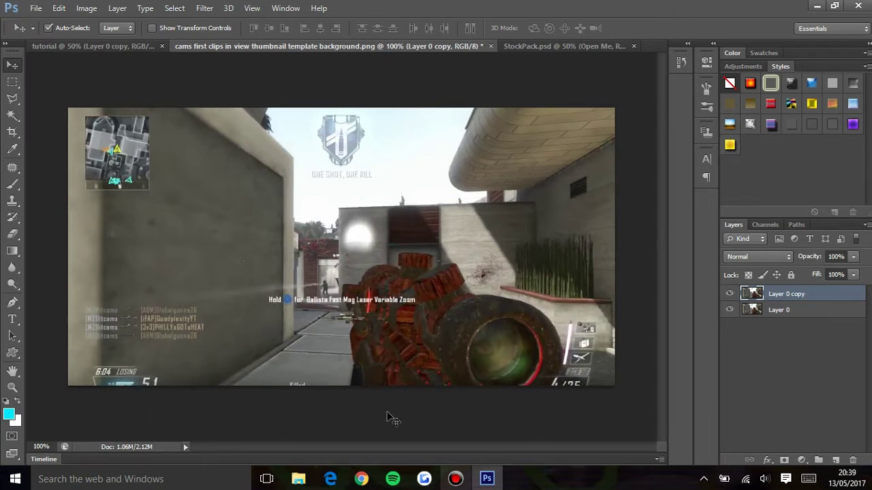
{"action": "left_click", "coordinate": [86, 48]}
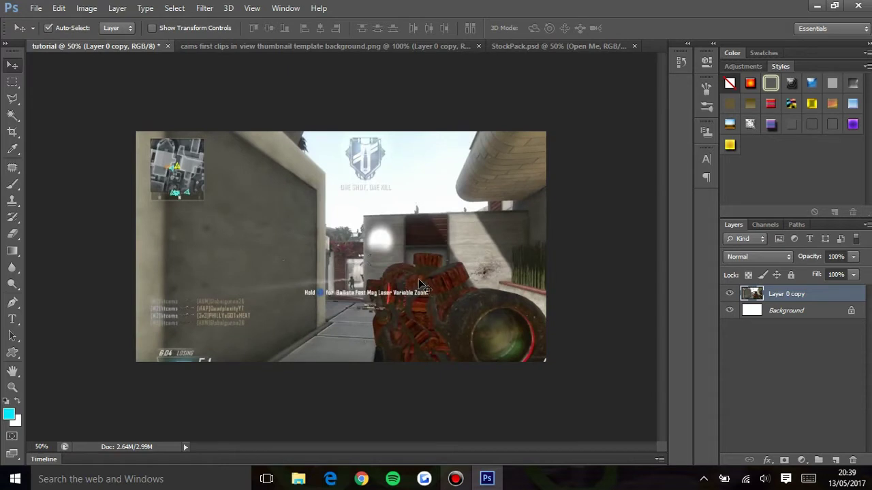
{"action": "key", "text": "ctrl+plus"}
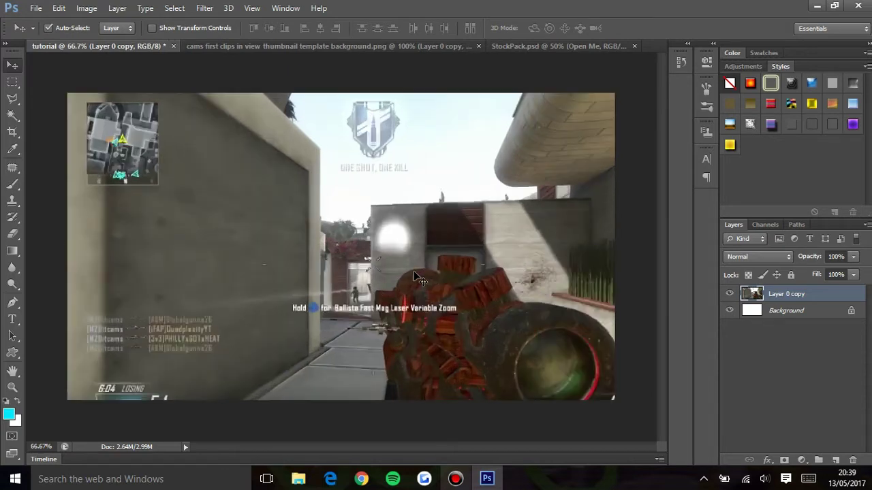
{"action": "left_click", "coordinate": [13, 302]}
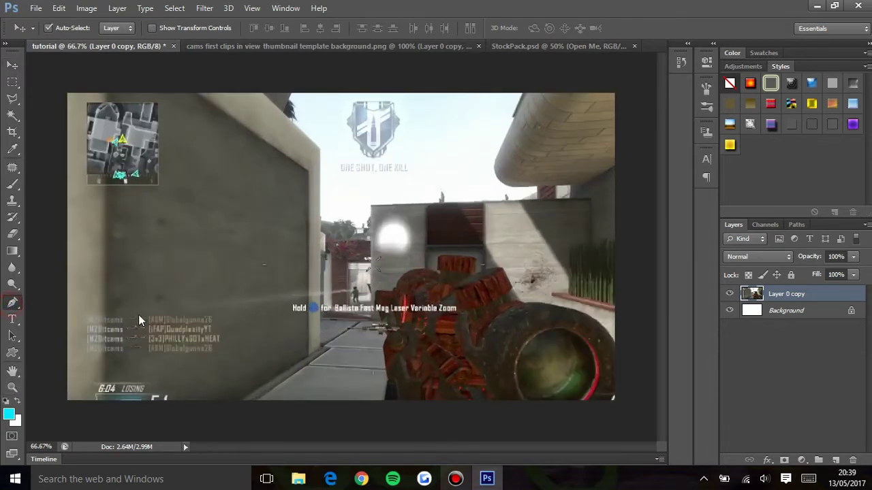
{"action": "left_click", "coordinate": [382, 405]}
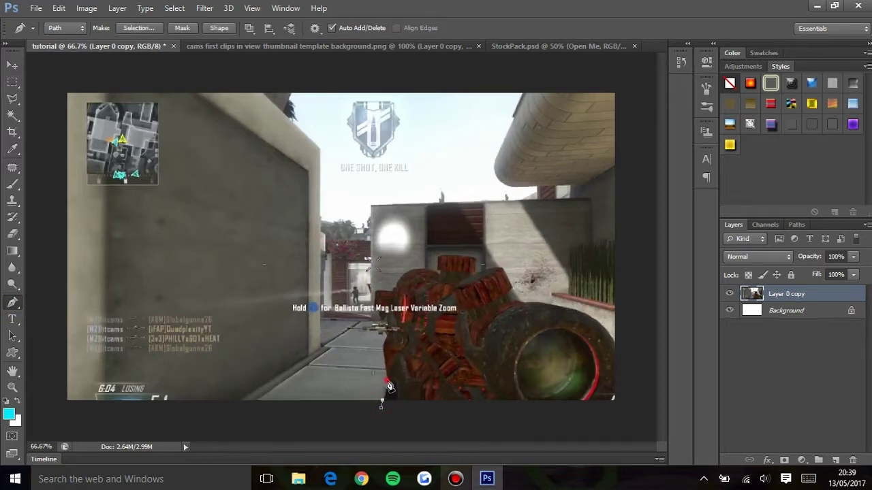
{"action": "key", "text": "ctrl+plus"}
{"action": "key", "text": "ctrl+plus"}
{"action": "scroll", "coordinate": [448, 325], "scroll_direction": "down", "scroll_amount": 4}
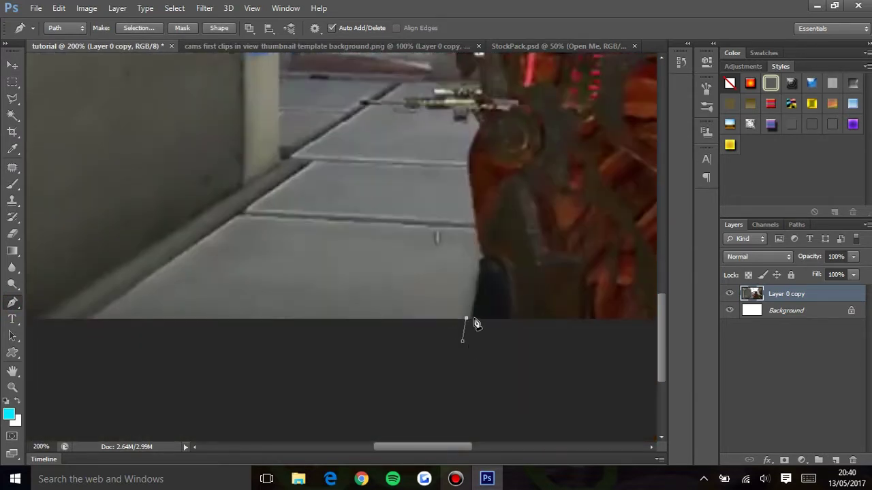
{"action": "left_click", "coordinate": [471, 319]}
{"action": "left_click", "coordinate": [475, 300]}
{"action": "left_click", "coordinate": [475, 288]}
{"action": "left_click", "coordinate": [480, 270]}
{"action": "left_click", "coordinate": [480, 266]}
{"action": "left_click", "coordinate": [481, 261]}
{"action": "left_click", "coordinate": [478, 248]}
{"action": "left_click", "coordinate": [476, 223]}
{"action": "left_click", "coordinate": [474, 212]}
{"action": "left_click", "coordinate": [473, 197]}
{"action": "left_click", "coordinate": [473, 190]}
{"action": "left_click", "coordinate": [471, 182]}
{"action": "left_click", "coordinate": [468, 170]}
{"action": "left_click", "coordinate": [469, 156]}
{"action": "scroll", "coordinate": [477, 141], "scroll_direction": "up", "scroll_amount": 3}
{"action": "left_click", "coordinate": [482, 269]}
{"action": "left_click", "coordinate": [482, 252]}
{"action": "left_click", "coordinate": [483, 235]}
{"action": "left_click", "coordinate": [481, 221]}
{"action": "left_click", "coordinate": [480, 210]}
{"action": "left_click", "coordinate": [475, 198]}
{"action": "left_click", "coordinate": [463, 184]}
{"action": "left_click", "coordinate": [448, 179]}
{"action": "left_click", "coordinate": [442, 167]}
{"action": "left_click", "coordinate": [444, 150]}
{"action": "left_click", "coordinate": [447, 136]}
{"action": "left_click", "coordinate": [454, 135]}
{"action": "left_click", "coordinate": [461, 134]}
{"action": "left_click", "coordinate": [472, 135]}
{"action": "left_click", "coordinate": [481, 134]}
{"action": "left_click", "coordinate": [489, 135]}
{"action": "left_click", "coordinate": [496, 134]}
{"action": "left_click", "coordinate": [501, 128]}
{"action": "left_click", "coordinate": [506, 123]}
{"action": "scroll", "coordinate": [526, 137], "scroll_direction": "up", "scroll_amount": 1}
{"action": "left_click", "coordinate": [513, 162]}
{"action": "left_click", "coordinate": [519, 151]}
{"action": "left_click", "coordinate": [528, 140]}
{"action": "left_click", "coordinate": [535, 129]}
{"action": "left_click", "coordinate": [558, 121]}
{"action": "left_click", "coordinate": [579, 119]}
{"action": "left_click", "coordinate": [590, 119]}
{"action": "left_click", "coordinate": [612, 123]}
{"action": "left_click", "coordinate": [623, 128]}
{"action": "left_click", "coordinate": [631, 132]}
{"action": "left_click", "coordinate": [638, 137]}
- Continue the Pen path around the gun's two ridged knobs and along the scope's curved upper edge to the canvas border
{"action": "scroll", "coordinate": [634, 116], "scroll_direction": "right", "scroll_amount": 5}
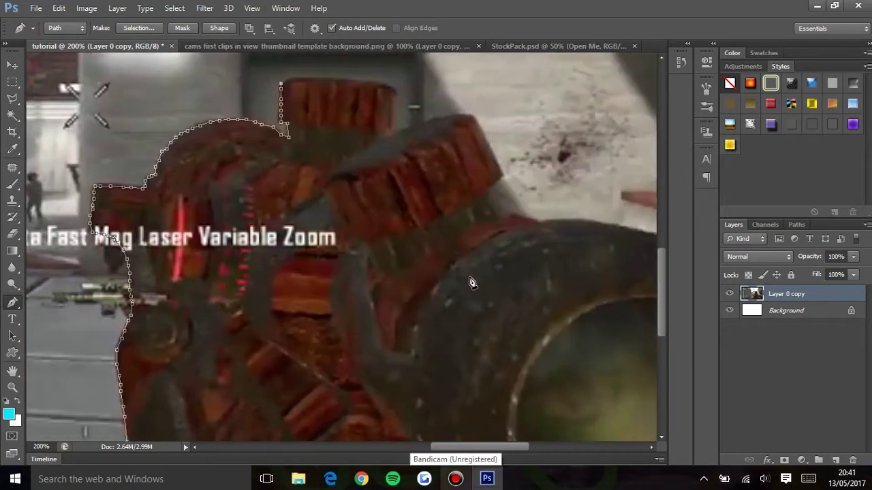
{"action": "scroll", "coordinate": [293, 123], "scroll_direction": "up", "scroll_amount": 1}
{"action": "left_click", "coordinate": [284, 143]}
{"action": "left_click", "coordinate": [281, 104]}
{"action": "left_click", "coordinate": [299, 98]}
{"action": "left_click", "coordinate": [341, 99]}
{"action": "left_click", "coordinate": [378, 102]}
{"action": "left_click", "coordinate": [396, 112]}
{"action": "left_click", "coordinate": [393, 142]}
{"action": "left_click", "coordinate": [422, 143]}
{"action": "left_click", "coordinate": [437, 140]}
{"action": "left_click", "coordinate": [450, 134]}
{"action": "left_click", "coordinate": [460, 135]}
{"action": "left_click", "coordinate": [470, 135]}
{"action": "left_click", "coordinate": [503, 196]}
{"action": "left_click", "coordinate": [494, 208]}
{"action": "left_click", "coordinate": [509, 233]}
{"action": "left_click", "coordinate": [538, 243]}
{"action": "left_click", "coordinate": [547, 241]}
{"action": "left_click", "coordinate": [558, 240]}
{"action": "left_click", "coordinate": [567, 240]}
{"action": "left_click", "coordinate": [585, 241]}
{"action": "left_click", "coordinate": [619, 247]}
{"action": "left_click", "coordinate": [637, 249]}
{"action": "left_click", "coordinate": [647, 251]}
{"action": "left_click_drag", "start_coordinate": [652, 252], "coordinate": [282, 259]}
{"action": "left_click", "coordinate": [278, 258]}
{"action": "left_click", "coordinate": [299, 260]}
{"action": "left_click", "coordinate": [318, 265]}
{"action": "left_click", "coordinate": [332, 272]}
{"action": "left_click", "coordinate": [344, 279]}
{"action": "left_click", "coordinate": [358, 289]}
{"action": "left_click", "coordinate": [372, 297]}
{"action": "left_click", "coordinate": [384, 306]}
{"action": "left_click", "coordinate": [393, 317]}
{"action": "left_click", "coordinate": [402, 329]}
{"action": "left_click", "coordinate": [411, 342]}
{"action": "left_click", "coordinate": [420, 357]}
- Close the gun path by running it outside the canvas around the lower-right corner and back to its starting point
{"action": "left_click", "coordinate": [504, 368]}
{"action": "left_click", "coordinate": [516, 405], "text": "ctrl"}
{"action": "key", "text": "ctrl+z"}
{"action": "left_click", "coordinate": [493, 370]}
{"action": "scroll", "coordinate": [497, 375], "scroll_direction": "down", "scroll_amount": 5}
{"action": "left_click", "coordinate": [547, 284]}
{"action": "left_click", "coordinate": [495, 393]}
{"action": "left_click", "coordinate": [269, 358]}
{"action": "left_click", "coordinate": [140, 352]}
{"action": "key", "text": "ctrl+minus"}
{"action": "key", "text": "ctrl+minus"}
{"action": "left_click", "coordinate": [433, 440]}
{"action": "left_click", "coordinate": [380, 436]}
{"action": "left_click", "coordinate": [383, 414]}
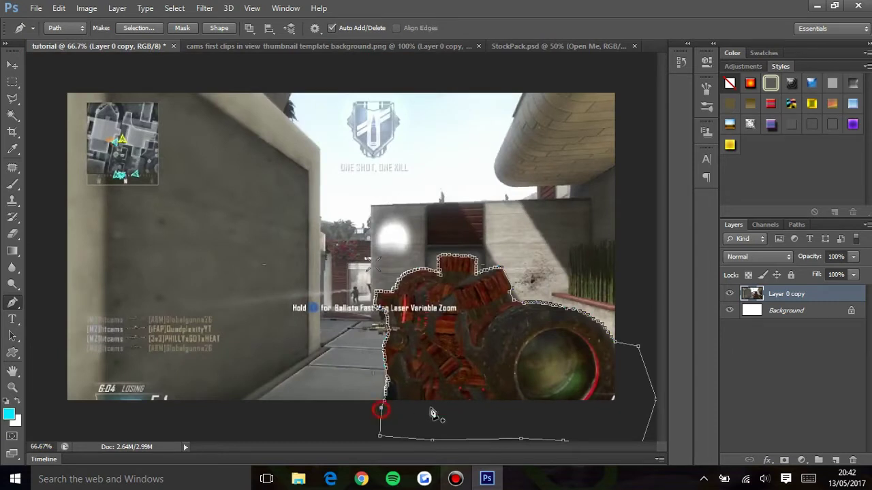
{"action": "key", "text": "ctrl+d"}
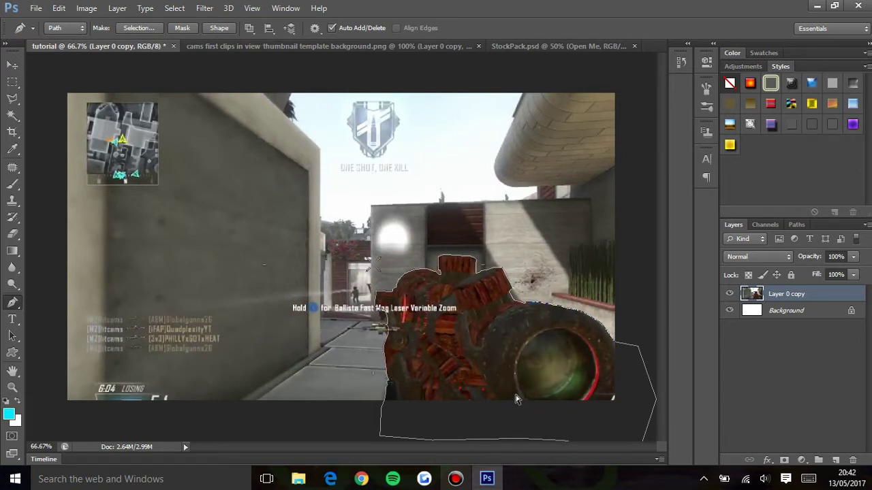
- Turn the gun path into a new anti-aliased selection with 0 px feather and copy it to its own layer
{"action": "key", "text": "ctrl+minus"}
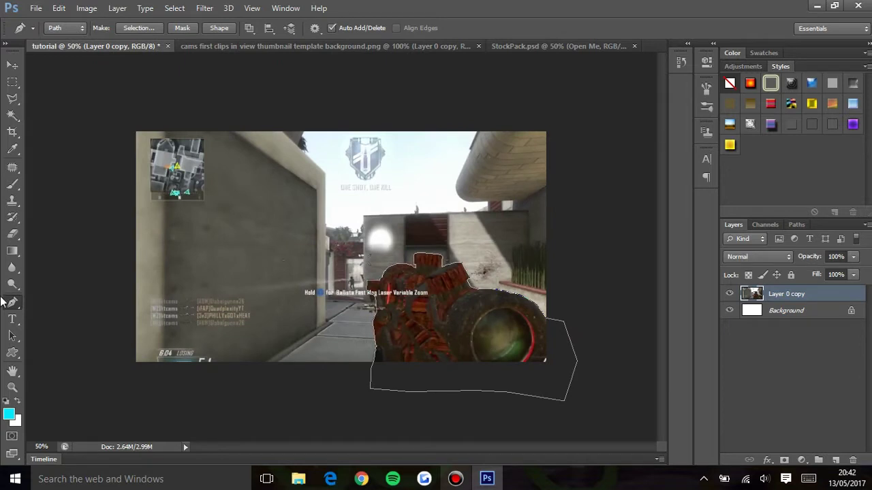
{"action": "right_click", "coordinate": [456, 326]}
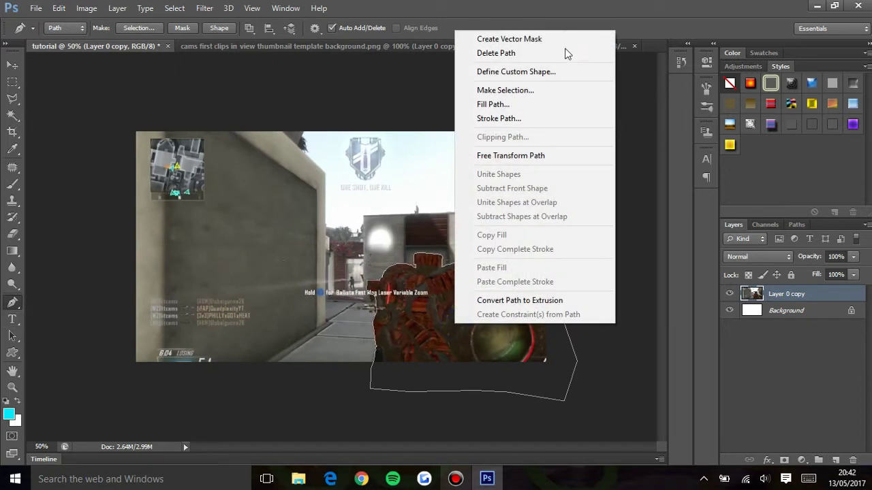
{"action": "left_click", "coordinate": [506, 90]}
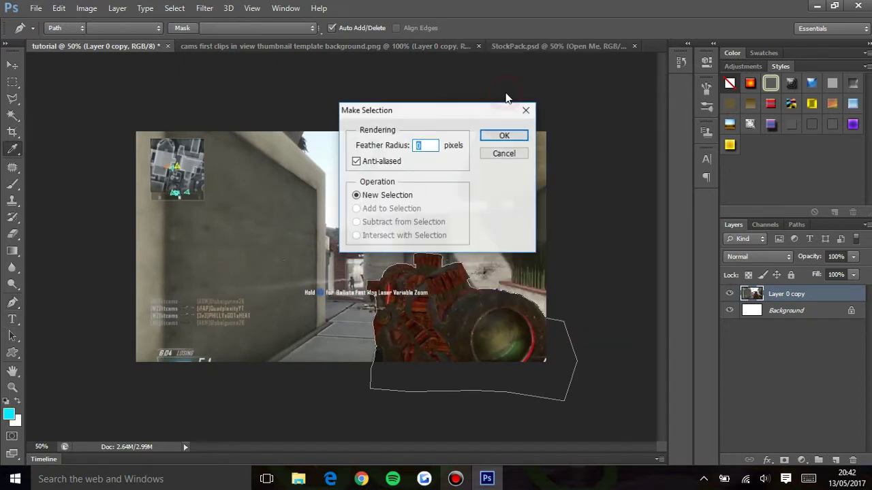
{"action": "left_click", "coordinate": [485, 137]}
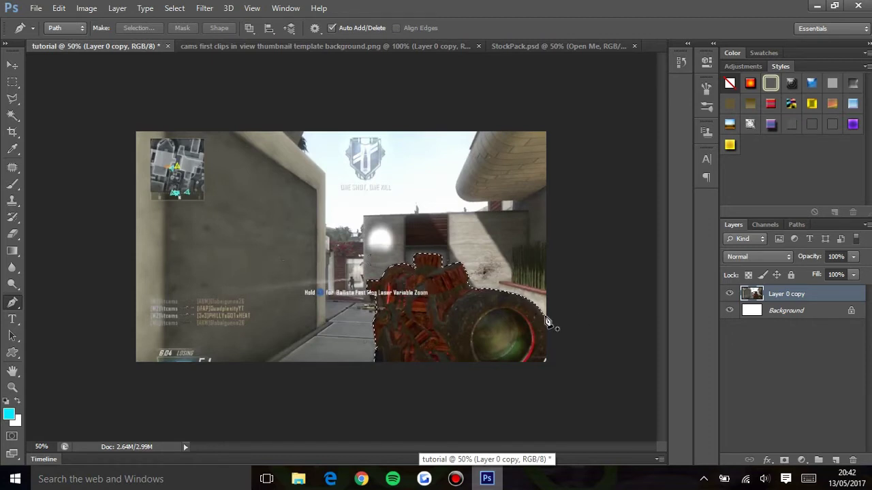
{"action": "key", "text": "ctrl+j"}
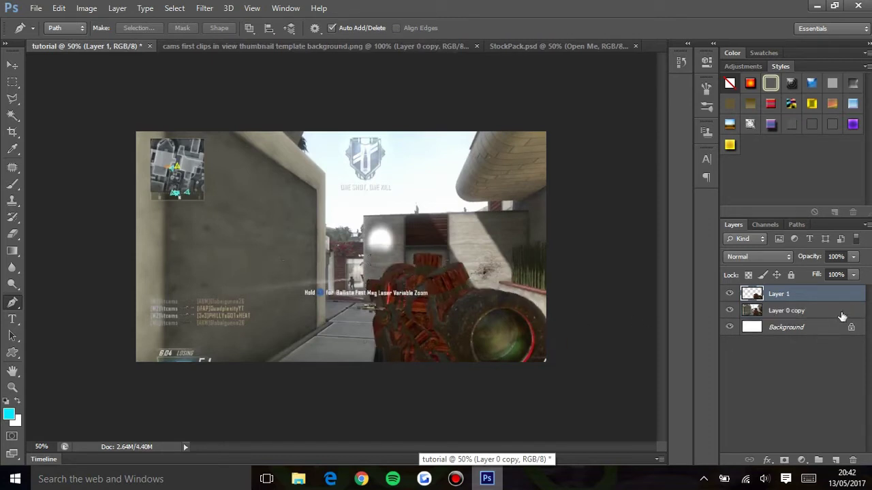
- Check the gun cutout with the gameplay layer briefly hidden, and rename the cutout layer to dsr
{"action": "left_click", "coordinate": [728, 311]}
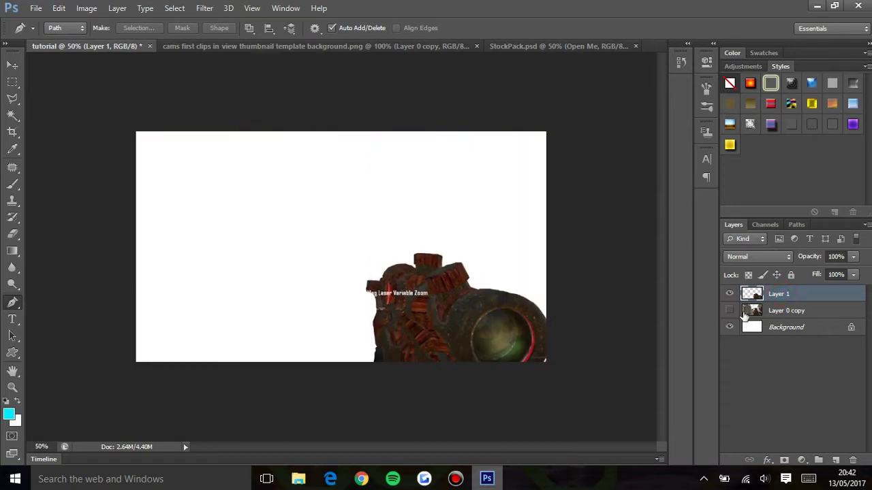
{"action": "left_click", "coordinate": [731, 310]}
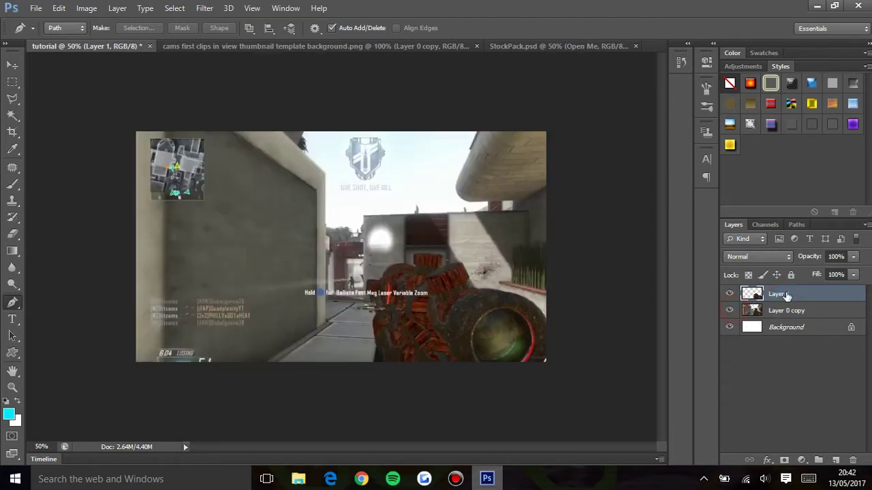
{"action": "double_click", "coordinate": [778, 295]}
{"action": "type", "text": "G"}
{"action": "key", "text": "Return"}
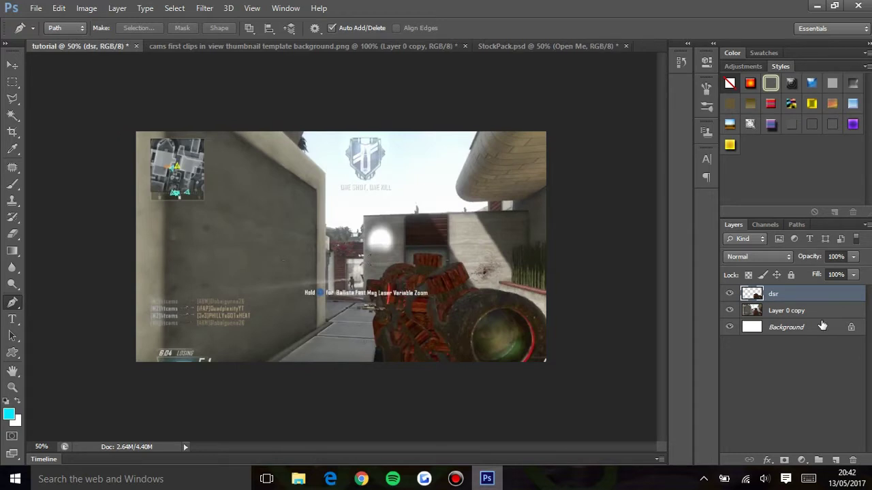
- Make the full gameplay image, Layer 0 copy, the active layer
{"action": "left_click", "coordinate": [776, 312]}
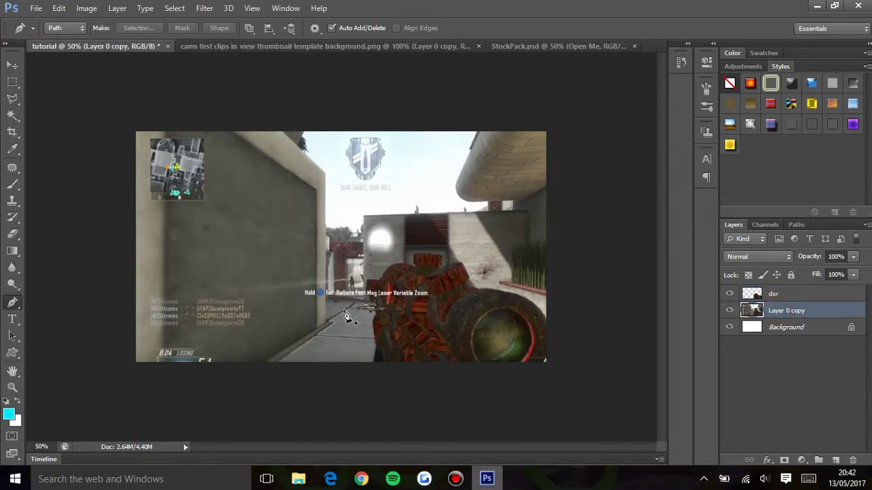
{"action": "key", "text": "ctrl+plus"}
{"action": "key", "text": "ctrl+plus"}
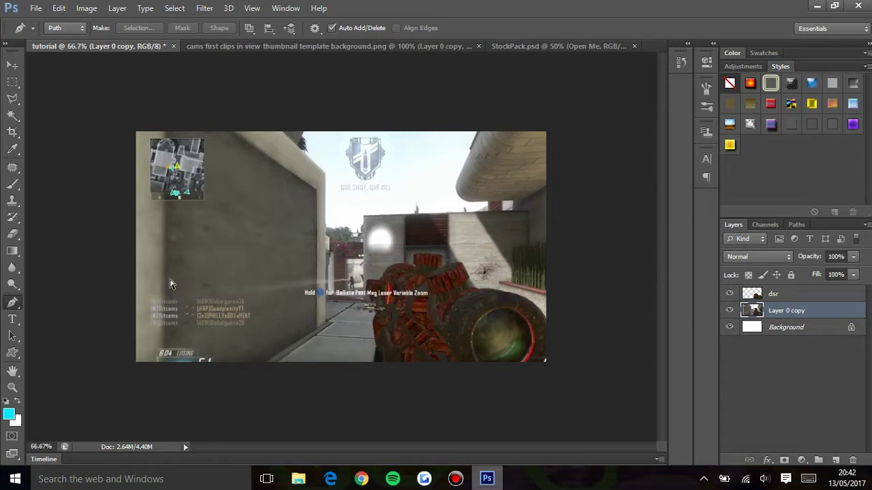
- Switch to File Explorer, open the recent "cams first clips in view (paid)" image, and move its preview aside for reference
{"action": "left_click", "coordinate": [299, 479]}
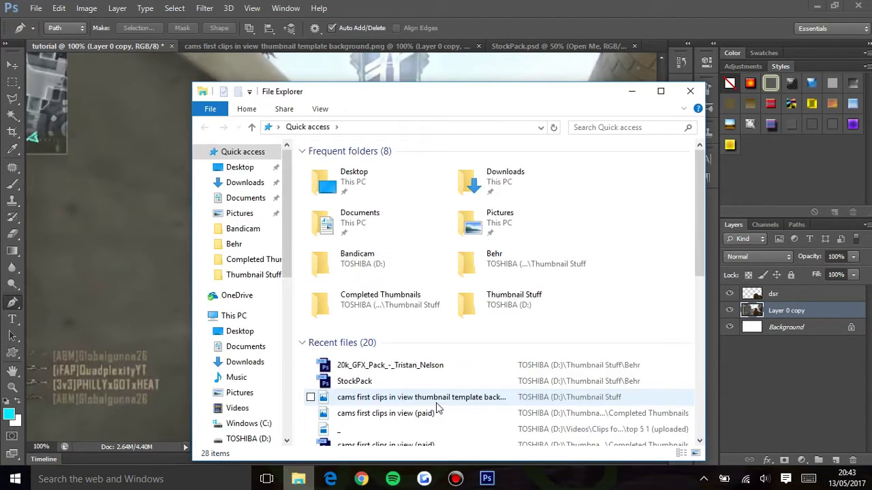
{"action": "double_click", "coordinate": [512, 413]}
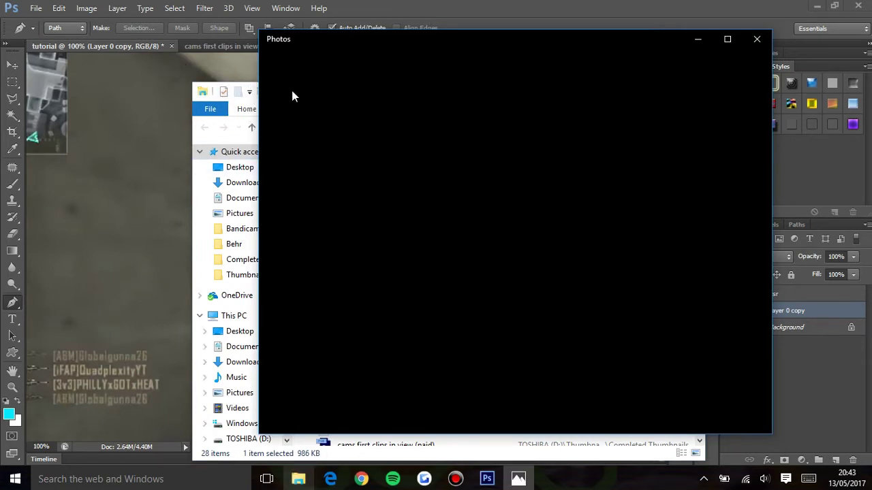
{"action": "left_click_drag", "start_coordinate": [598, 39], "coordinate": [697, 28]}
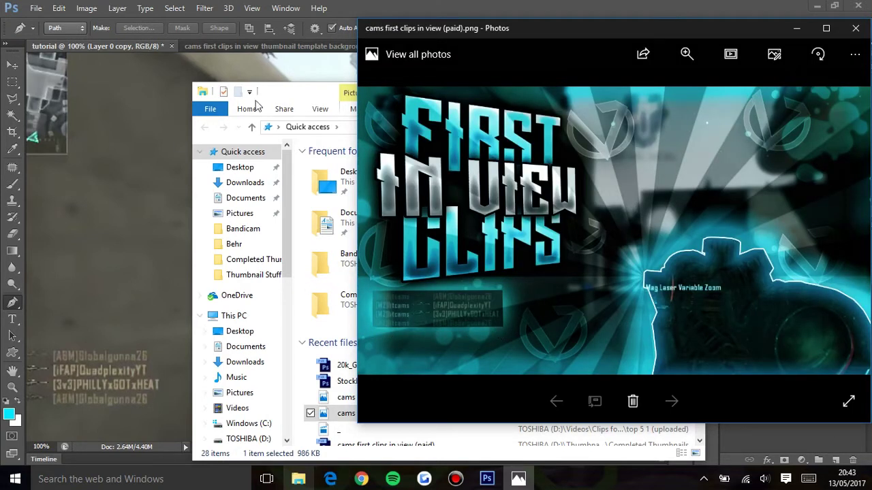
- Close the File Explorer window and minimise the reference image preview to return to the tutorial document in Photoshop
{"action": "left_click", "coordinate": [307, 89]}
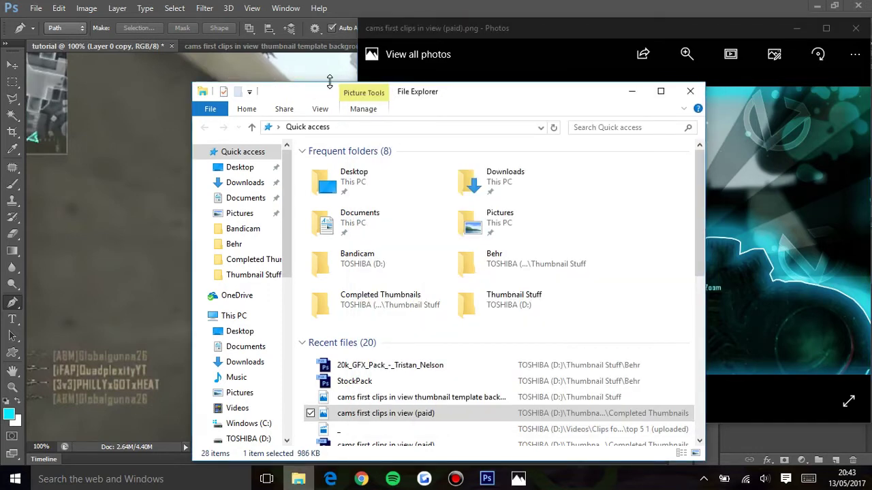
{"action": "left_click_drag", "start_coordinate": [329, 82], "coordinate": [329, 71]}
{"action": "key", "text": "alt+v"}
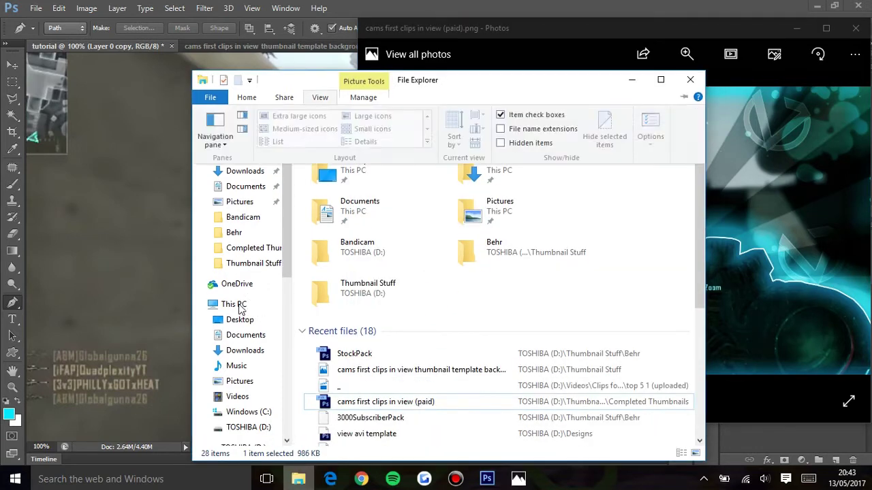
{"action": "left_click", "coordinate": [235, 305]}
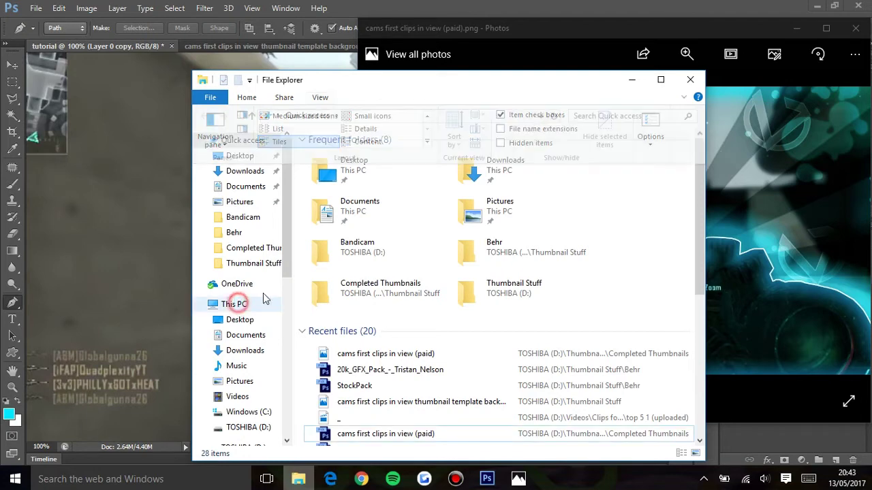
{"action": "left_click", "coordinate": [235, 304]}
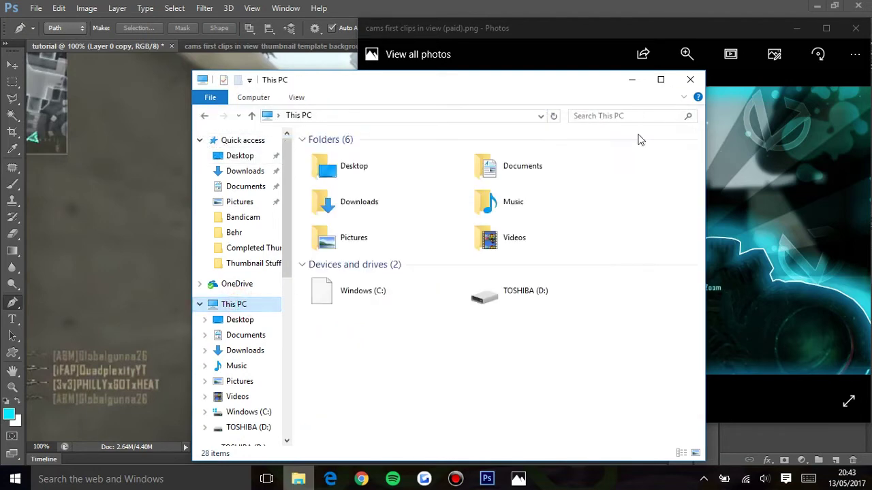
{"action": "left_click", "coordinate": [688, 80]}
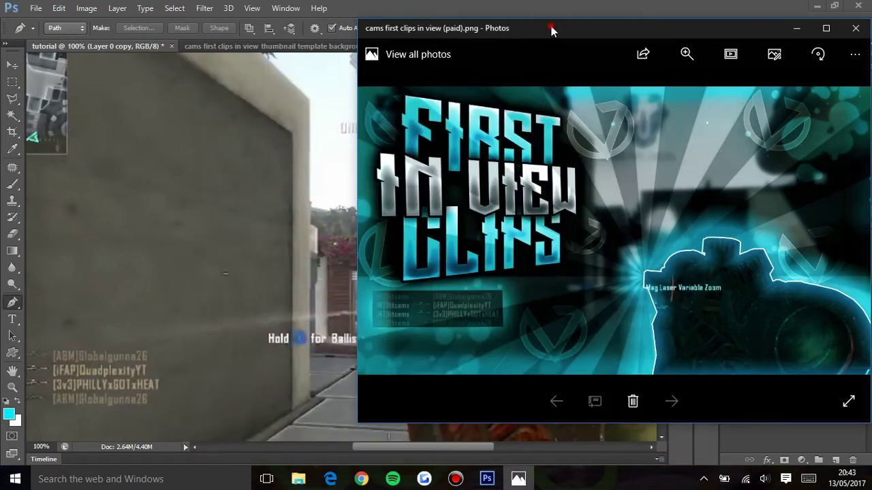
{"action": "left_click_drag", "start_coordinate": [499, 32], "coordinate": [446, 35]}
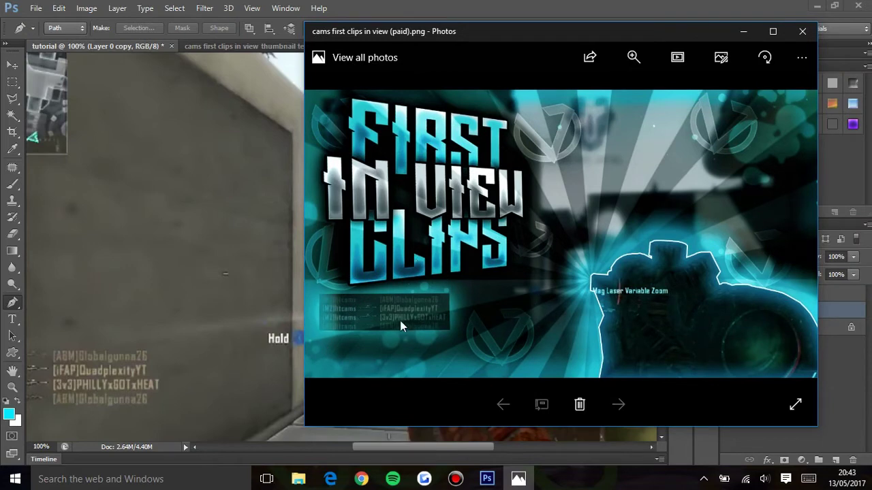
{"action": "left_click", "coordinate": [743, 32]}
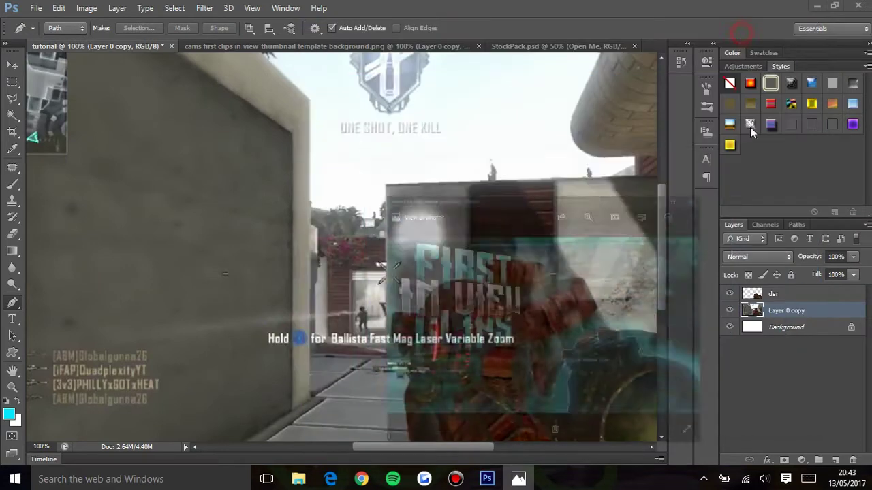
- Draw a closed rectangular Pen path around the four-line kill feed at the lower left of the gameplay image
{"action": "left_click_drag", "start_coordinate": [382, 447], "coordinate": [312, 409]}
{"action": "left_click", "coordinate": [287, 346]}
{"action": "left_click", "coordinate": [285, 407]}
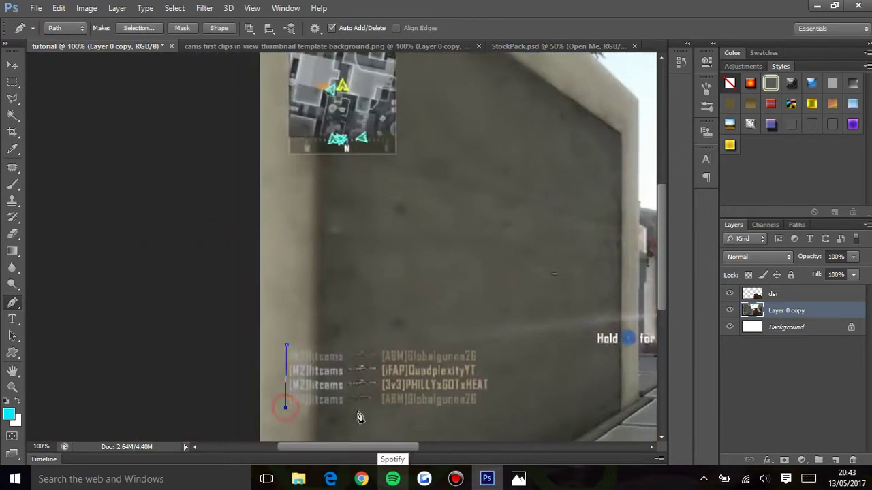
{"action": "left_click", "coordinate": [492, 409]}
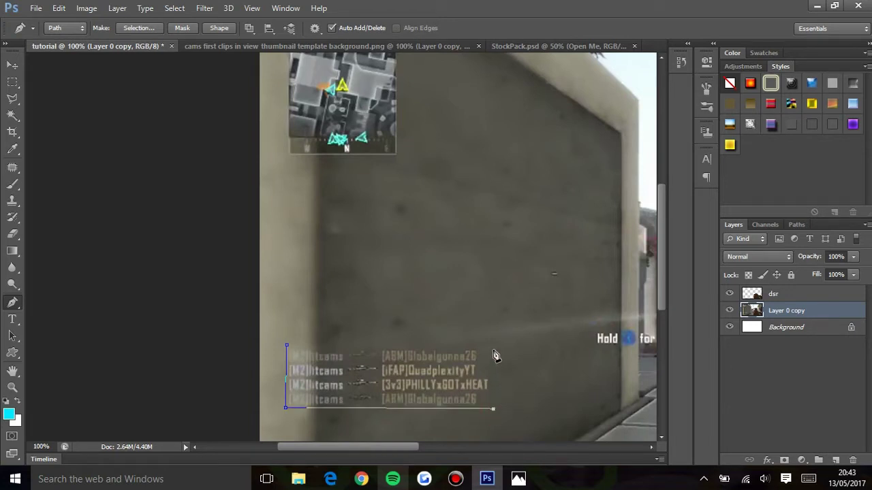
{"action": "left_click", "coordinate": [286, 348]}
{"action": "key", "text": "ctrl+minus"}
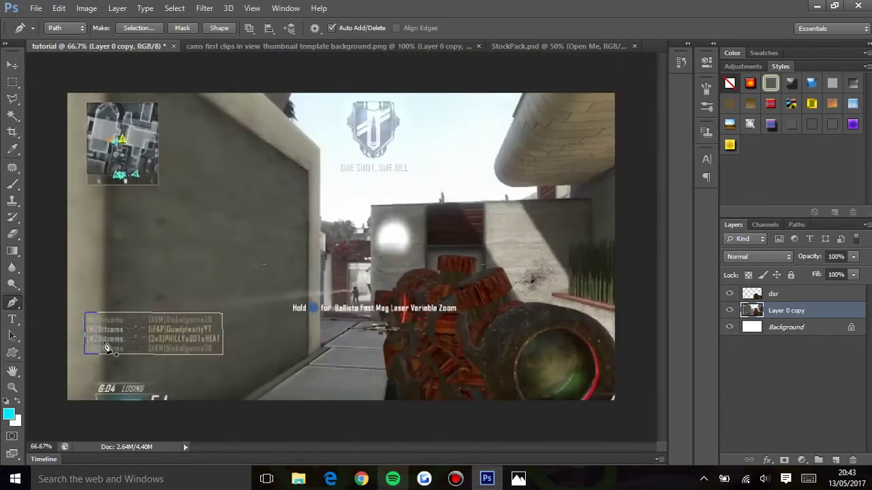
- Turn the kill feed path into a new anti-aliased selection with 0 px feather
{"action": "right_click", "coordinate": [135, 340]}
{"action": "left_click", "coordinate": [194, 106]}
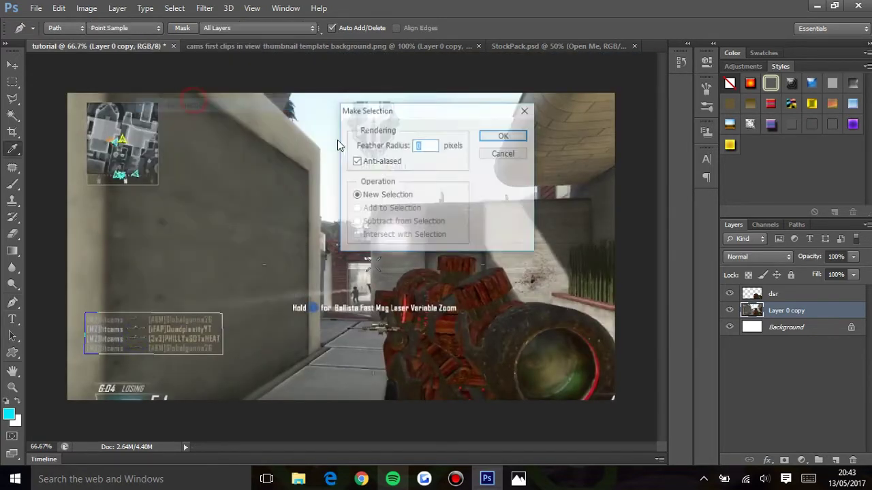
{"action": "left_click", "coordinate": [499, 136]}
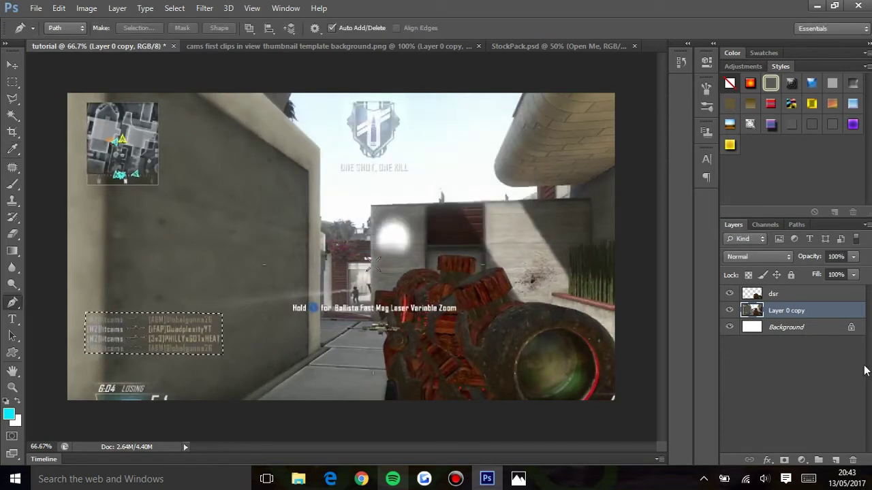
- Compare the dsr layer with the kill feed selection by briefly hiding the gameplay layer, Layer 0 copy
{"action": "left_click", "coordinate": [783, 294]}
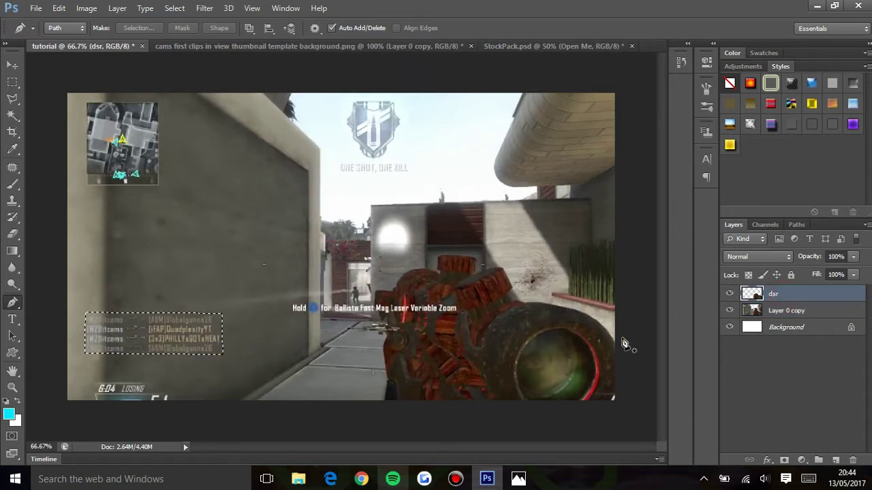
{"action": "left_click", "coordinate": [753, 312]}
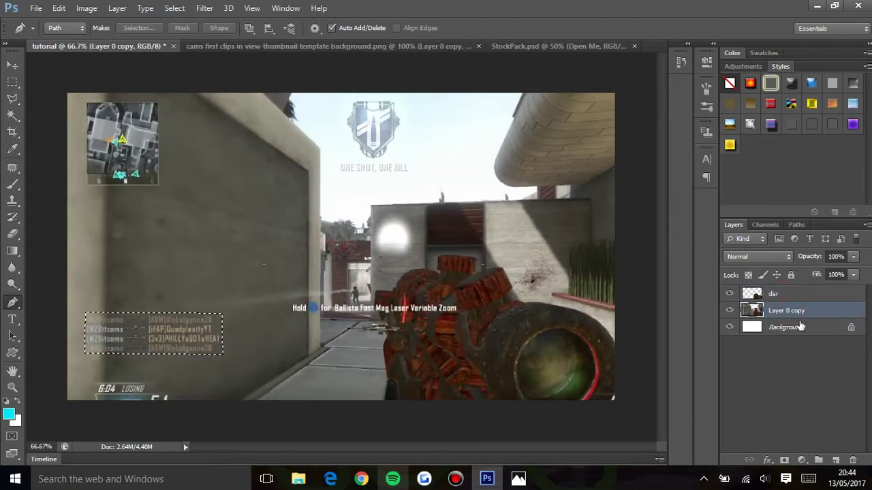
{"action": "left_click", "coordinate": [760, 297]}
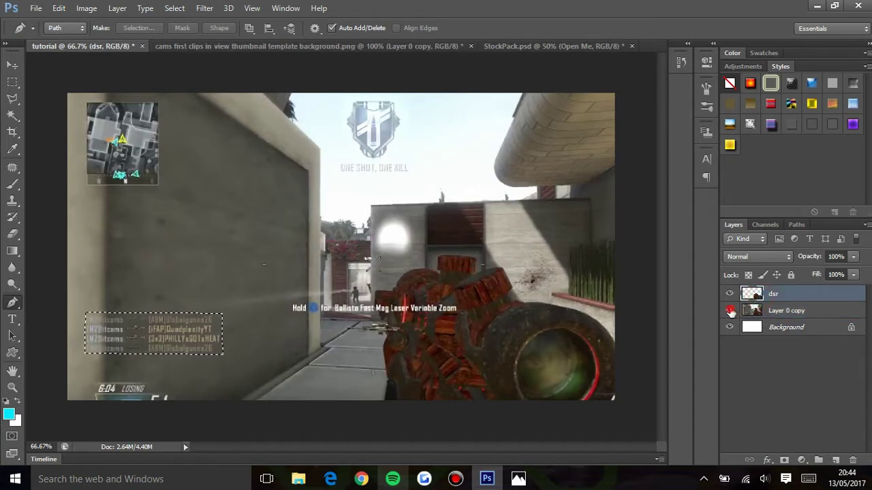
{"action": "left_click", "coordinate": [729, 311]}
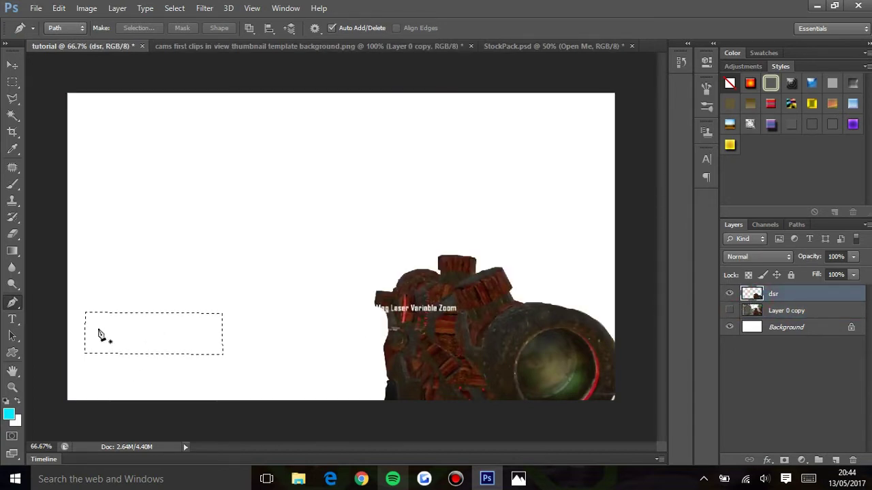
{"action": "left_click", "coordinate": [729, 312]}
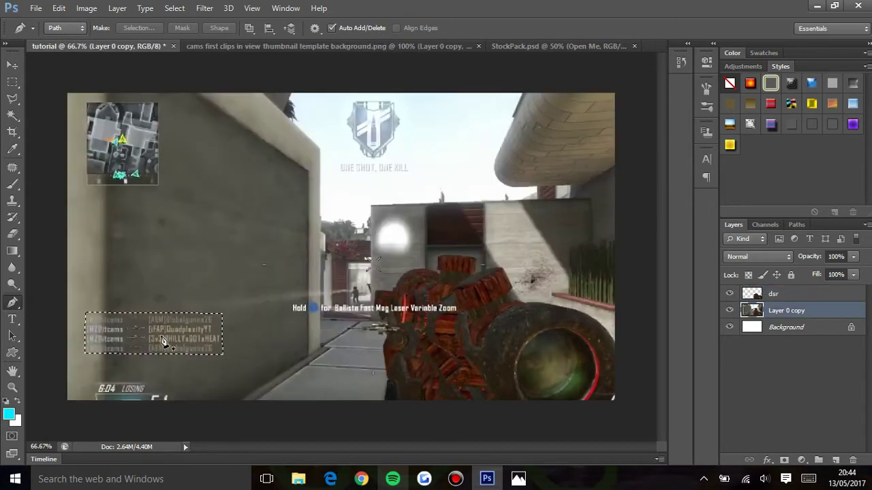
- Copy the selected kill feed from Layer 0 copy to its own layer and check the cutout with the gameplay image briefly hidden
{"action": "key", "text": "ctrl+shift+alt+n"}
{"action": "key", "text": "ctrl+d"}
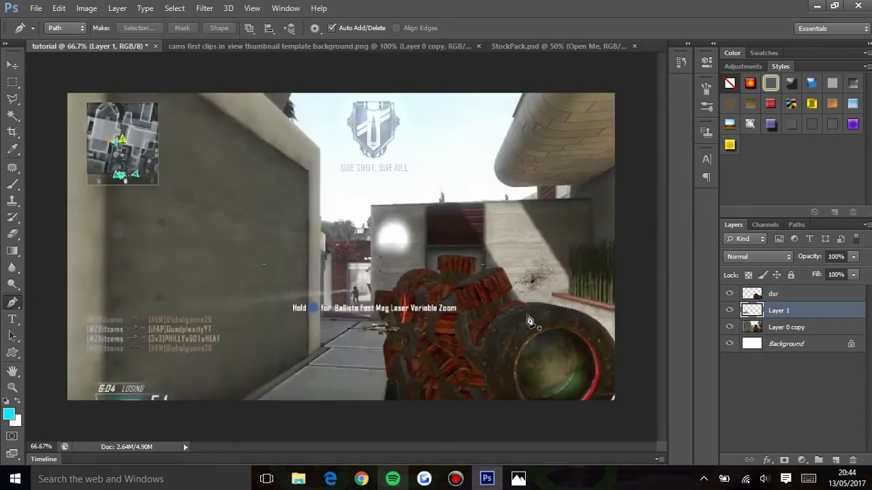
{"action": "left_click", "coordinate": [730, 330]}
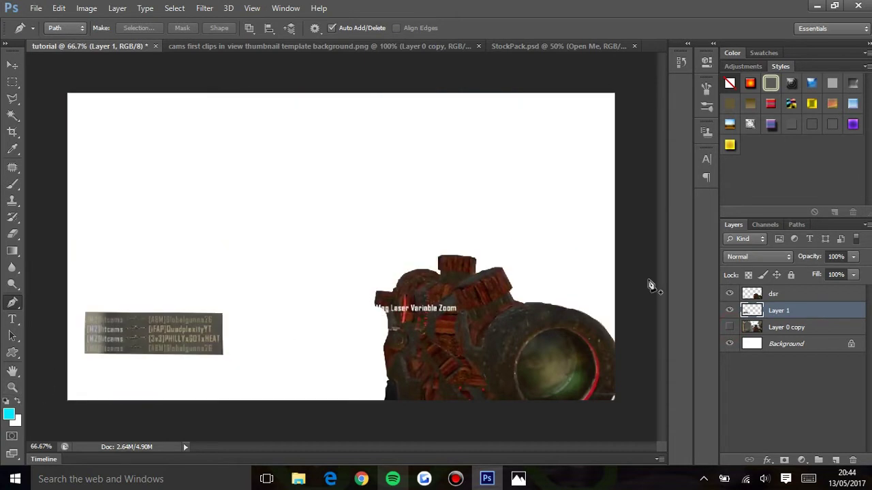
{"action": "left_click", "coordinate": [730, 328]}
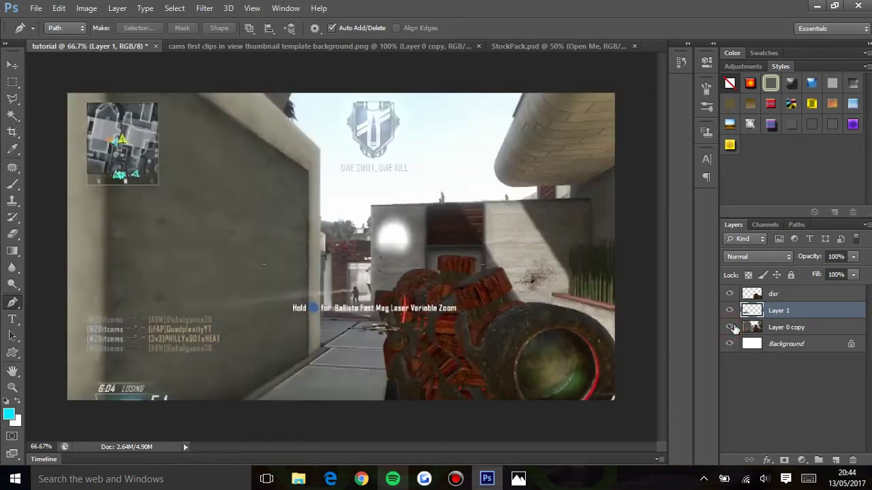
- Open the Blending Options of the dsr layer and move the dialog clear of the gun
{"action": "key", "text": "v"}
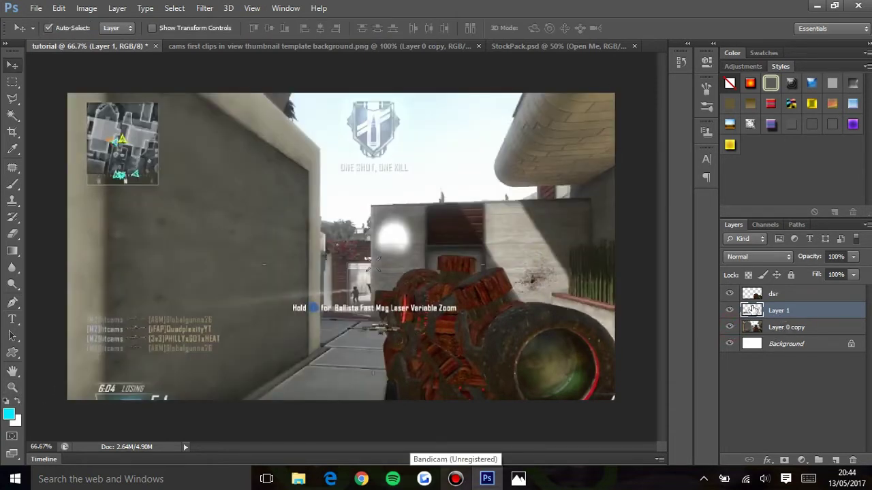
{"action": "left_click", "coordinate": [788, 295]}
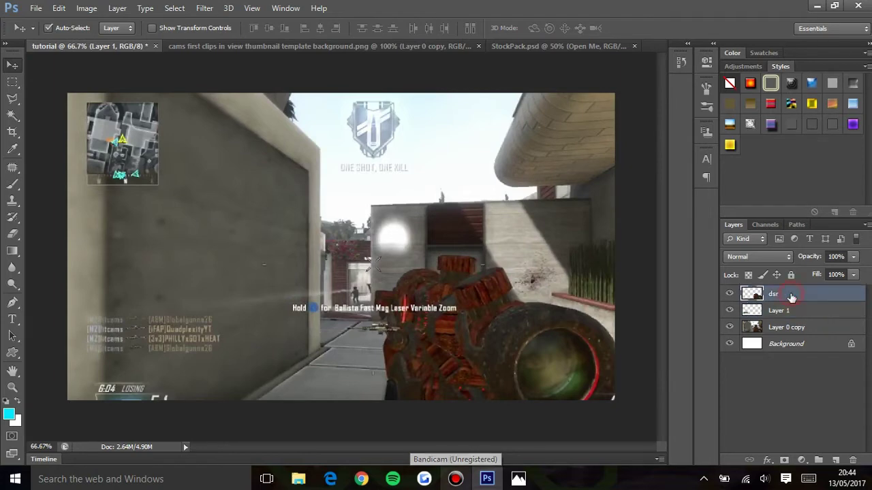
{"action": "right_click", "coordinate": [842, 296]}
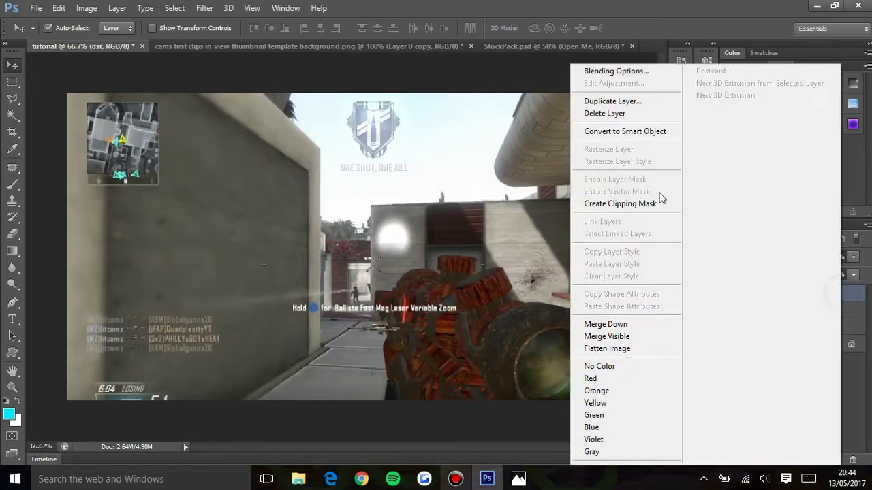
{"action": "left_click", "coordinate": [634, 73]}
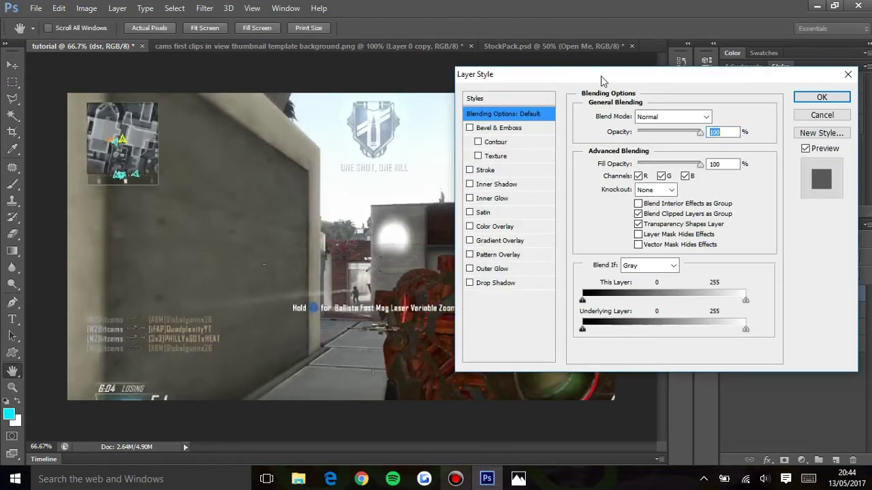
{"action": "left_click_drag", "start_coordinate": [601, 76], "coordinate": [677, 9]}
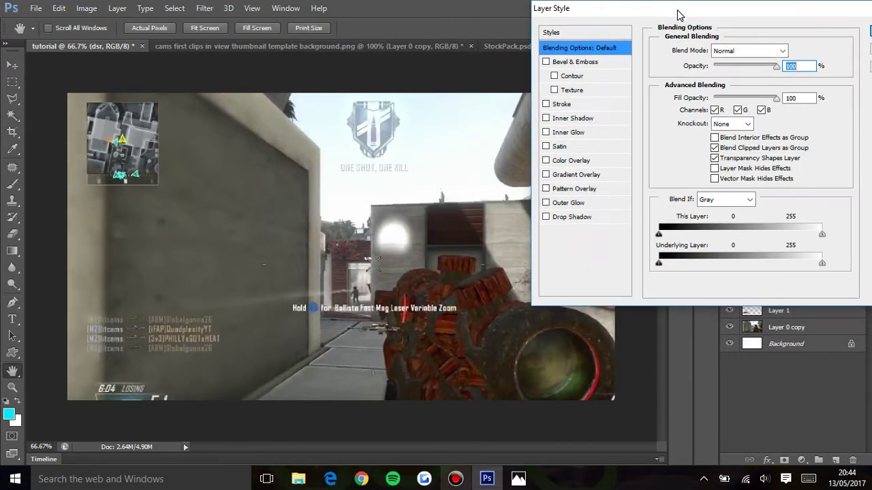
- Check the gun outline in the reference image, and add a white (ffffff) stroke to the dsr layer
{"action": "left_click", "coordinate": [519, 479]}
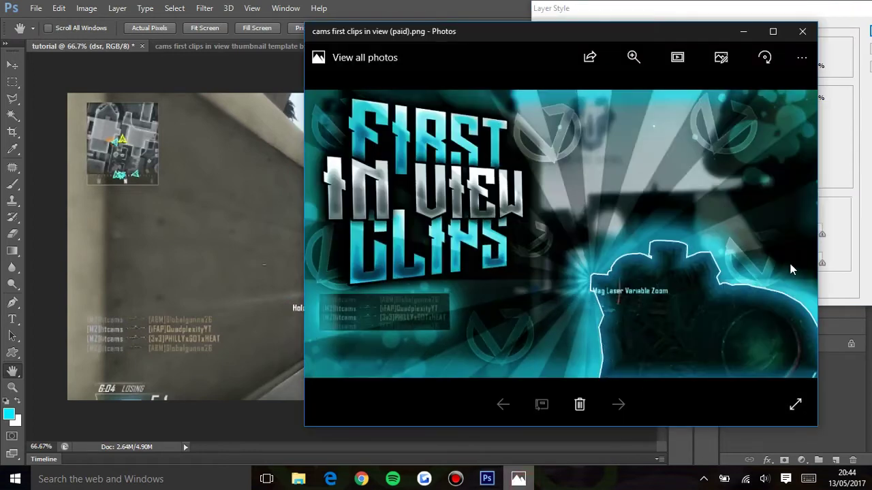
{"action": "key", "text": "alt+Tab"}
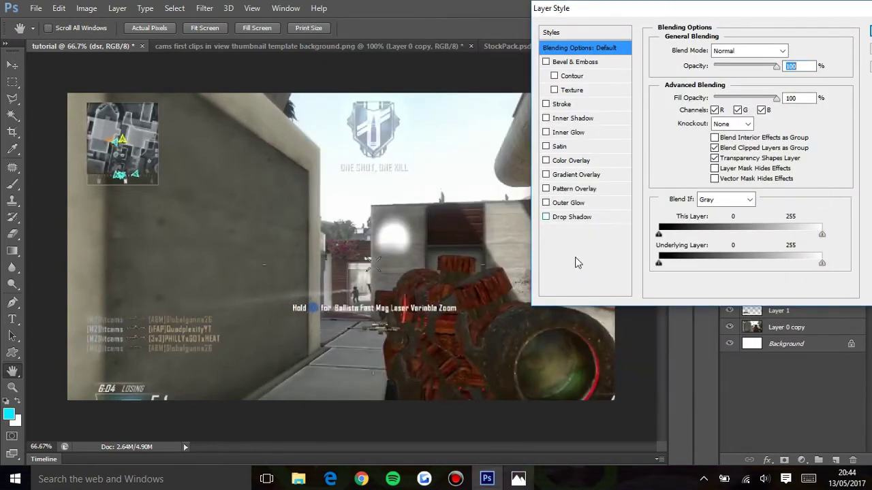
{"action": "left_click", "coordinate": [577, 105]}
{"action": "left_click", "coordinate": [689, 139]}
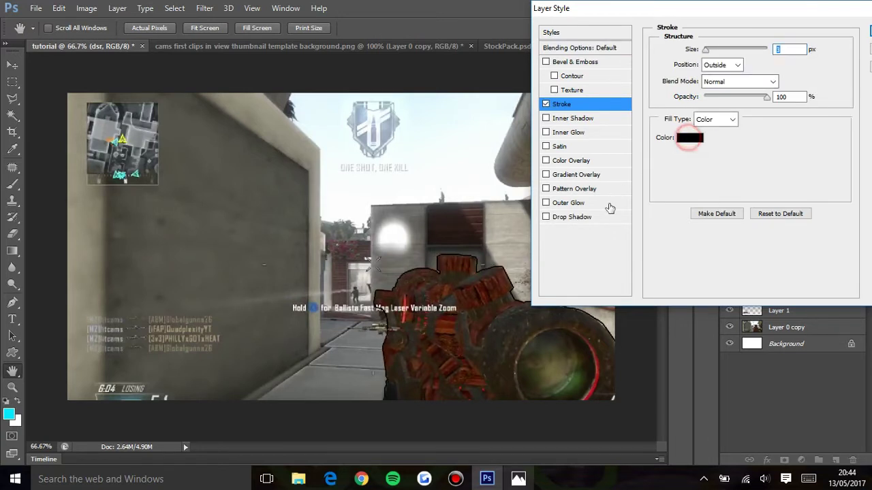
{"action": "type", "text": "ffffff"}
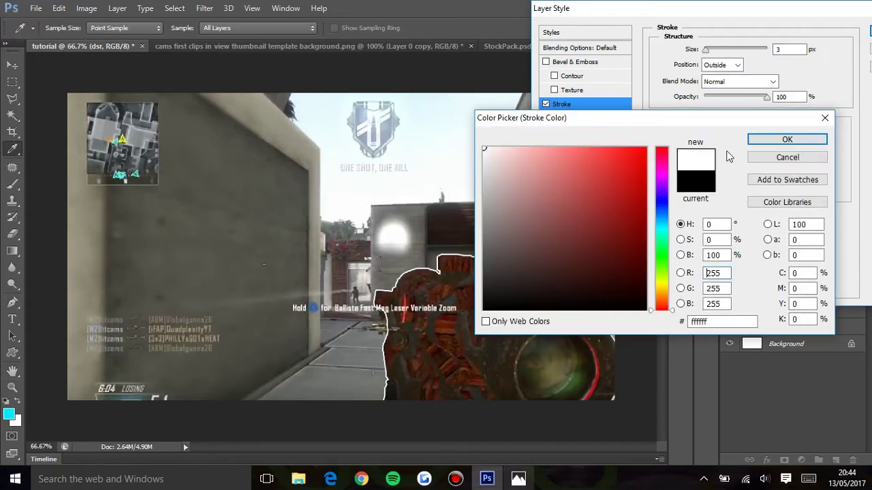
{"action": "left_click", "coordinate": [760, 140]}
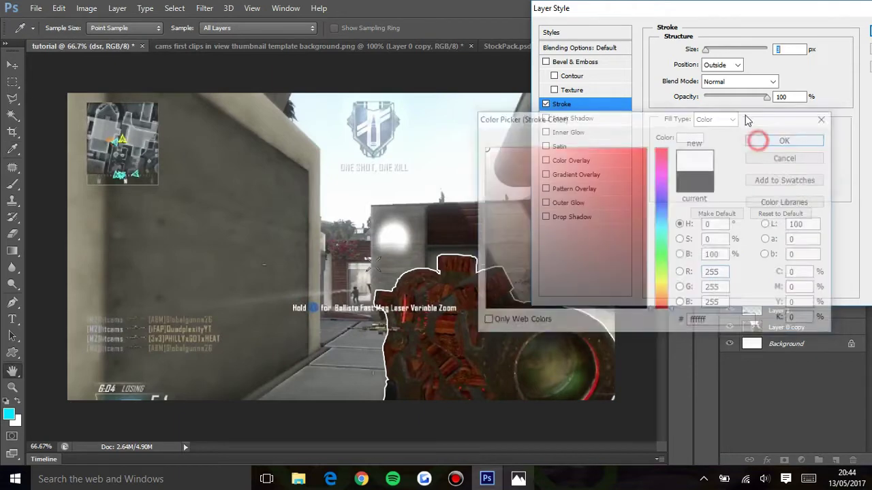
- Try the Inside position for the gun's stroke, and set the position back to Outside
{"action": "left_click", "coordinate": [732, 65]}
{"action": "left_click", "coordinate": [714, 77]}
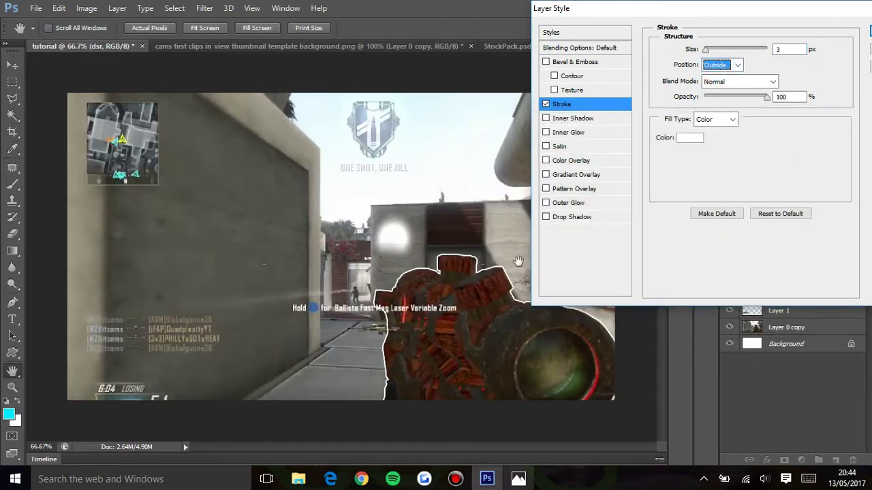
{"action": "left_click", "coordinate": [733, 66]}
{"action": "left_click", "coordinate": [732, 81]}
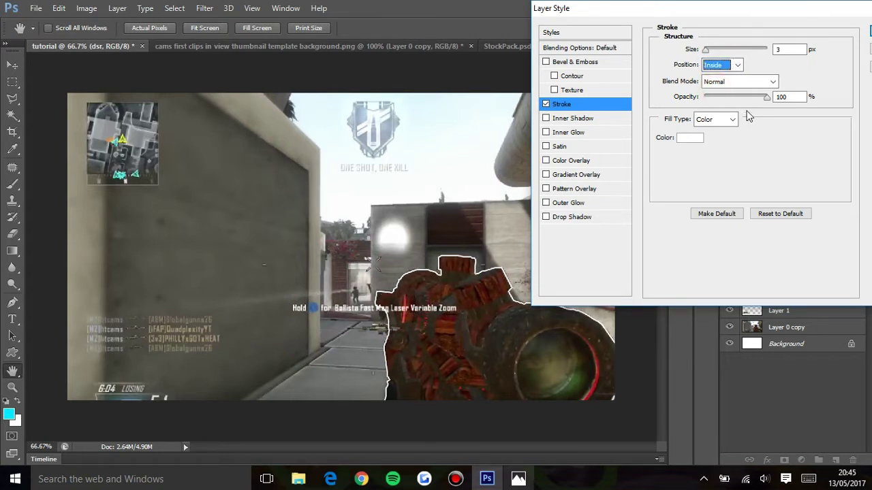
{"action": "left_click", "coordinate": [736, 65]}
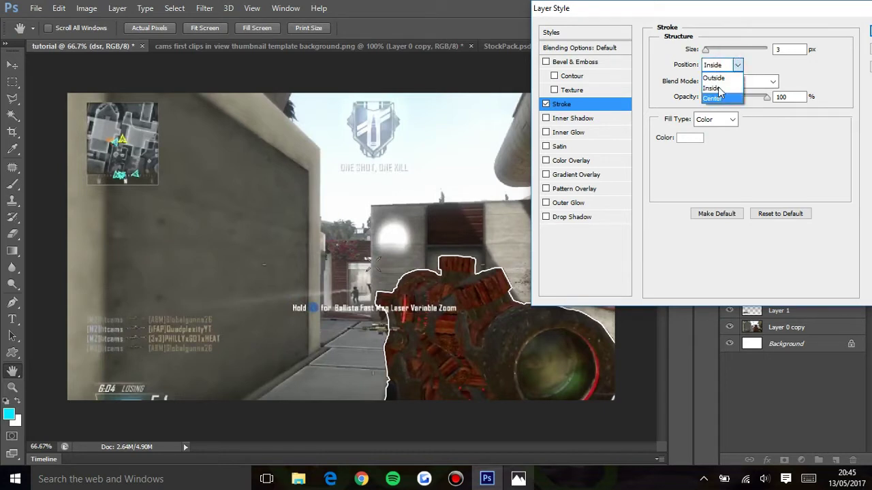
{"action": "left_click", "coordinate": [722, 79]}
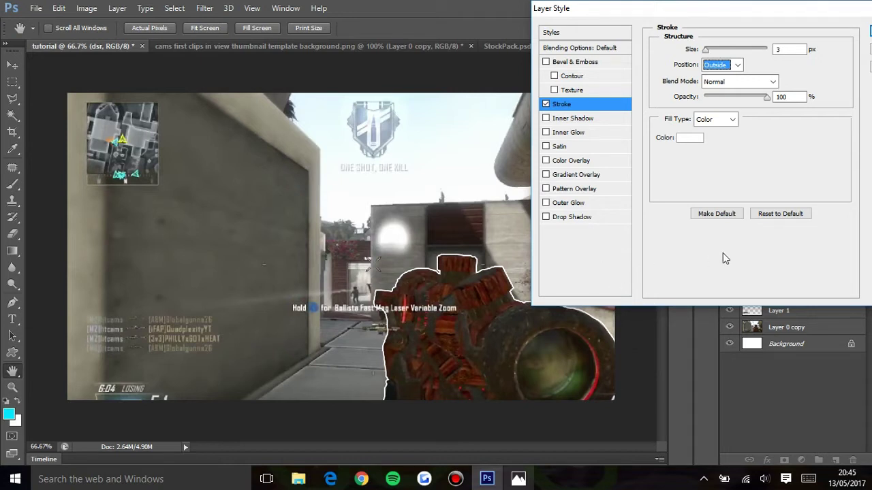
- Set the size of the gun's white stroke to 4 px
{"action": "double_click", "coordinate": [786, 49]}
{"action": "type", "text": "4"}
{"action": "key", "text": "Up"}
{"action": "type", "text": "4"}
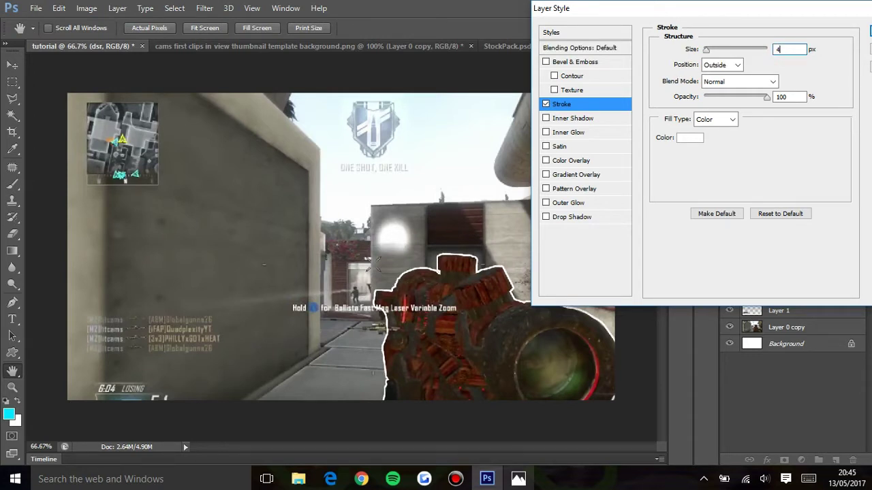
- Try a cyan (00eaff) inner shadow on the gun, checking the look in the reference image
{"action": "left_click", "coordinate": [577, 119]}
{"action": "left_click_drag", "start_coordinate": [782, 8], "coordinate": [731, 8]}
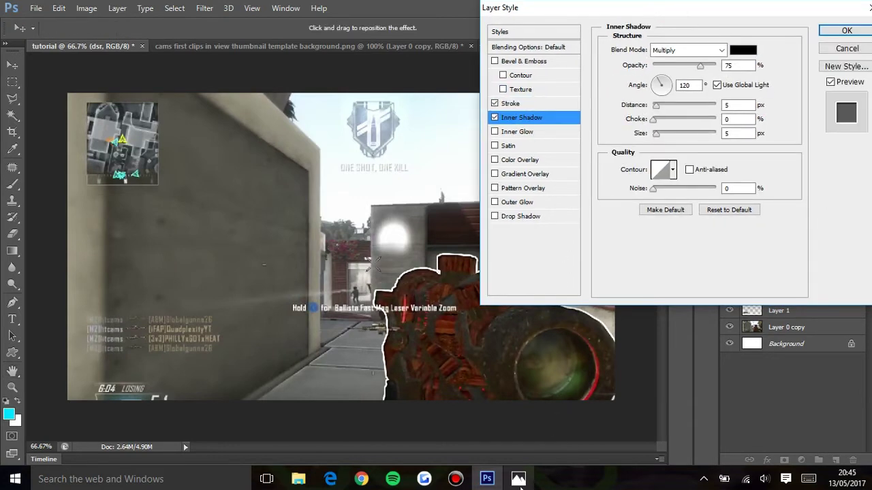
{"action": "left_click", "coordinate": [519, 480]}
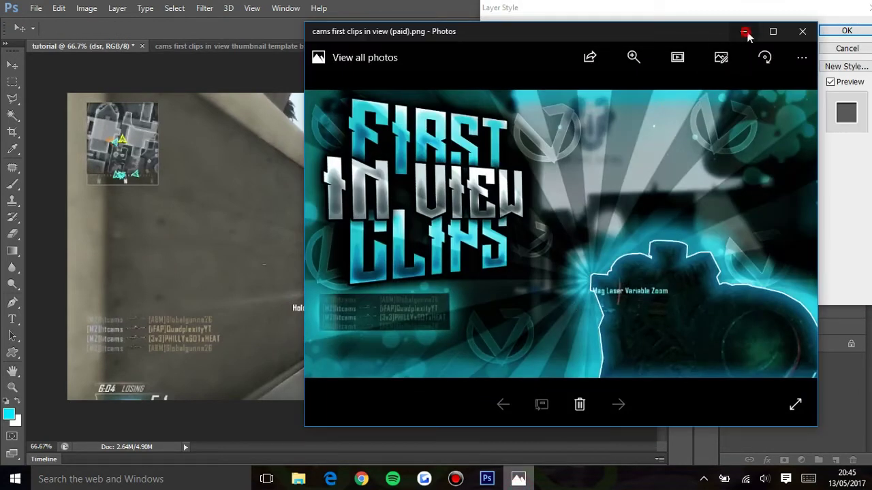
{"action": "left_click", "coordinate": [746, 33]}
{"action": "left_click", "coordinate": [742, 50]}
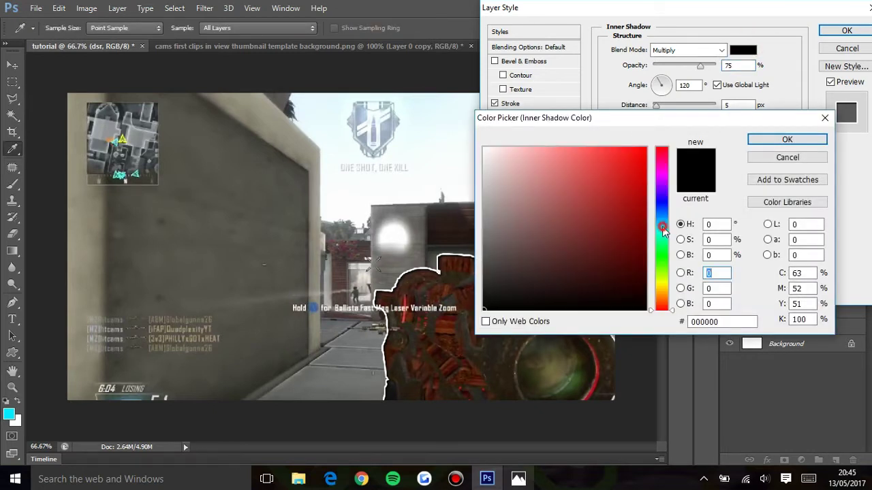
{"action": "left_click", "coordinate": [663, 228]}
{"action": "left_click", "coordinate": [582, 226]}
{"action": "left_click_drag", "start_coordinate": [634, 165], "coordinate": [649, 147]}
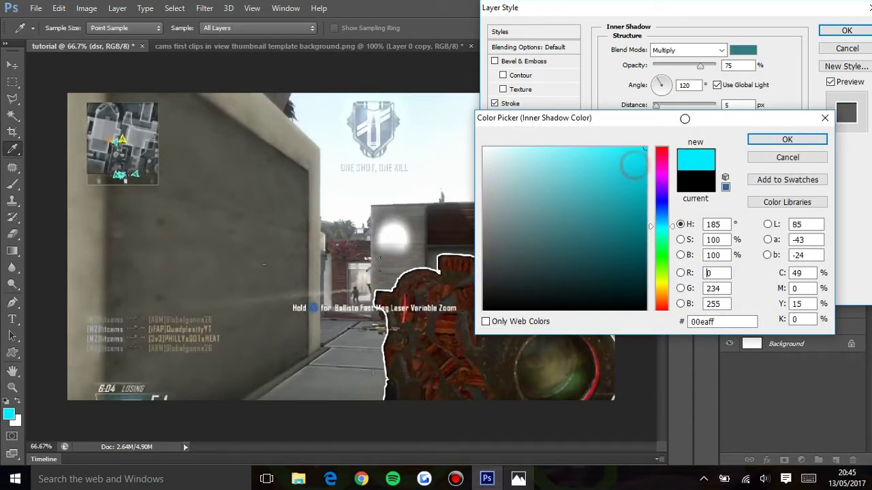
{"action": "left_click", "coordinate": [787, 139]}
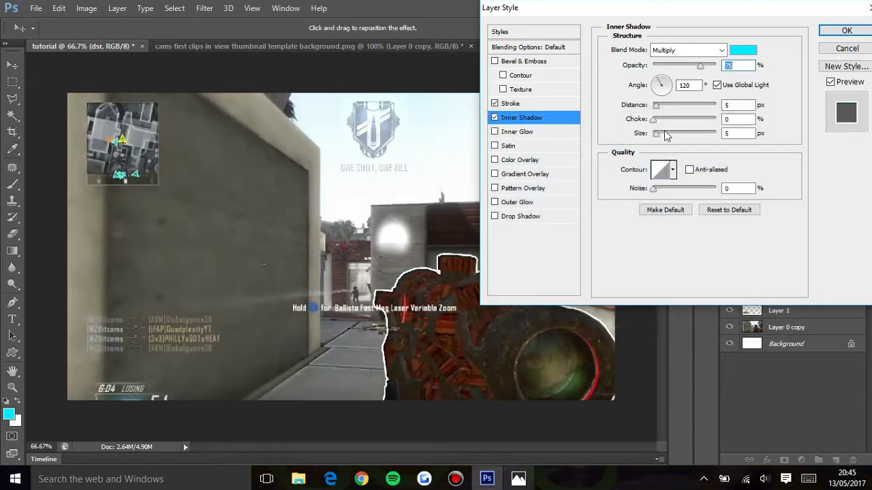
{"action": "left_click", "coordinate": [494, 118]}
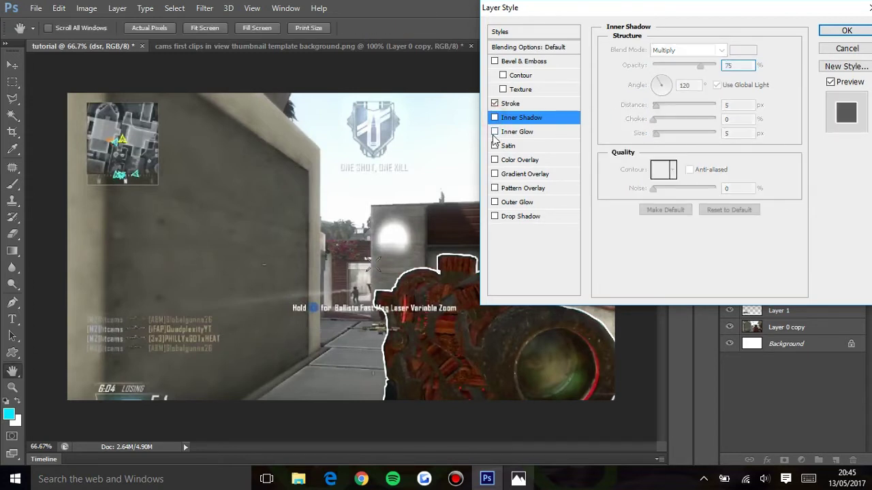
- Add an inner glow to the gun and set its color to cyan (00fcff)
{"action": "left_click", "coordinate": [523, 132]}
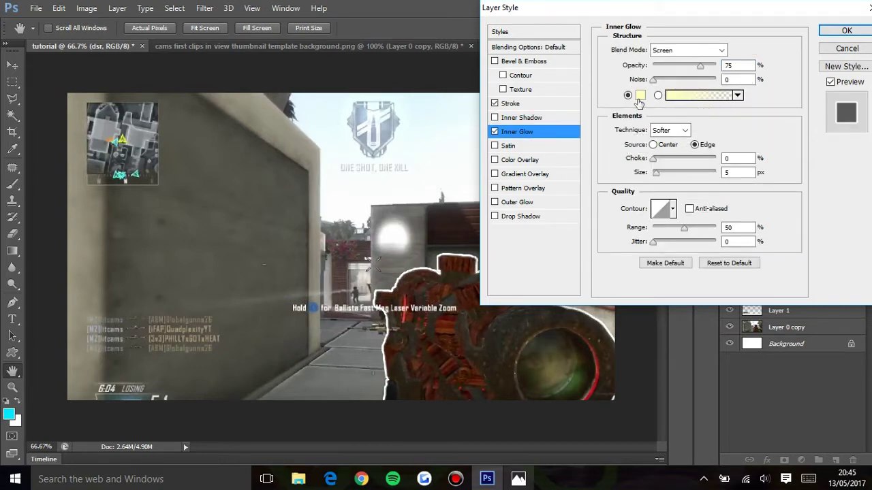
{"action": "left_click", "coordinate": [640, 95]}
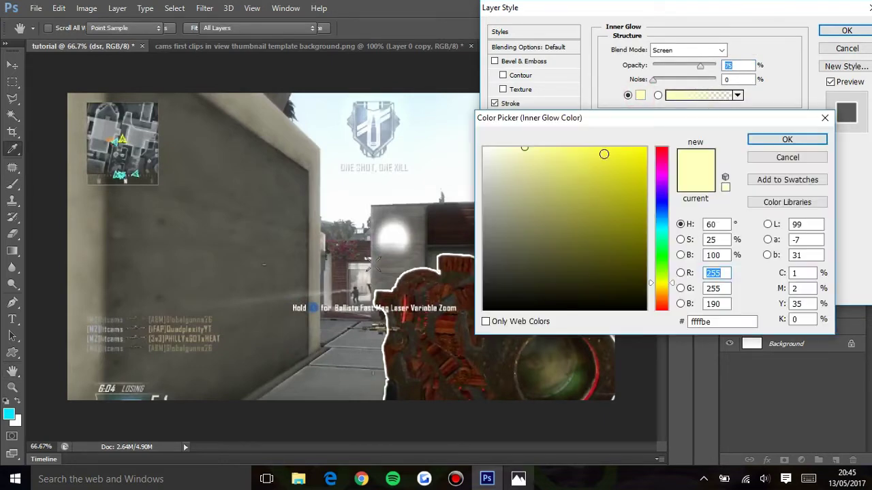
{"action": "left_click_drag", "start_coordinate": [660, 232], "coordinate": [660, 230]}
{"action": "type", "text": "0"}
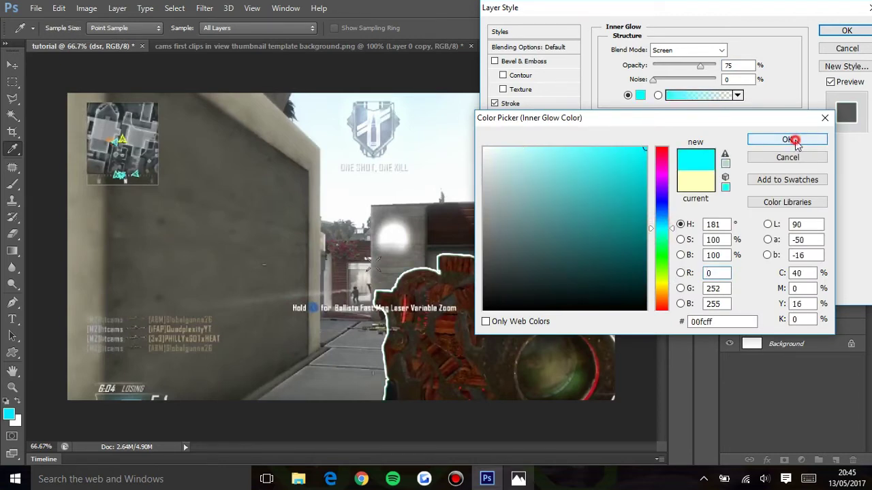
{"action": "left_click", "coordinate": [788, 139]}
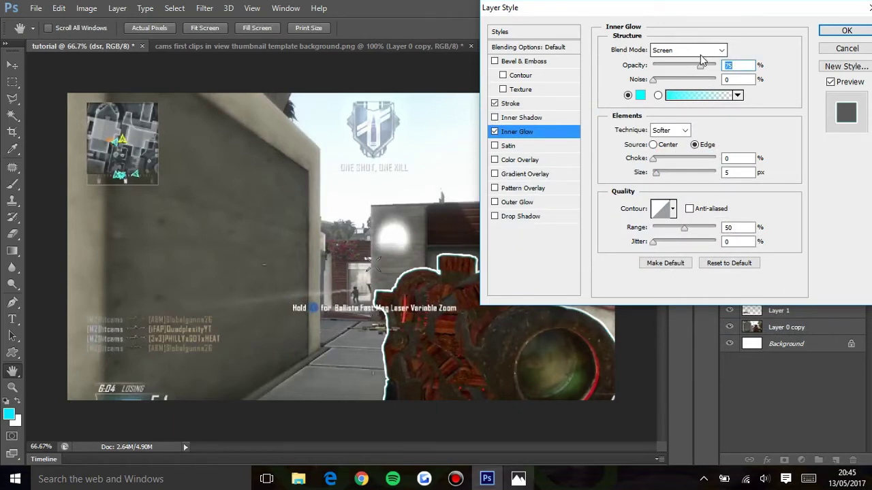
- Try a size of 92 px and a choke of 11% for the gun's Softer inner glow
{"action": "left_click", "coordinate": [686, 53]}
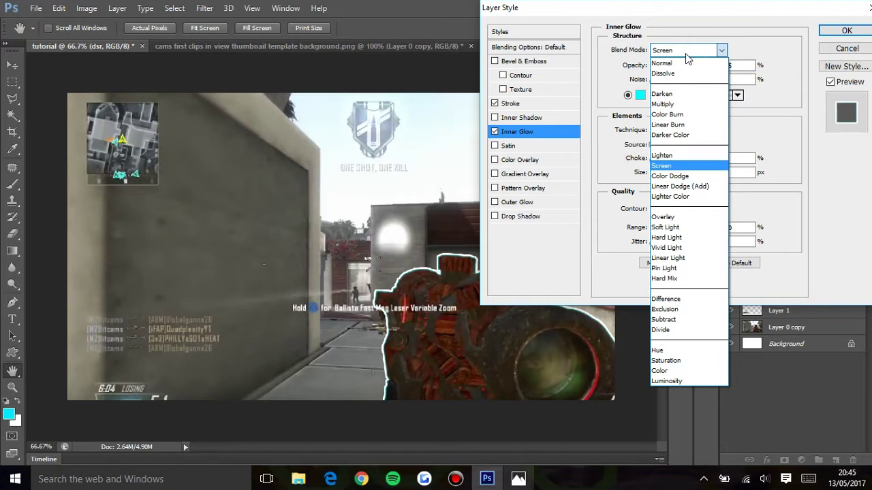
{"action": "left_click", "coordinate": [720, 51]}
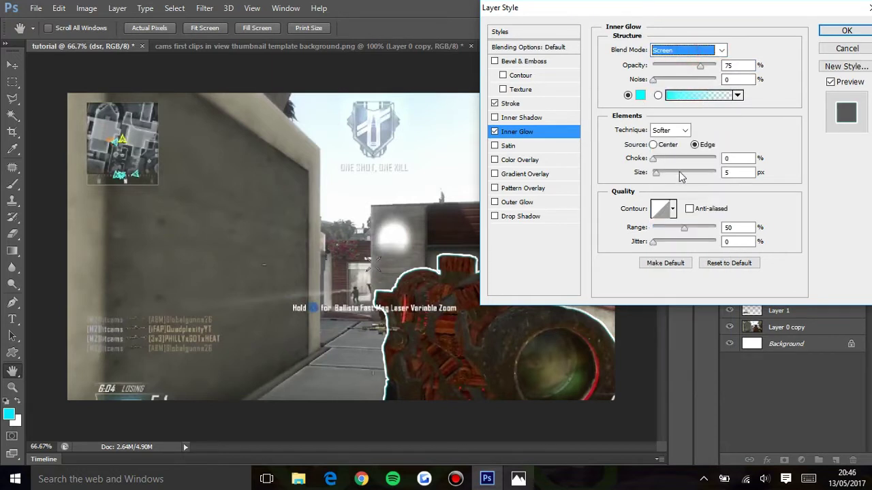
{"action": "left_click", "coordinate": [664, 130]}
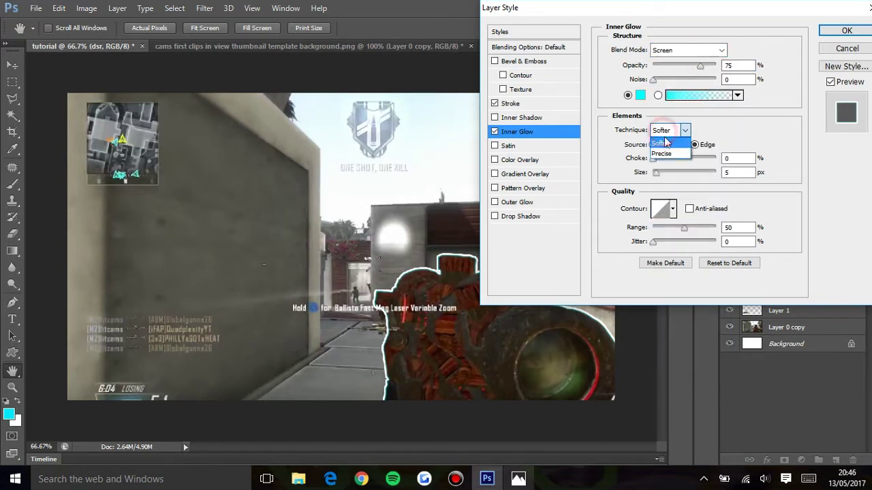
{"action": "left_click", "coordinate": [662, 141]}
{"action": "left_click", "coordinate": [678, 172]}
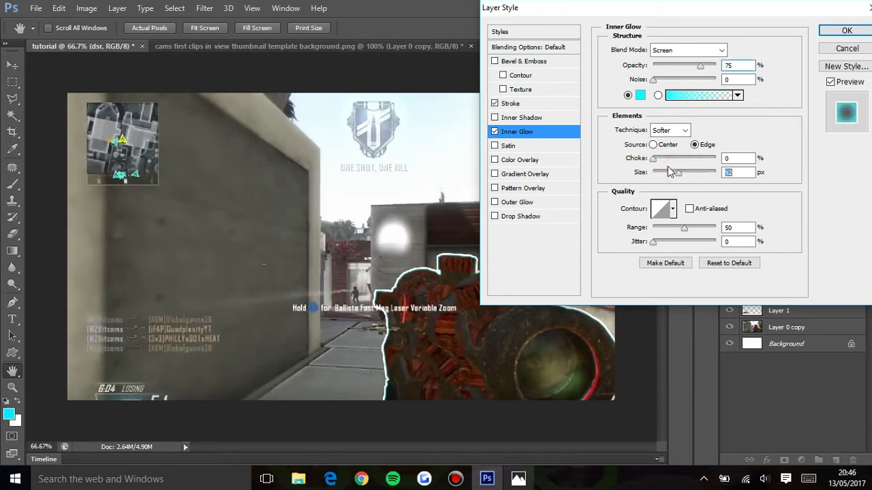
{"action": "left_click", "coordinate": [660, 159]}
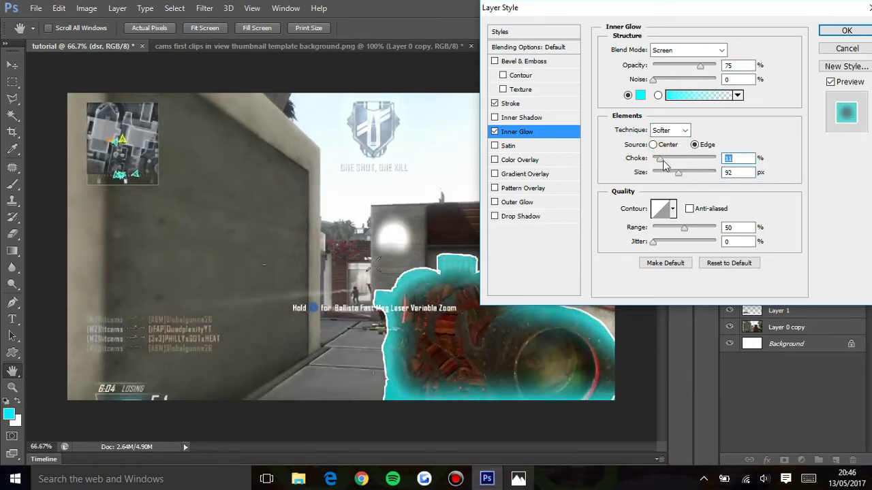
- Try smaller and larger sizes for the gun's inner glow, and set its choke to 5%
{"action": "left_click_drag", "start_coordinate": [660, 159], "coordinate": [591, 168]}
{"action": "left_click_drag", "start_coordinate": [678, 172], "coordinate": [670, 176]}
{"action": "left_click", "coordinate": [681, 173]}
{"action": "left_click", "coordinate": [671, 174]}
{"action": "left_click", "coordinate": [659, 159]}
{"action": "type", "text": "5"}
- Try a size of 50 px for the gun's inner glow, and set the size to 75 px
{"action": "left_click", "coordinate": [673, 173]}
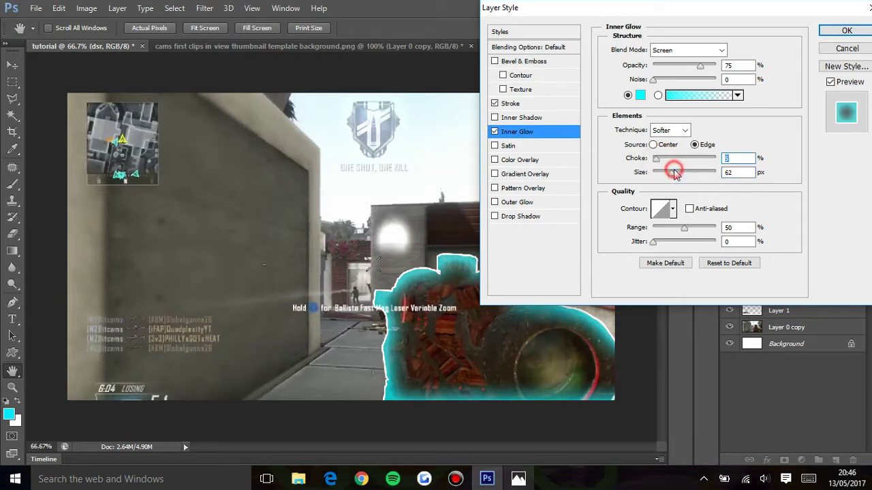
{"action": "type", "text": "100"}
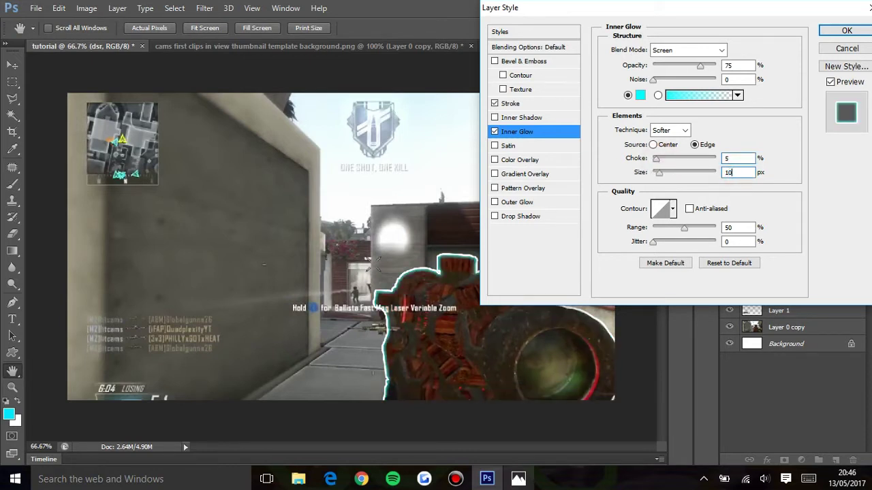
{"action": "key", "text": "BackSpace"}
{"action": "key", "text": "BackSpace"}
{"action": "key", "text": "BackSpace"}
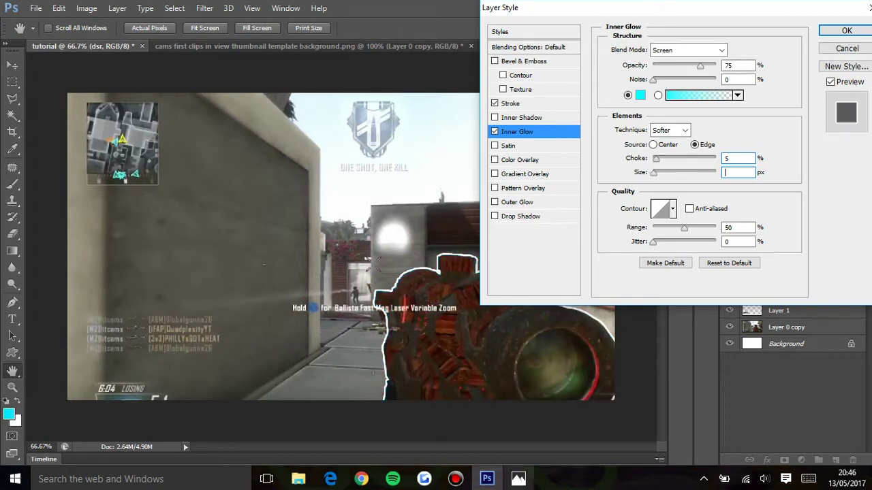
{"action": "type", "text": "50"}
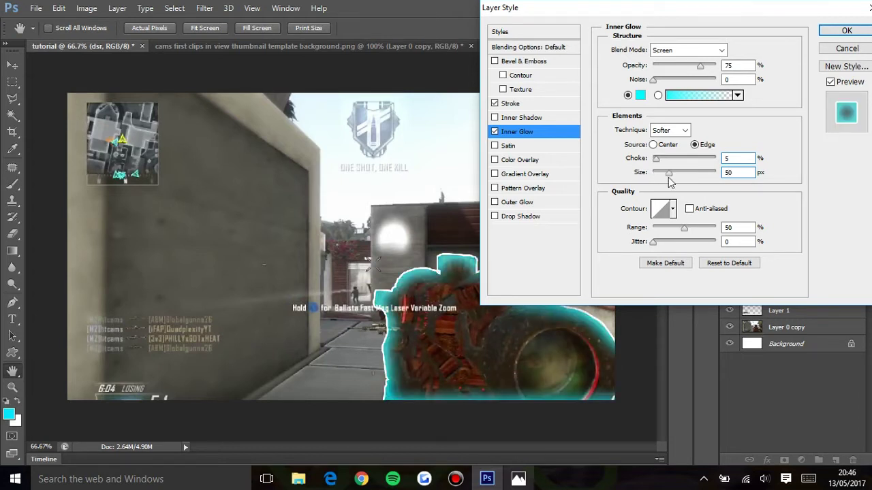
{"action": "key", "text": "BackSpace"}
{"action": "key", "text": "BackSpace"}
{"action": "type", "text": "75"}
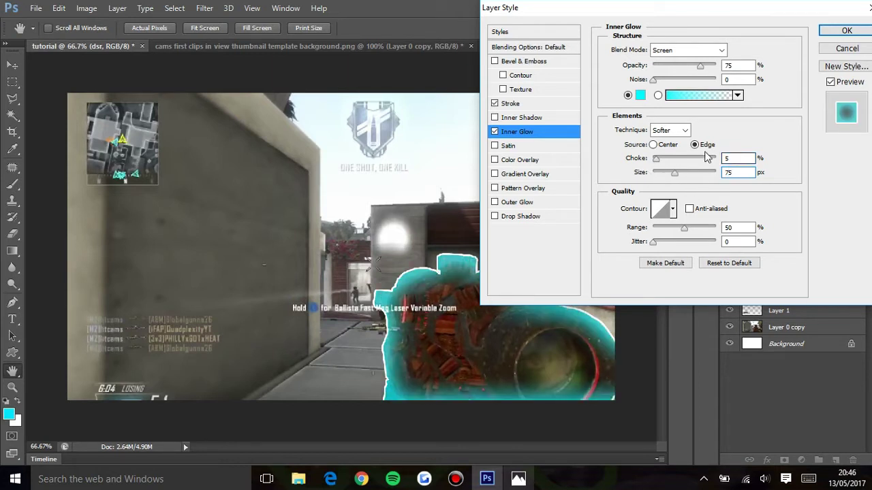
- Try the Precise technique for the gun's inner glow, and set the technique back to Softer
{"action": "left_click", "coordinate": [672, 132]}
{"action": "left_click", "coordinate": [664, 149]}
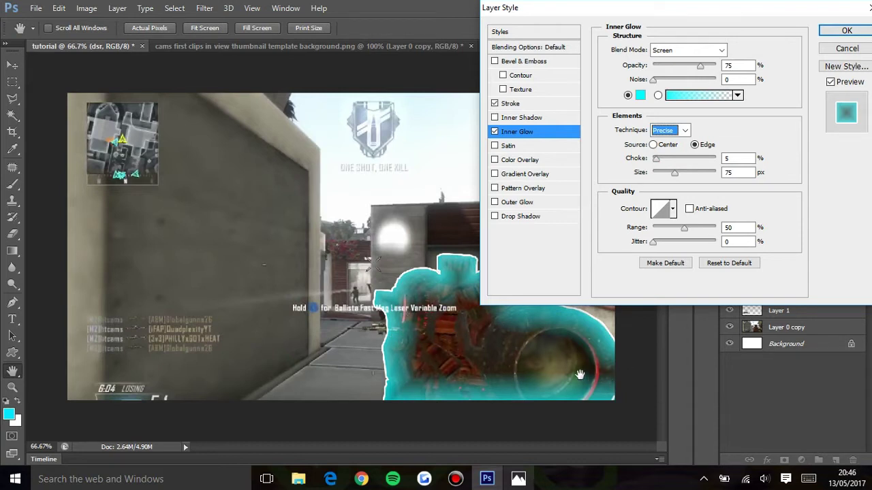
{"action": "left_click", "coordinate": [677, 130]}
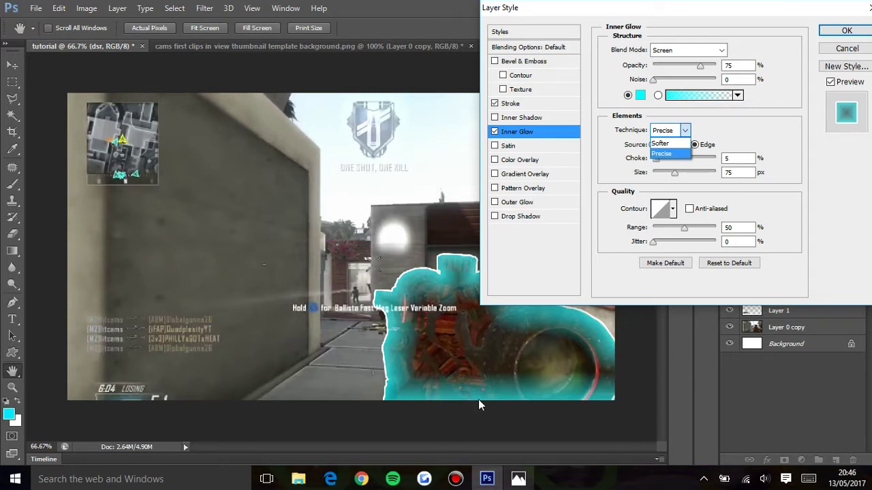
{"action": "left_click", "coordinate": [662, 143]}
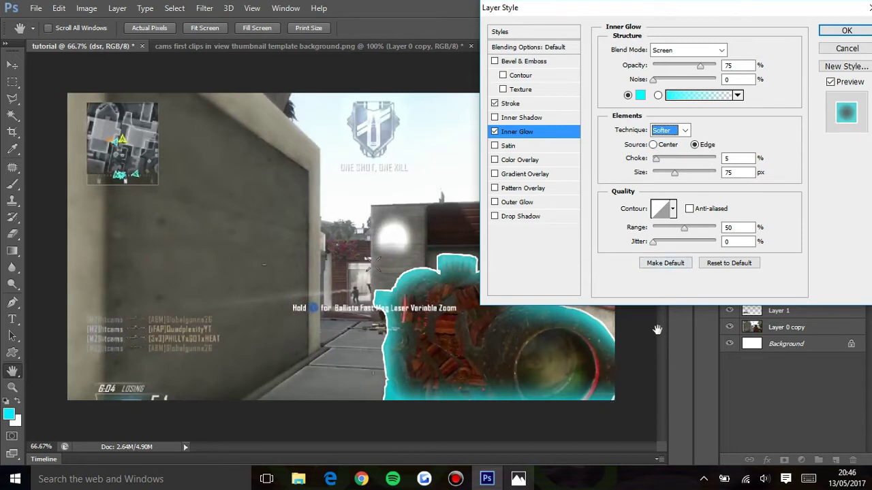
- Add a cyan (00fffc) color overlay to the gun with an opacity of 15%
{"action": "left_click", "coordinate": [532, 161]}
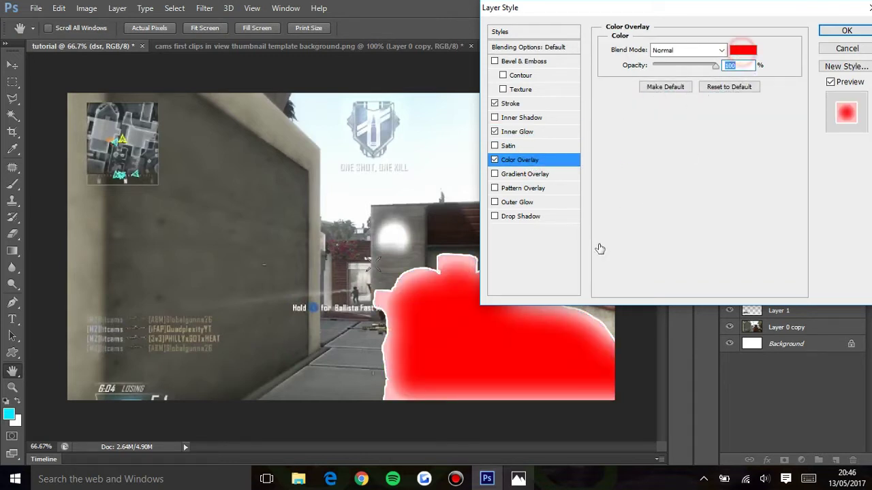
{"action": "left_click", "coordinate": [9, 415]}
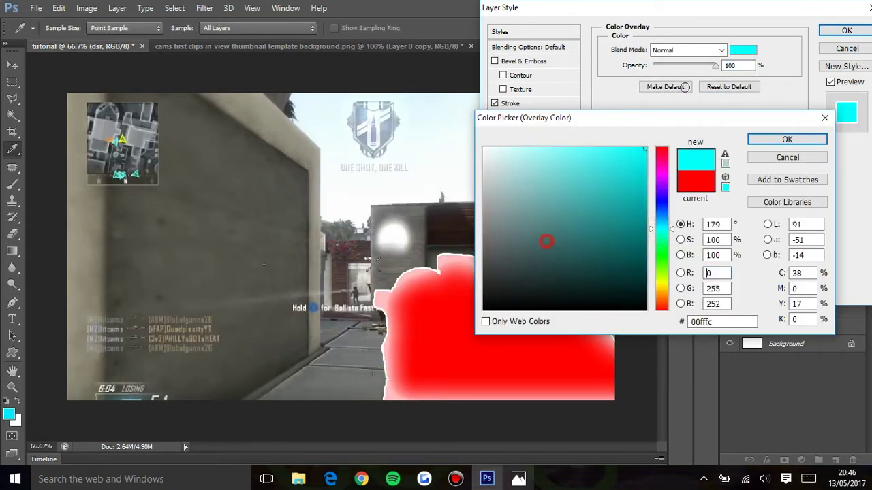
{"action": "left_click", "coordinate": [784, 140]}
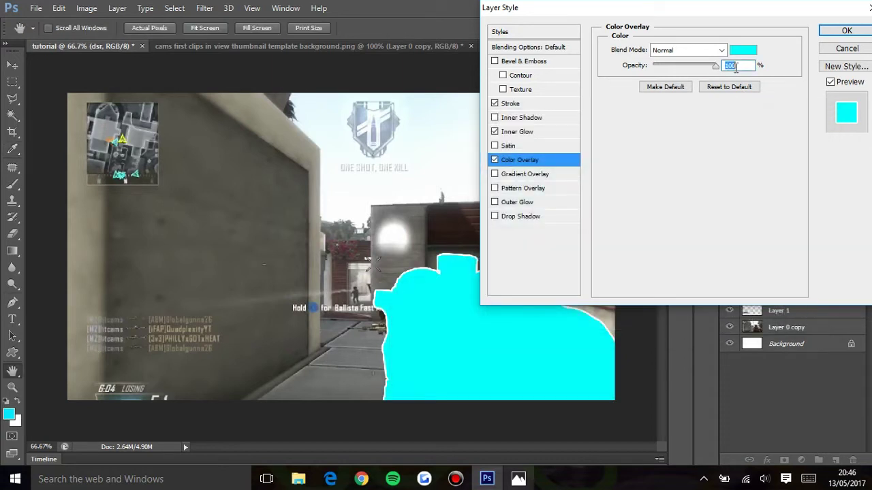
{"action": "type", "text": "10"}
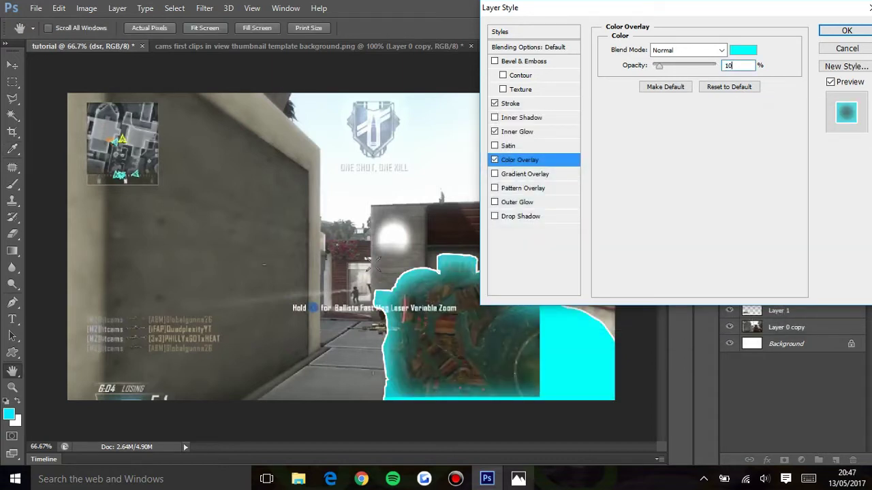
{"action": "key", "text": "BackSpace"}
{"action": "type", "text": "5"}
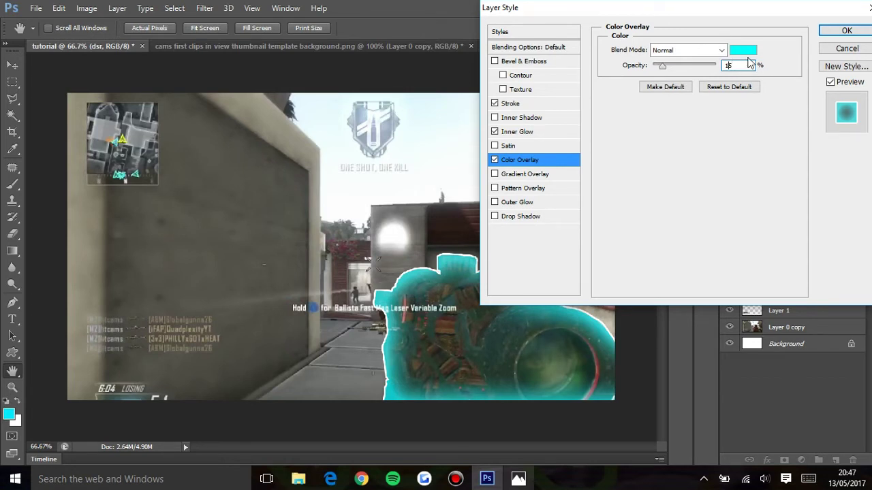
- Add an outer glow to the gun and set its color to a fully saturated bright cyan
{"action": "left_click", "coordinate": [538, 195]}
{"action": "left_click", "coordinate": [524, 203]}
{"action": "left_click", "coordinate": [640, 94]}
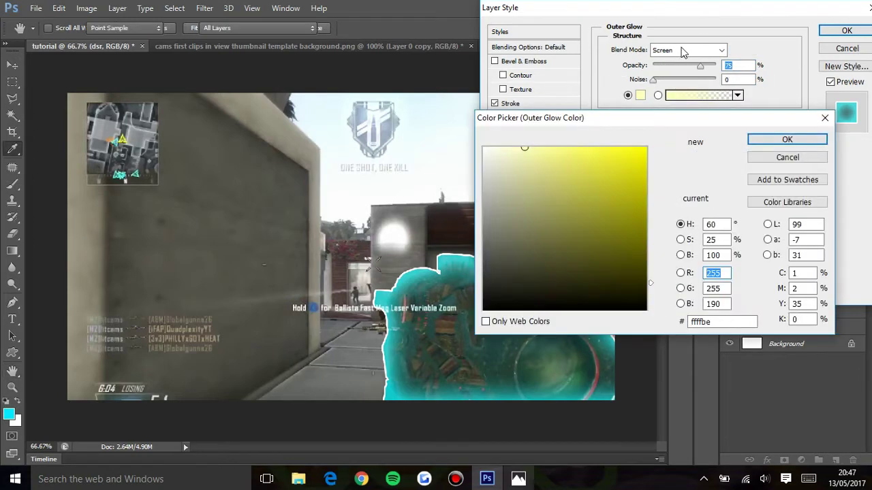
{"action": "left_click", "coordinate": [661, 228]}
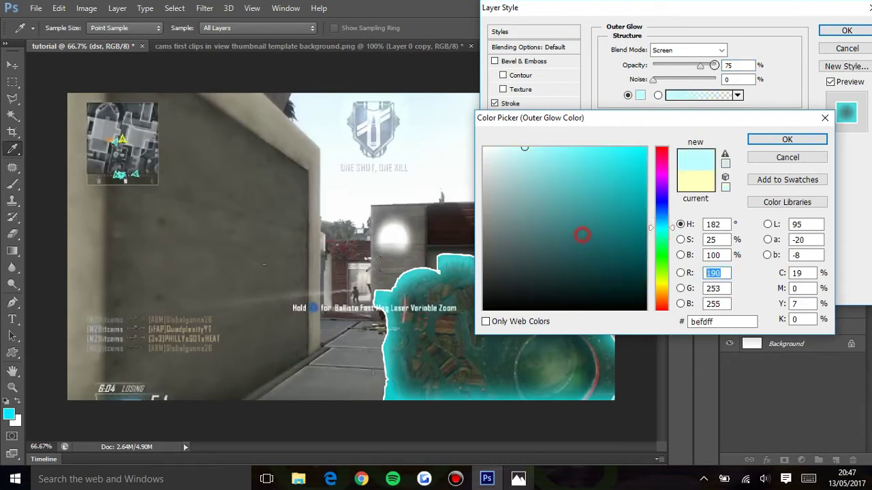
{"action": "left_click_drag", "start_coordinate": [580, 234], "coordinate": [645, 147]}
{"action": "left_click", "coordinate": [769, 141]}
- Set the size of the gun's outer glow to 133 px, trying spreads of 64% and 14%
{"action": "left_click", "coordinate": [675, 159]}
{"action": "left_click_drag", "start_coordinate": [664, 150], "coordinate": [694, 146]}
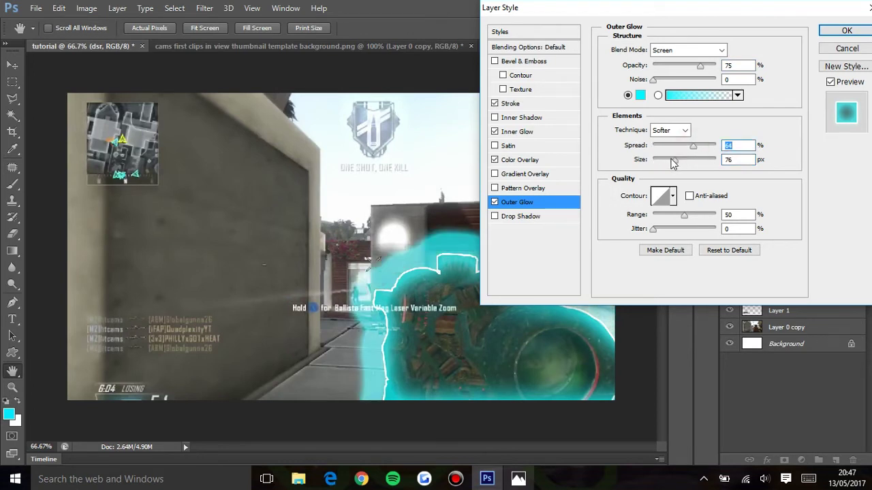
{"action": "left_click", "coordinate": [662, 145]}
{"action": "left_click", "coordinate": [688, 159]}
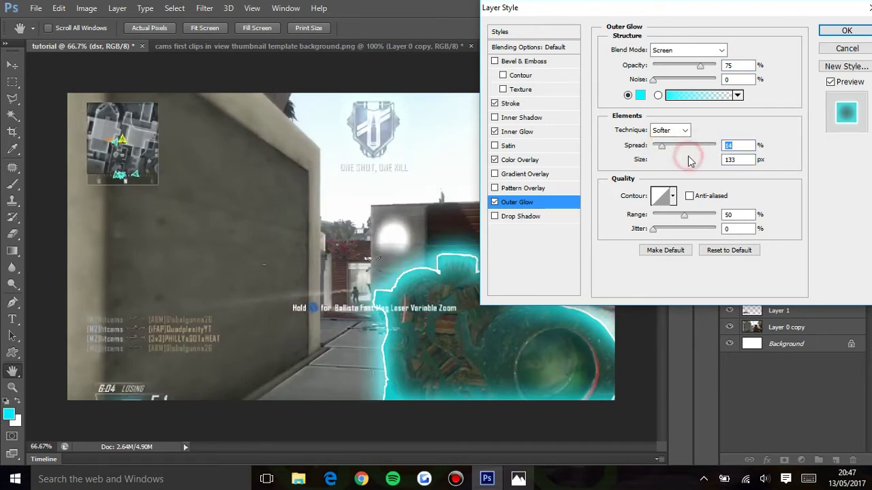
- Try spreads of 31% and 80% for the gun's outer glow, and set the spread to 20%
{"action": "left_click", "coordinate": [670, 145]}
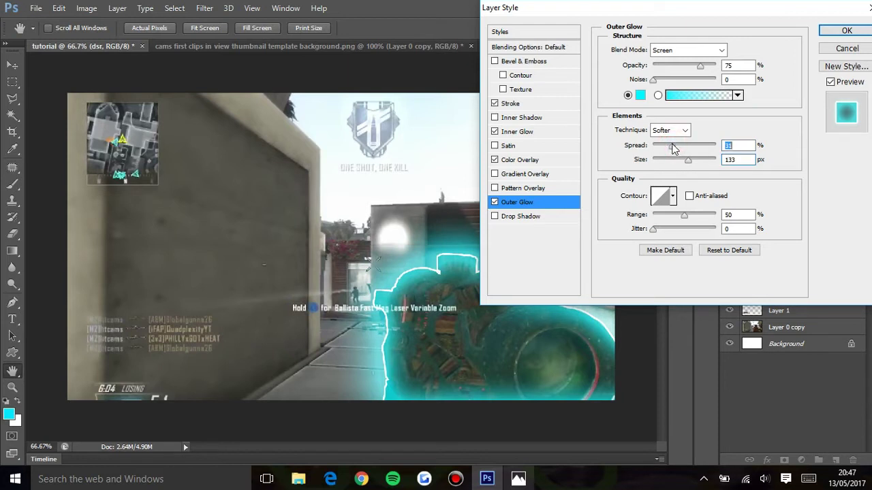
{"action": "left_click", "coordinate": [664, 130]}
{"action": "left_click", "coordinate": [681, 130]}
{"action": "left_click", "coordinate": [702, 145]}
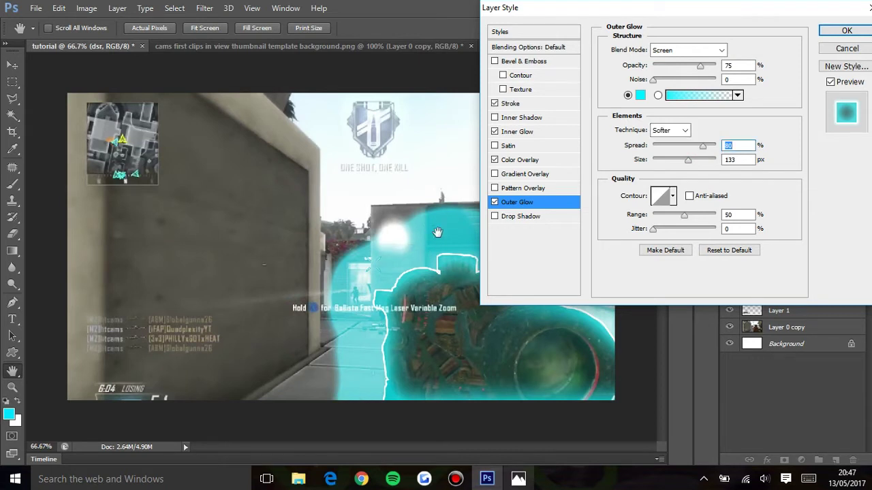
{"action": "left_click", "coordinate": [664, 147]}
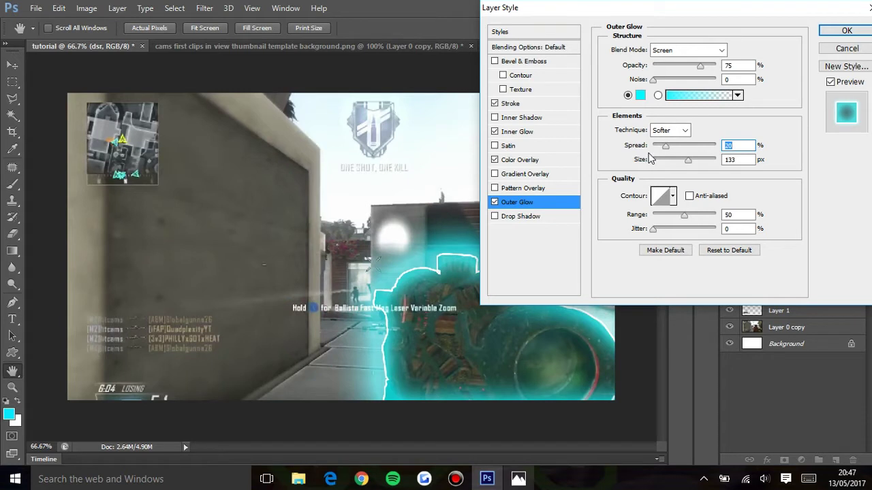
- Switch the gun's outer glow to the Precise technique with 12% spread, 87 px size and 50% opacity
{"action": "left_click", "coordinate": [675, 131]}
{"action": "left_click", "coordinate": [660, 148]}
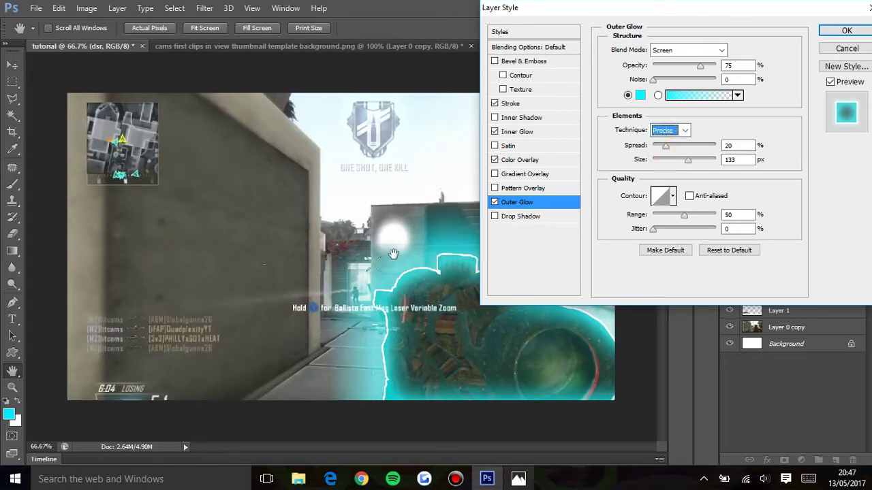
{"action": "left_click_drag", "start_coordinate": [688, 159], "coordinate": [656, 154]}
{"action": "left_click", "coordinate": [739, 64]}
{"action": "type", "text": "50"}
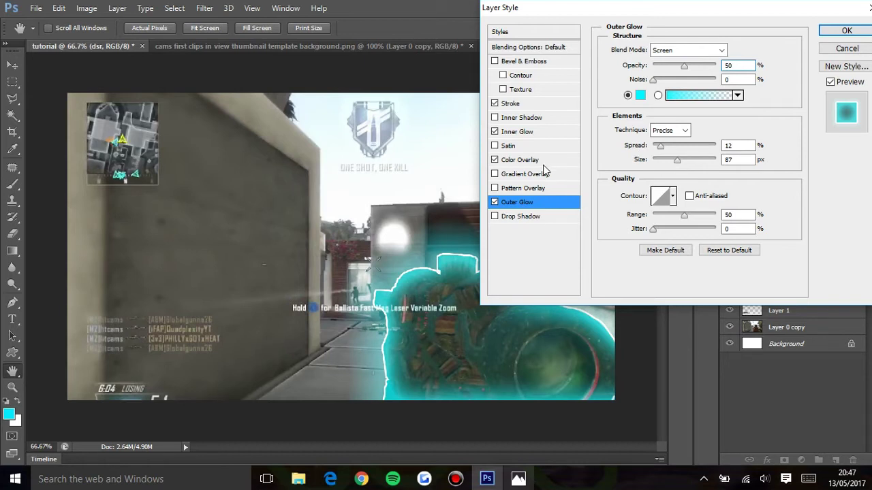
- Set the opacity of the gun's inner glow to 50% and apply the layer style
{"action": "left_click", "coordinate": [538, 131]}
{"action": "left_click", "coordinate": [739, 65]}
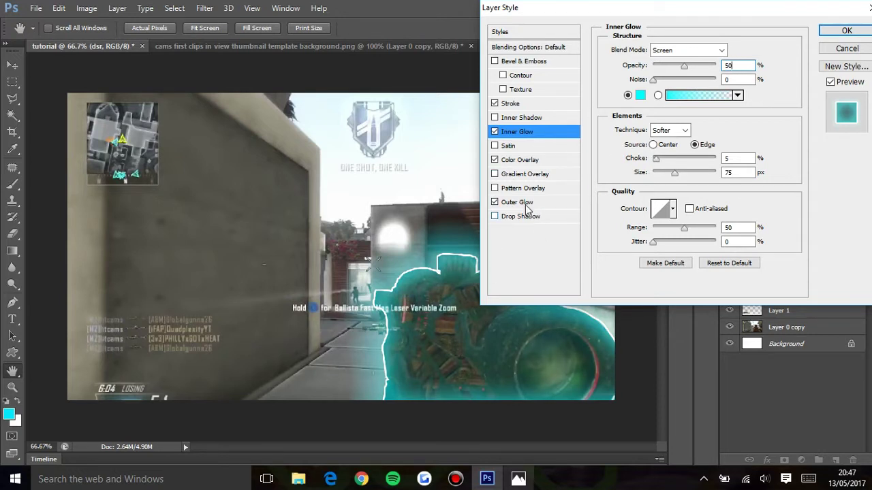
{"action": "left_click", "coordinate": [840, 30]}
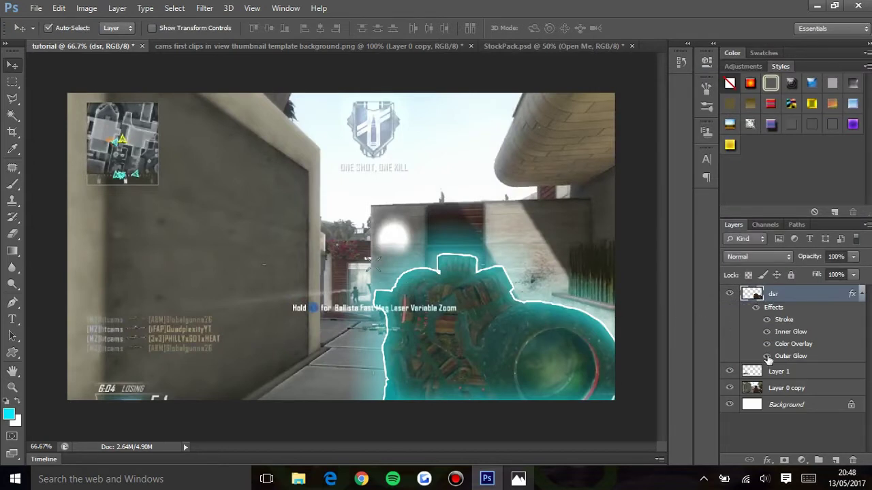
- Open the blending options of the kill feed layer (Layer 1) and move the dialog clear of the kill feed
{"action": "left_click", "coordinate": [786, 375]}
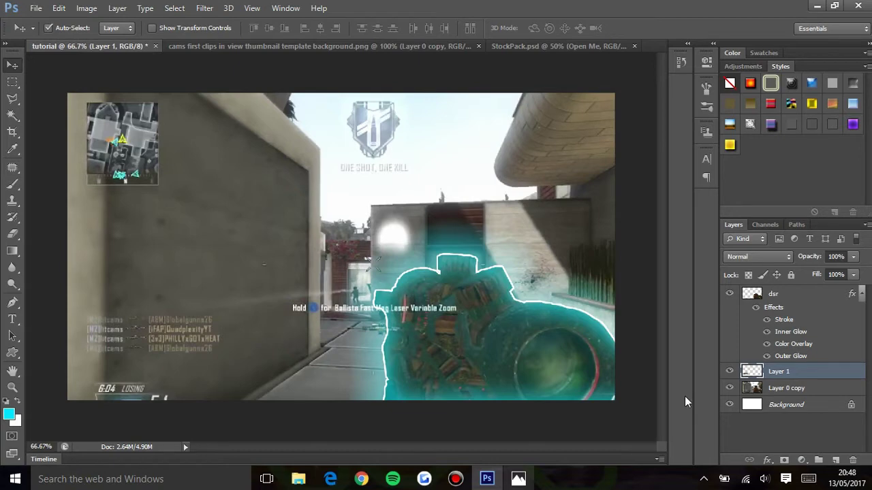
{"action": "right_click", "coordinate": [832, 372]}
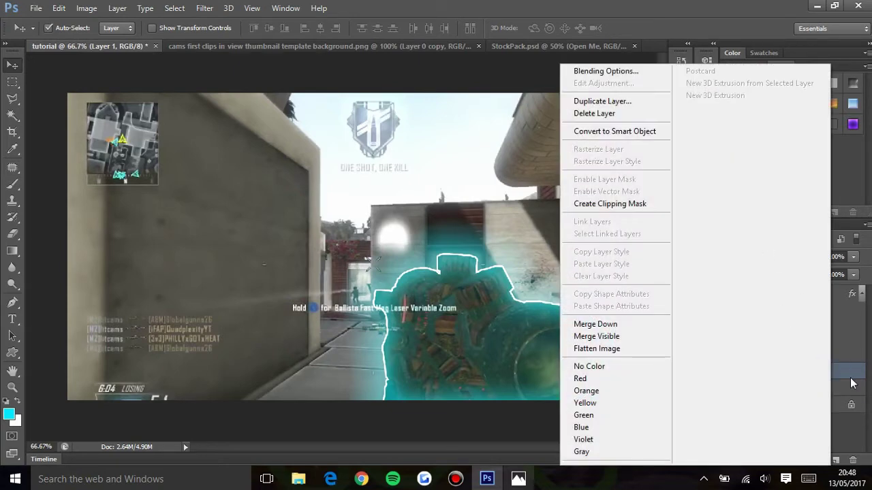
{"action": "left_click", "coordinate": [848, 376]}
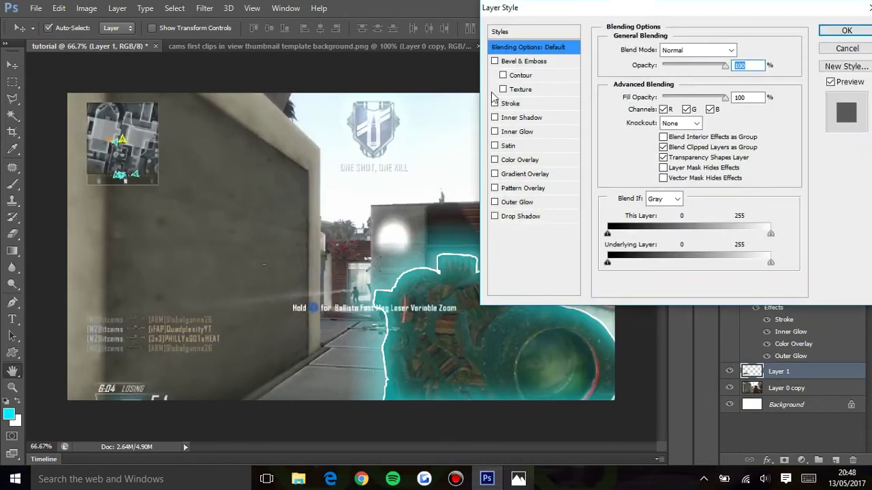
{"action": "left_click_drag", "start_coordinate": [684, 13], "coordinate": [546, 49]}
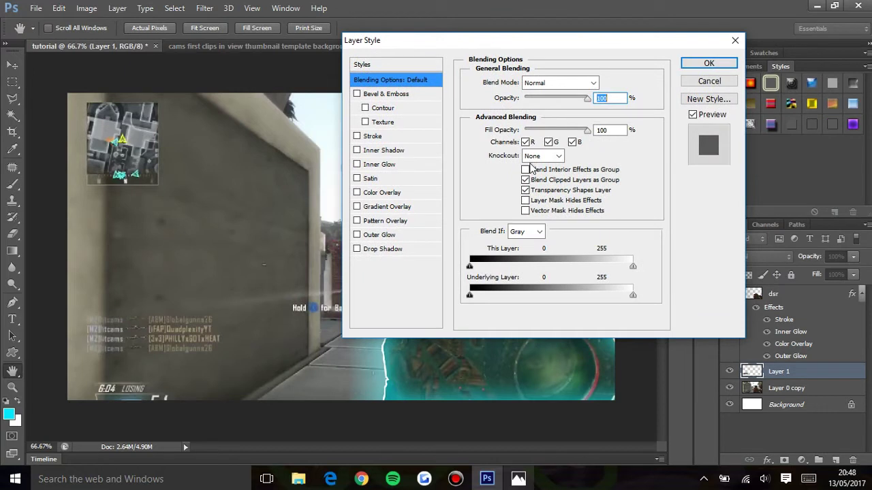
{"action": "left_click", "coordinate": [355, 137]}
{"action": "left_click", "coordinate": [358, 139]}
{"action": "left_click", "coordinate": [356, 137]}
{"action": "left_click", "coordinate": [357, 137]}
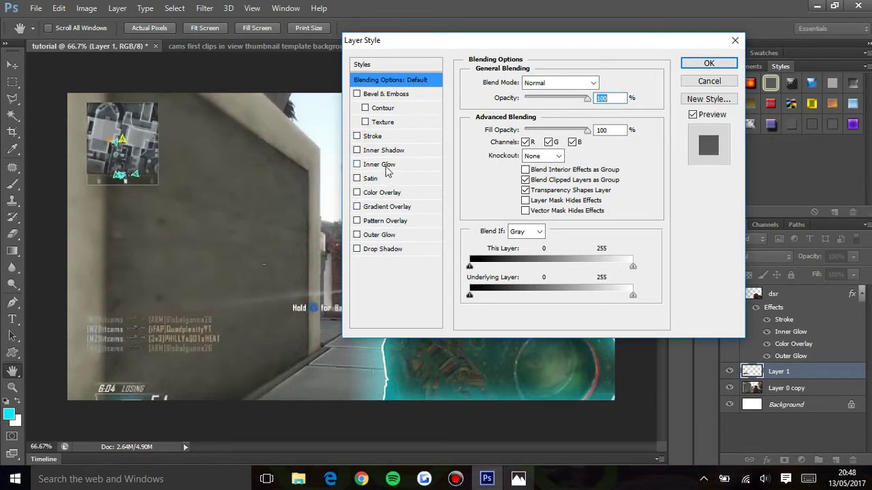
- Add an outer glow to the kill feed and set its color to bright cyan (00fffc)
{"action": "left_click", "coordinate": [401, 235]}
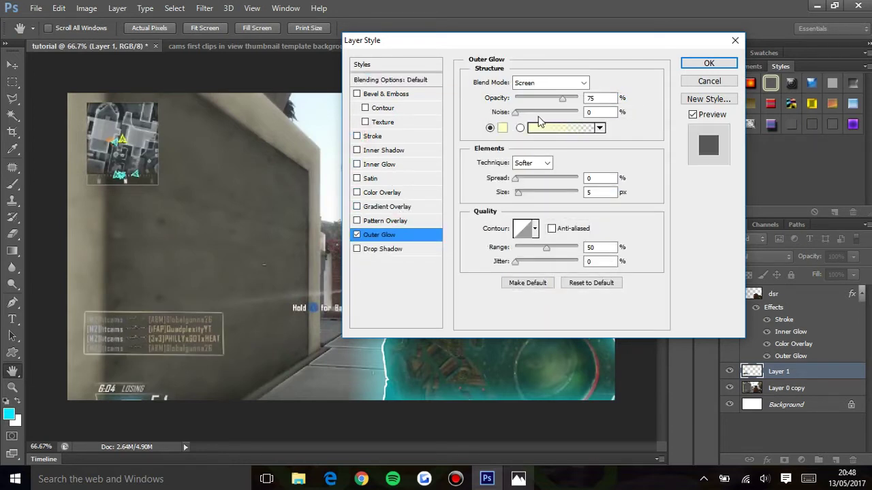
{"action": "left_click", "coordinate": [502, 130]}
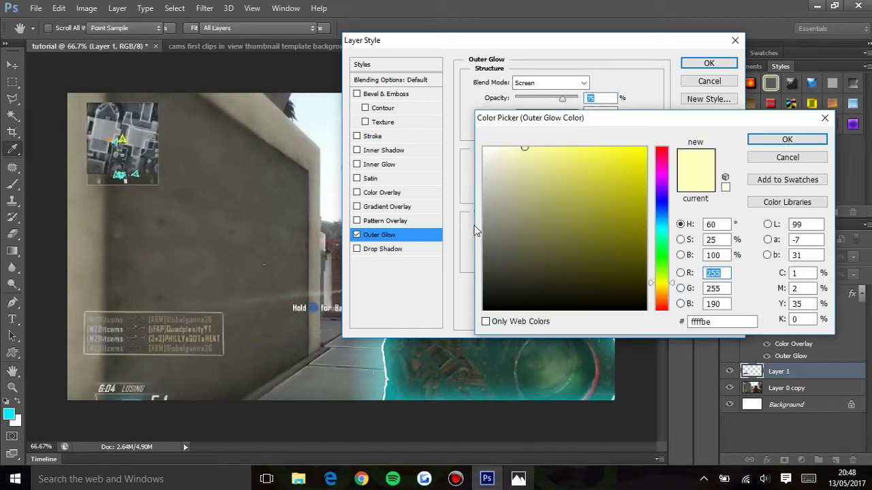
{"action": "left_click", "coordinate": [664, 234]}
{"action": "left_click", "coordinate": [645, 148]}
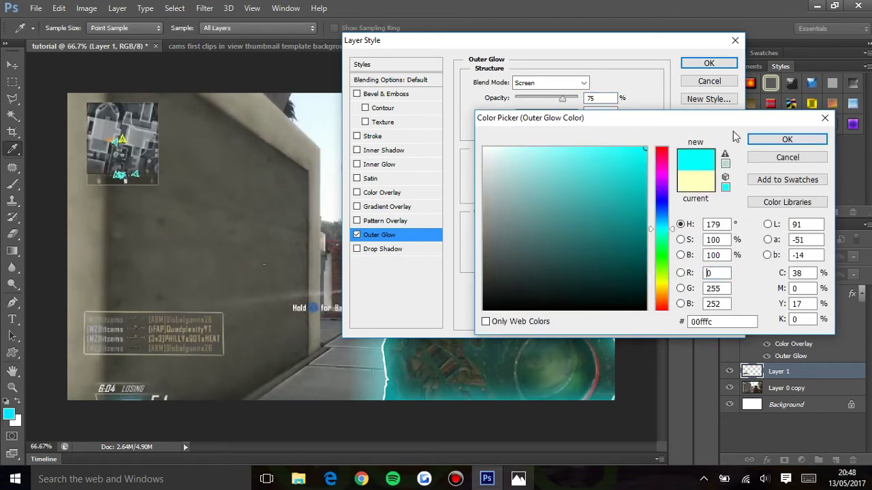
{"action": "left_click", "coordinate": [759, 141]}
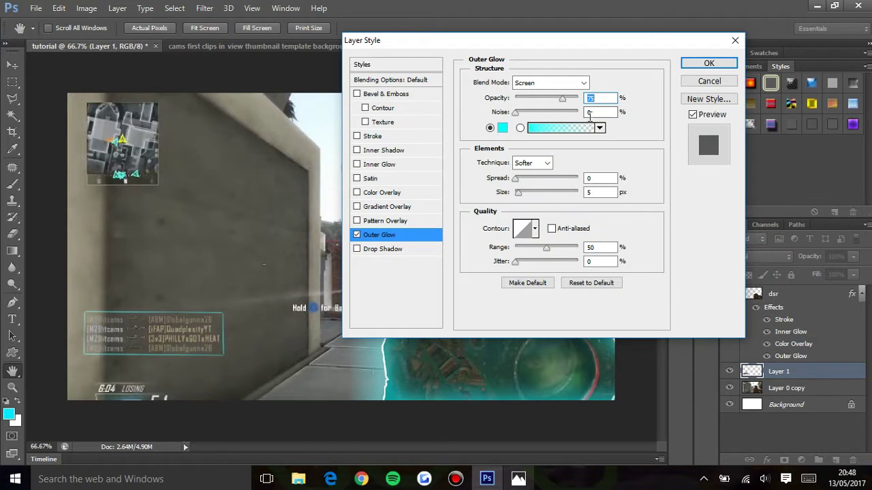
- Try the kill feed's outer glow at 8% spread with the Precise technique at 57 px and 18 px, and return to Softer
{"action": "left_click", "coordinate": [532, 192]}
{"action": "left_click", "coordinate": [521, 178]}
{"action": "left_click", "coordinate": [531, 163]}
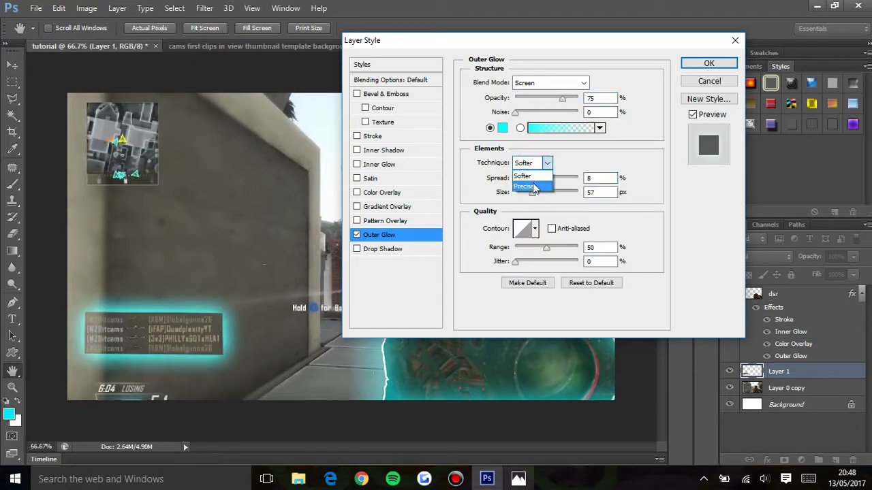
{"action": "left_click", "coordinate": [535, 187]}
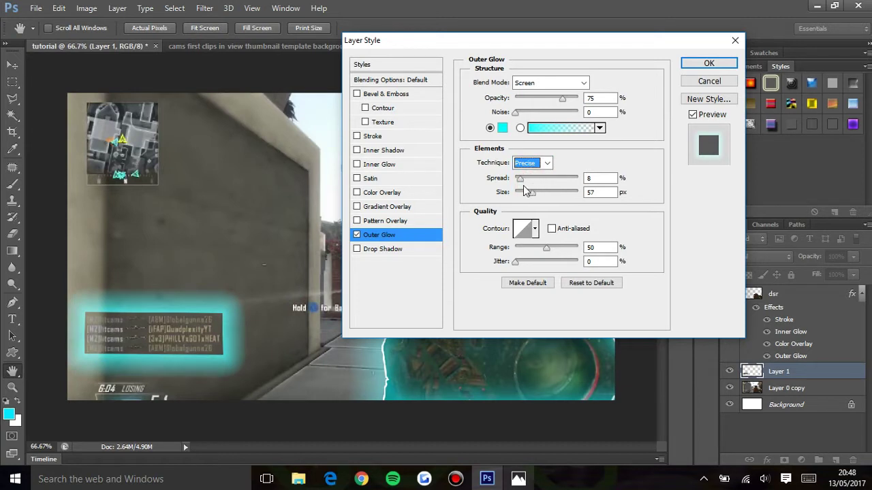
{"action": "left_click", "coordinate": [523, 193]}
{"action": "left_click_drag", "start_coordinate": [524, 194], "coordinate": [523, 197]}
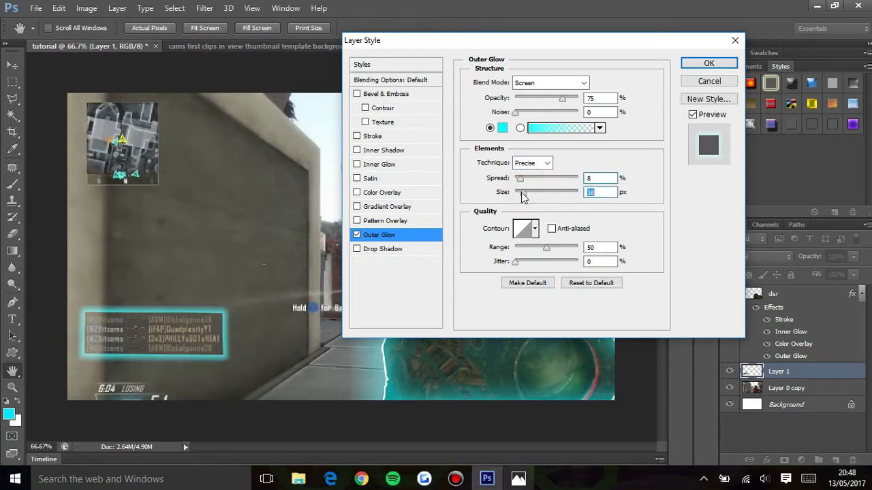
{"action": "left_click", "coordinate": [534, 164]}
{"action": "left_click", "coordinate": [529, 174]}
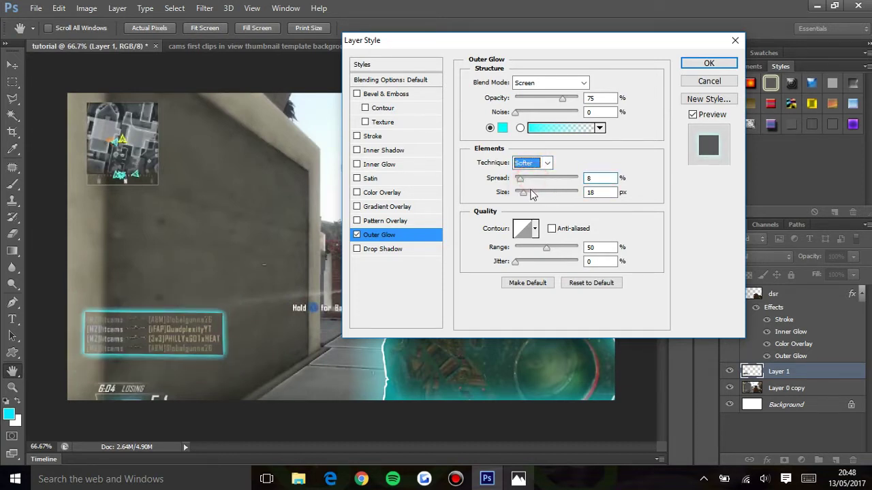
- Set the kill feed's outer glow to 49 px size, 5% spread and 50% opacity, check the reference image, and apply the style
{"action": "left_click", "coordinate": [531, 194]}
{"action": "left_click", "coordinate": [604, 178]}
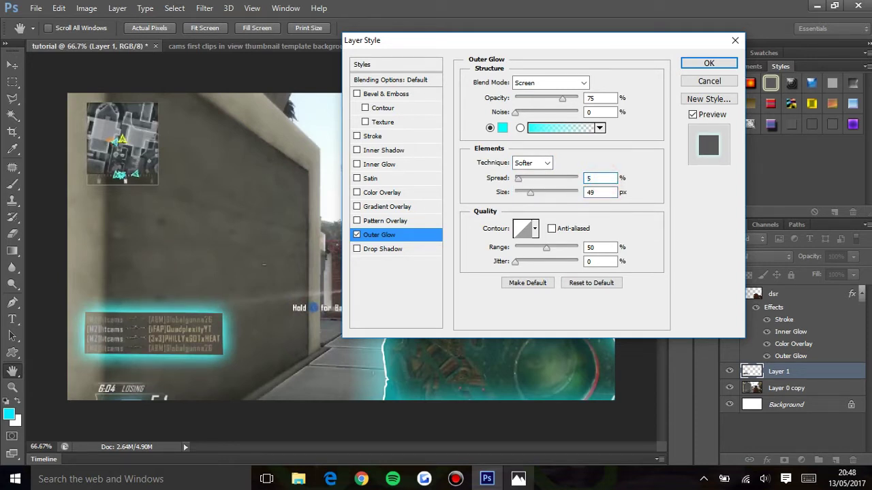
{"action": "left_click", "coordinate": [599, 98]}
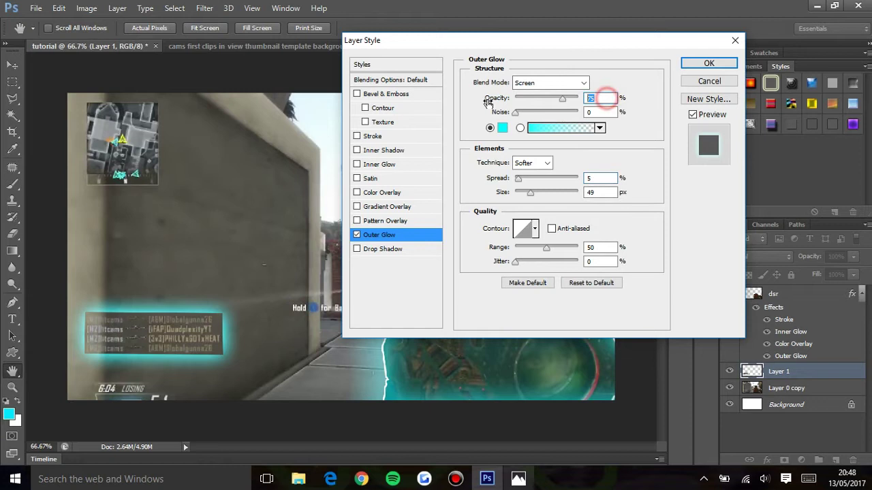
{"action": "type", "text": "50"}
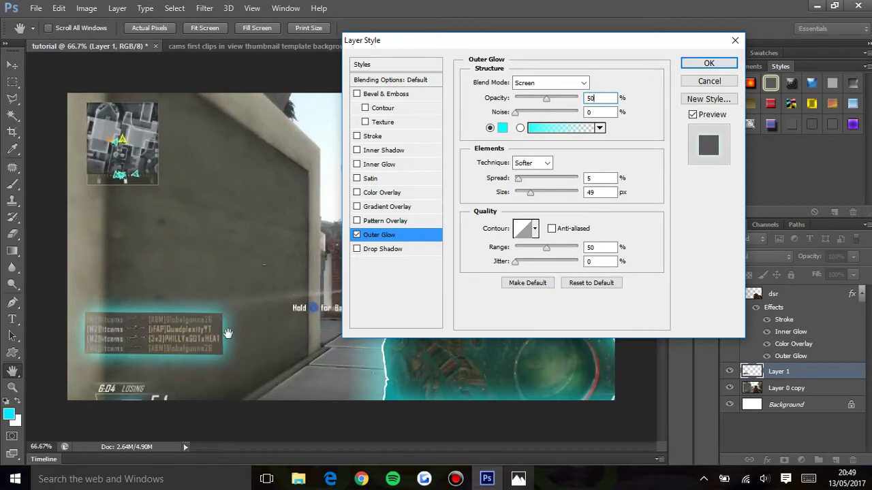
{"action": "left_click", "coordinate": [518, 479]}
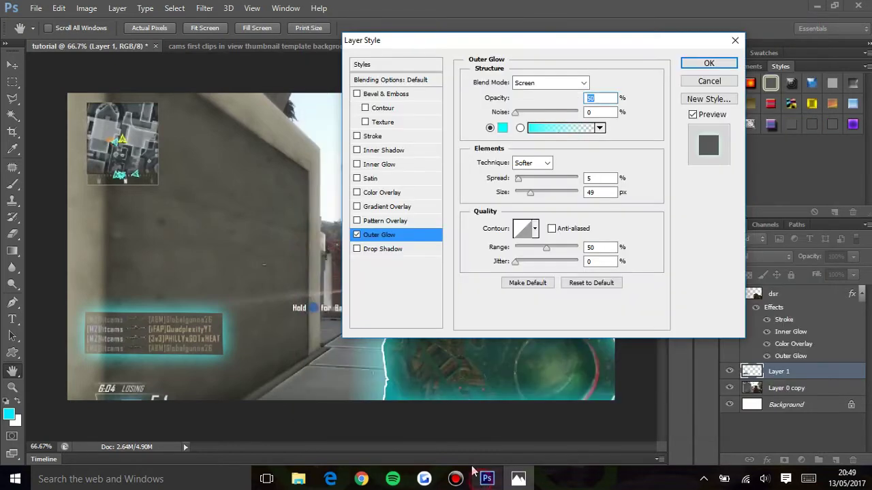
{"action": "left_click", "coordinate": [487, 479]}
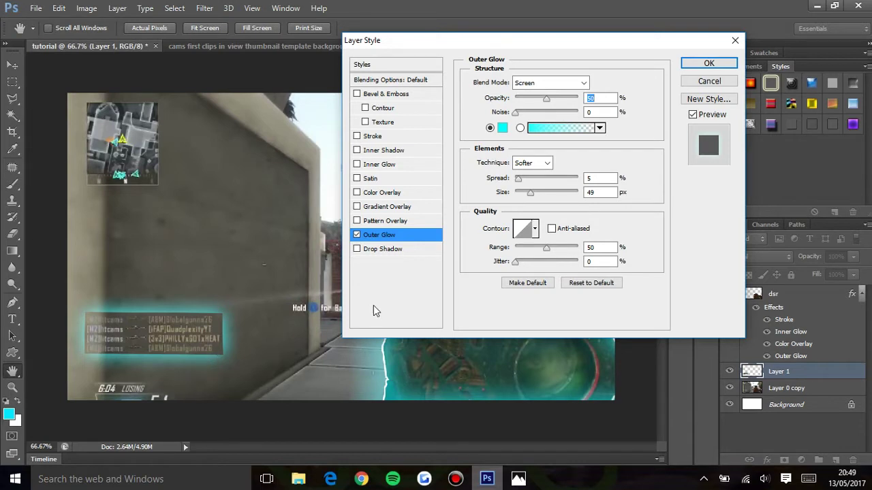
{"action": "left_click", "coordinate": [693, 65]}
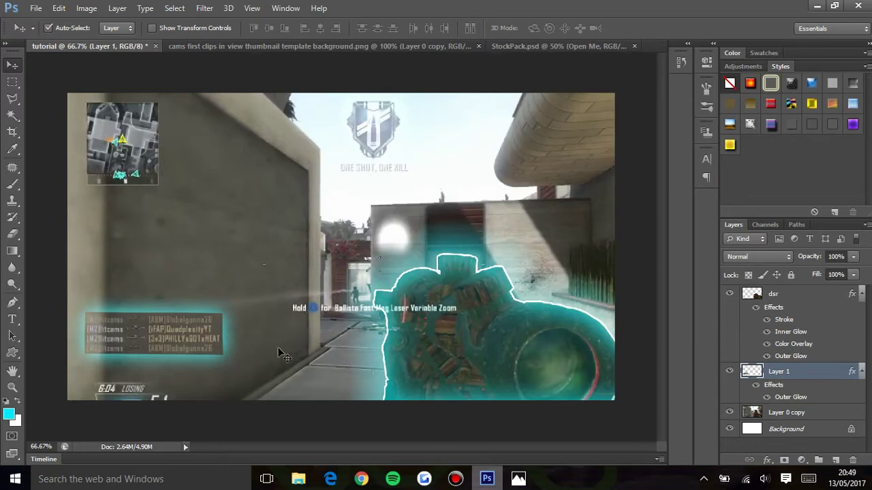
- Add a cyan (00fcff) color overlay with 15% opacity to the kill feed layer
{"action": "left_click_drag", "start_coordinate": [843, 377], "coordinate": [790, 358]}
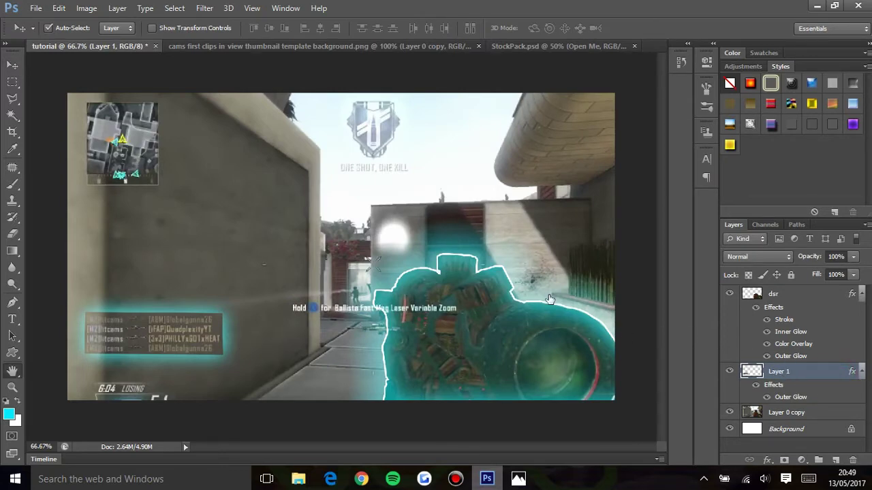
{"action": "left_click", "coordinate": [383, 192]}
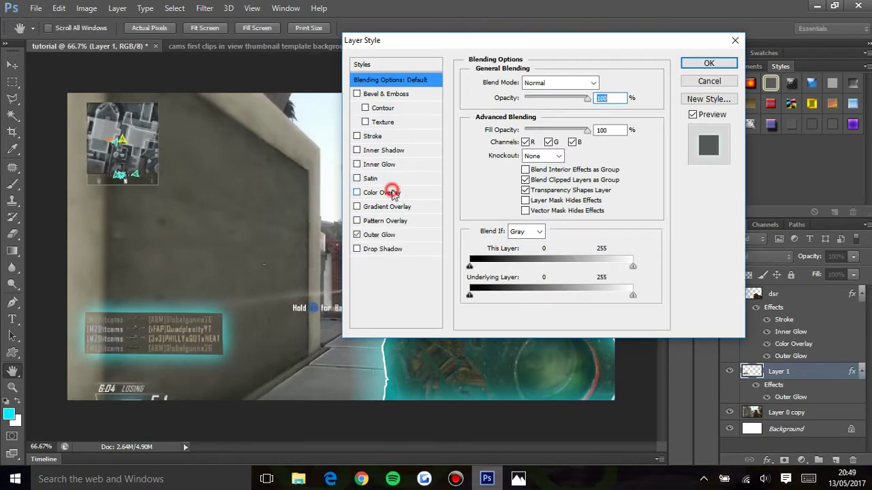
{"action": "left_click", "coordinate": [604, 84]}
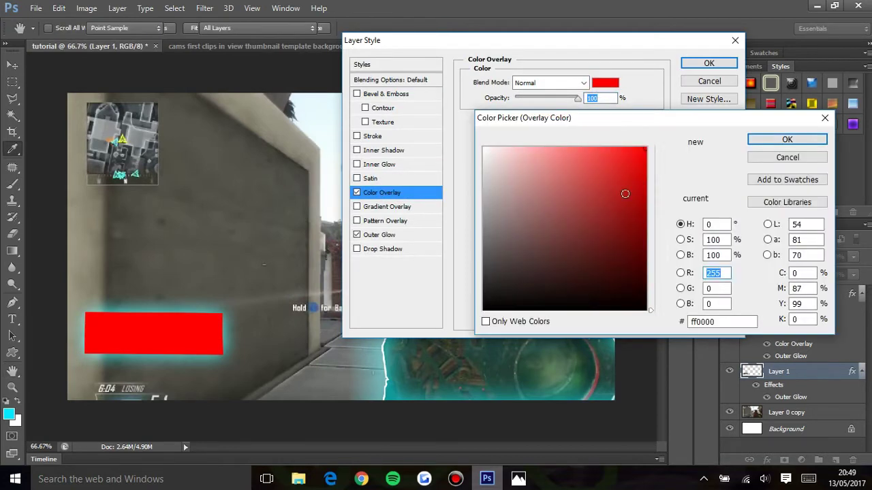
{"action": "left_click", "coordinate": [662, 229]}
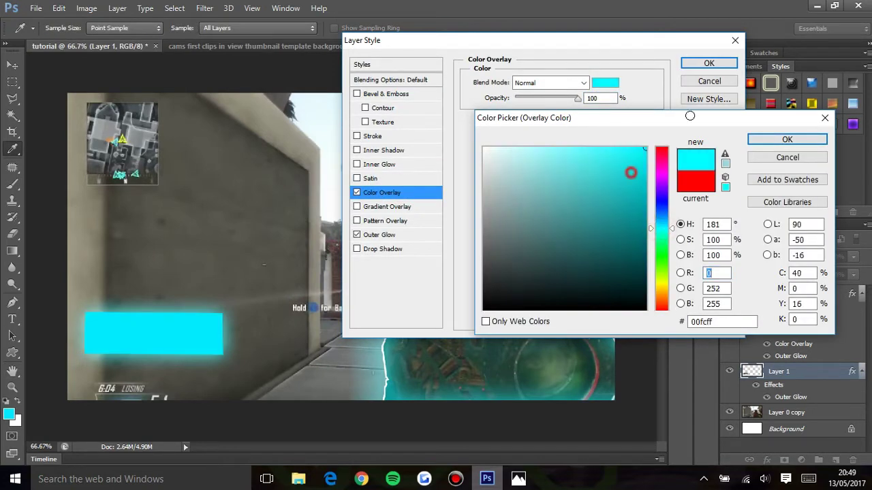
{"action": "left_click", "coordinate": [775, 142]}
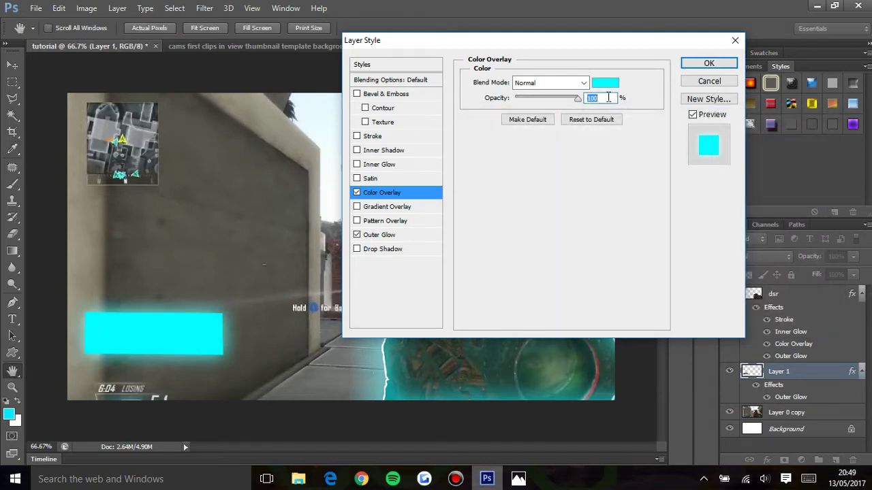
{"action": "type", "text": "15"}
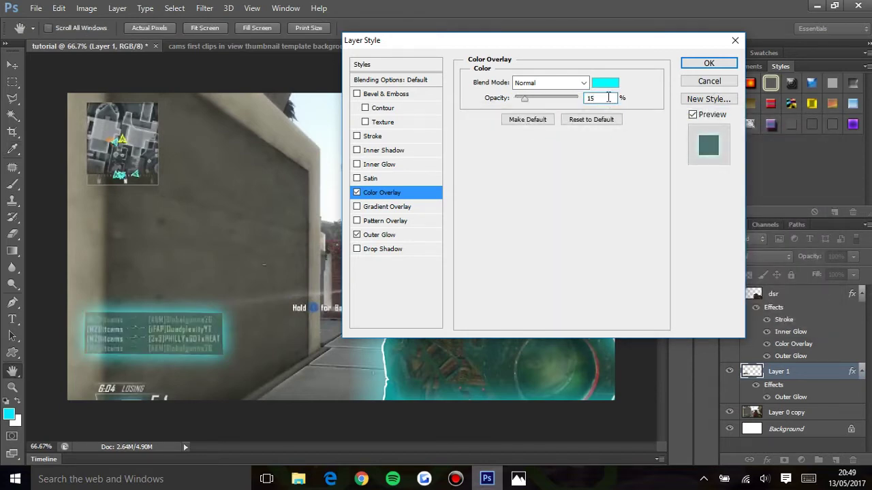
{"action": "key", "text": "Return"}
- Add a cyan (00fcff) color overlay with 15% opacity to the Layer 0 copy background layer
{"action": "left_click", "coordinate": [803, 426]}
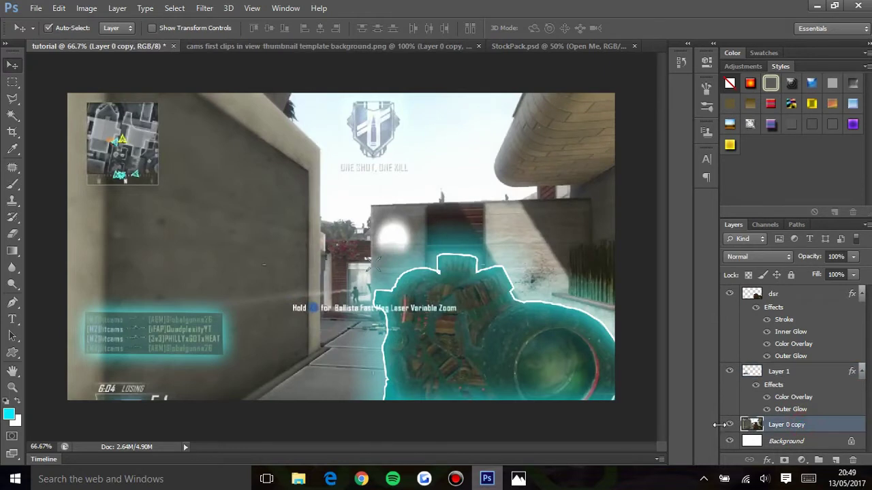
{"action": "left_click", "coordinate": [729, 426]}
{"action": "left_click", "coordinate": [729, 425]}
{"action": "double_click", "coordinate": [752, 423]}
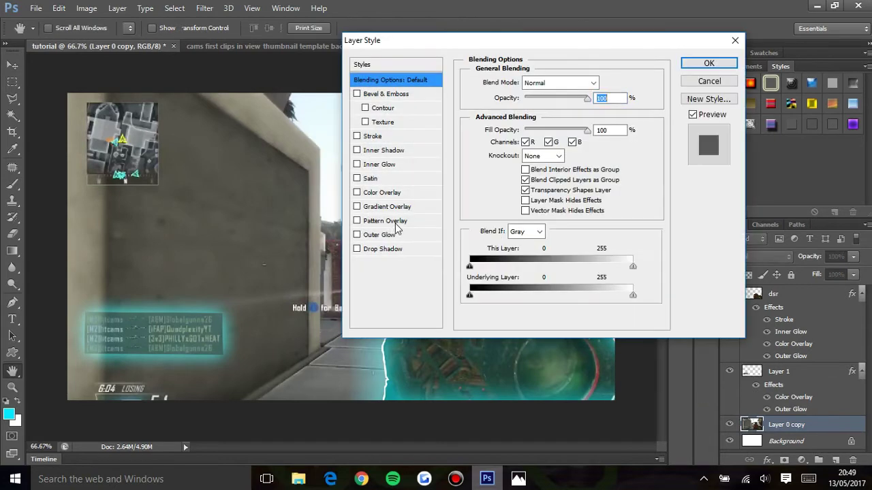
{"action": "left_click", "coordinate": [382, 193]}
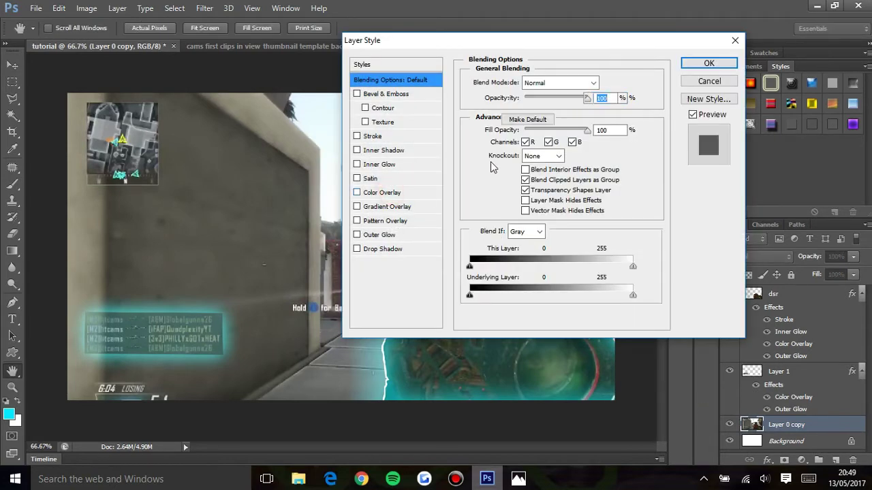
{"action": "left_click", "coordinate": [603, 88]}
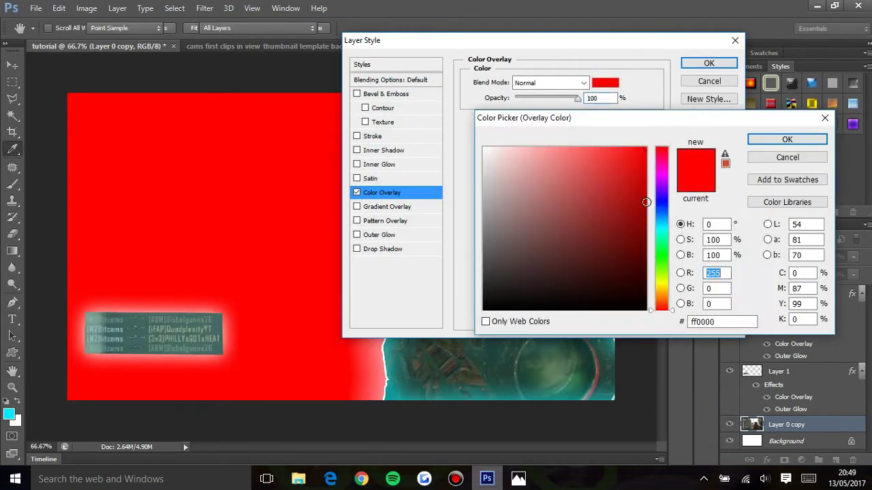
{"action": "left_click", "coordinate": [9, 414]}
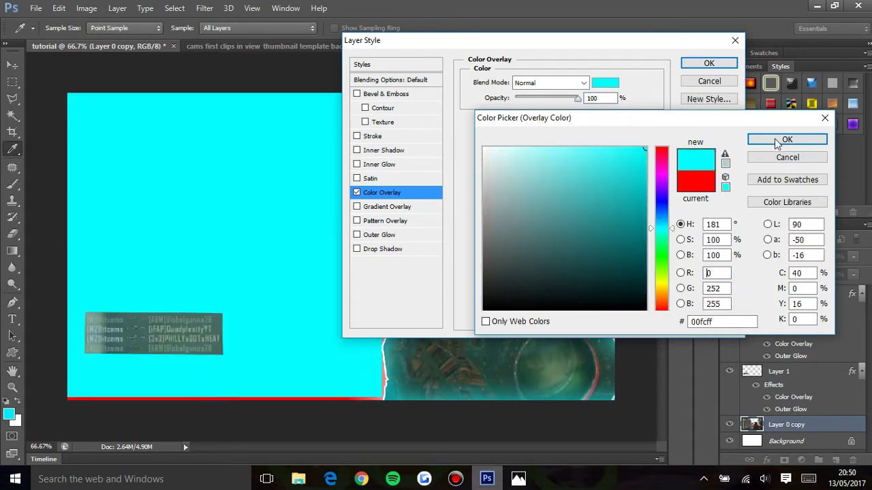
{"action": "left_click", "coordinate": [787, 139]}
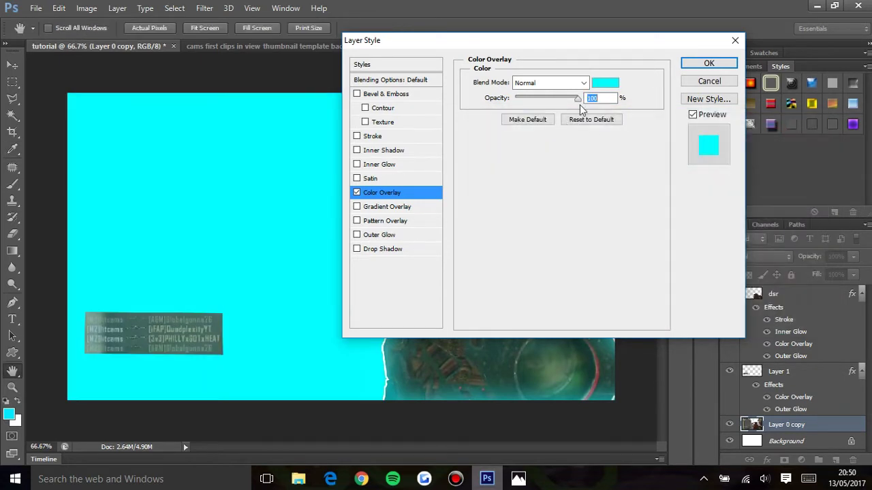
{"action": "type", "text": "15"}
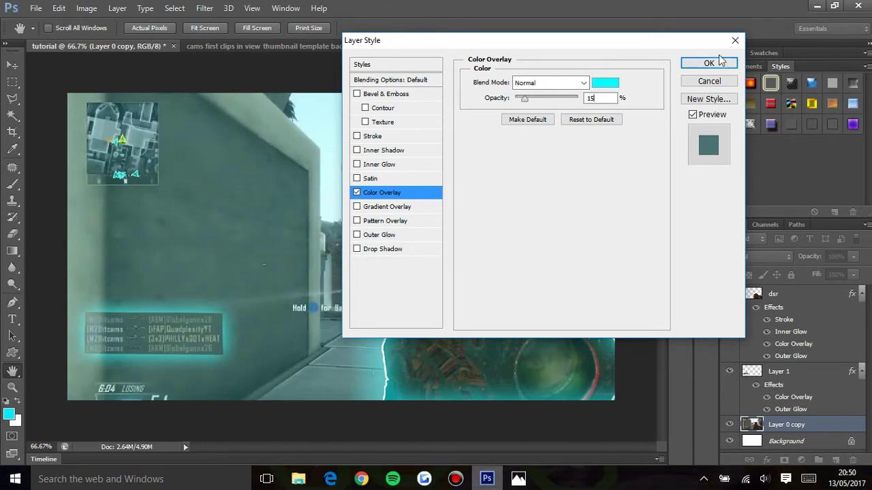
{"action": "left_click", "coordinate": [719, 62]}
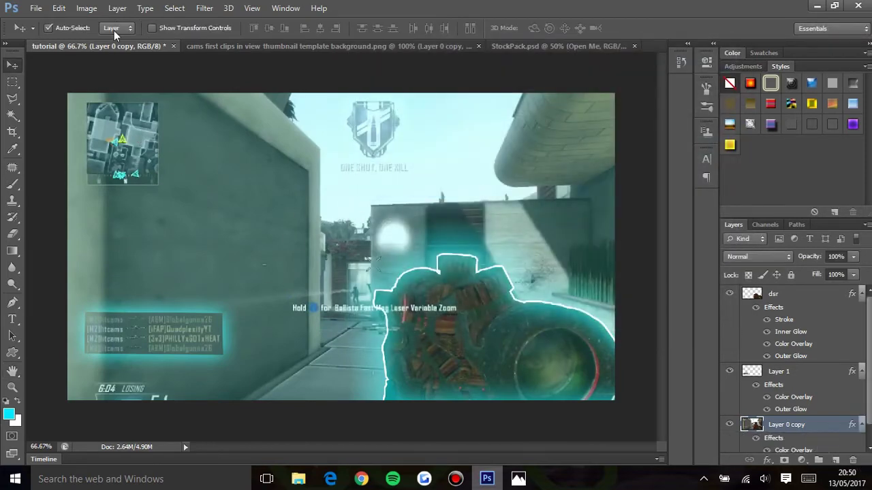
- Apply a Gaussian Blur with a 5-pixel radius to the Layer 0 copy background and toggle its visibility to identify the layer
{"action": "left_click", "coordinate": [204, 10]}
{"action": "mouse_move", "coordinate": [239, 139]}
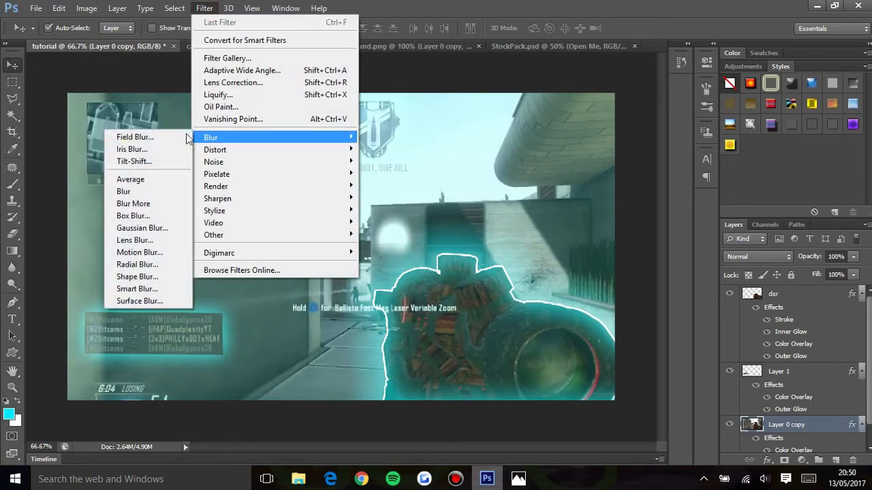
{"action": "left_click", "coordinate": [151, 230]}
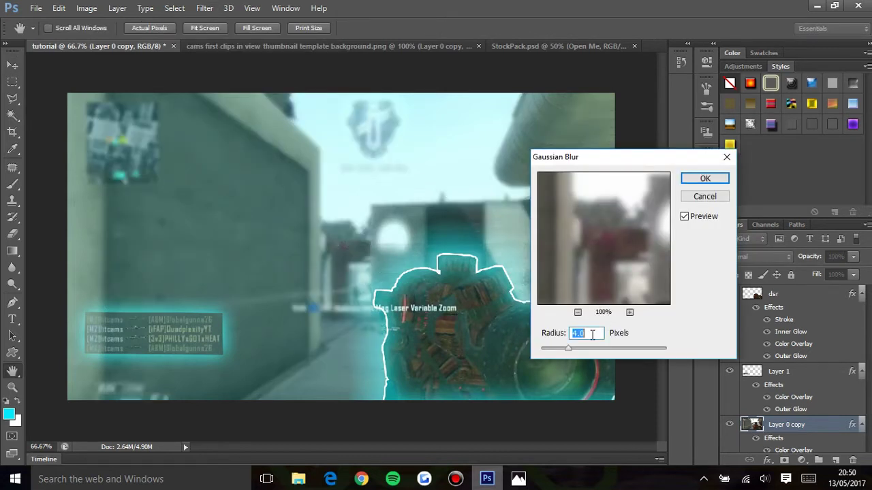
{"action": "type", "text": "5"}
{"action": "left_click", "coordinate": [705, 179]}
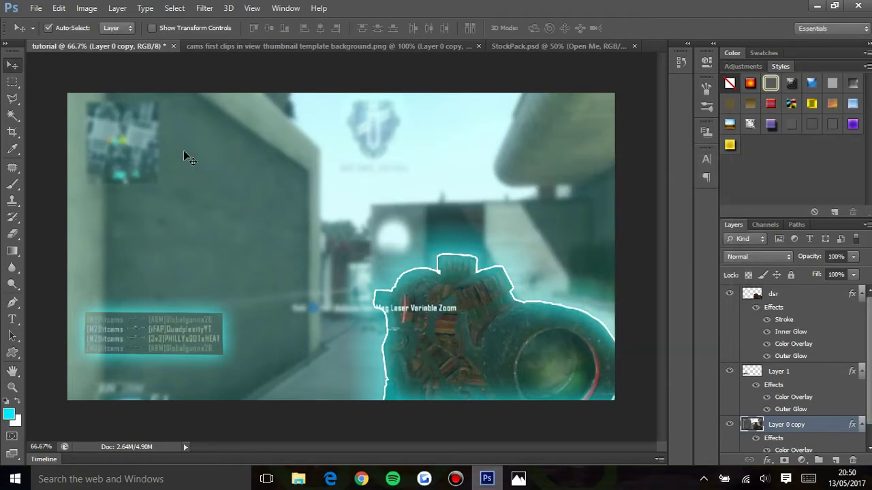
{"action": "left_click", "coordinate": [729, 426]}
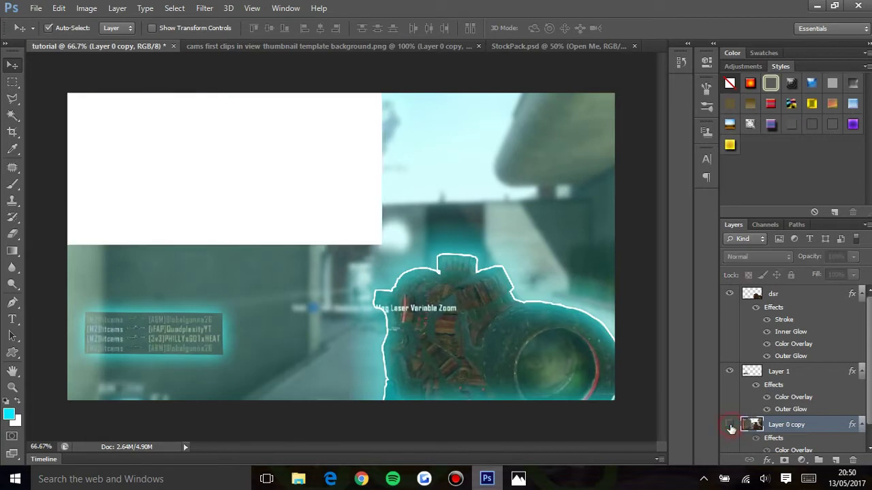
{"action": "left_click", "coordinate": [730, 426]}
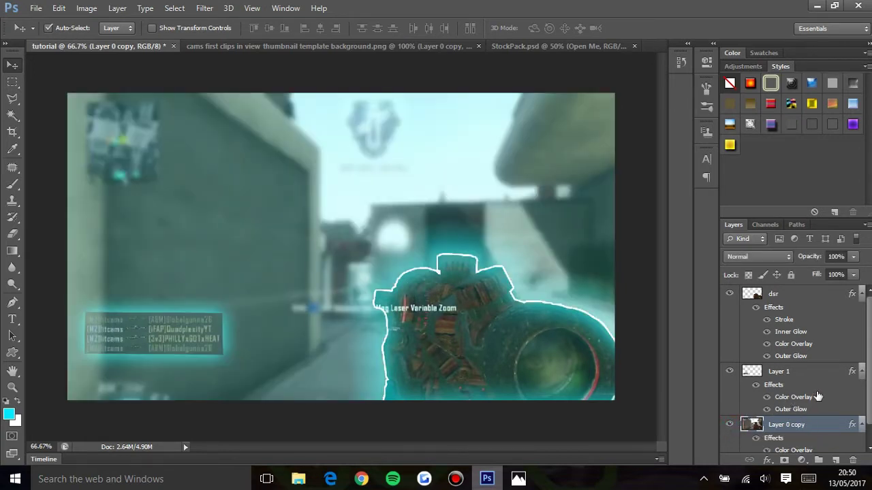
{"action": "scroll", "coordinate": [817, 396], "scroll_direction": "down", "scroll_amount": 1}
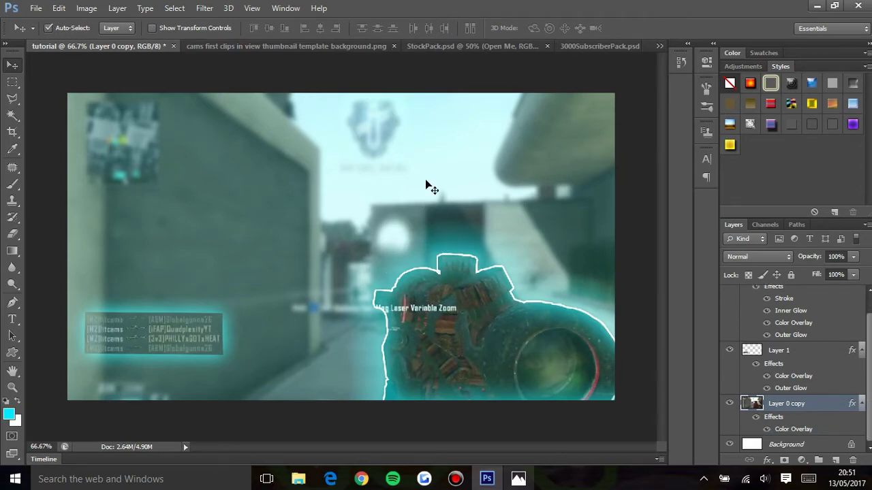
- Check the finished reference thumbnail in Photos, return to Photoshop and start opening another file
{"action": "left_click", "coordinate": [518, 479]}
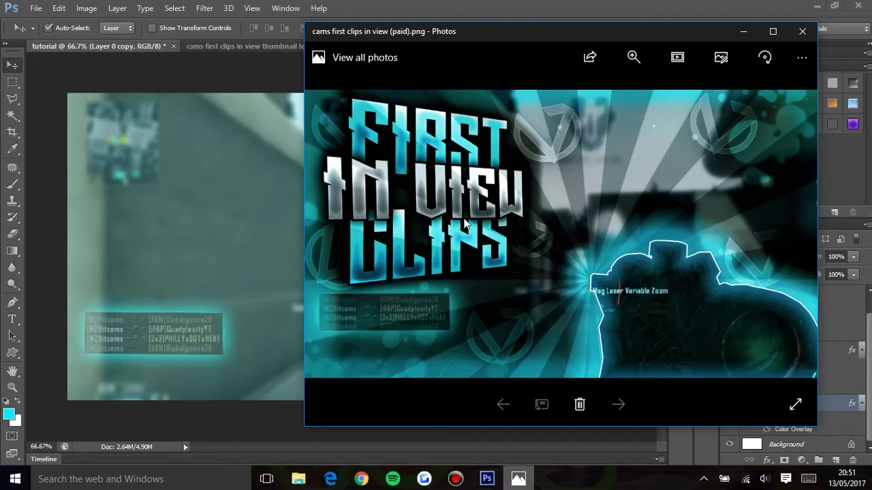
{"action": "left_click", "coordinate": [745, 31]}
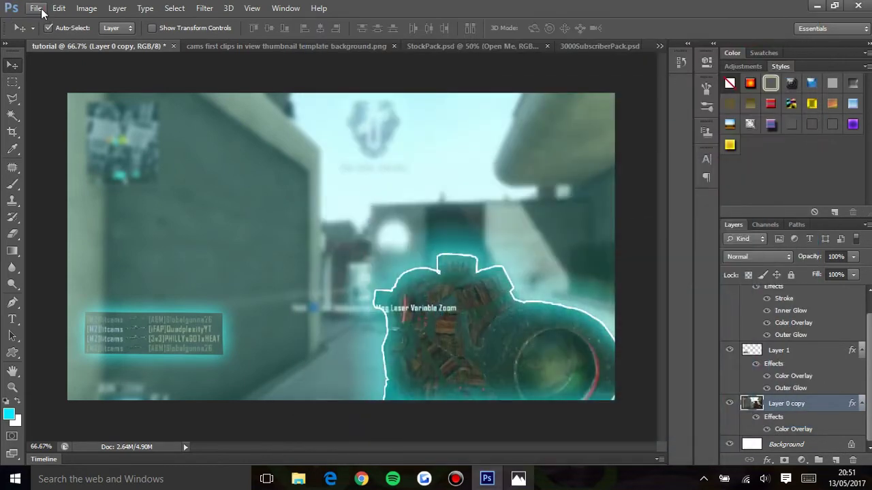
{"action": "left_click", "coordinate": [36, 8]}
{"action": "left_click", "coordinate": [44, 33]}
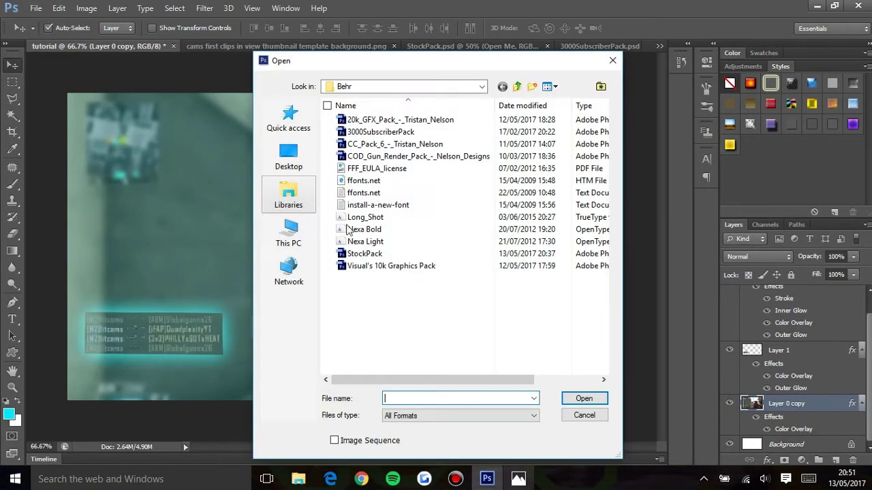
{"action": "left_click", "coordinate": [293, 242]}
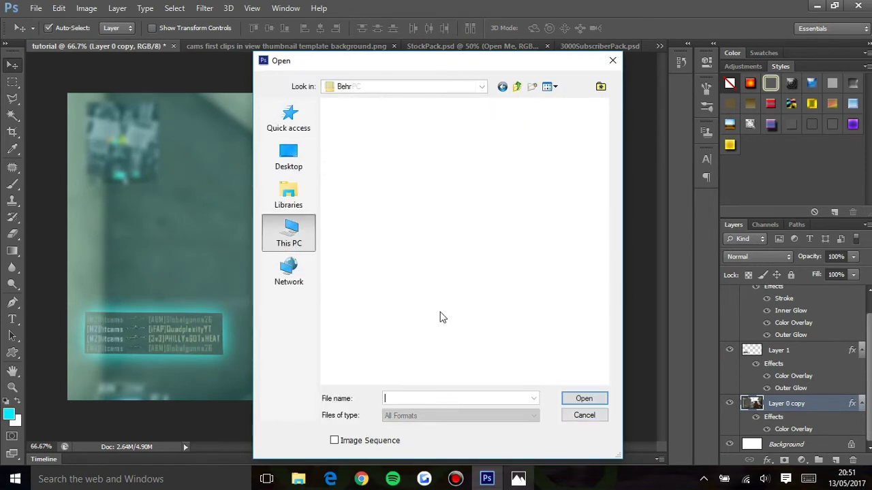
{"action": "double_click", "coordinate": [408, 348]}
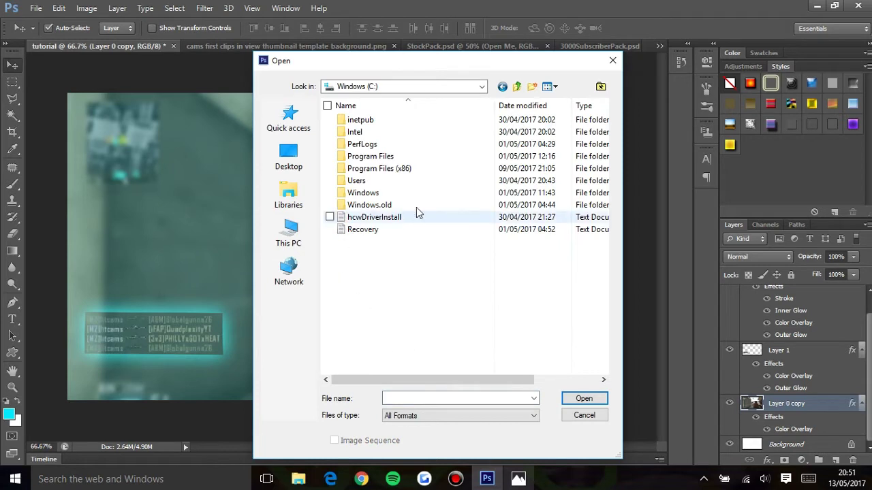
{"action": "double_click", "coordinate": [451, 180]}
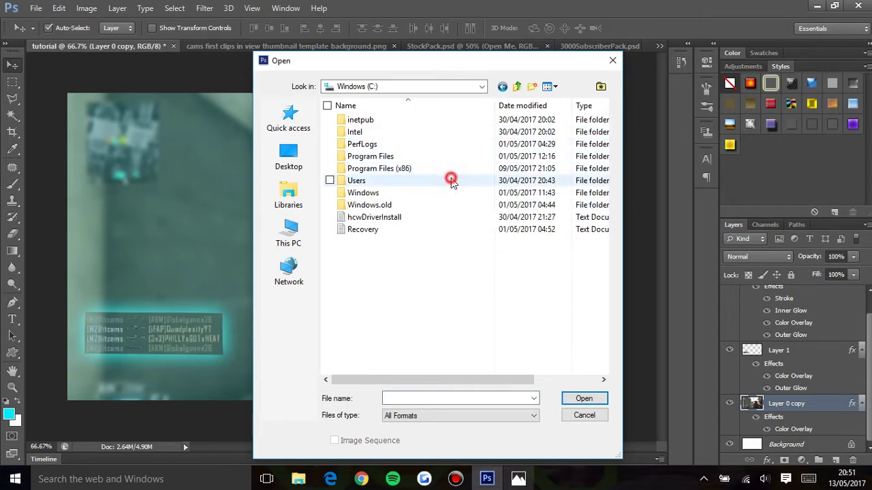
{"action": "left_click", "coordinate": [518, 86]}
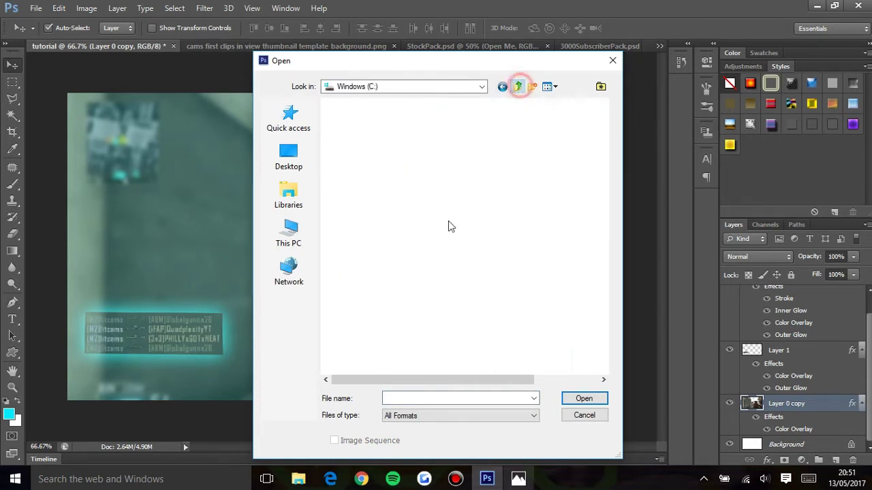
{"action": "left_click", "coordinate": [288, 198]}
- Open the view avi template file from the Designs folder on the TOSHIBA (D:) drive
{"action": "left_click", "coordinate": [288, 234]}
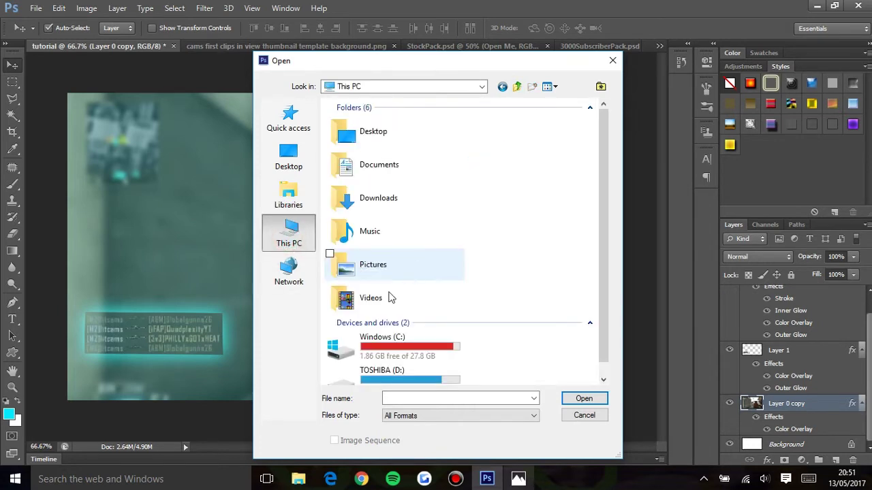
{"action": "double_click", "coordinate": [384, 361]}
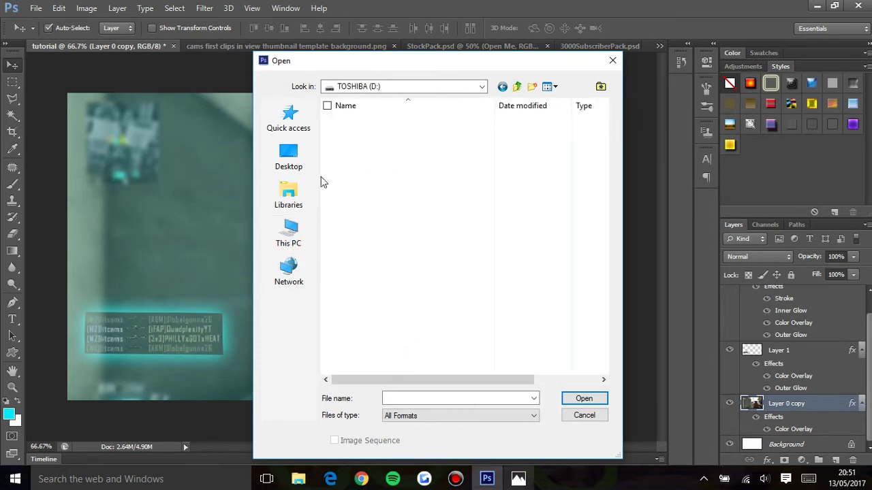
{"action": "double_click", "coordinate": [446, 156]}
{"action": "left_click", "coordinate": [501, 144]}
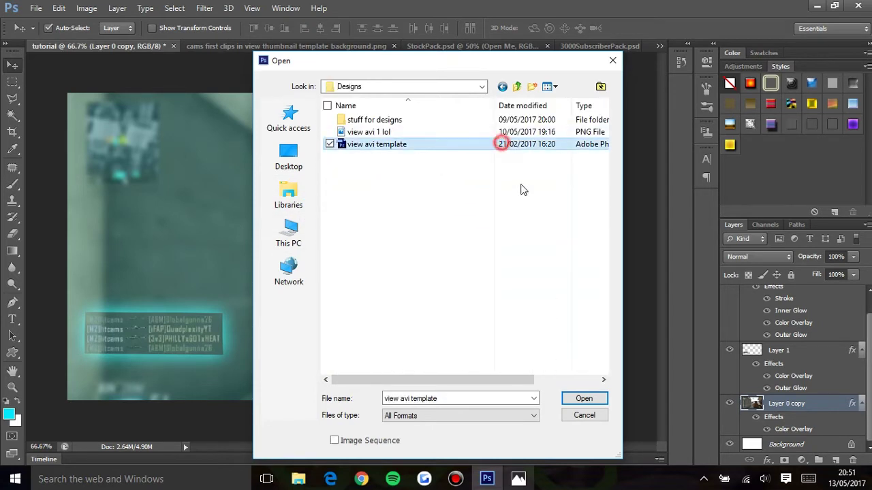
{"action": "left_click", "coordinate": [584, 398]}
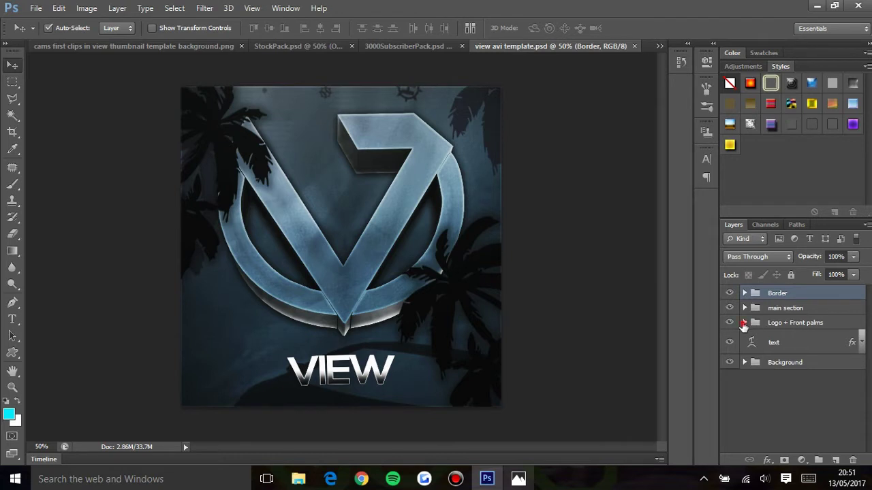
- Select the 2d logo layer in the template's Logo + Front palms group and float the tutorial document in its own window
{"action": "left_click", "coordinate": [744, 323]}
{"action": "scroll", "coordinate": [790, 361], "scroll_direction": "down", "scroll_amount": 5}
{"action": "left_click_drag", "start_coordinate": [798, 379], "coordinate": [765, 370]}
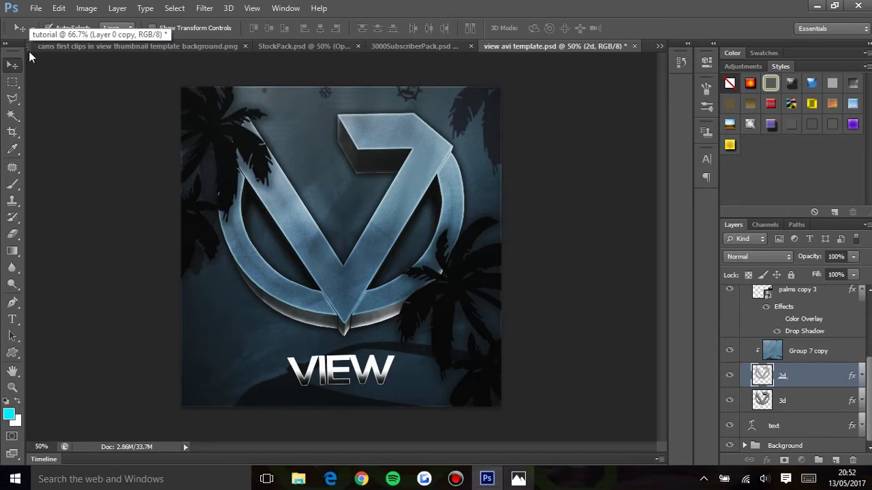
{"action": "left_click", "coordinate": [174, 49]}
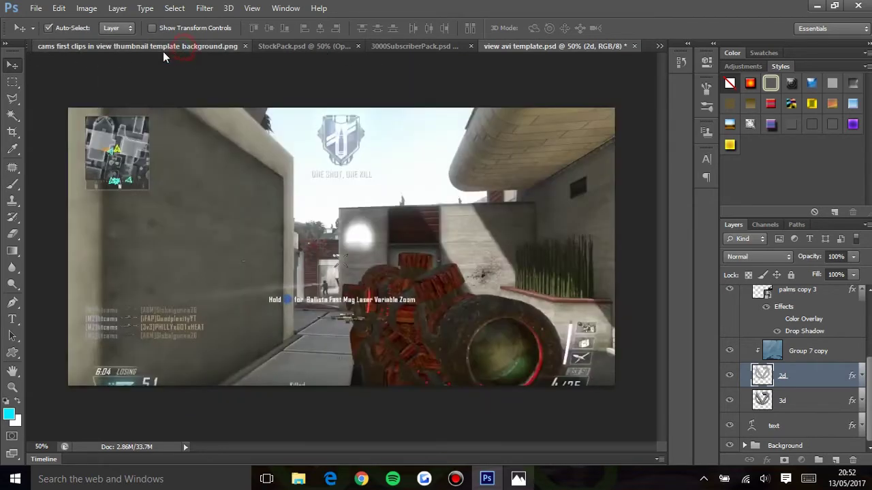
{"action": "left_click", "coordinate": [99, 48]}
{"action": "left_click_drag", "start_coordinate": [131, 96], "coordinate": [109, 94]}
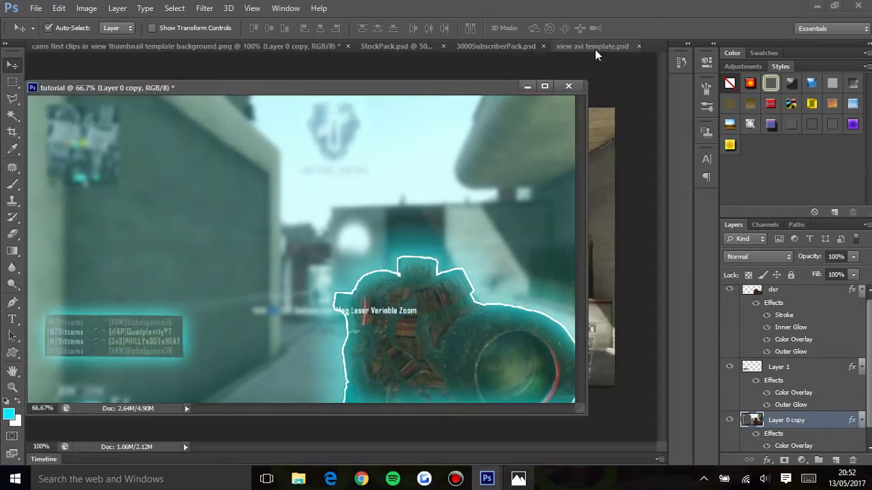
- Copy the 2d logo layer from view avi template into the tutorial document and dock the tutorial window again
{"action": "left_click", "coordinate": [595, 49]}
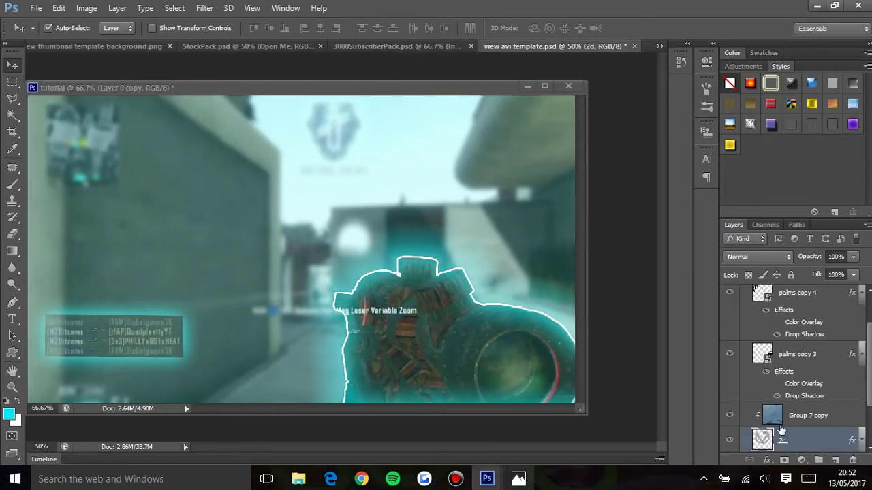
{"action": "left_click_drag", "start_coordinate": [786, 442], "coordinate": [284, 175]}
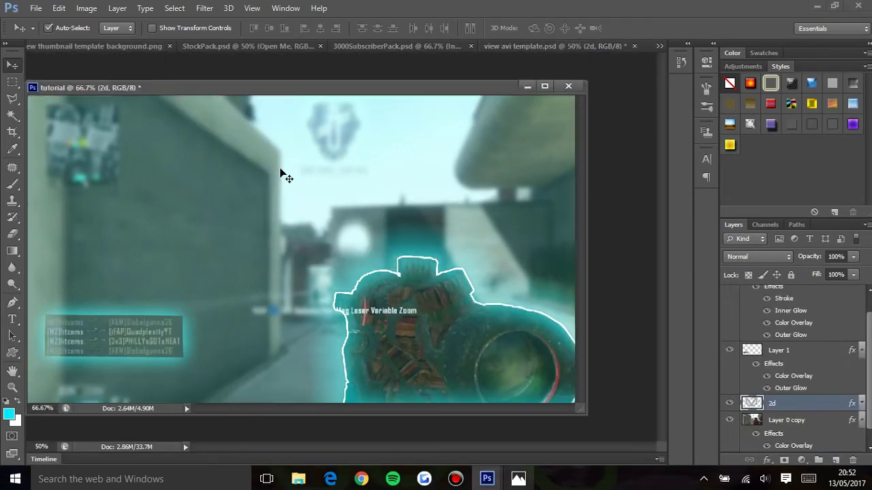
{"action": "left_click_drag", "start_coordinate": [434, 92], "coordinate": [66, 45]}
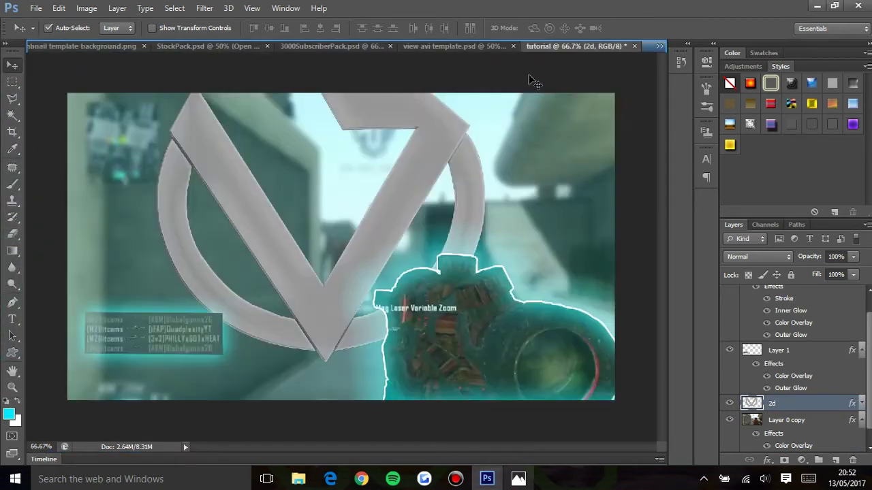
- Place the 2d layer above dsr in the layer stack and shift the logo rightward and slightly down so its top shows fully
{"action": "left_click_drag", "start_coordinate": [780, 406], "coordinate": [775, 293]}
{"action": "left_click", "coordinate": [407, 201]}
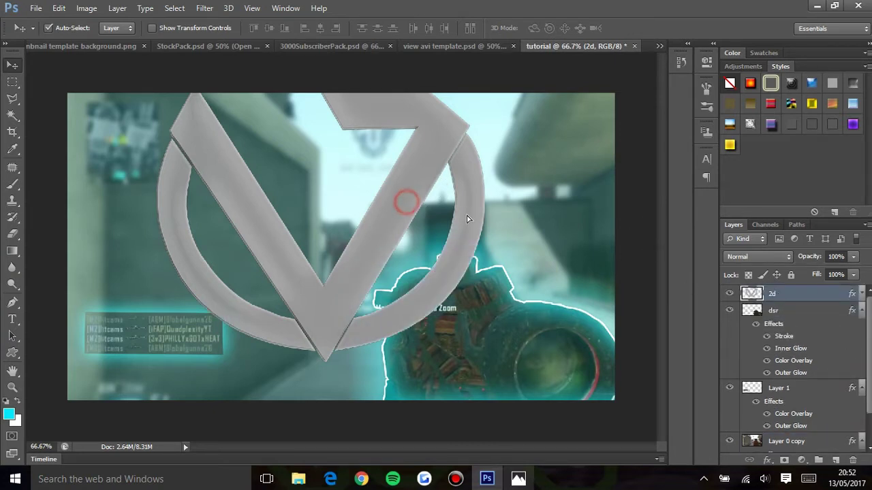
{"action": "mouse_move", "coordinate": [467, 219]}
{"action": "left_mouse_down"}
{"action": "mouse_move", "coordinate": [480, 220]}
{"action": "mouse_move", "coordinate": [473, 212]}
{"action": "left_mouse_up"}
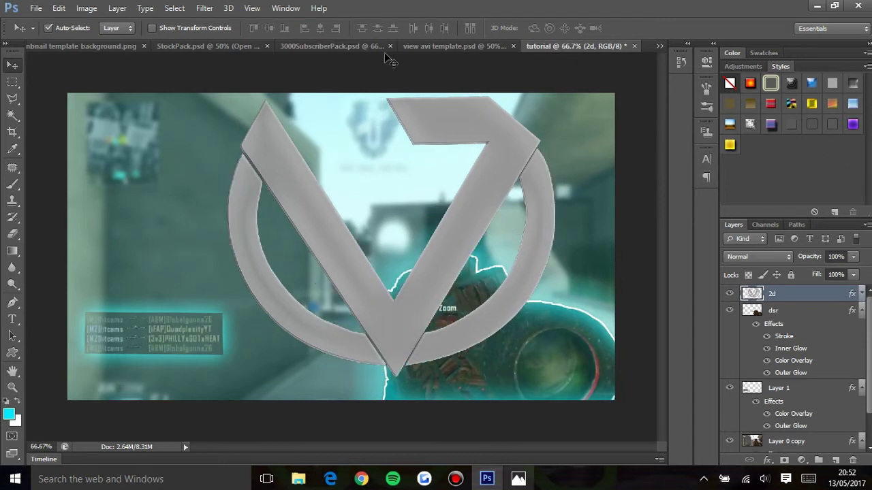
{"action": "left_click", "coordinate": [308, 46]}
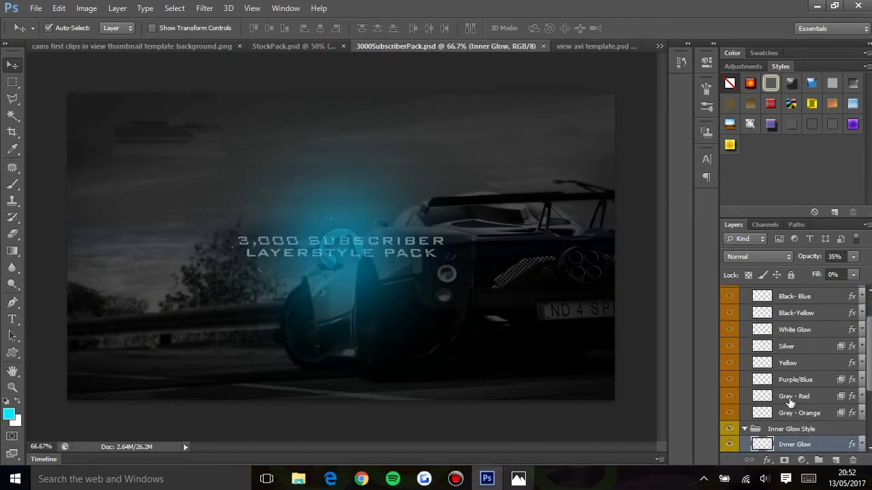
{"action": "scroll", "coordinate": [774, 366], "scroll_direction": "down", "scroll_amount": 3}
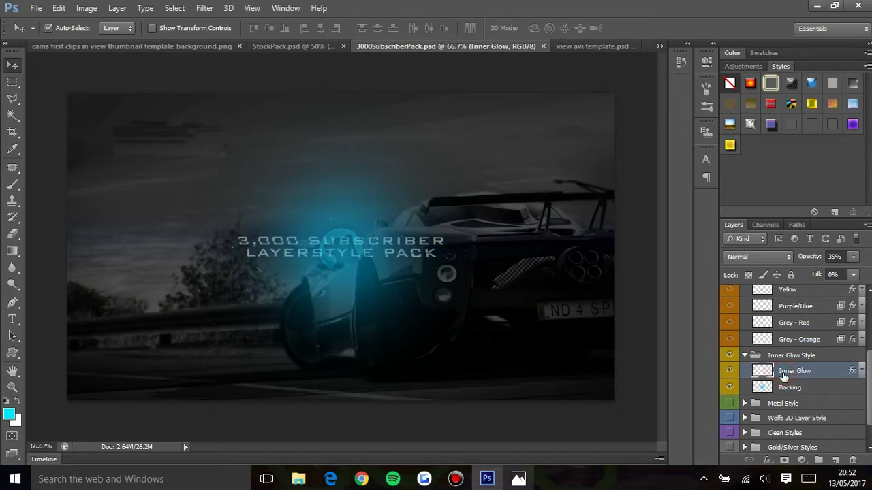
{"action": "left_click", "coordinate": [755, 155]}
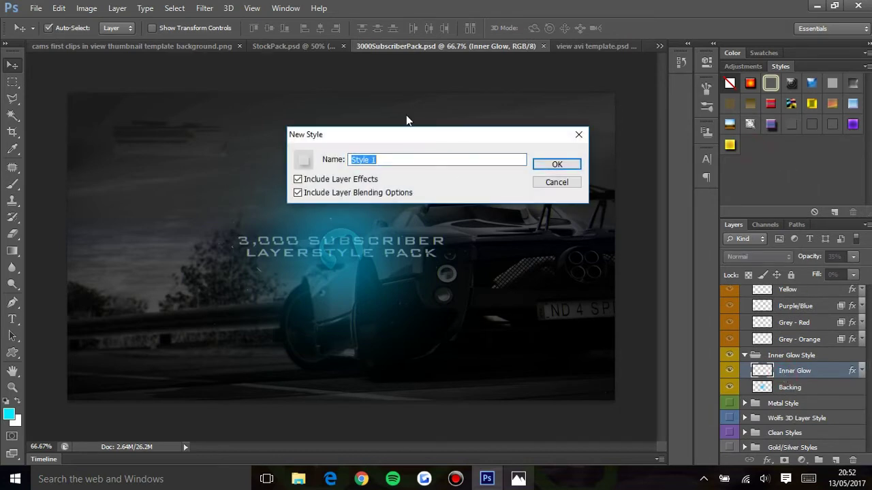
{"action": "type", "text": "dthfg"}
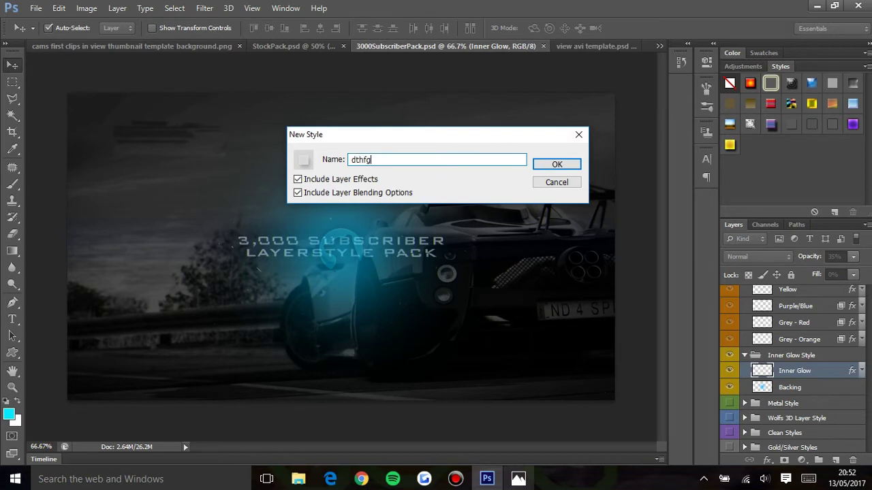
{"action": "key", "text": "BackSpace"}
{"action": "key", "text": "BackSpace"}
{"action": "key", "text": "BackSpace"}
{"action": "key", "text": "BackSpace"}
{"action": "key", "text": "BackSpace"}
{"action": "key", "text": "BackSpace"}
{"action": "key", "text": "BackSpace"}
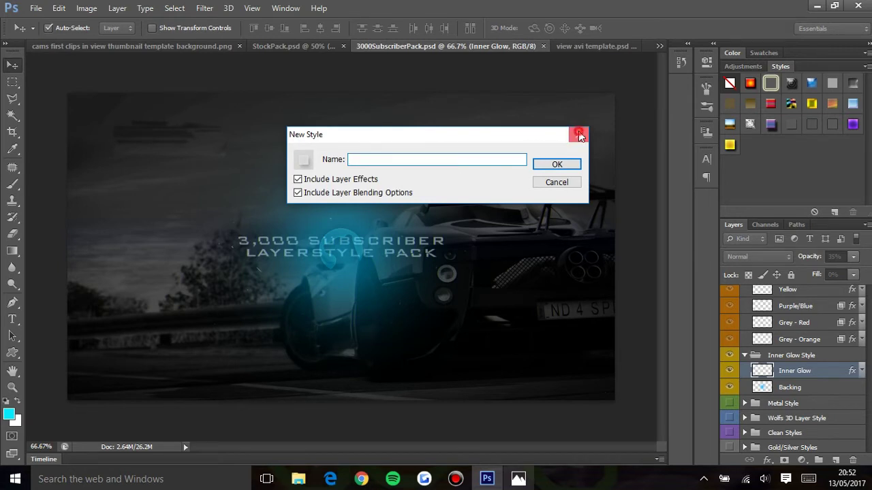
{"action": "left_click", "coordinate": [579, 134]}
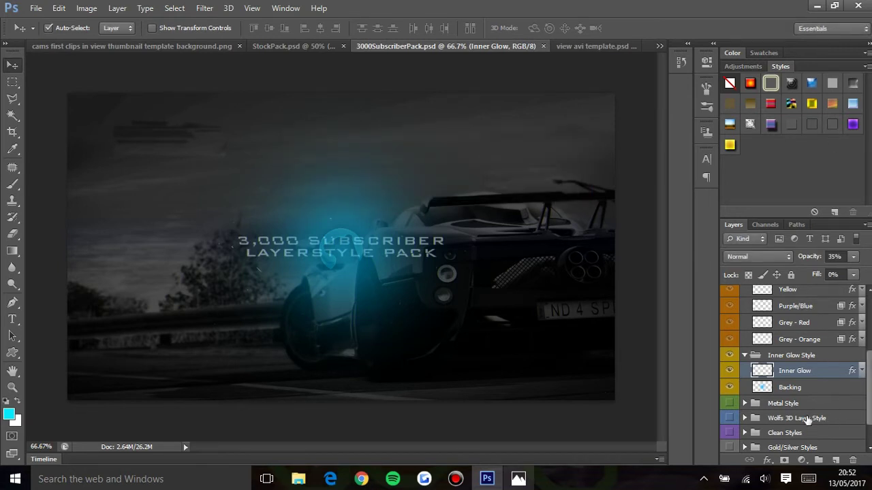
- Close the 3000SubscriberPack.psd document to return to the tutorial document
{"action": "scroll", "coordinate": [782, 397], "scroll_direction": "up", "scroll_amount": 4}
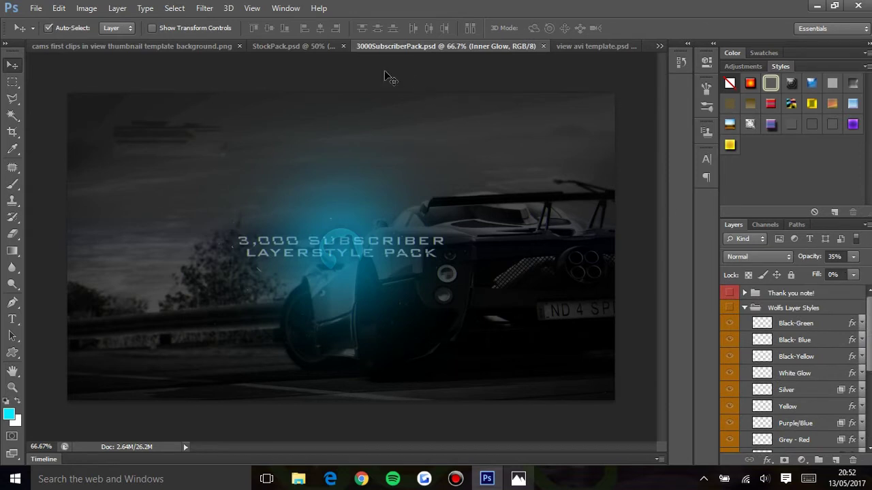
{"action": "left_click", "coordinate": [543, 45]}
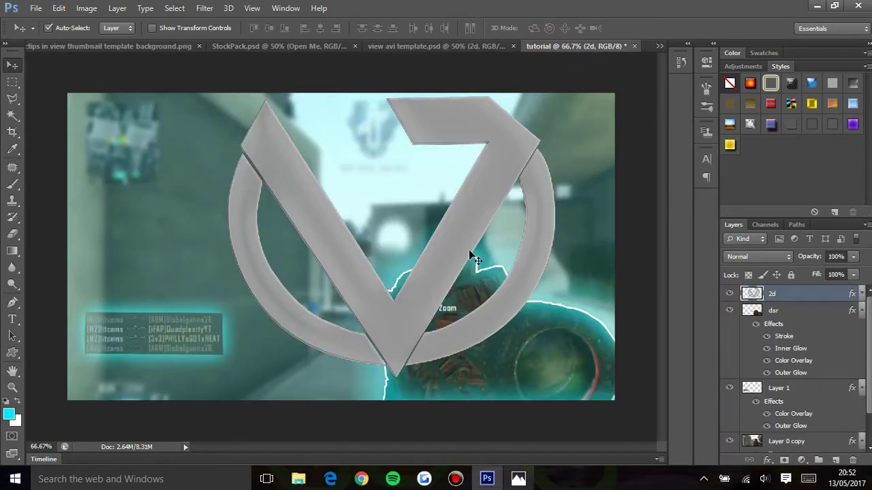
- Move the grey logo up and slightly right on the canvas and rename its 2d layer as view avi
{"action": "left_click_drag", "start_coordinate": [476, 229], "coordinate": [485, 192]}
{"action": "left_click", "coordinate": [806, 291]}
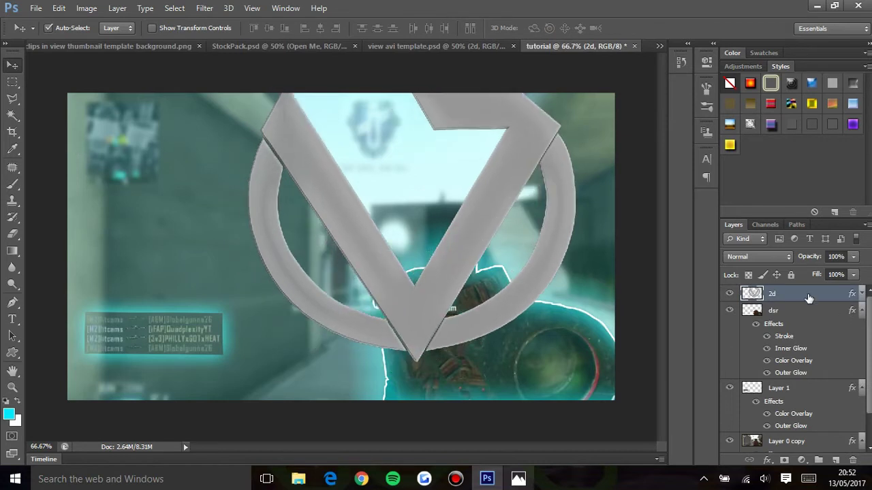
{"action": "double_click", "coordinate": [772, 293]}
{"action": "type", "text": "view avi"}
{"action": "key", "text": "Return"}
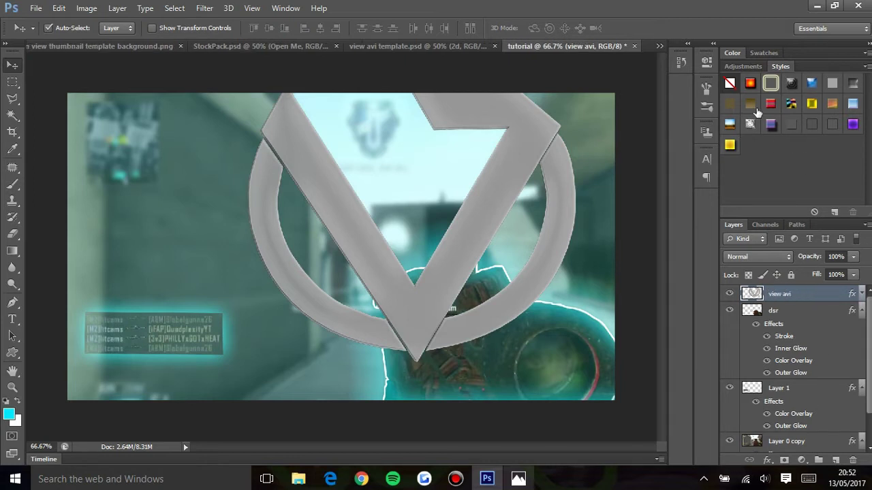
- Try the saved stroke and drop shadow styles on the view avi layer, settling on the 0% fill stroke style and hiding its stroke
{"action": "left_click", "coordinate": [830, 124]}
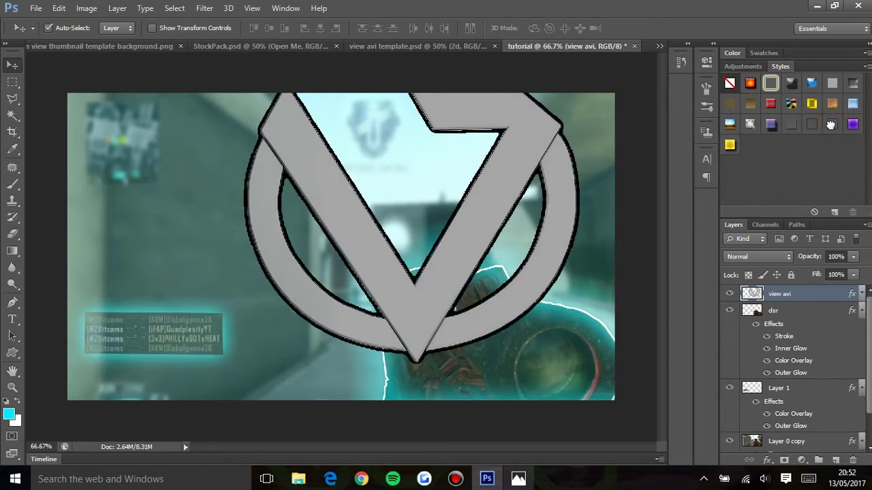
{"action": "left_click", "coordinate": [791, 125]}
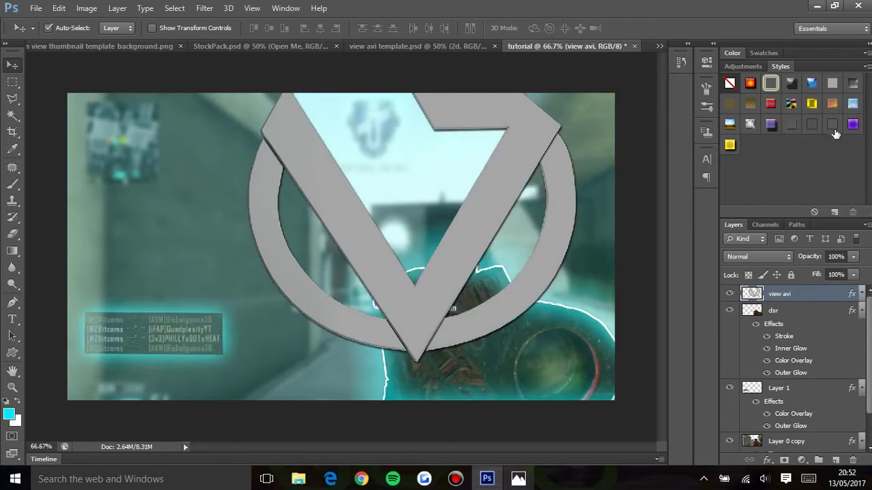
{"action": "left_click", "coordinate": [812, 125]}
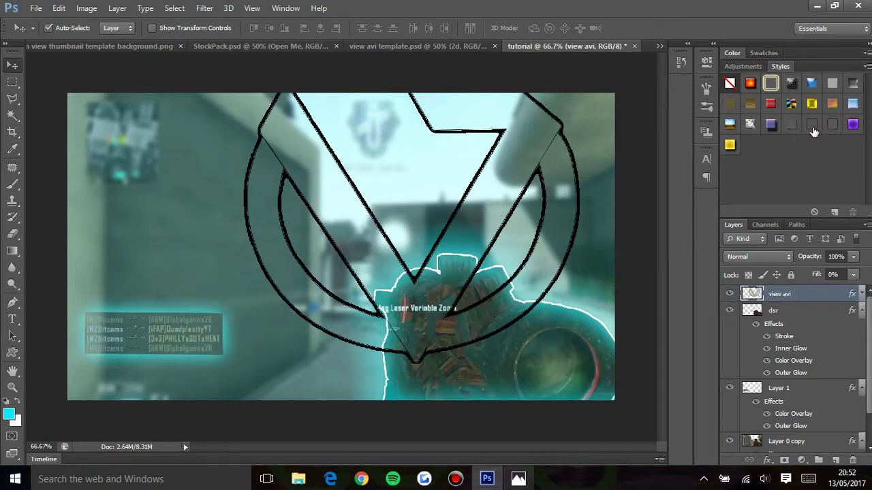
{"action": "left_click", "coordinate": [861, 292]}
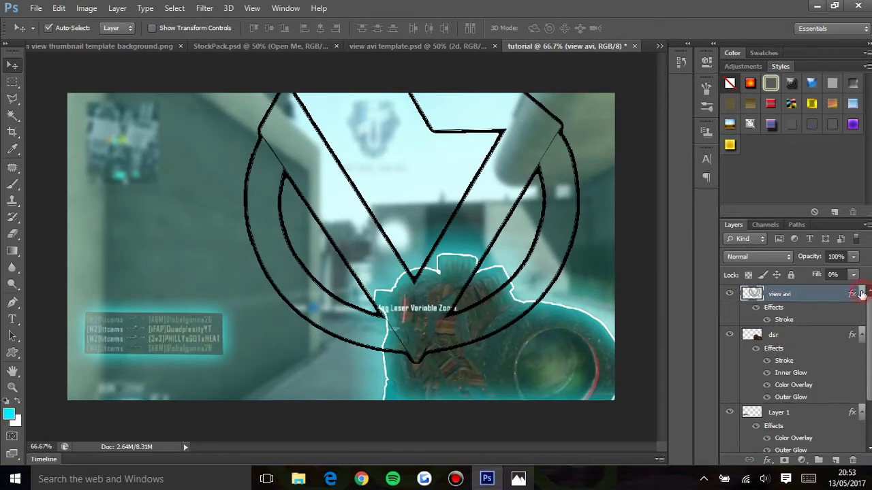
{"action": "left_click", "coordinate": [767, 320]}
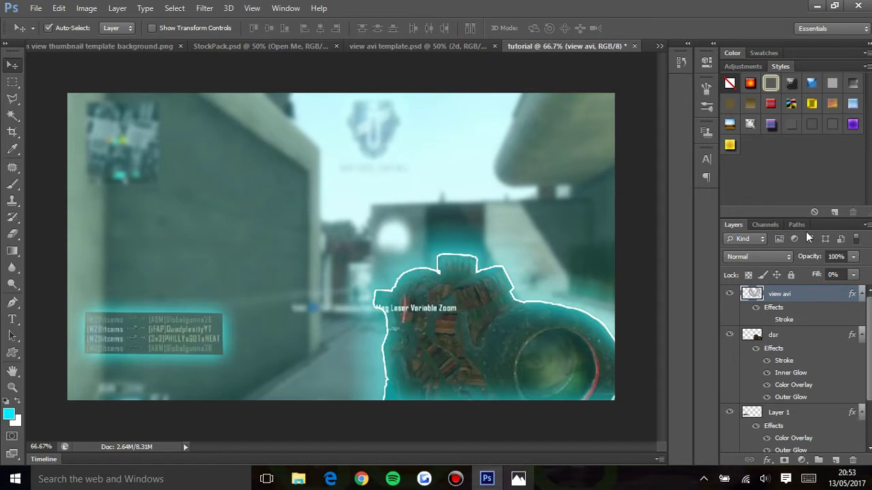
- Replace the stroke on the view avi layer with the saved drop shadow style and toggle the effect to check it
{"action": "left_click", "coordinate": [832, 124]}
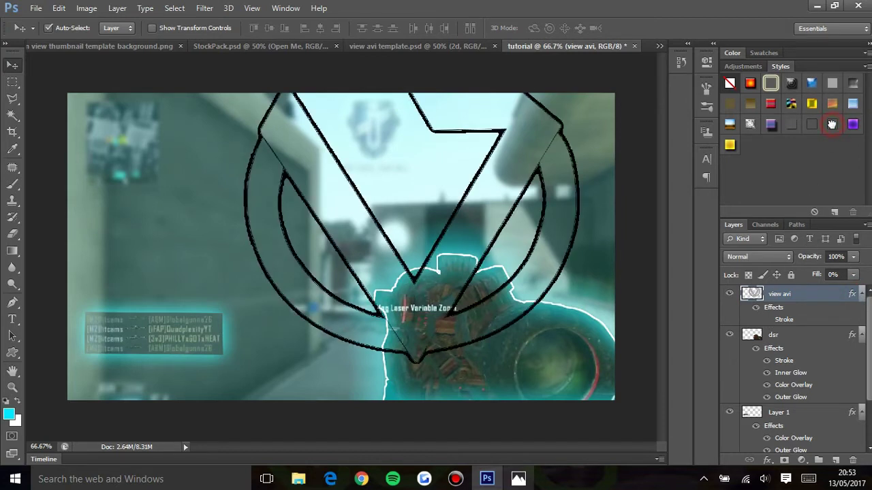
{"action": "left_click", "coordinate": [768, 320]}
{"action": "left_click", "coordinate": [790, 127]}
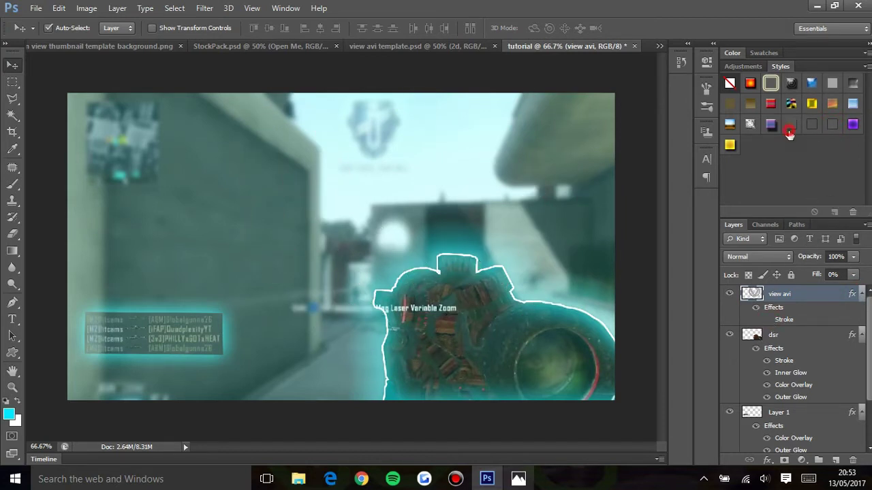
{"action": "left_click", "coordinate": [766, 320]}
{"action": "left_click", "coordinate": [766, 320]}
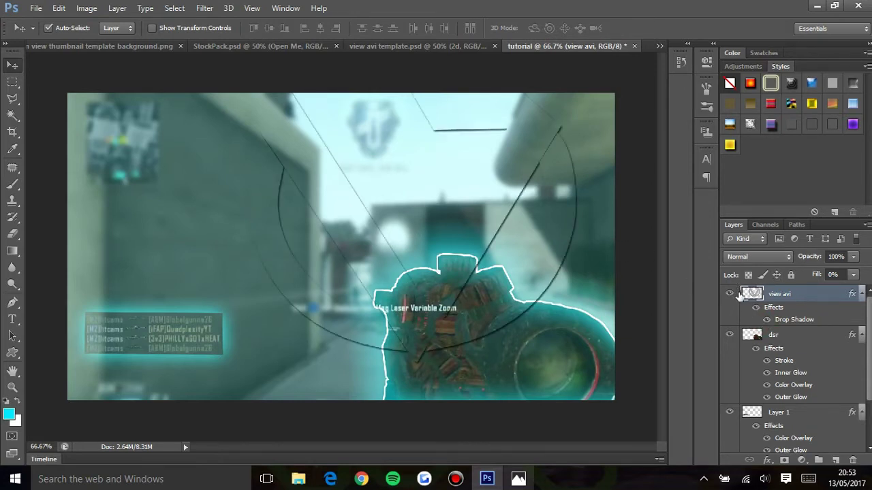
- Delete the two saved stroke styles beside the purple style from the style presets
{"action": "right_click", "coordinate": [831, 126]}
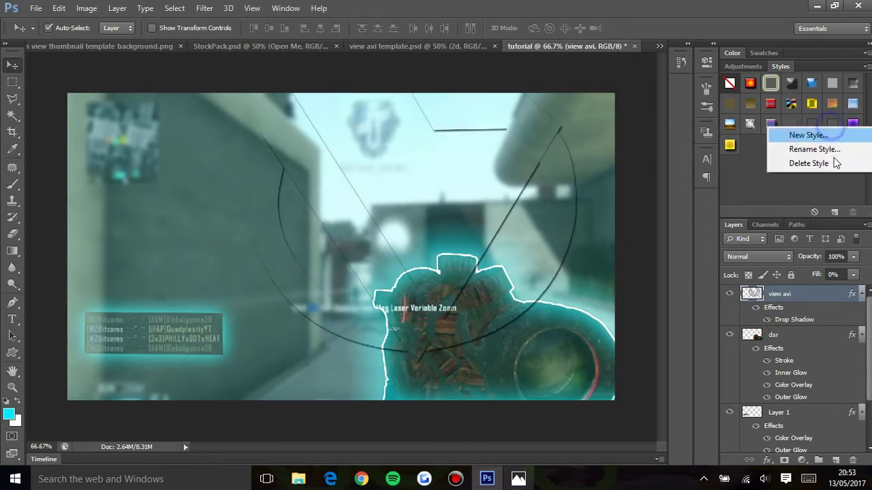
{"action": "left_click", "coordinate": [820, 165]}
{"action": "right_click", "coordinate": [811, 121]}
{"action": "left_click", "coordinate": [811, 165]}
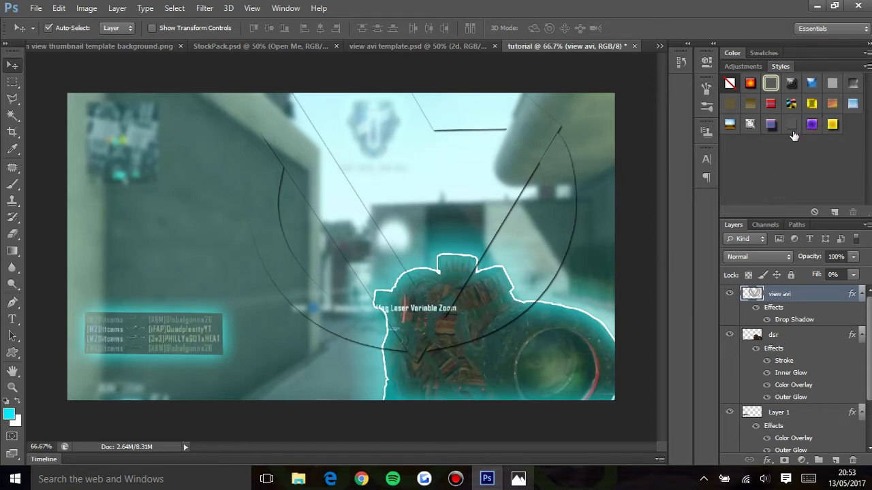
- Scale the view avi logo to about 27% and place it in the upper-right area of the image
{"action": "left_click", "coordinate": [758, 310]}
{"action": "left_click", "coordinate": [758, 310]}
{"action": "left_click_drag", "start_coordinate": [515, 130], "coordinate": [486, 181]}
{"action": "key", "text": "ctrl+t"}
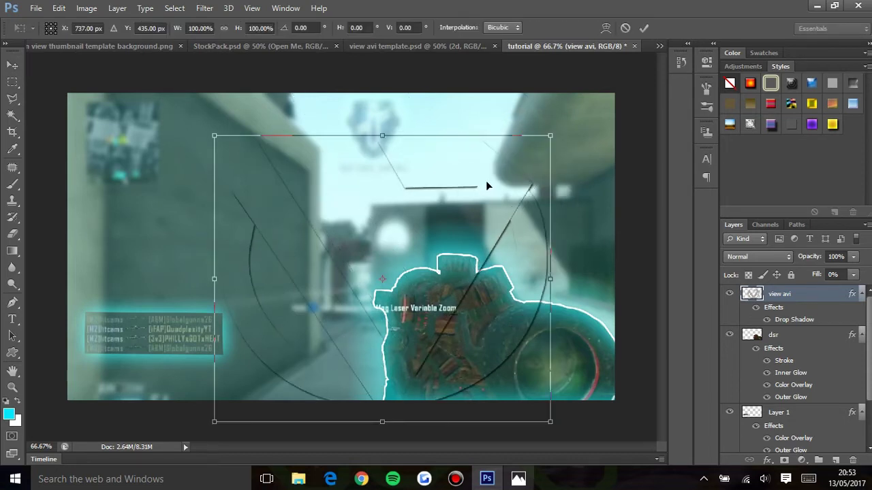
{"action": "key", "text": "ctrl+minus"}
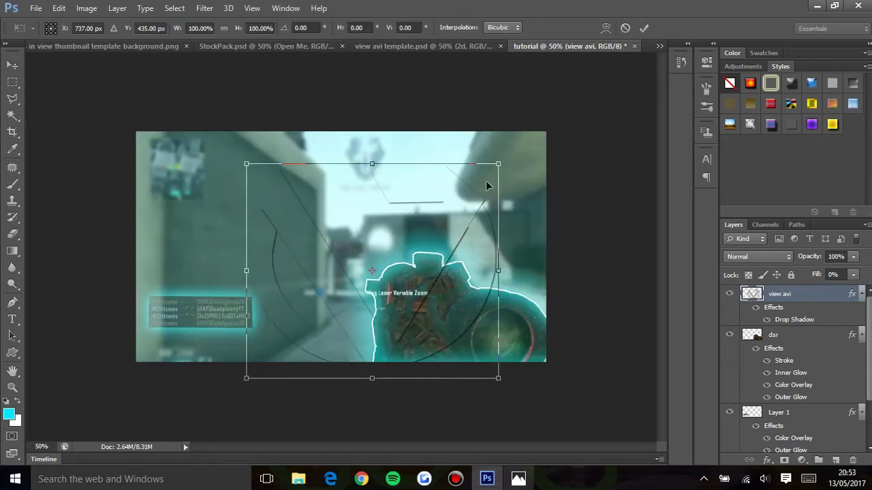
{"action": "key", "text": "ctrl+plus"}
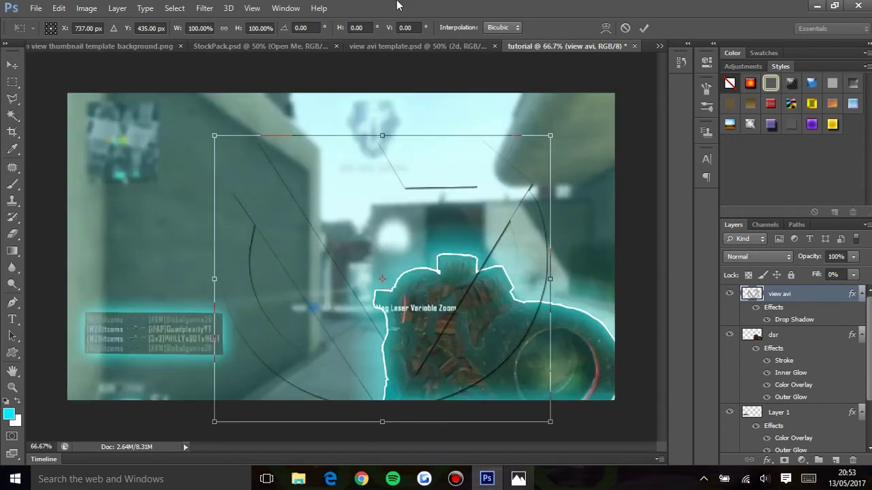
{"action": "left_click_drag", "start_coordinate": [551, 137], "coordinate": [545, 117]}
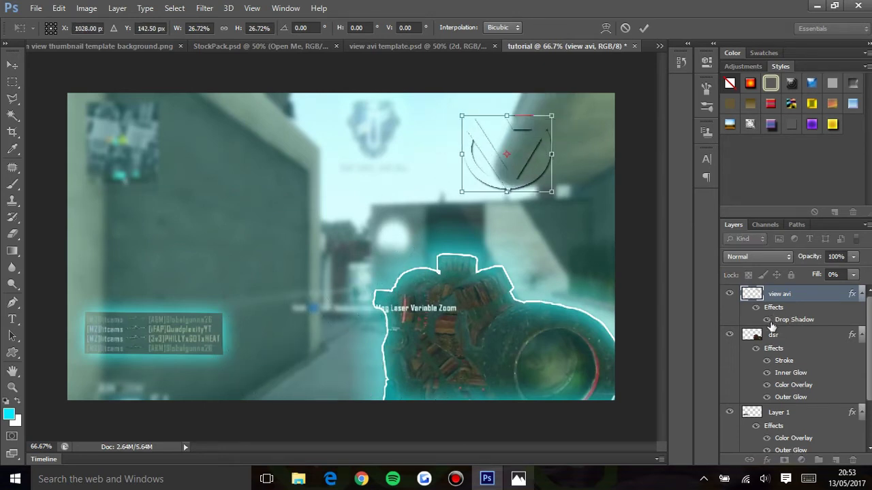
{"action": "key", "text": "Return"}
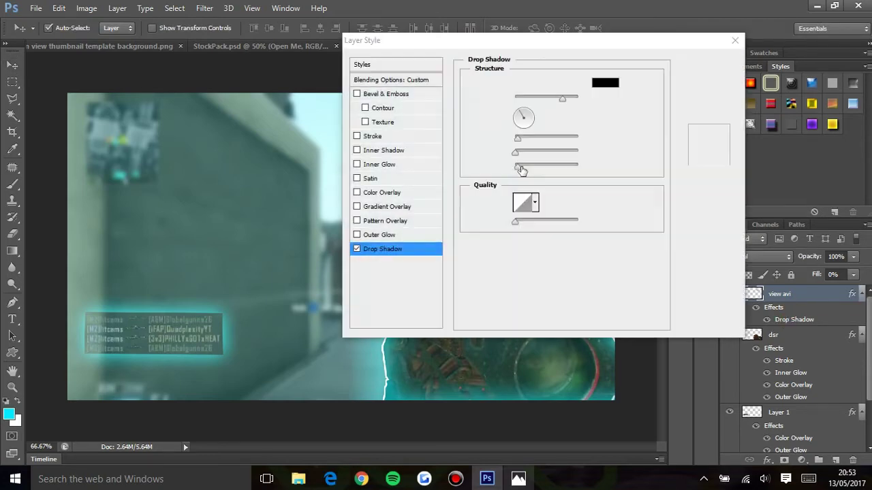
- Set the opacity of the view avi layer's drop shadow to 50%
{"action": "left_click_drag", "start_coordinate": [553, 45], "coordinate": [258, 134]}
{"action": "type", "text": "50"}
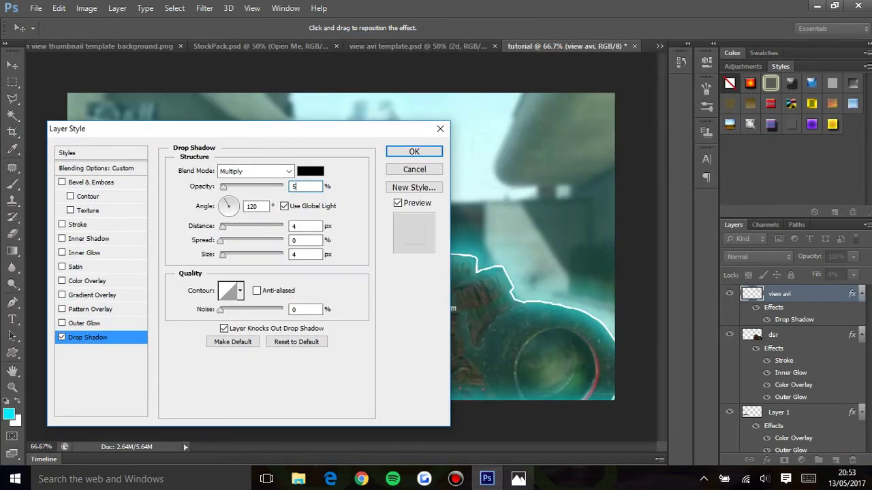
{"action": "left_click", "coordinate": [405, 151]}
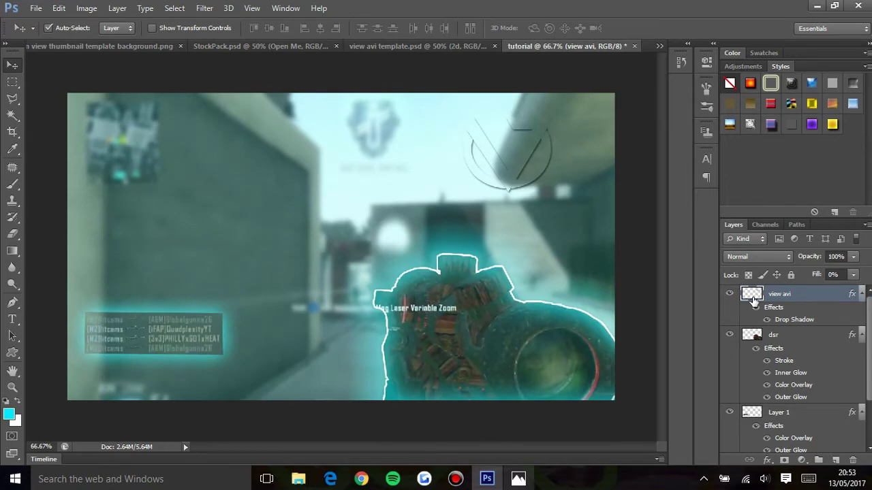
- Check the finished reference thumbnail in Photos, and move the view avi logo closer to the upper-right corner and rotate it clockwise
{"action": "left_click", "coordinate": [528, 479]}
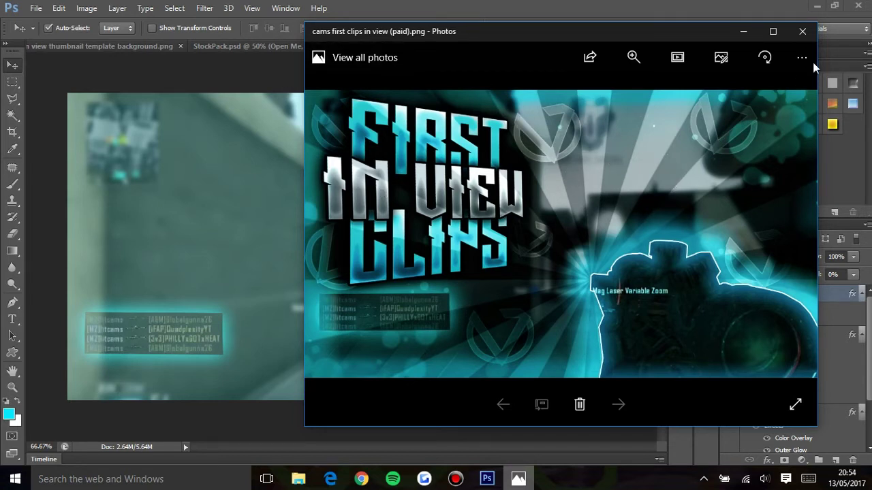
{"action": "left_click", "coordinate": [745, 32]}
{"action": "left_click_drag", "start_coordinate": [526, 165], "coordinate": [541, 154]}
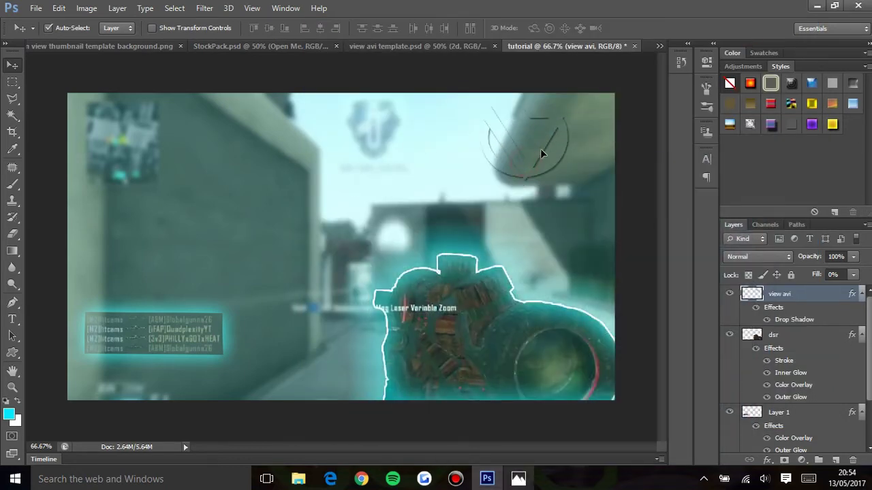
{"action": "key", "text": "ctrl+t"}
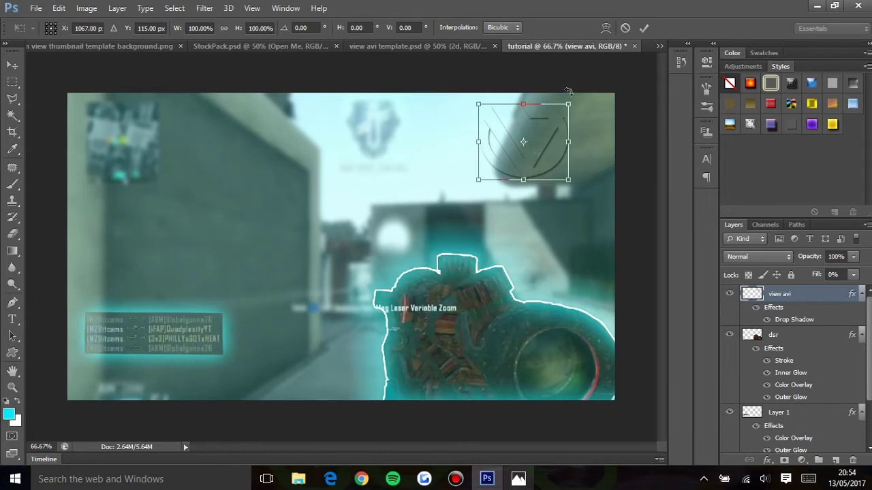
{"action": "left_click_drag", "start_coordinate": [588, 97], "coordinate": [603, 131]}
{"action": "left_click_drag", "start_coordinate": [564, 151], "coordinate": [565, 151]}
{"action": "key", "text": "Return"}
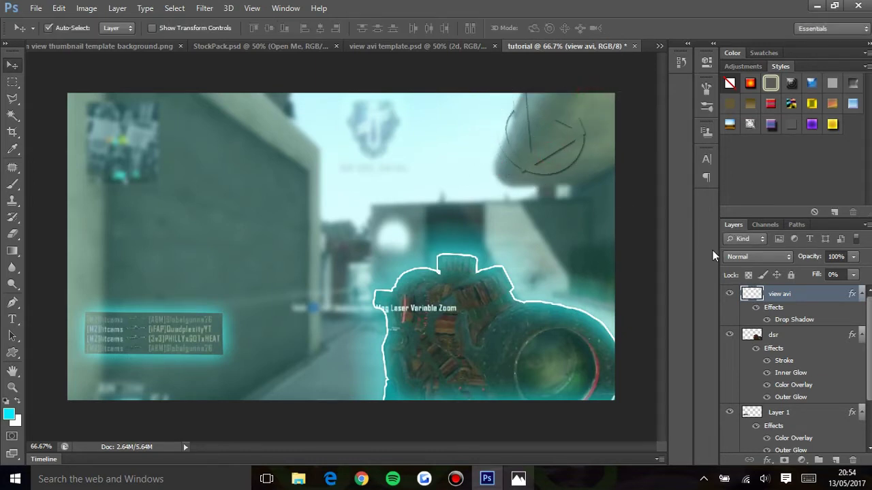
- Duplicate the view avi layer five times
{"action": "left_click", "coordinate": [816, 297]}
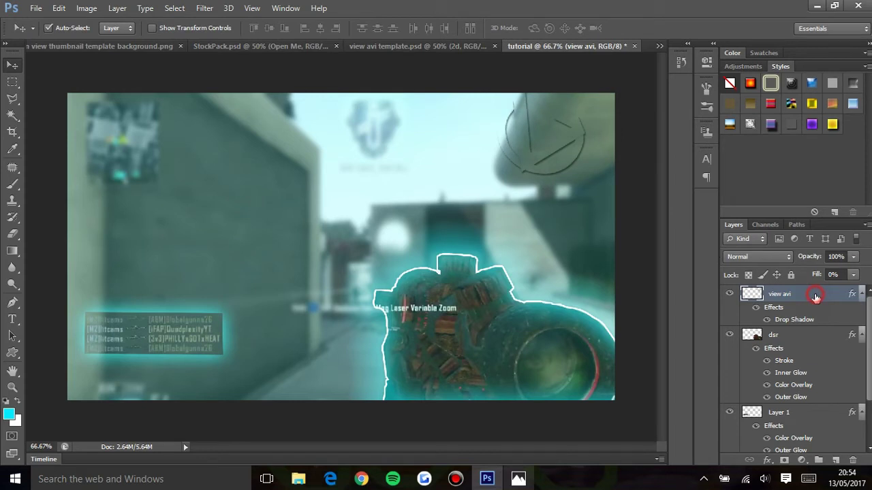
{"action": "key", "text": "ctrl+j"}
{"action": "key", "text": "ctrl+j"}
{"action": "key", "text": "ctrl+j"}
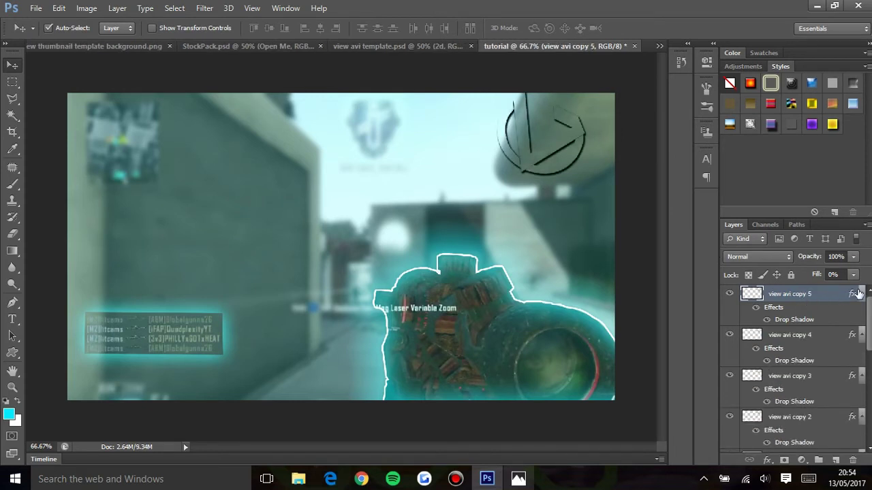
- Collapse the effects lists of the view avi layer and its five copies, and select the original view avi layer
{"action": "left_click", "coordinate": [861, 293]}
{"action": "left_click", "coordinate": [861, 310]}
{"action": "left_click", "coordinate": [862, 327]}
{"action": "left_click", "coordinate": [862, 344]}
{"action": "left_click", "coordinate": [861, 360]}
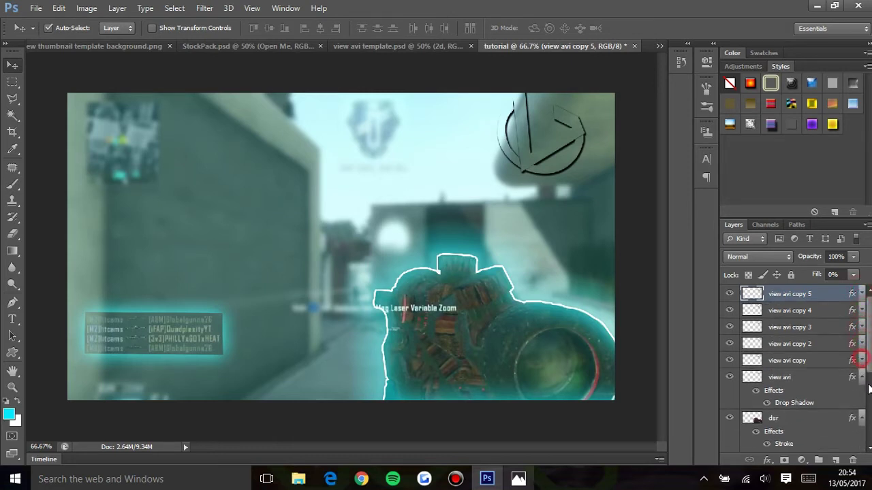
{"action": "left_click", "coordinate": [861, 377]}
{"action": "left_click", "coordinate": [802, 378]}
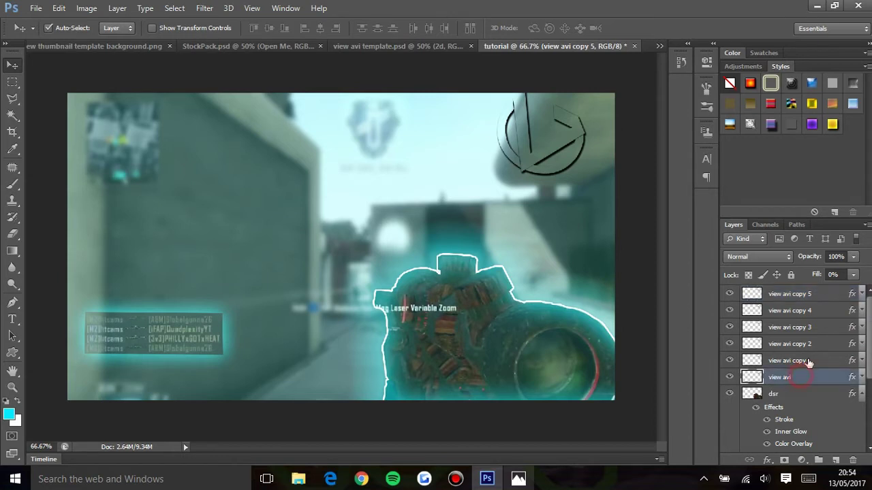
- Move the view avi copy logo to the ground beside the gun's lower-left edge, scaled to about 60% and rotated about 53° counterclockwise
{"action": "left_click", "coordinate": [824, 360]}
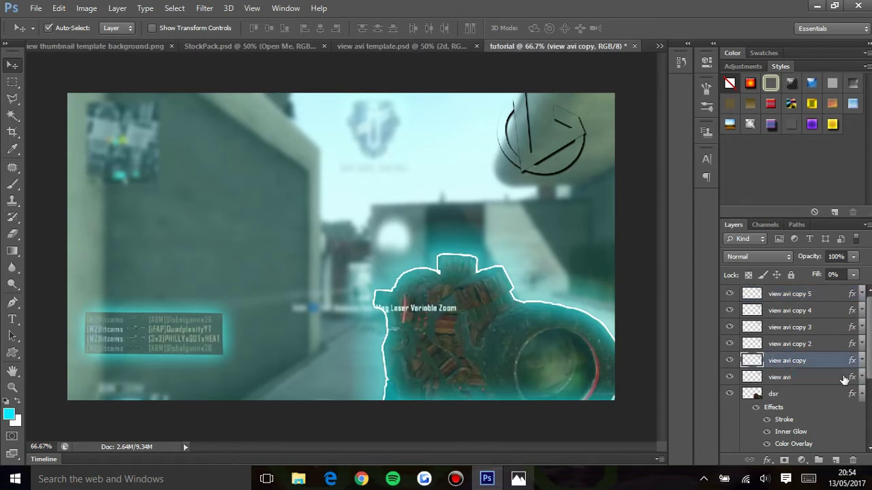
{"action": "key", "text": "ctrl+t"}
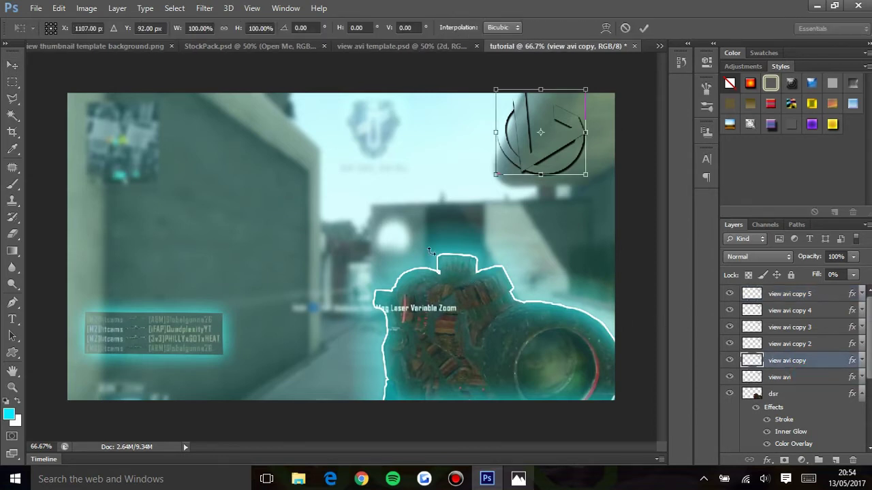
{"action": "left_click_drag", "start_coordinate": [551, 160], "coordinate": [333, 326]}
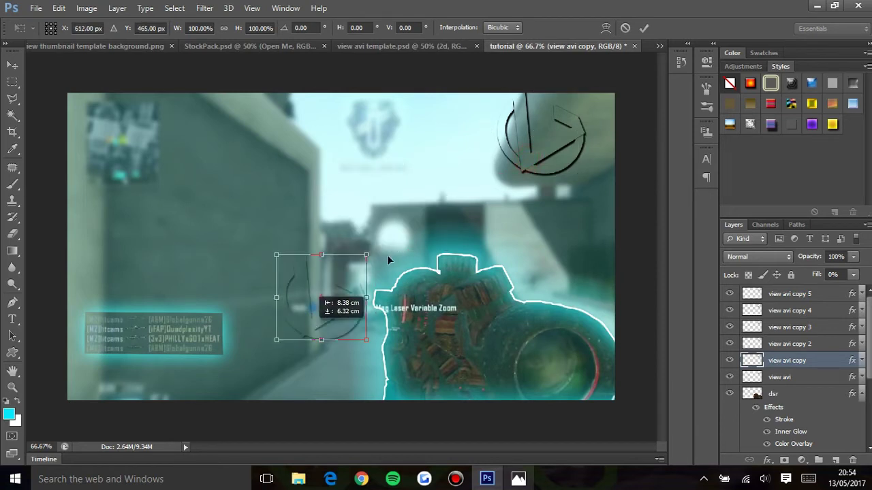
{"action": "left_click_drag", "start_coordinate": [382, 246], "coordinate": [315, 207]}
{"action": "left_click_drag", "start_coordinate": [315, 233], "coordinate": [354, 352]}
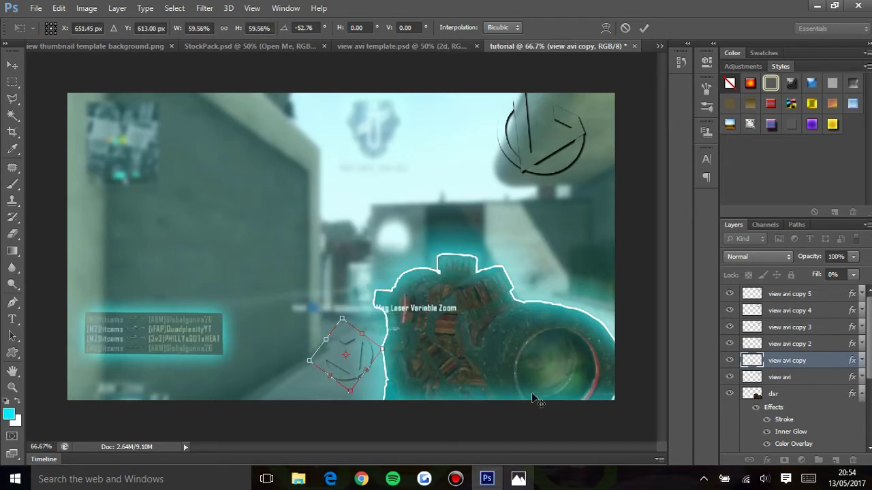
{"action": "key", "text": "Return"}
- Move the view avi copy 2 logo just above the gun's scope, scaled to about 76% and rotated about 7° counterclockwise
{"action": "left_click", "coordinate": [810, 344]}
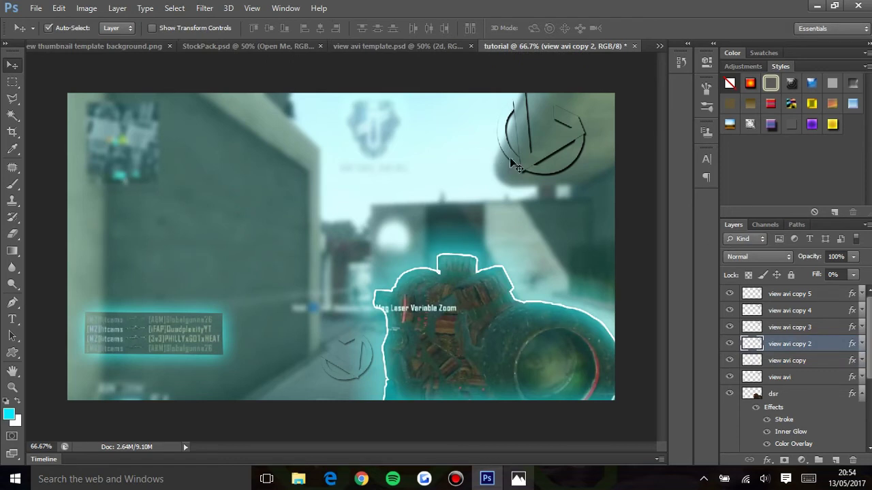
{"action": "key", "text": "ctrl+t"}
{"action": "left_click_drag", "start_coordinate": [530, 168], "coordinate": [562, 273]}
{"action": "left_click_drag", "start_coordinate": [603, 238], "coordinate": [553, 267]}
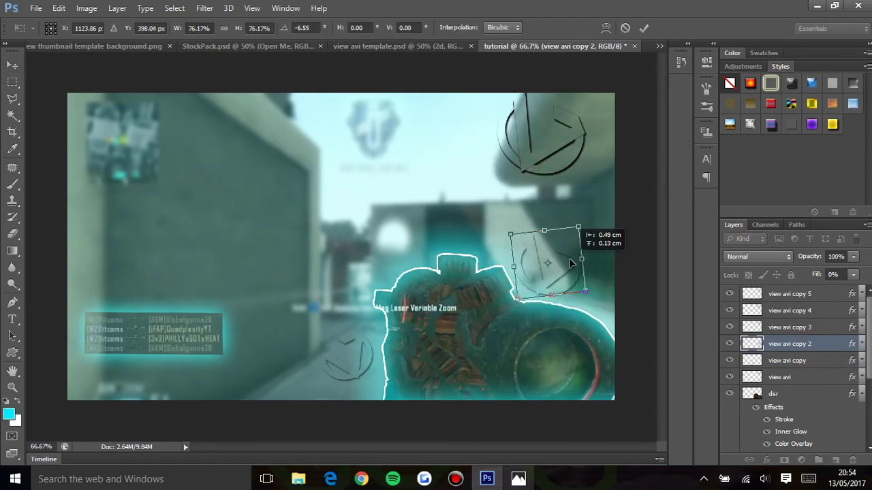
{"action": "key", "text": "Return"}
- Rotate the view avi copy 3 logo and move it to the canvas's lower-left corner, overlapping the kill feed
{"action": "left_click", "coordinate": [827, 330]}
{"action": "key", "text": "ctrl+t"}
{"action": "left_click_drag", "start_coordinate": [524, 151], "coordinate": [244, 263]}
{"action": "left_click_drag", "start_coordinate": [340, 202], "coordinate": [113, 375]}
{"action": "key", "text": "Return"}
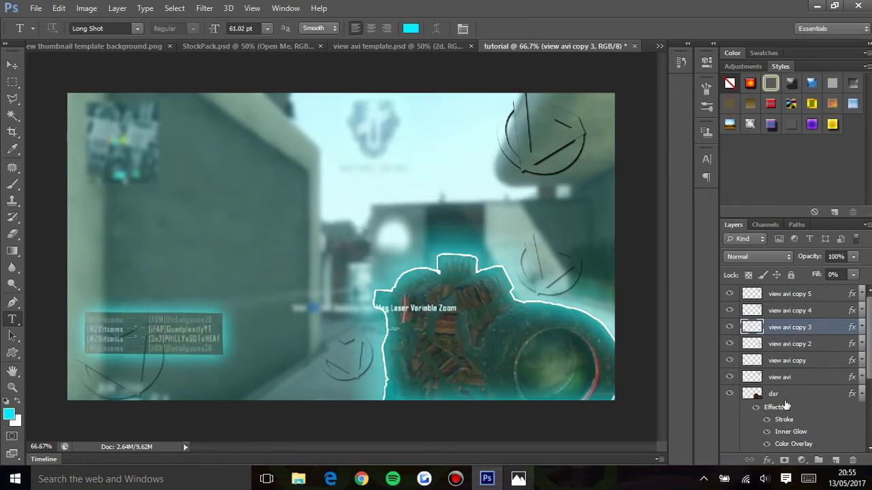
- Collapse the effects of dsr and Layer 1, and move both above the view avi layers with dsr topmost
{"action": "left_click", "coordinate": [862, 395]}
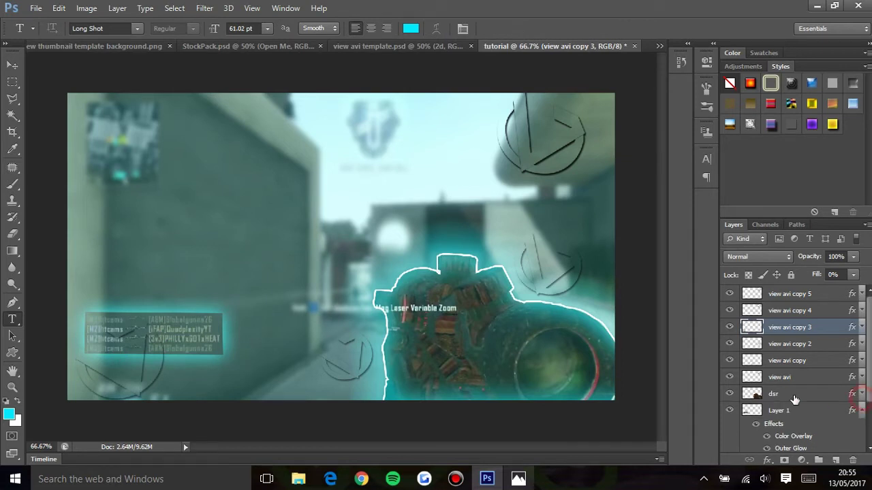
{"action": "left_click", "coordinate": [794, 396]}
{"action": "key", "text": "ctrl+shift+bracketright"}
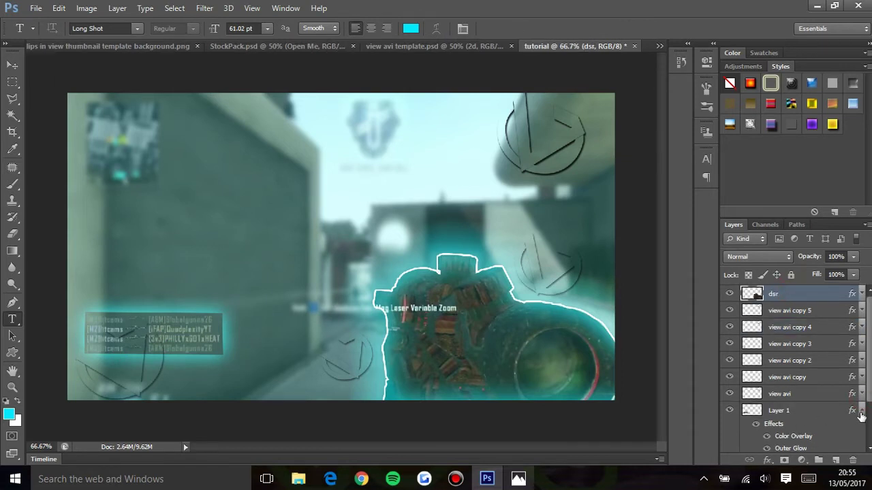
{"action": "left_click", "coordinate": [861, 412]}
{"action": "left_click_drag", "start_coordinate": [778, 414], "coordinate": [790, 310]}
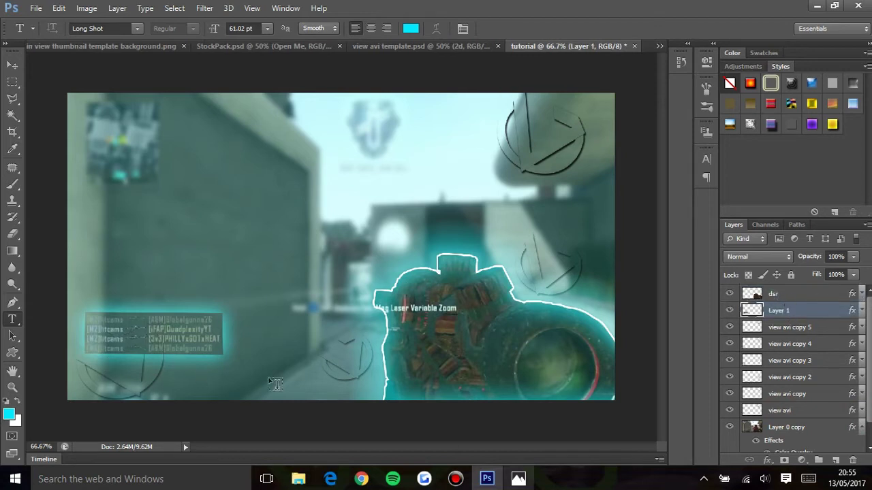
- Rename Layer 1 as feed, try it beneath the view avi layers, and return it to just below dsr
{"action": "left_click", "coordinate": [13, 66]}
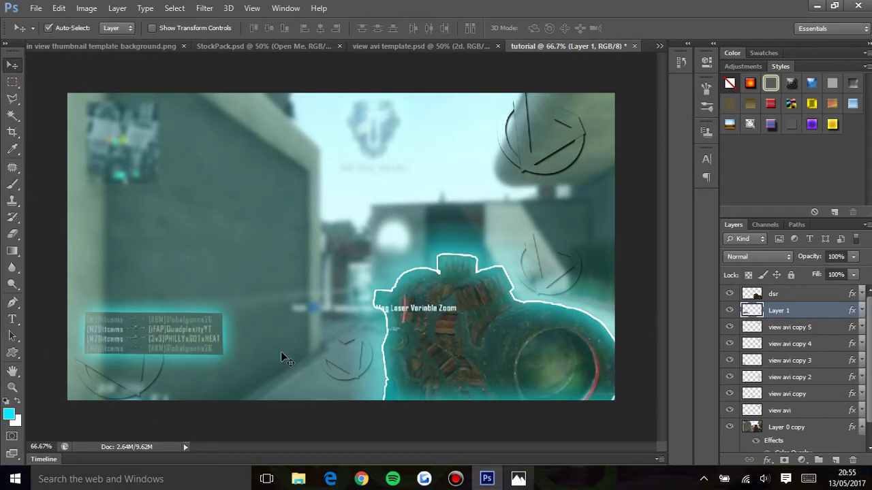
{"action": "double_click", "coordinate": [777, 311]}
{"action": "key", "text": "BackSpace"}
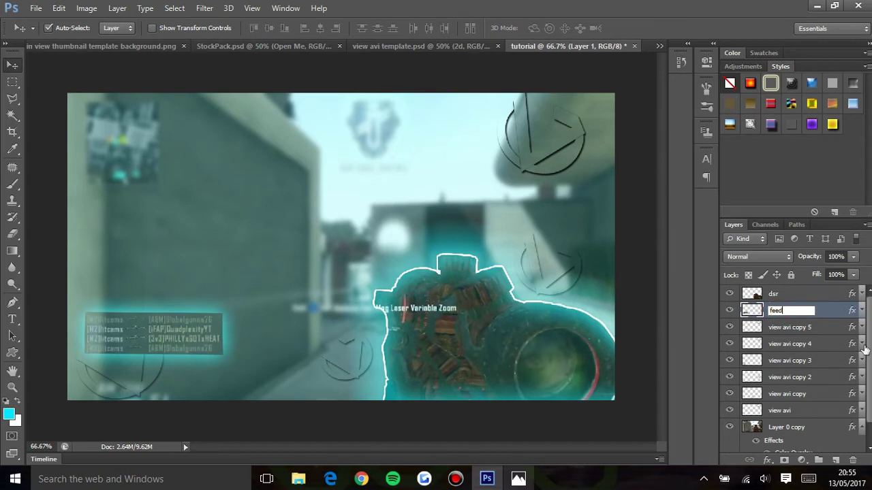
{"action": "key", "text": "Return"}
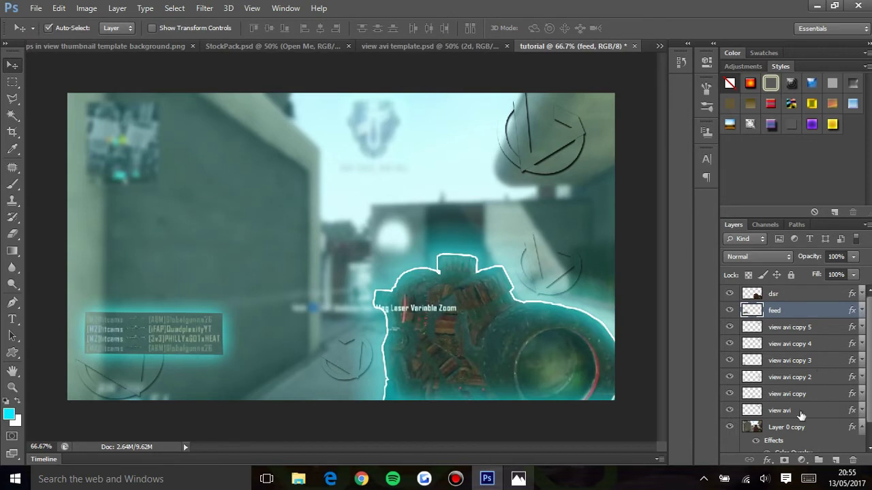
{"action": "left_click_drag", "start_coordinate": [776, 310], "coordinate": [770, 409]}
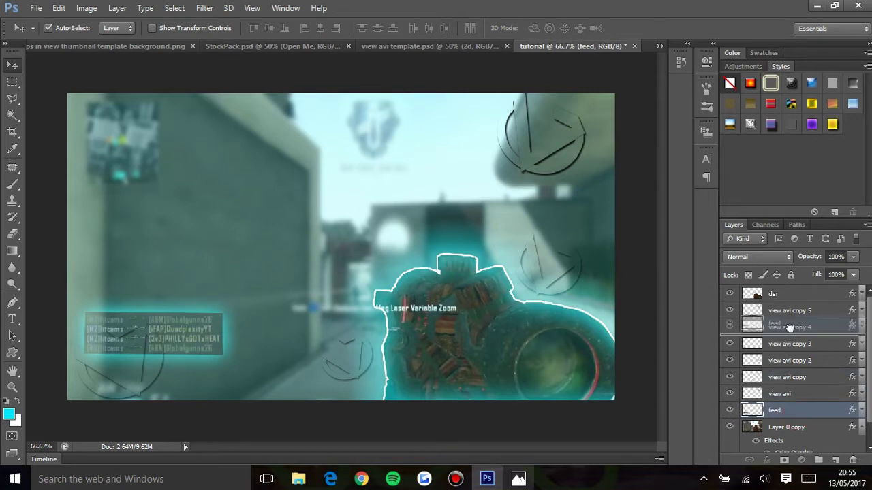
{"action": "left_click_drag", "start_coordinate": [787, 309], "coordinate": [783, 310]}
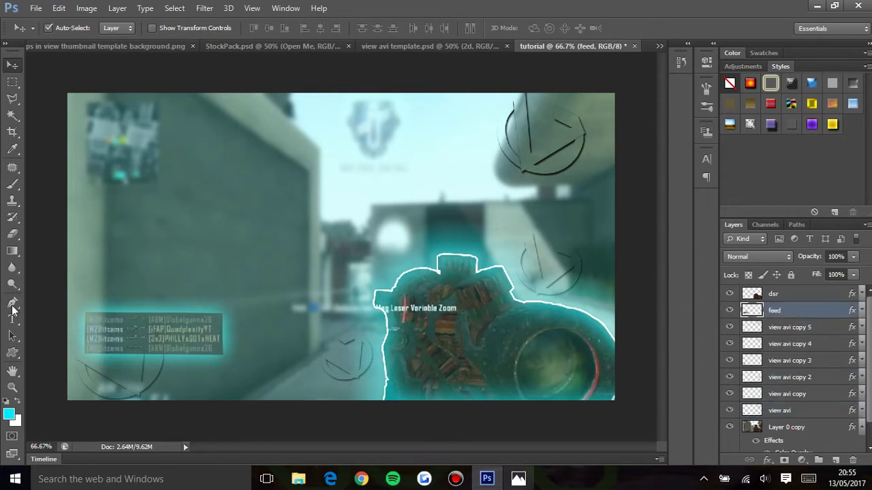
- Move the view avi copy 2 logo slightly down toward the scope and rotate it about 6° counterclockwise
{"action": "left_click", "coordinate": [809, 378]}
{"action": "key", "text": "ctrl+t"}
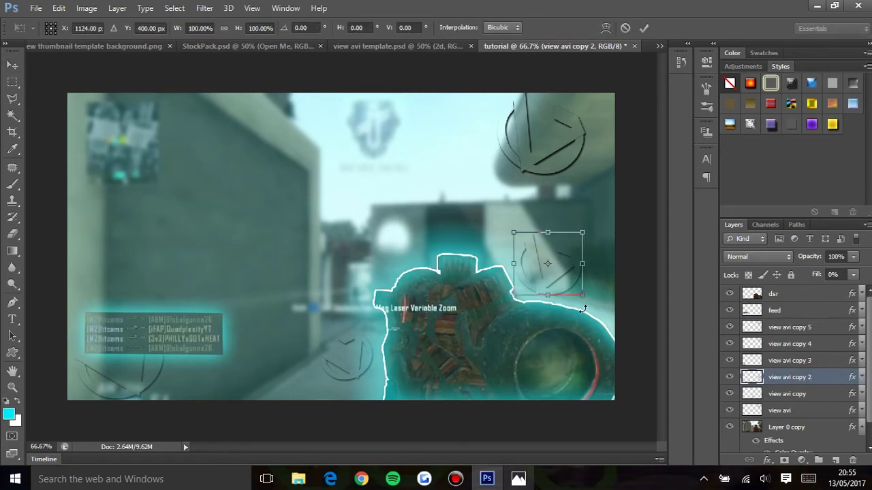
{"action": "left_click_drag", "start_coordinate": [547, 286], "coordinate": [541, 303]}
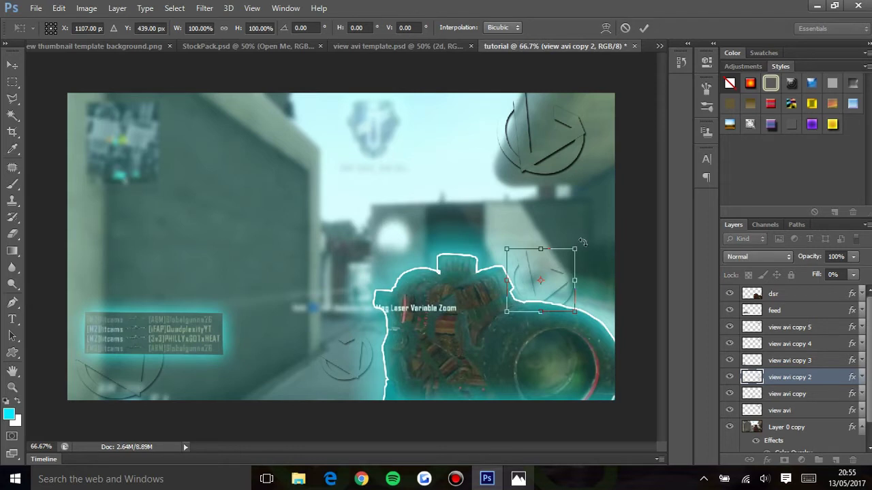
{"action": "left_click_drag", "start_coordinate": [585, 238], "coordinate": [581, 234]}
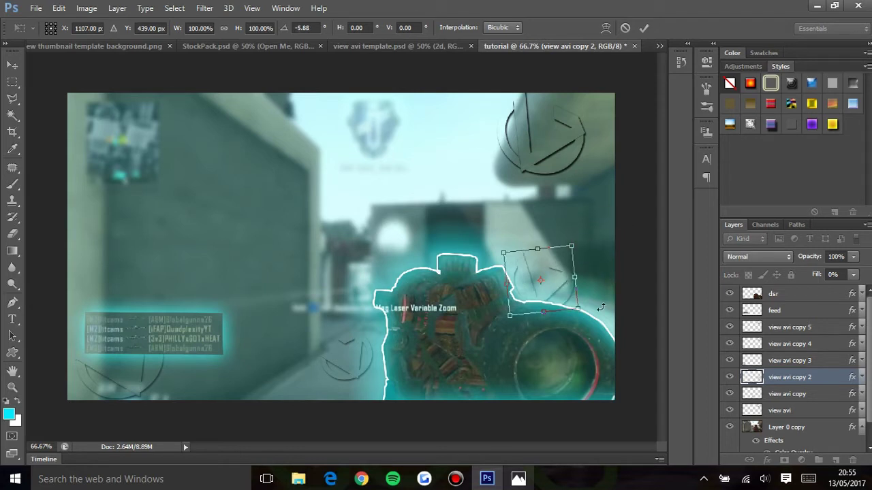
{"action": "key", "text": "Return"}
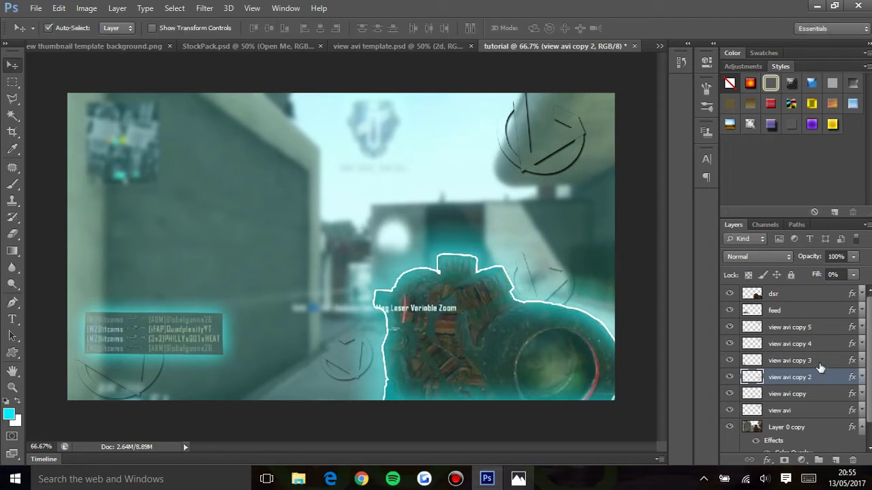
- Rotate the view avi copy 4 logo counterclockwise and move it over the minimap near the canvas's upper-left corner
{"action": "left_click", "coordinate": [790, 344]}
{"action": "key", "text": "ctrl+t"}
{"action": "left_click_drag", "start_coordinate": [492, 63], "coordinate": [466, 90]}
{"action": "left_click_drag", "start_coordinate": [519, 136], "coordinate": [94, 140]}
{"action": "key", "text": "Return"}
- Rotate the view avi copy 5 logo about 21° counterclockwise and place it in the sky at the canvas's upper centre
{"action": "left_click", "coordinate": [790, 327]}
{"action": "key", "text": "ctrl+t"}
{"action": "left_click_drag", "start_coordinate": [504, 130], "coordinate": [348, 183]}
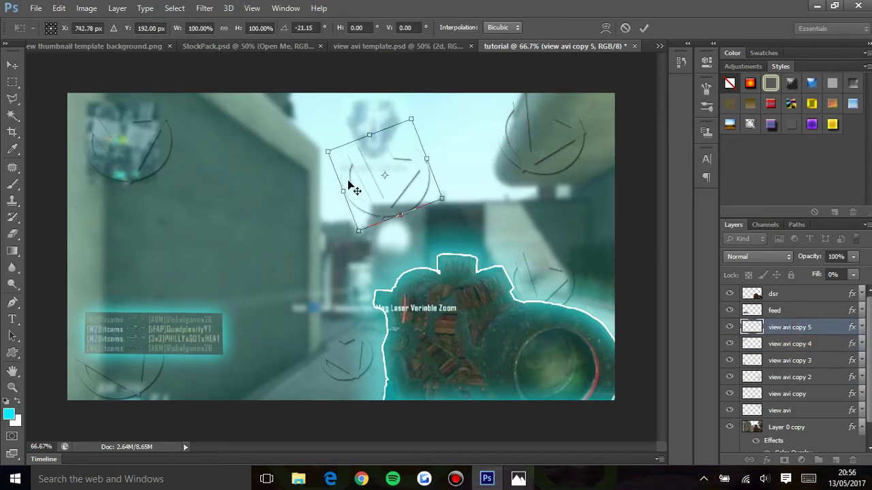
{"action": "key", "text": "Return"}
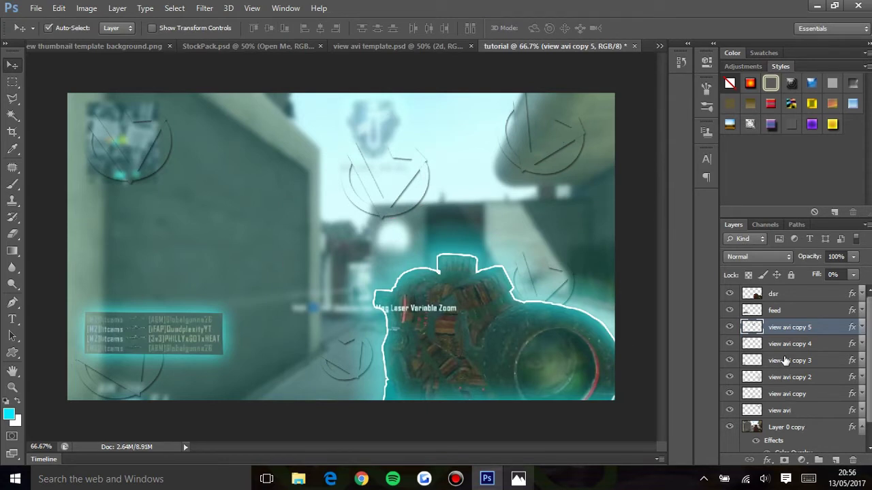
- Merge the view avi layer and its five copies into one layer, and toggle its visibility to compare
{"action": "left_click", "coordinate": [782, 411], "text": "shift"}
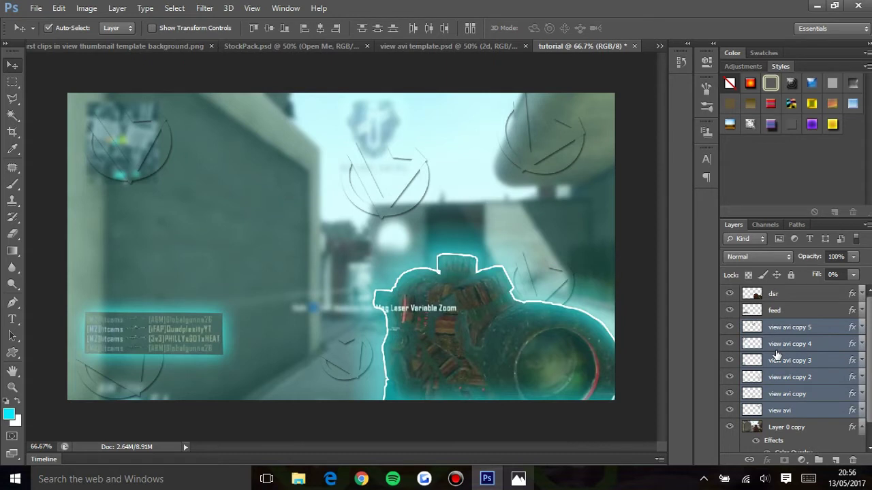
{"action": "key", "text": "ctrl+e"}
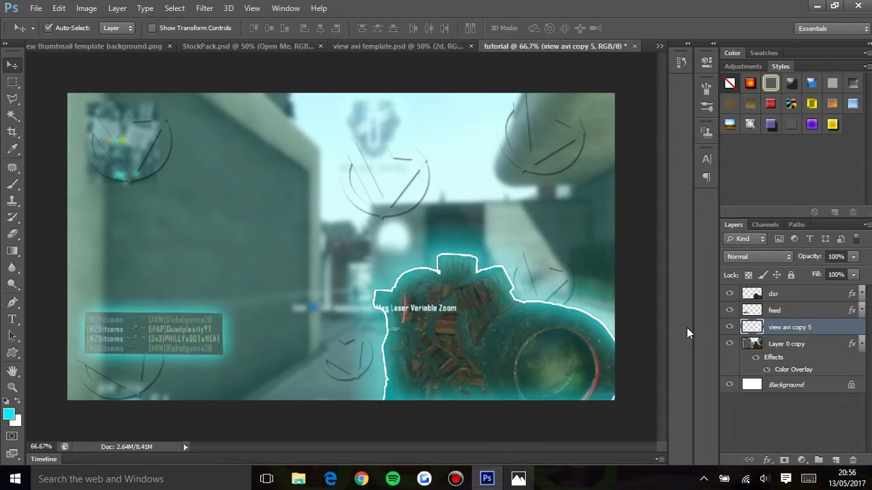
{"action": "left_click", "coordinate": [730, 328]}
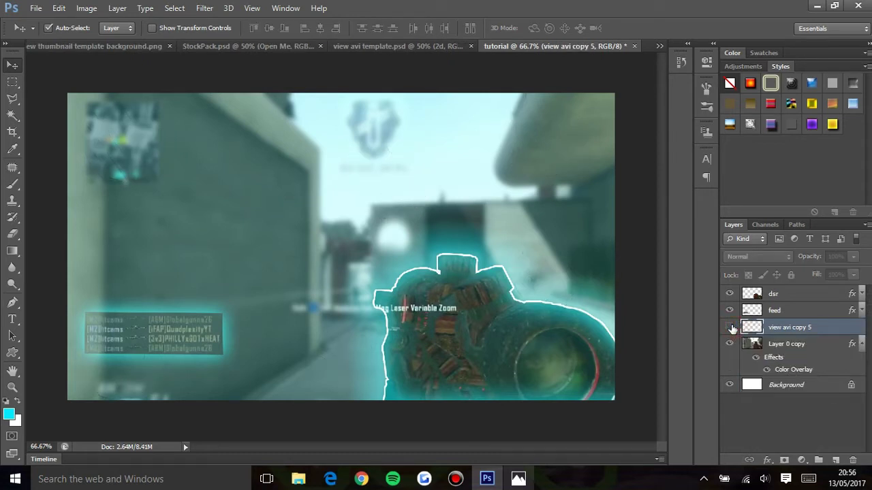
{"action": "left_click", "coordinate": [730, 328]}
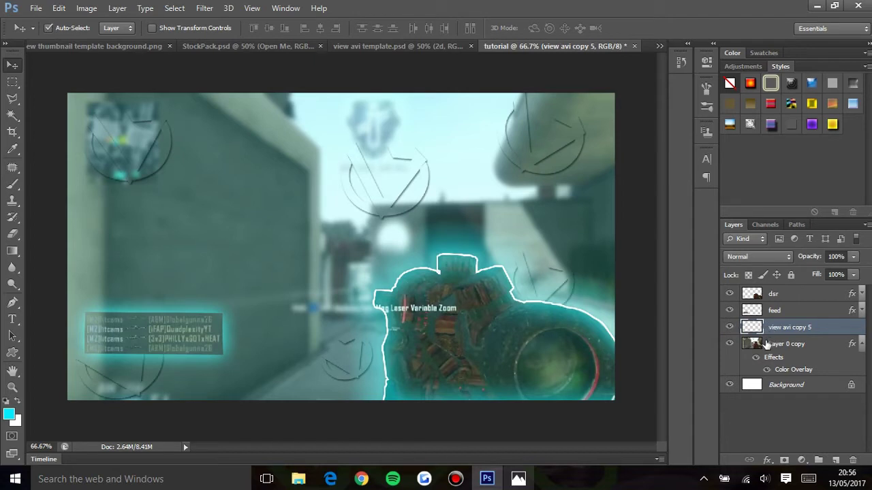
- Add a new layer above dsr, check the title in the reference thumbnail, and start cyan text on the wall with the letter F
{"action": "left_click", "coordinate": [788, 298]}
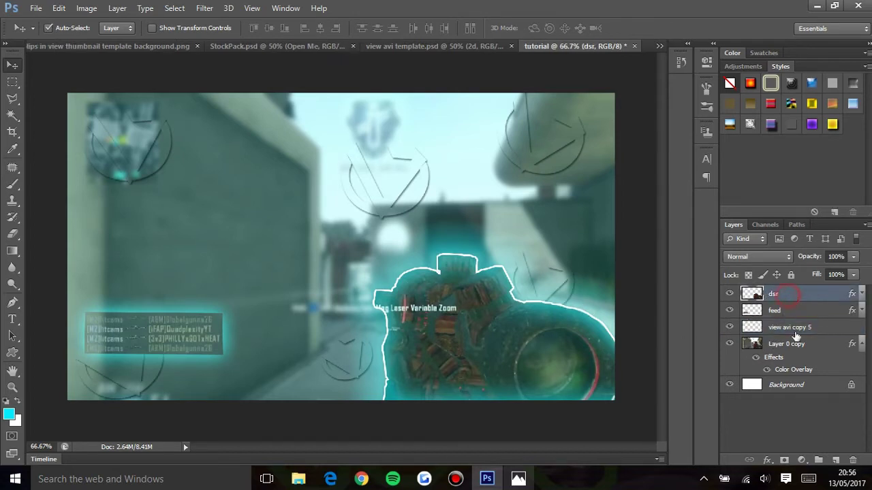
{"action": "left_click", "coordinate": [836, 461]}
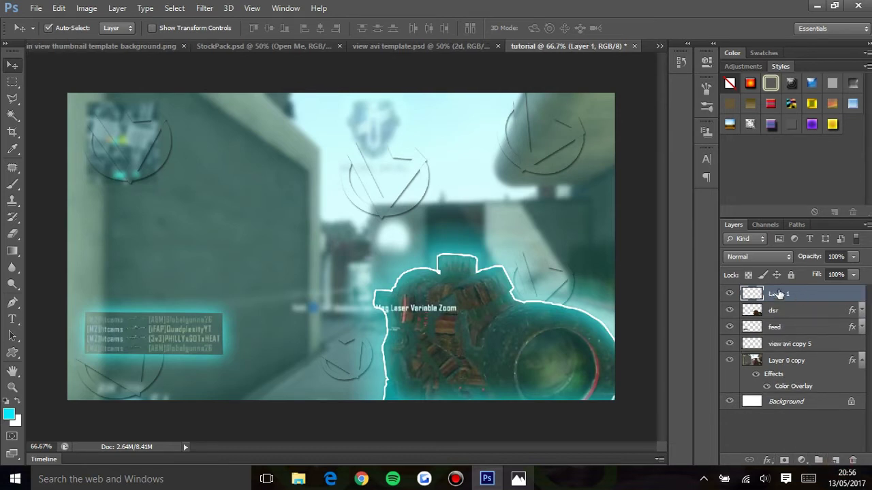
{"action": "left_click", "coordinate": [13, 319]}
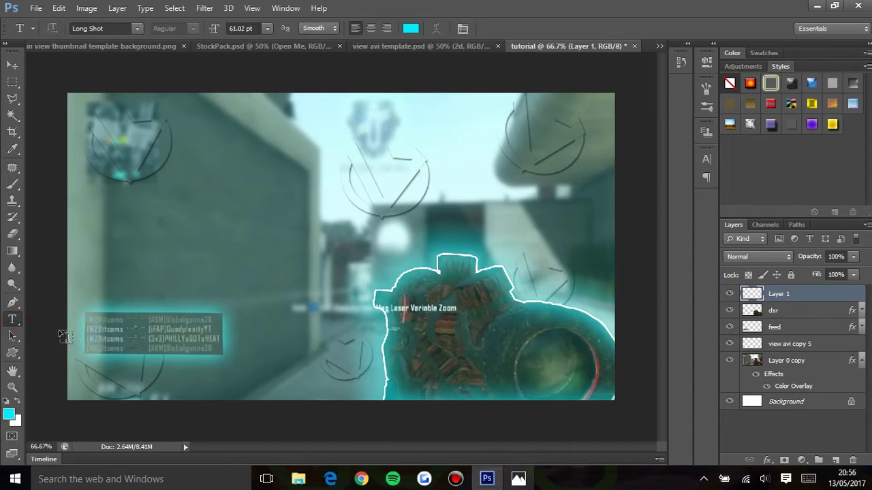
{"action": "left_click", "coordinate": [155, 207]}
{"action": "left_click", "coordinate": [517, 478]}
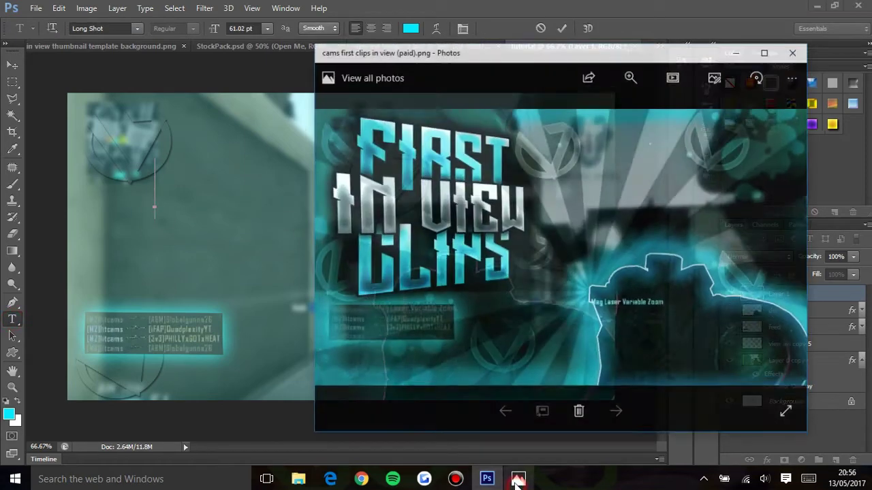
{"action": "left_click", "coordinate": [518, 479]}
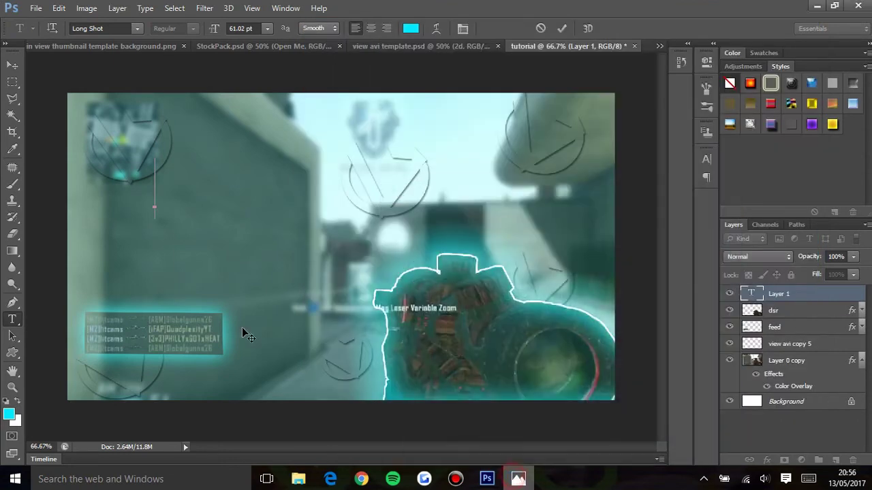
{"action": "type", "text": "F"}
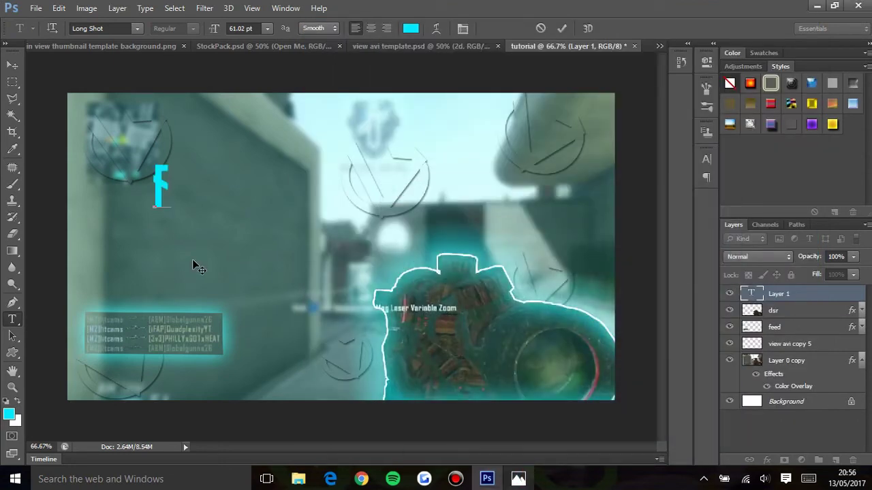
- Enter FIRST as the title text and move it slightly down and to the left over the wall
{"action": "key", "text": "BackSpace"}
{"action": "type", "text": "FIRST"}
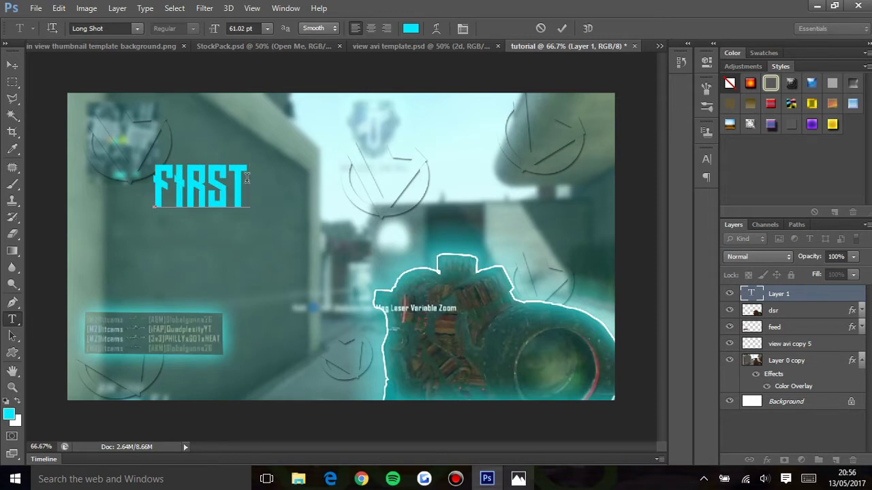
{"action": "left_click", "coordinate": [12, 65]}
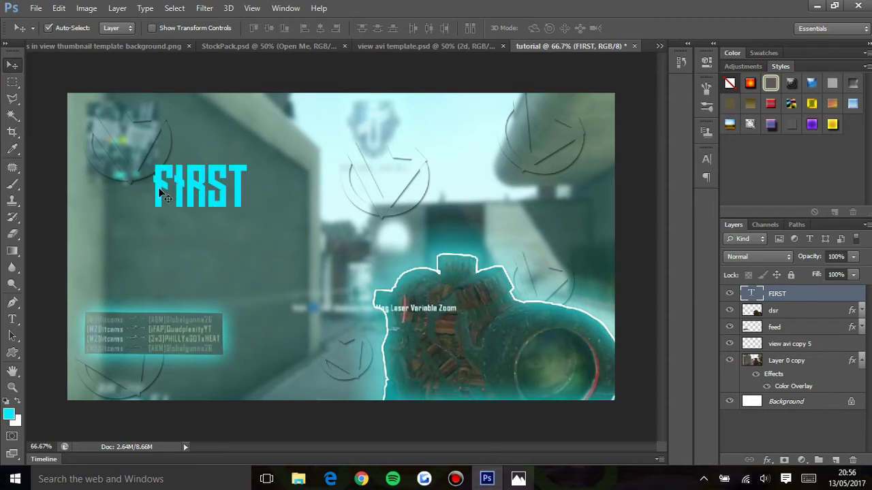
{"action": "left_click", "coordinate": [12, 319]}
{"action": "left_click", "coordinate": [229, 185]}
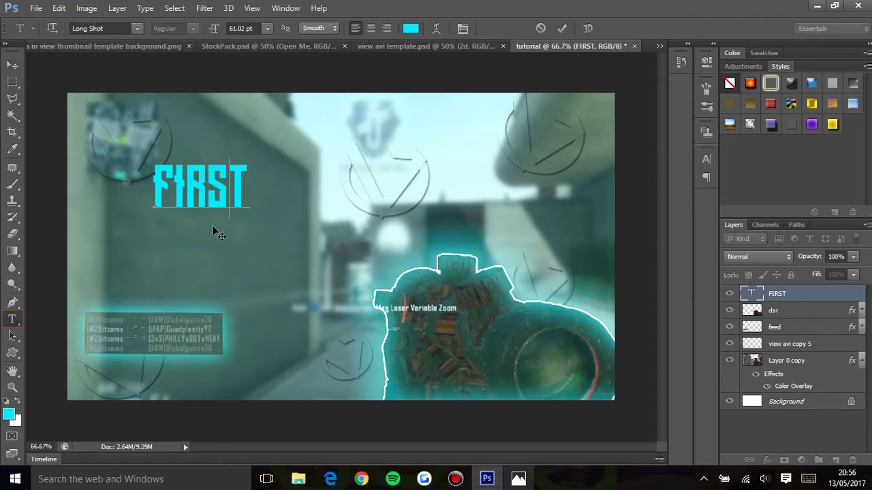
{"action": "left_click", "coordinate": [12, 64]}
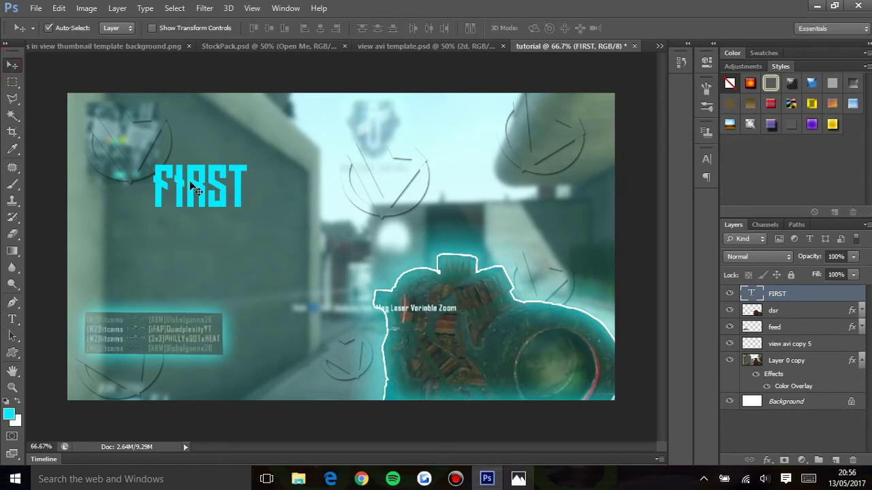
{"action": "left_click_drag", "start_coordinate": [181, 186], "coordinate": [158, 212]}
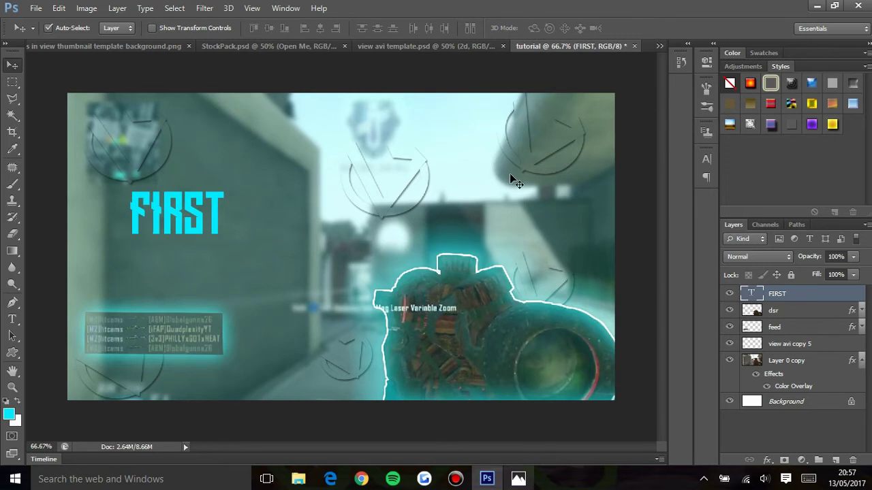
- Apply the purple preset layer style to the FIRST text and shift it slightly upward, then compare with the reference thumbnail
{"action": "left_click", "coordinate": [811, 125]}
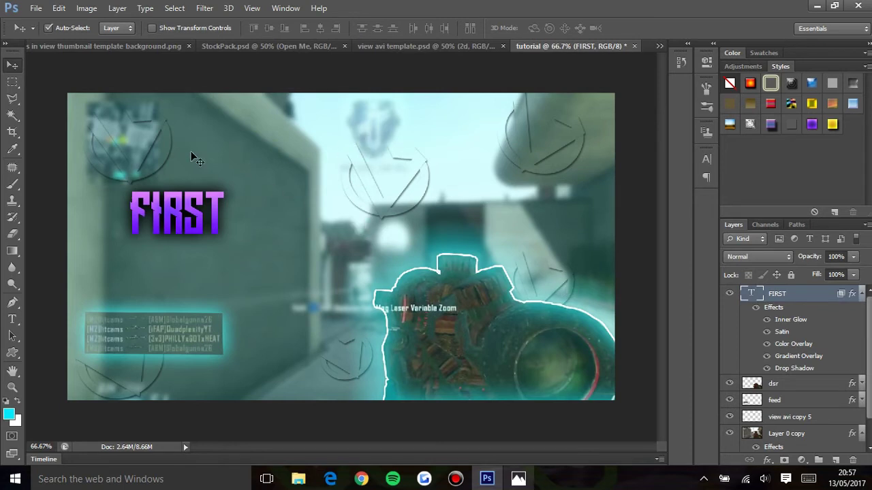
{"action": "left_click", "coordinate": [171, 196]}
{"action": "left_click_drag", "start_coordinate": [171, 196], "coordinate": [167, 176]}
{"action": "left_click", "coordinate": [519, 479]}
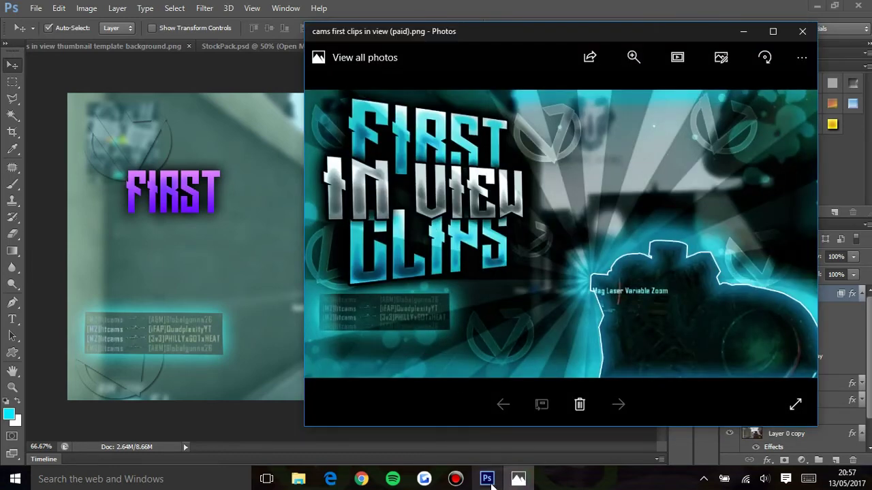
{"action": "left_click", "coordinate": [489, 480]}
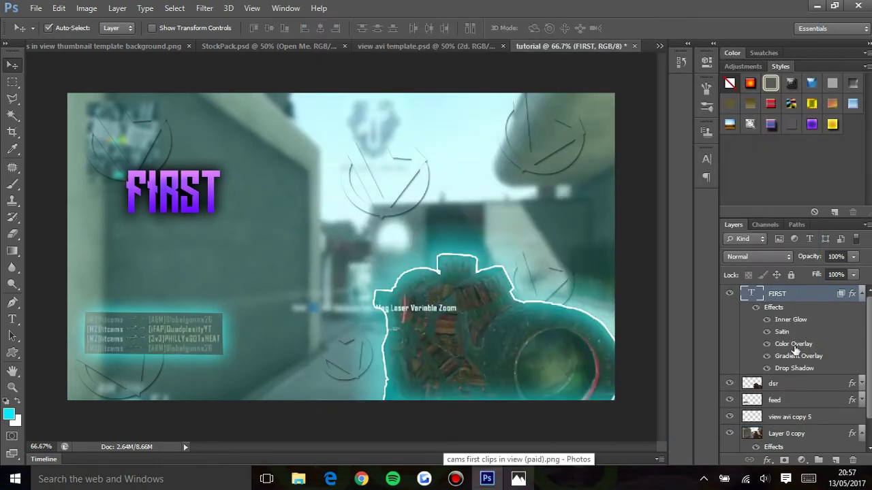
- Set the FIRST text's Color Overlay to cyan 00fcff at 50% opacity
{"action": "left_click", "coordinate": [787, 345]}
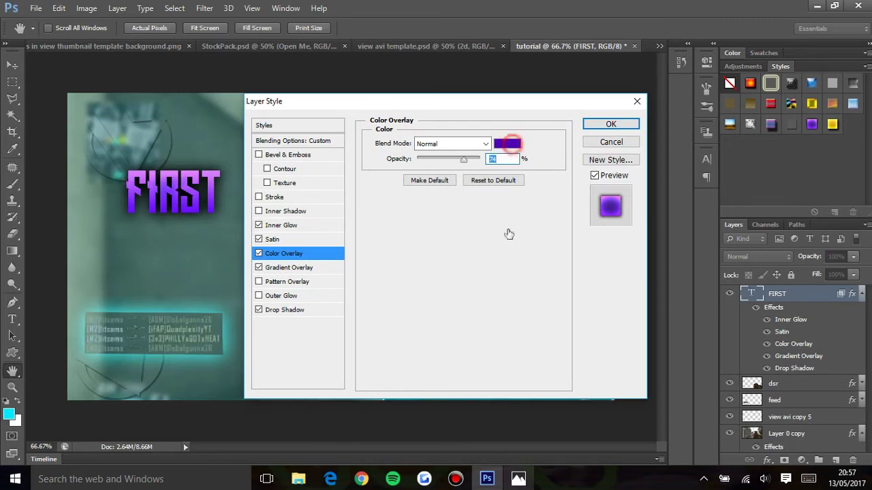
{"action": "left_click", "coordinate": [507, 143]}
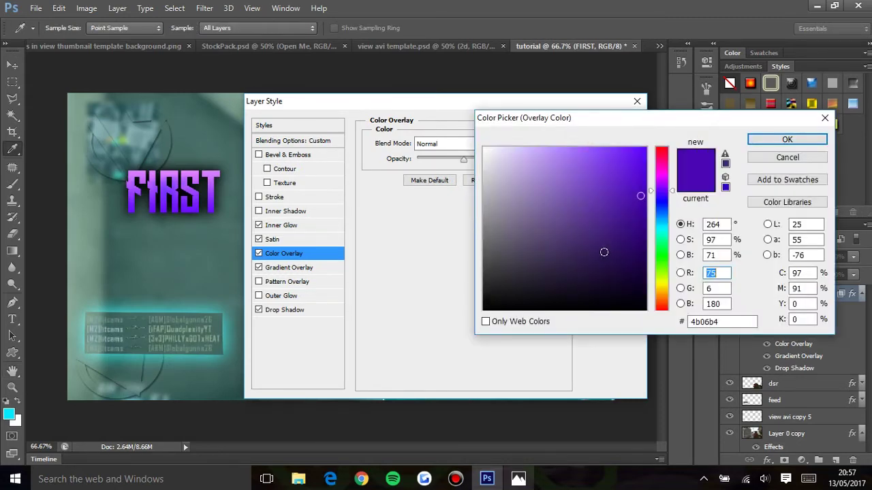
{"action": "left_click", "coordinate": [645, 148]}
{"action": "left_click", "coordinate": [662, 230]}
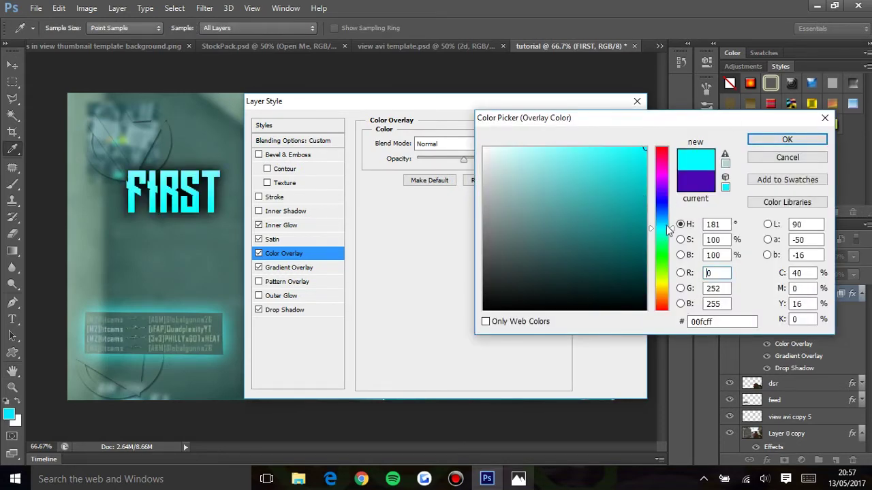
{"action": "left_click", "coordinate": [787, 139]}
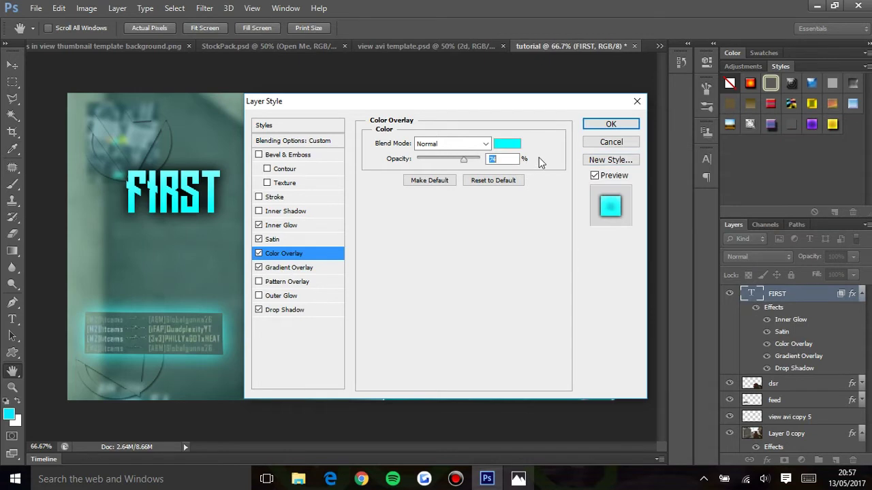
{"action": "type", "text": "50"}
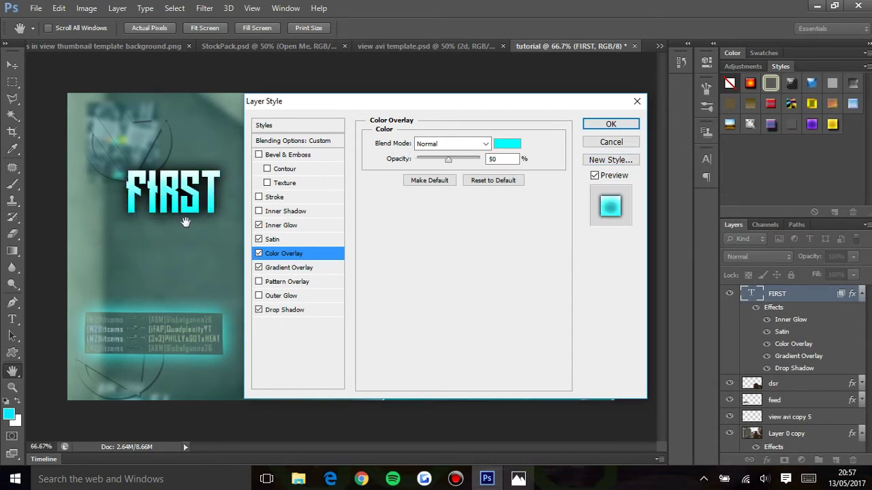
{"action": "left_click", "coordinate": [611, 124]}
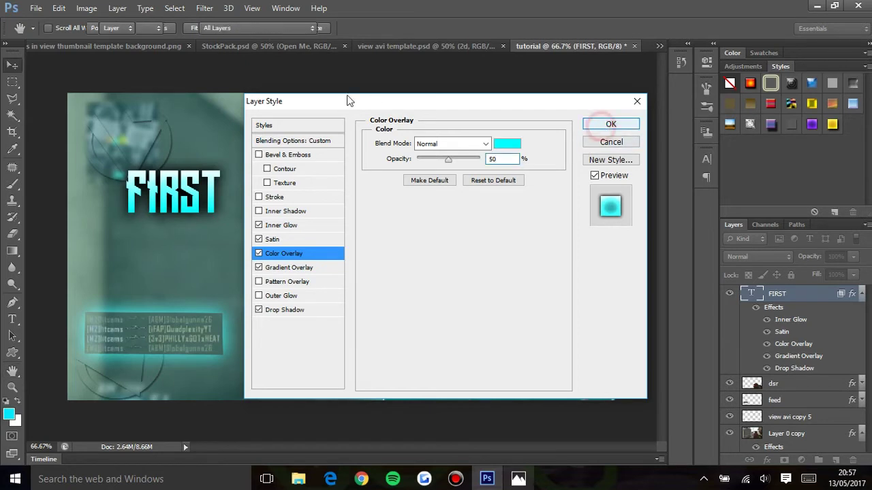
- Scale the FIRST text to about 153%, rotate it about -7.9 degrees, and position it in the image's upper-left area
{"action": "key", "text": "ctrl+t"}
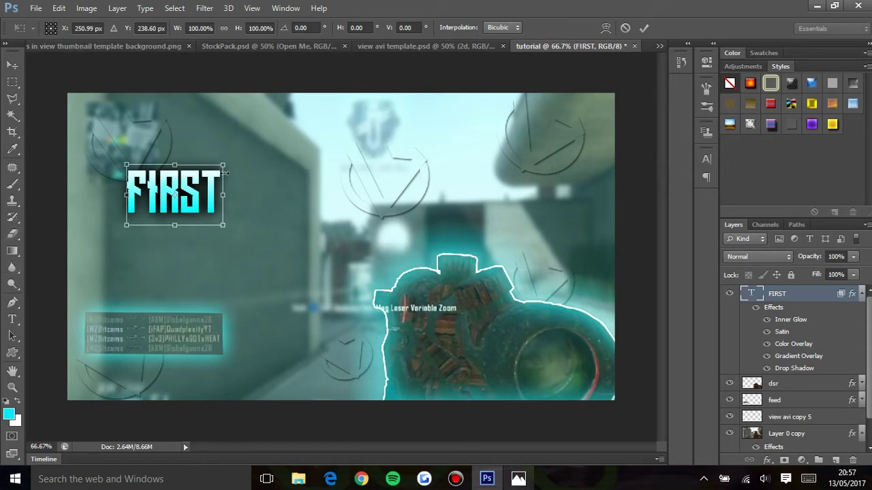
{"action": "left_click_drag", "start_coordinate": [260, 141], "coordinate": [288, 100]}
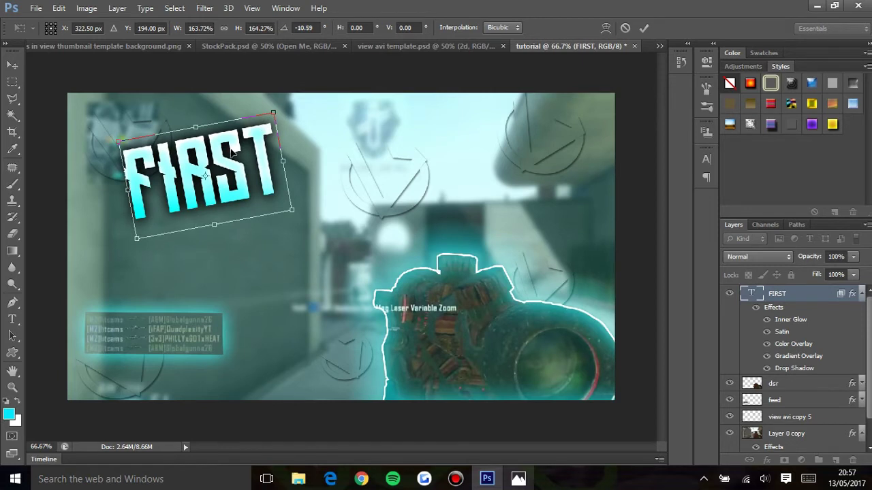
{"action": "left_click_drag", "start_coordinate": [212, 145], "coordinate": [176, 131]}
{"action": "left_click_drag", "start_coordinate": [240, 102], "coordinate": [229, 107]}
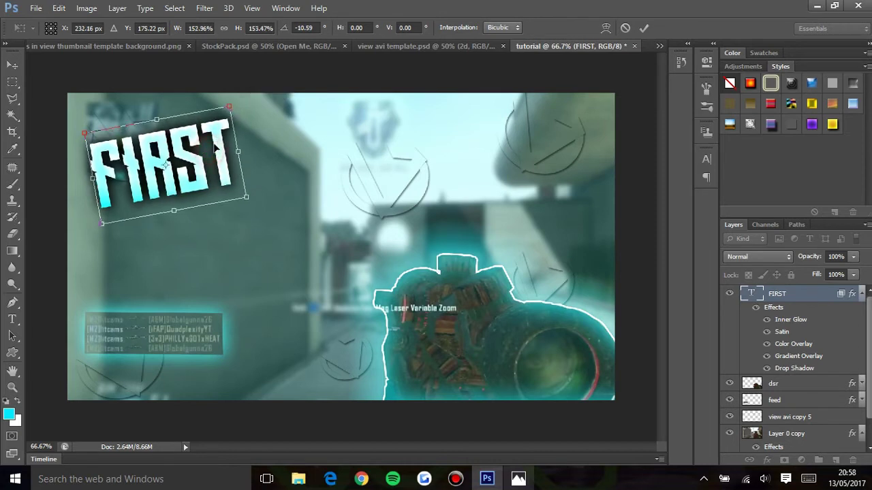
{"action": "left_click_drag", "start_coordinate": [215, 147], "coordinate": [221, 141]}
{"action": "left_click_drag", "start_coordinate": [245, 82], "coordinate": [249, 89]}
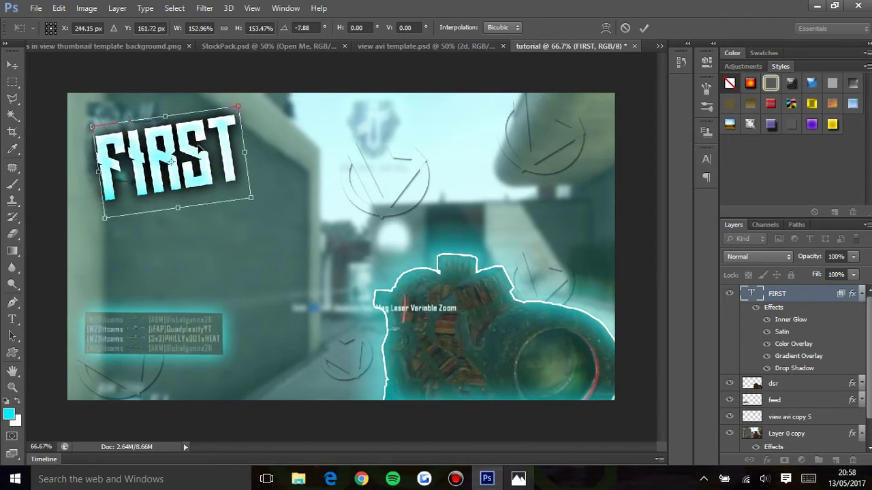
{"action": "left_click_drag", "start_coordinate": [197, 143], "coordinate": [204, 139]}
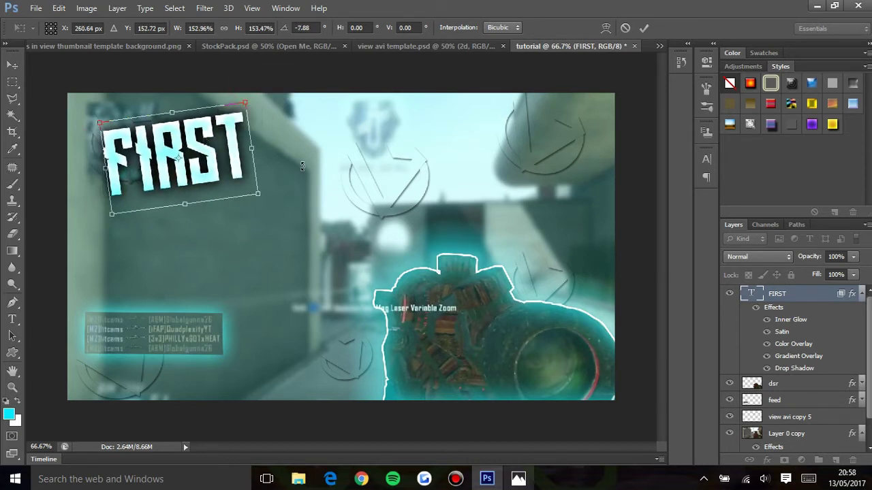
{"action": "key", "text": "Return"}
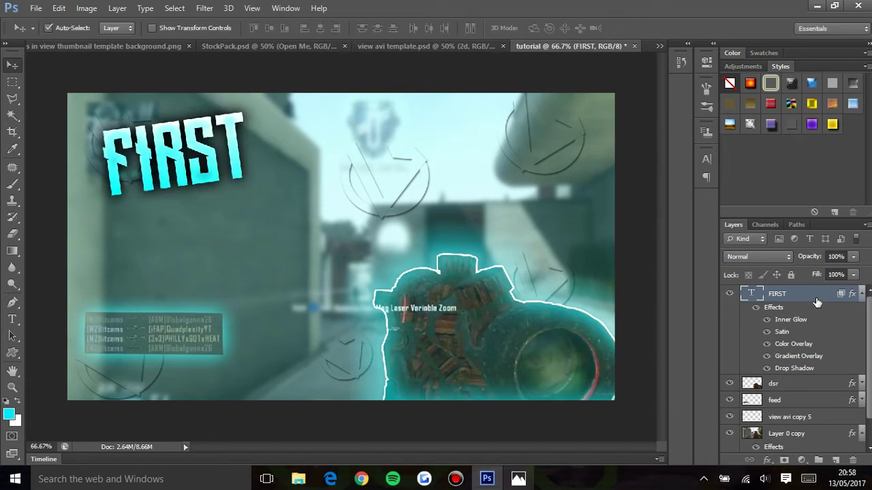
- Duplicate the FIRST text layer and place the copy below the original, just above the kill feed
{"action": "left_click", "coordinate": [863, 294]}
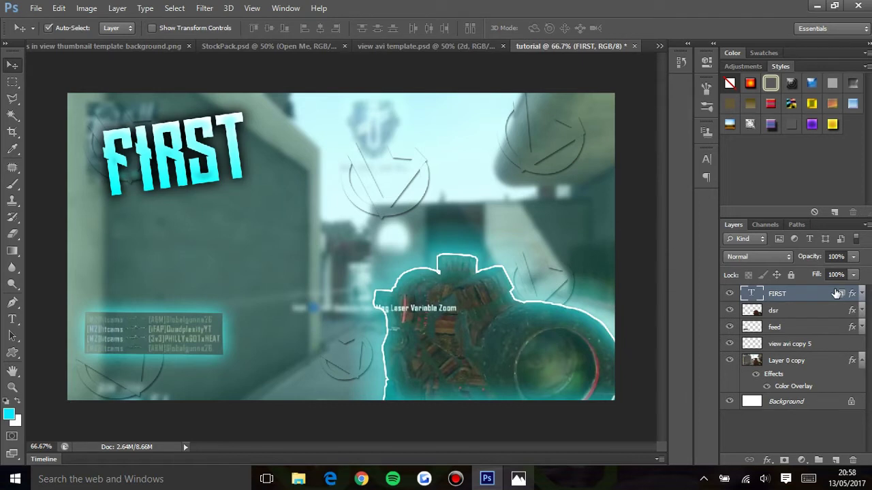
{"action": "key", "text": "ctrl+j"}
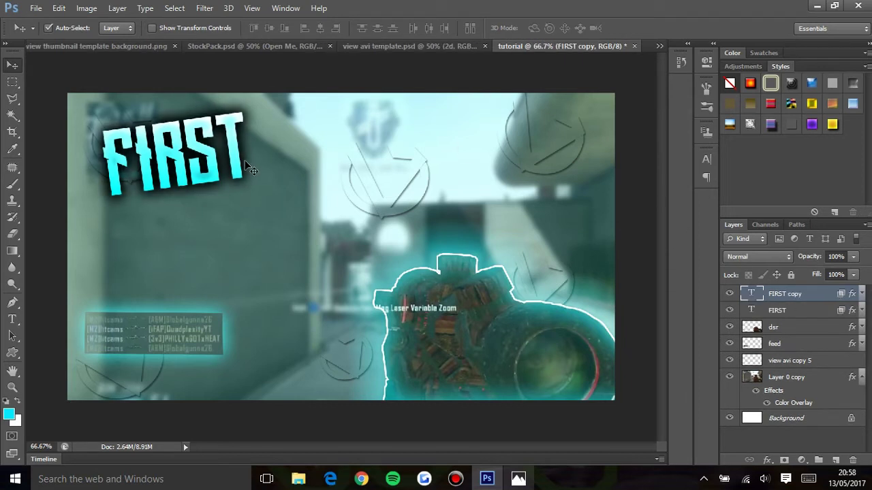
{"action": "key", "text": "ctrl+t"}
{"action": "left_click_drag", "start_coordinate": [216, 164], "coordinate": [226, 267]}
{"action": "key", "text": "Return"}
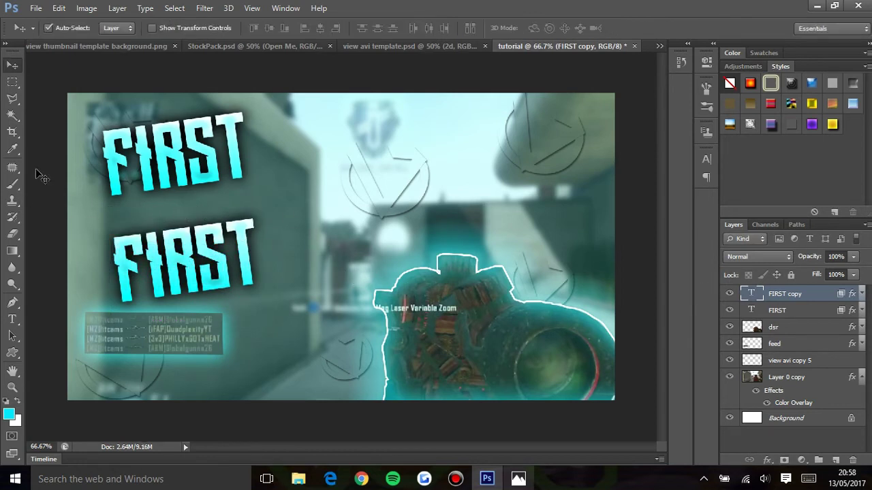
- Replace the wording of the lower FIRST copy with CLIPS
{"action": "left_click", "coordinate": [12, 319]}
{"action": "left_click", "coordinate": [244, 248]}
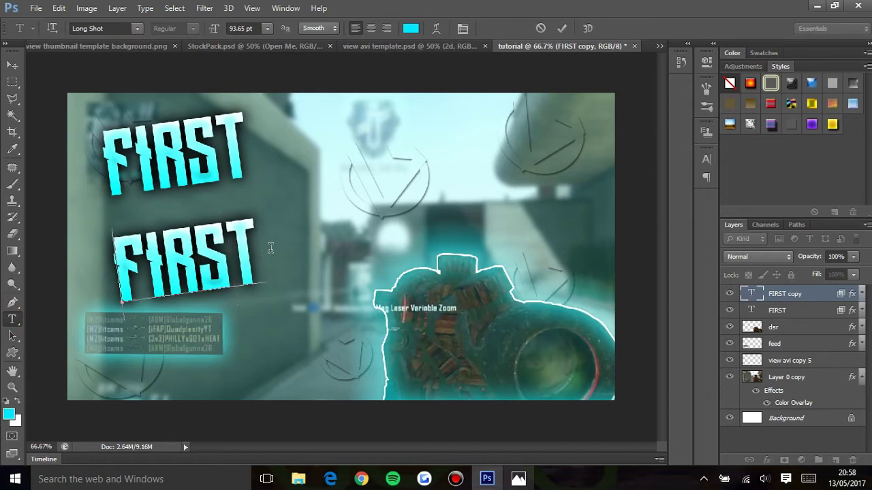
{"action": "key", "text": "ctrl+a"}
{"action": "key", "text": "BackSpace"}
{"action": "type", "text": "CLIPS"}
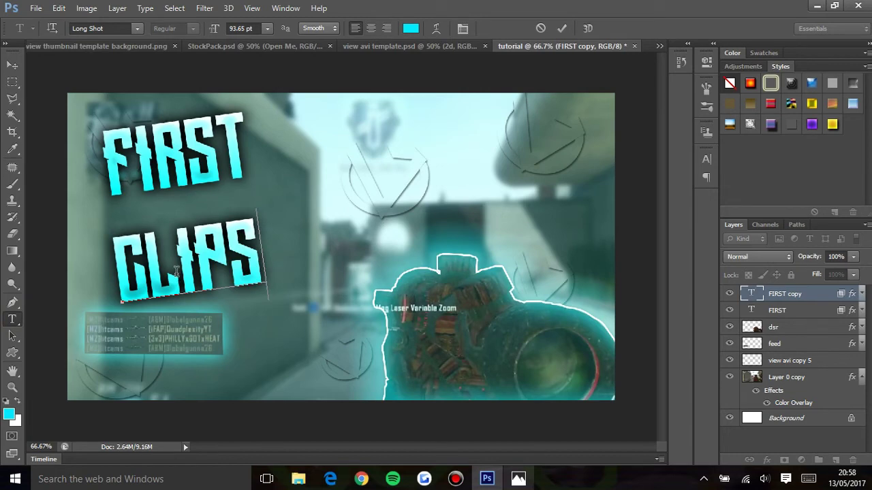
{"action": "left_click", "coordinate": [12, 65]}
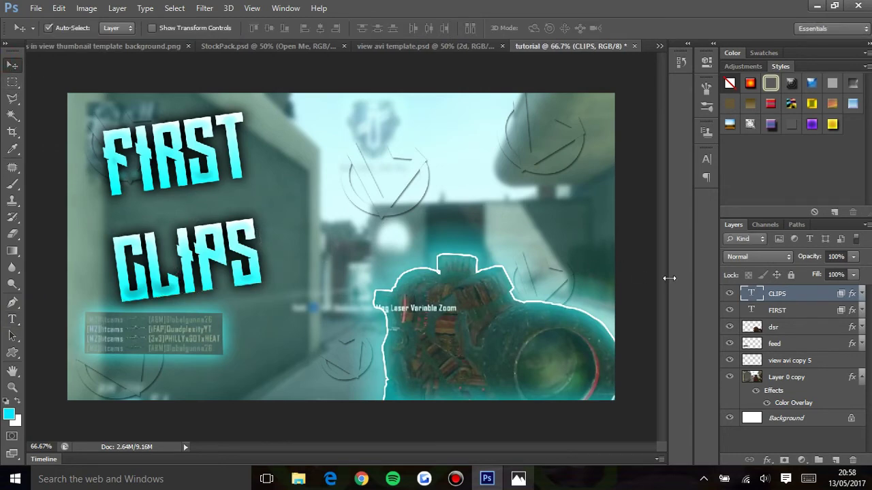
- Check the reference thumbnail and add the text IN VIEW on a new layer between FIRST and CLIPS
{"action": "left_click", "coordinate": [517, 480]}
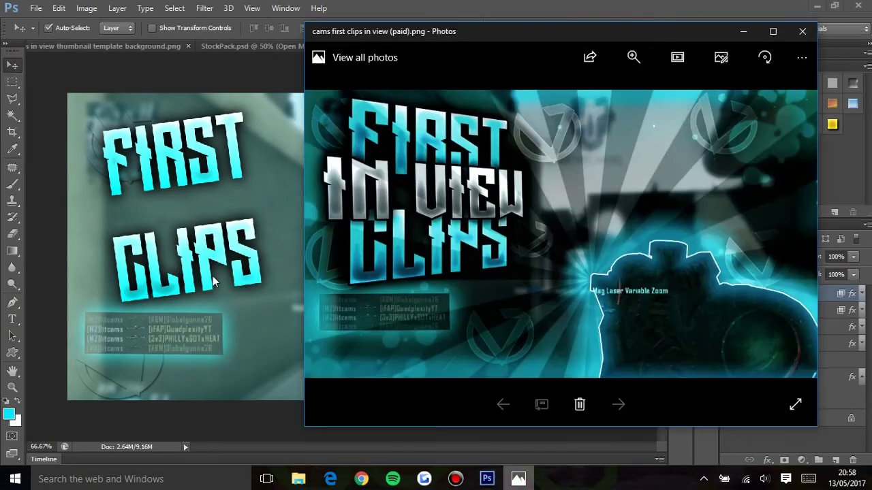
{"action": "left_click", "coordinate": [250, 231]}
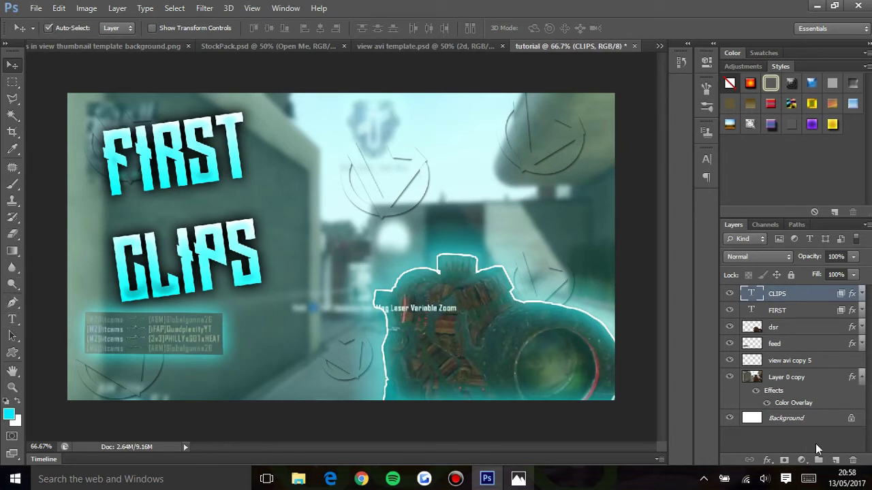
{"action": "left_click", "coordinate": [835, 461]}
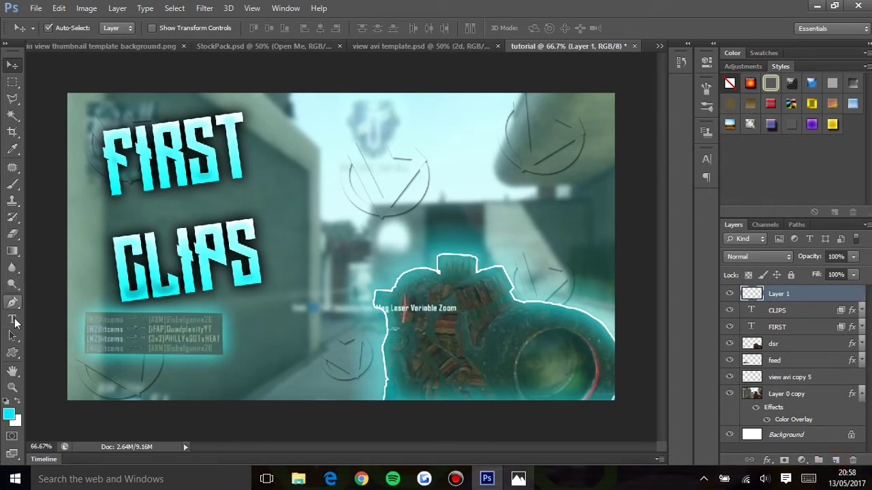
{"action": "left_click", "coordinate": [12, 320]}
{"action": "left_click_drag", "start_coordinate": [96, 183], "coordinate": [195, 218]}
{"action": "left_click_drag", "start_coordinate": [395, 271], "coordinate": [393, 270]}
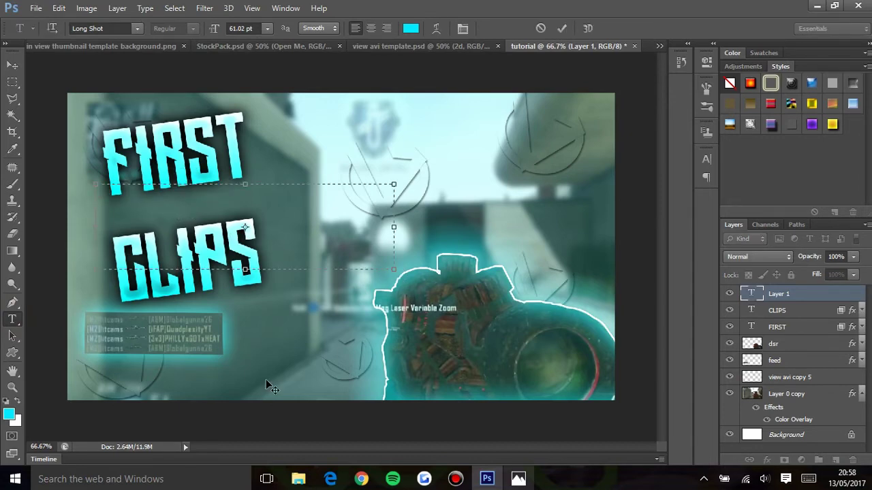
{"action": "left_click", "coordinate": [519, 480]}
{"action": "left_click", "coordinate": [163, 245]}
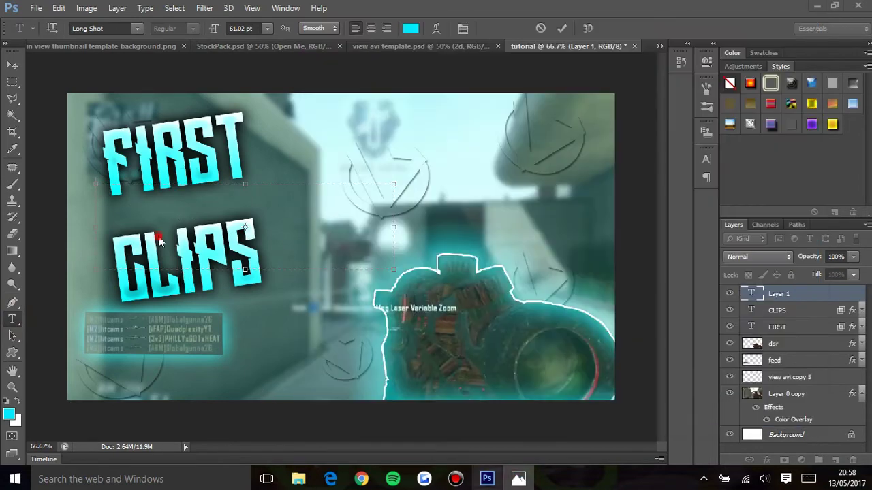
{"action": "type", "text": "in view"}
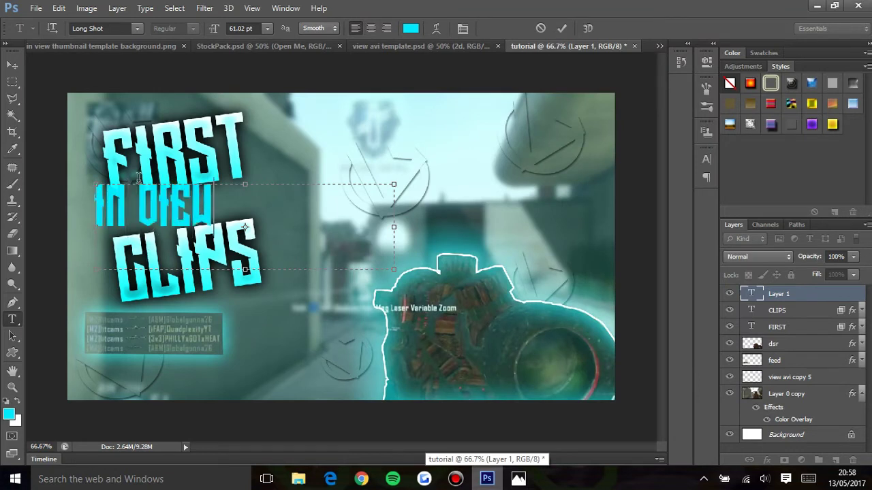
- Apply the purple preset layer style to the IN VIEW text and move it right to centre it between FIRST and CLIPS
{"action": "key", "text": "ctrl+a"}
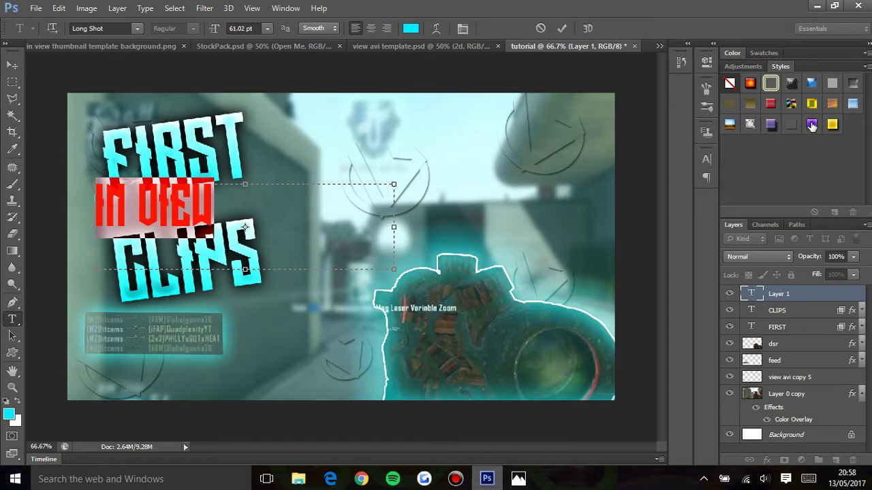
{"action": "key", "text": "ctrl+Return"}
{"action": "left_click_drag", "start_coordinate": [163, 179], "coordinate": [168, 207]}
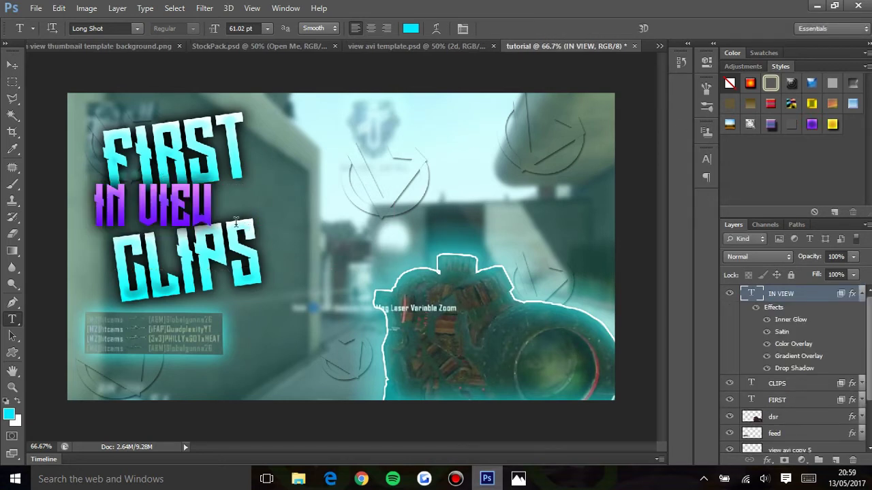
{"action": "key", "text": "v"}
{"action": "left_click_drag", "start_coordinate": [147, 205], "coordinate": [170, 203]}
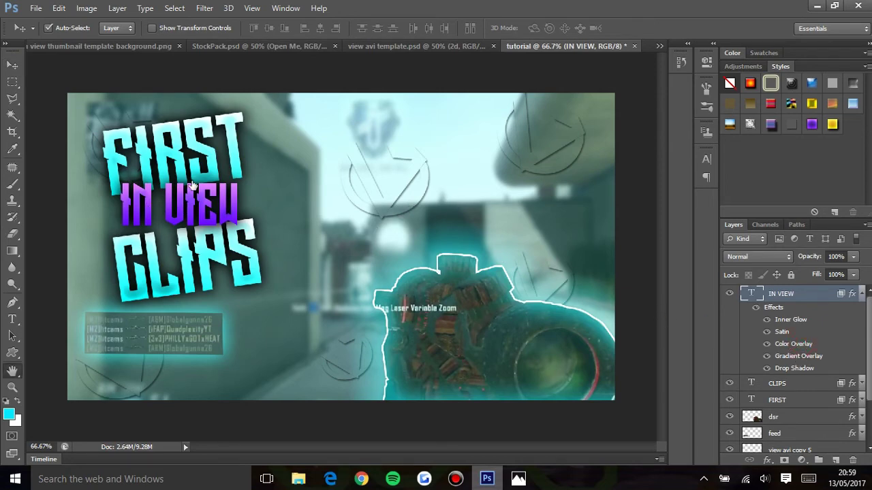
- Check the reference thumbnail and set the IN VIEW text's colour overlay to grey 979c9c
{"action": "left_click_drag", "start_coordinate": [437, 98], "coordinate": [490, 97]}
{"action": "left_click", "coordinate": [556, 131]}
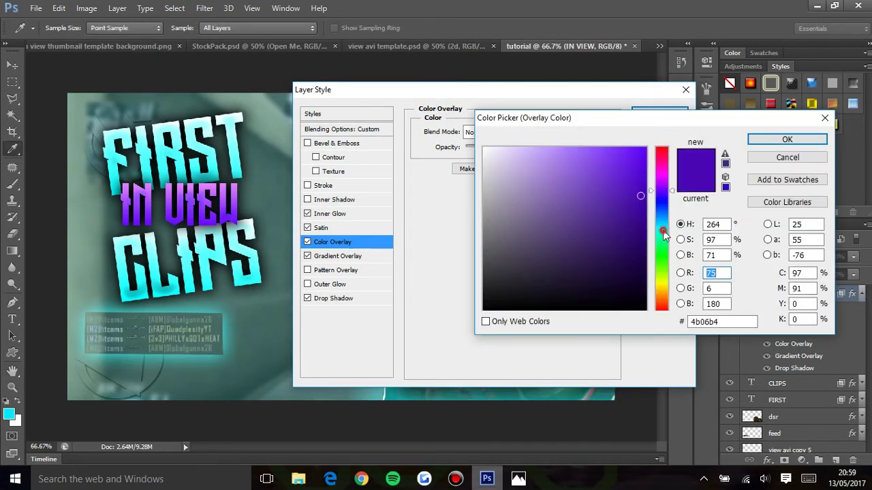
{"action": "left_click", "coordinate": [663, 230]}
{"action": "left_click", "coordinate": [645, 148]}
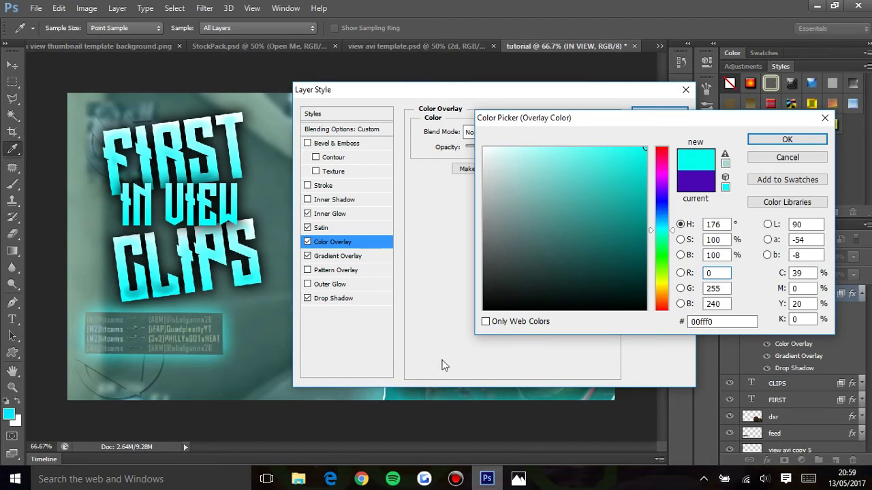
{"action": "left_click", "coordinate": [518, 480]}
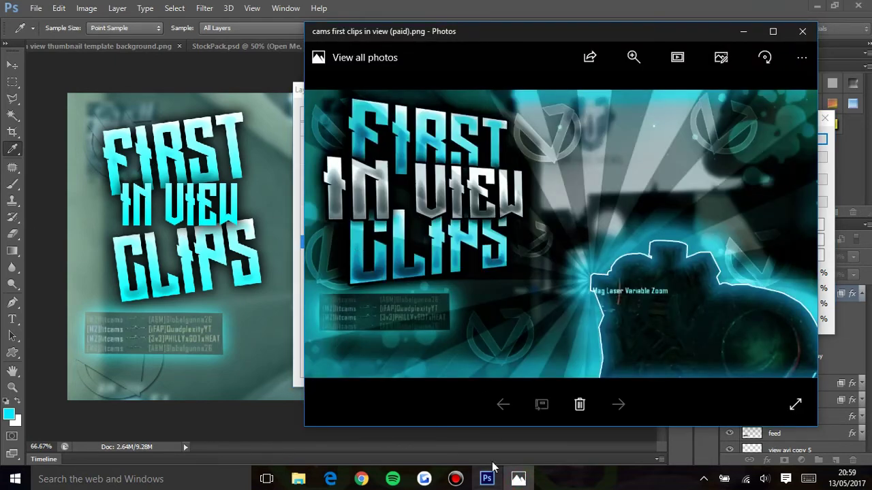
{"action": "left_click", "coordinate": [486, 480]}
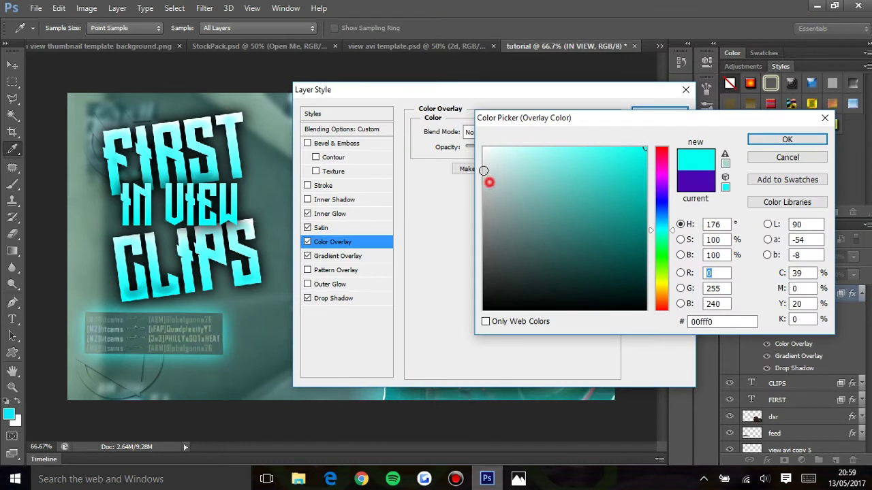
{"action": "left_click_drag", "start_coordinate": [483, 170], "coordinate": [483, 148]}
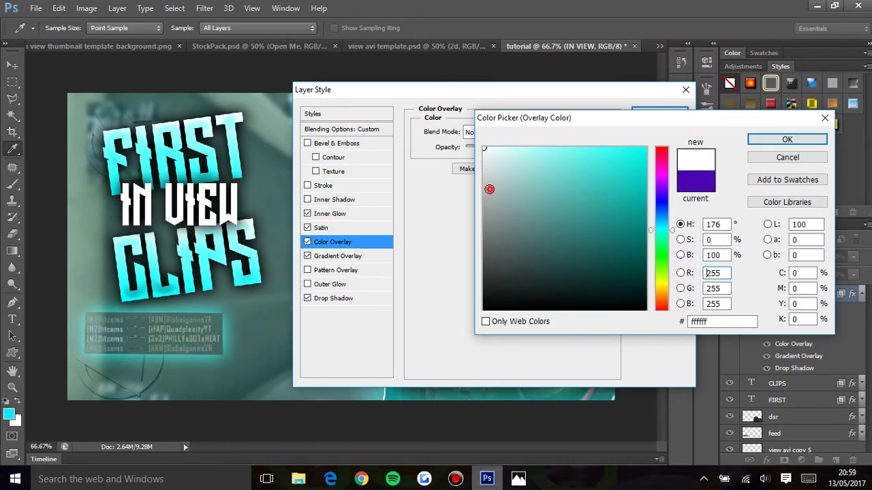
{"action": "left_click_drag", "start_coordinate": [489, 189], "coordinate": [470, 198]}
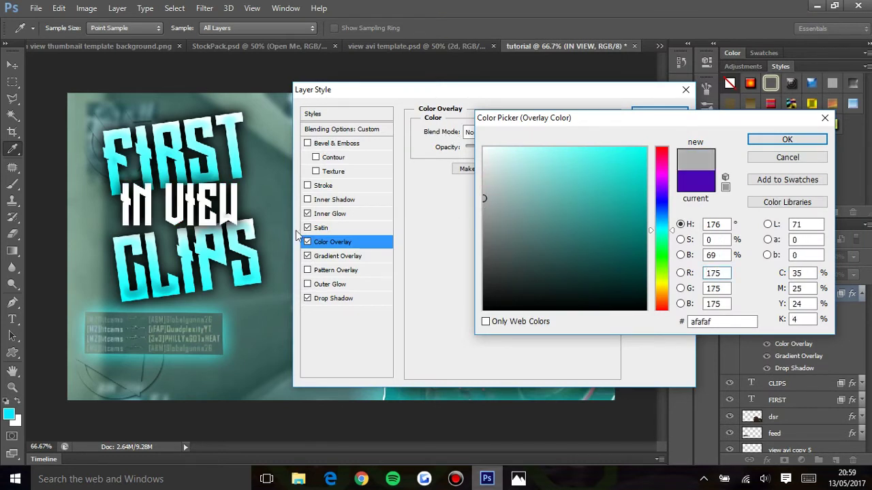
{"action": "left_click", "coordinate": [487, 210]}
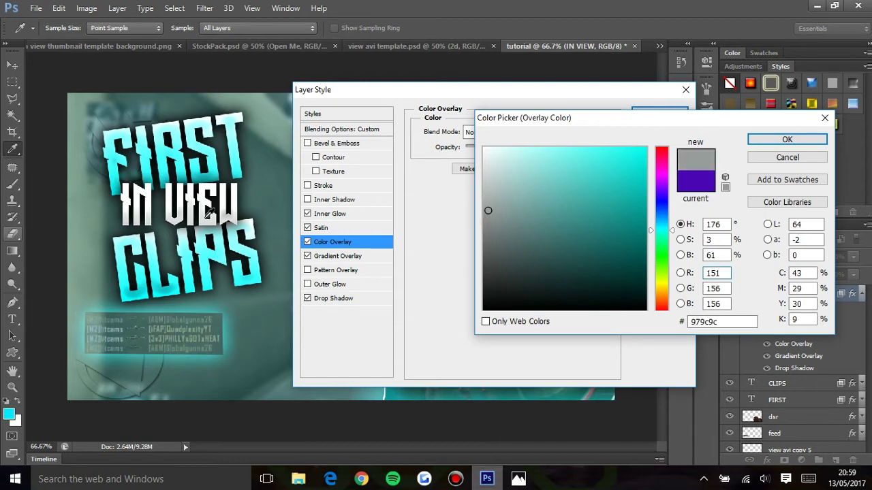
{"action": "left_click", "coordinate": [783, 141]}
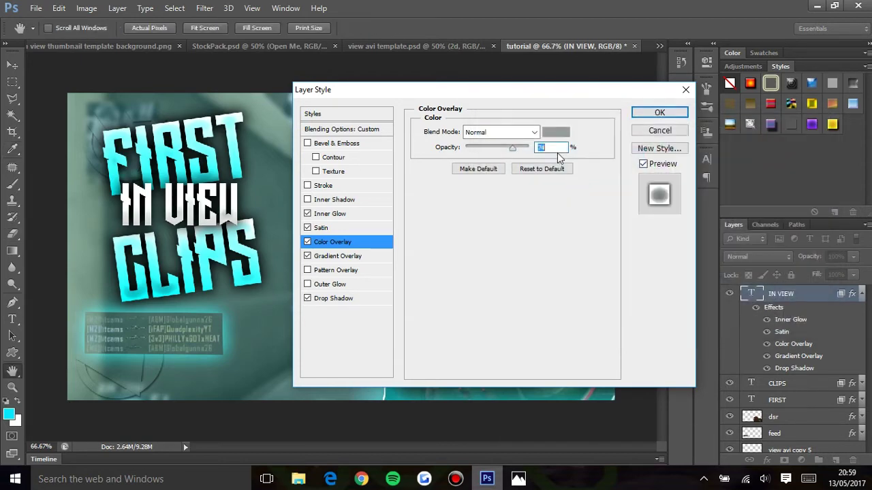
- Set the opacity of the IN VIEW text's colour overlay to 50% and apply the style
{"action": "type", "text": "50"}
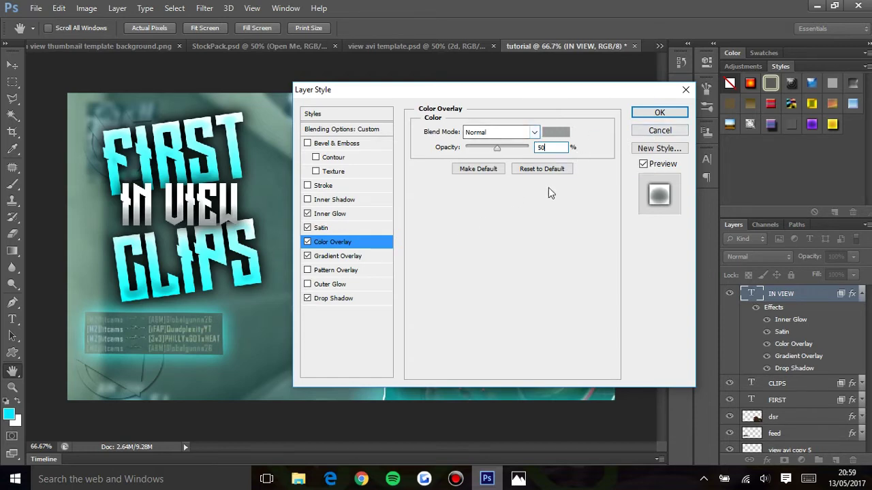
{"action": "type", "text": "v"}
{"action": "key", "text": "Return"}
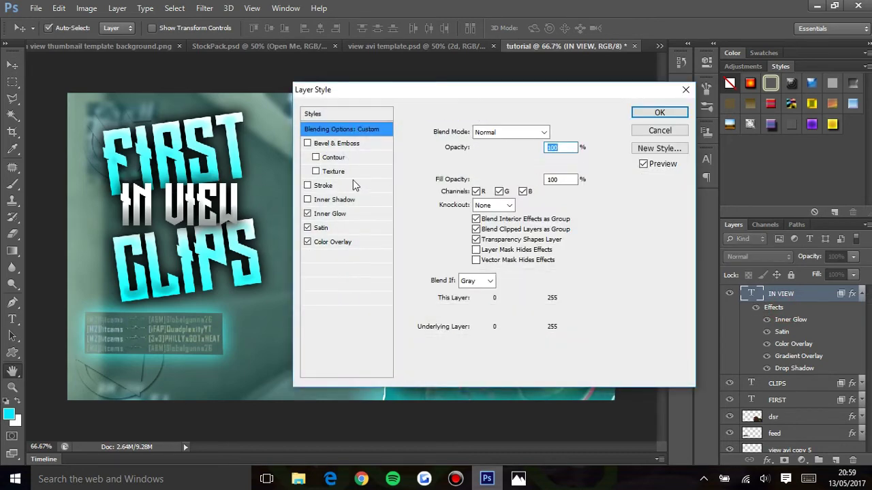
- Add a black outside stroke of 5 px to the IN VIEW text
{"action": "left_click", "coordinate": [307, 185]}
{"action": "left_click", "coordinate": [360, 182]}
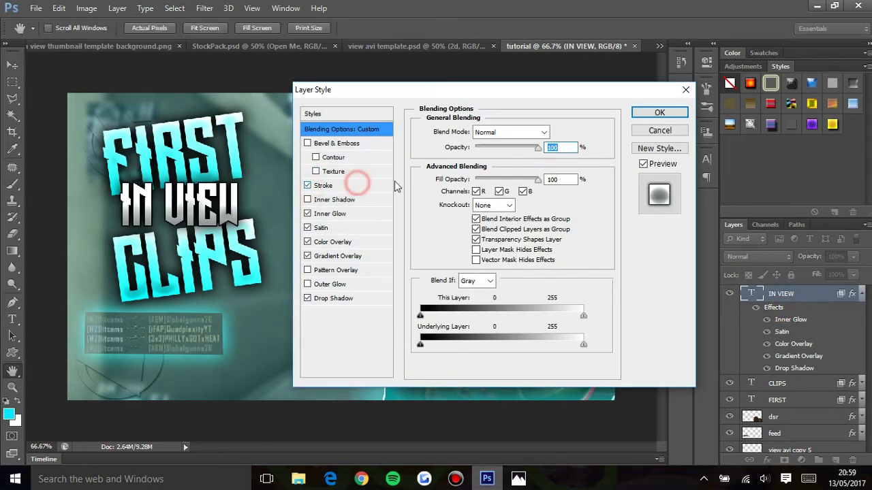
{"action": "double_click", "coordinate": [551, 130]}
{"action": "type", "text": "5"}
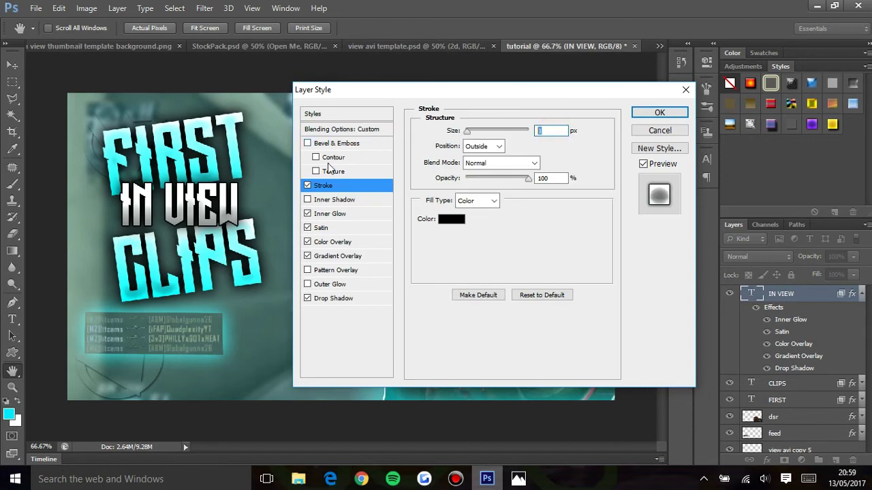
{"action": "left_click", "coordinate": [657, 113]}
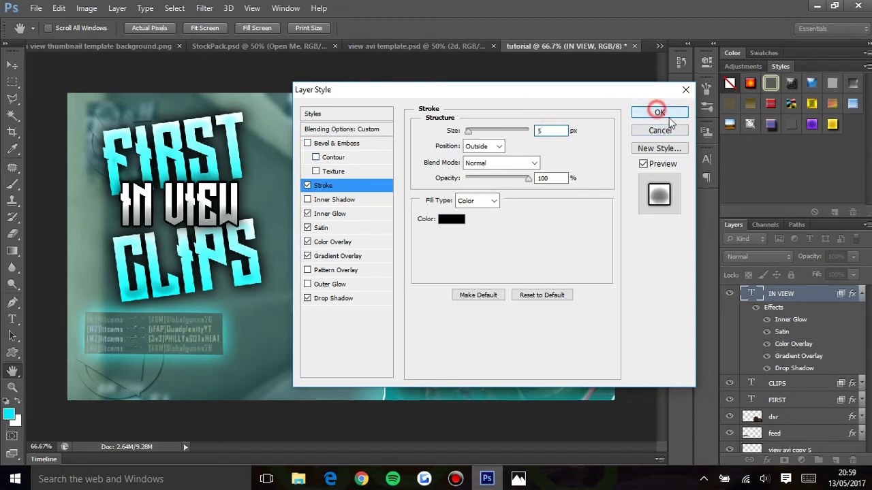
{"action": "key", "text": "v"}
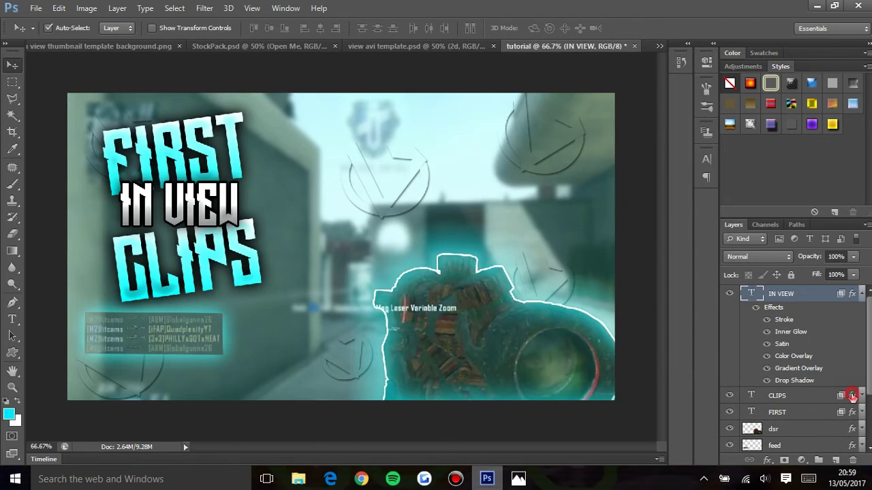
- Add a black outside stroke to both the CLIPS and FIRST text layers
{"action": "left_click", "coordinate": [852, 396]}
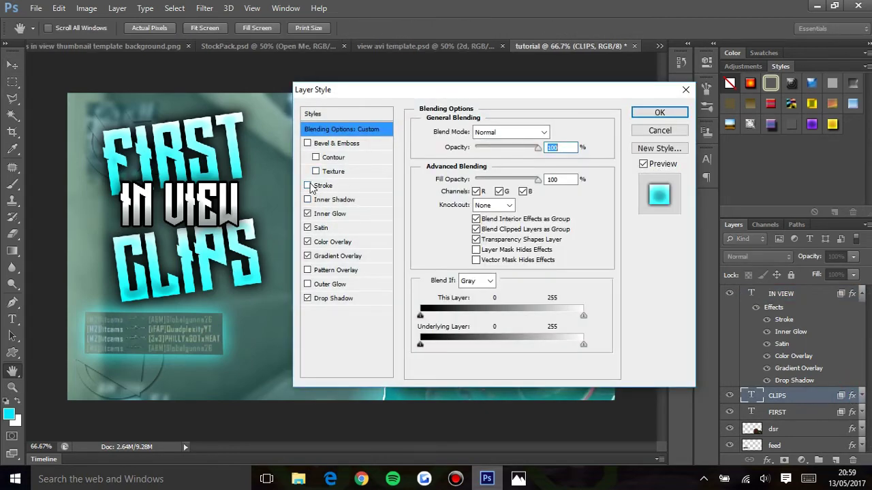
{"action": "left_click", "coordinate": [307, 185]}
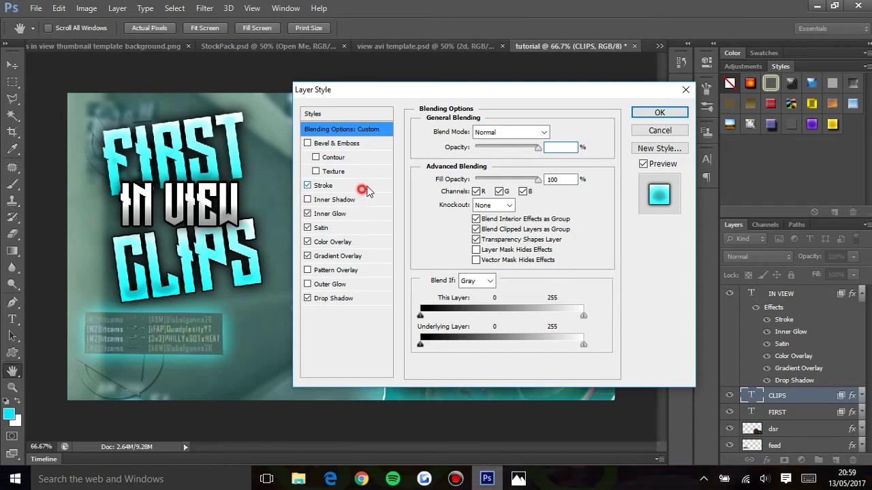
{"action": "left_click", "coordinate": [364, 189]}
{"action": "left_click", "coordinate": [549, 130]}
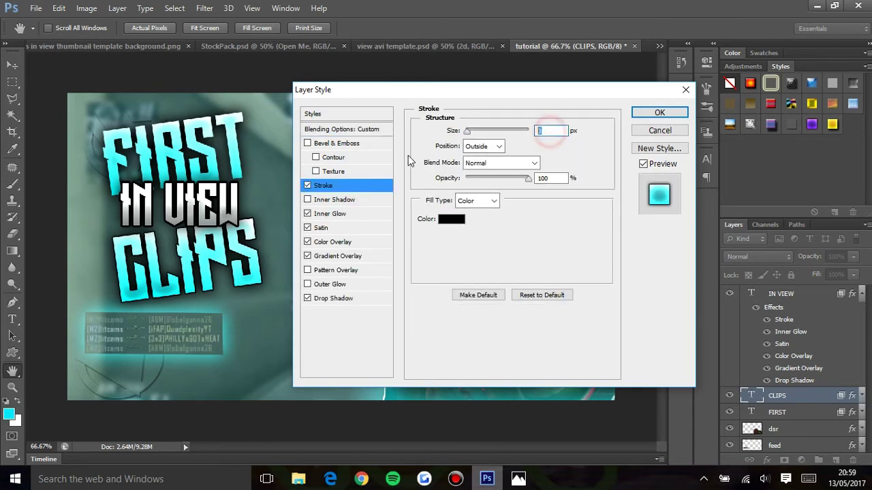
{"action": "left_click", "coordinate": [659, 113]}
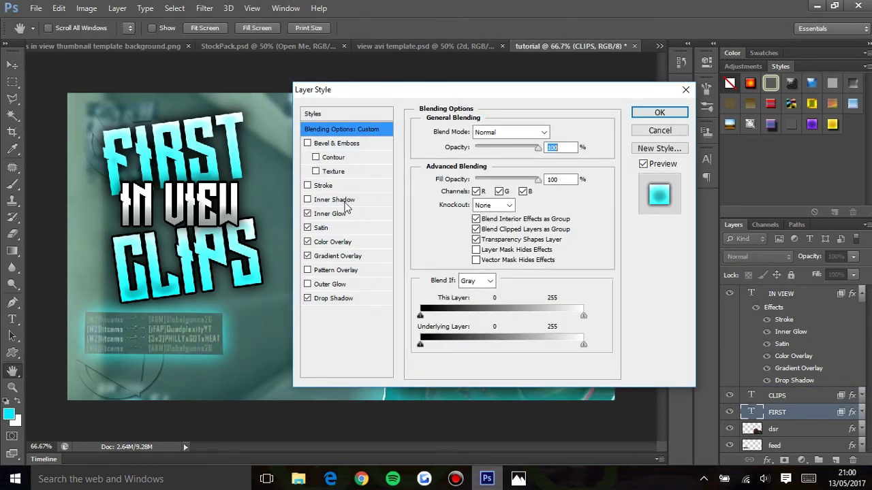
{"action": "left_click", "coordinate": [340, 185]}
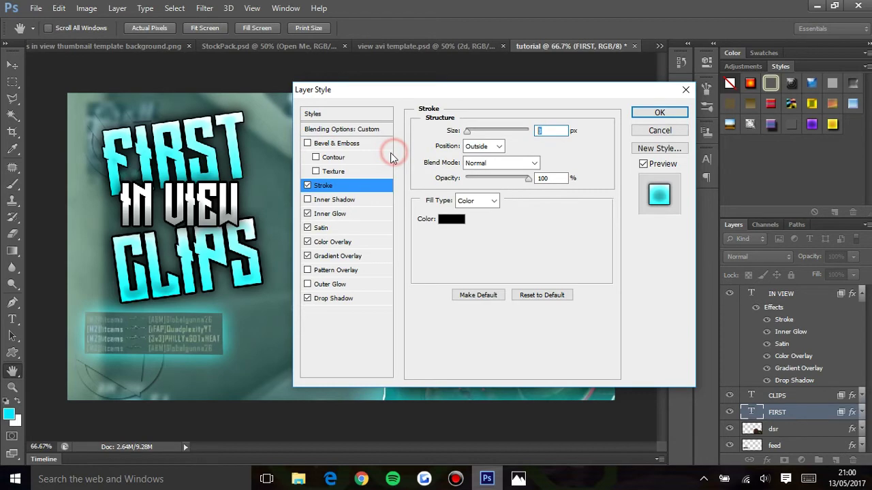
{"action": "key", "text": "Return"}
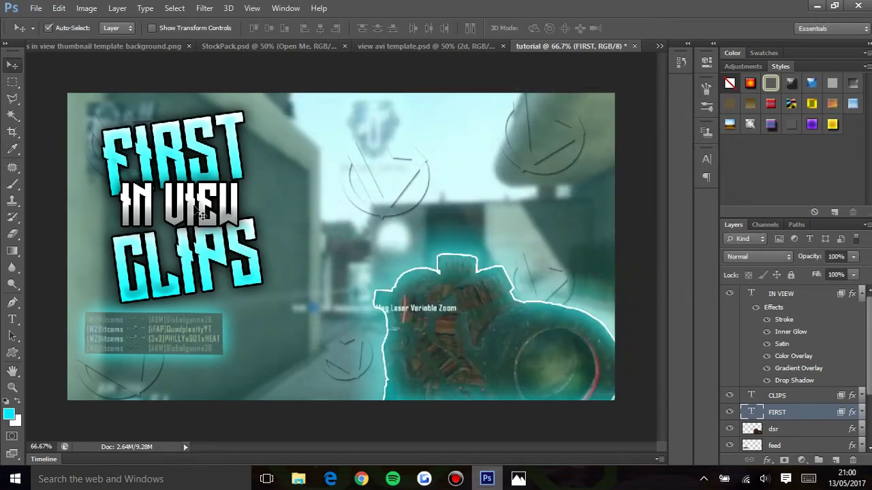
- Scale the IN VIEW text to about 156%, rotate it about -9° and place it over the gap between FIRST and CLIPS
{"action": "left_click", "coordinate": [861, 295]}
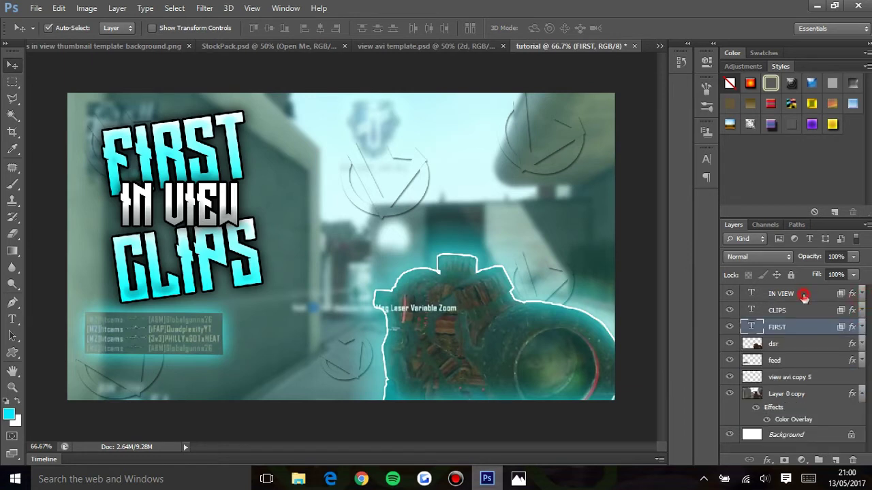
{"action": "left_click", "coordinate": [817, 297]}
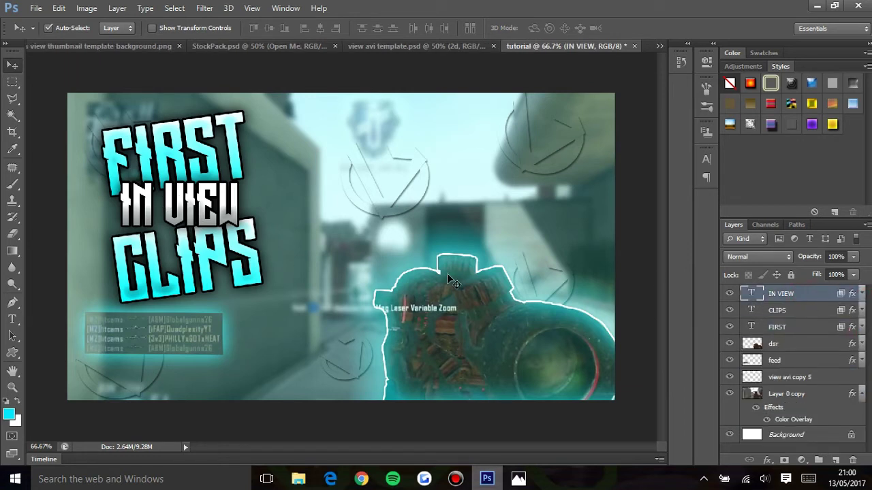
{"action": "key", "text": "ctrl+t"}
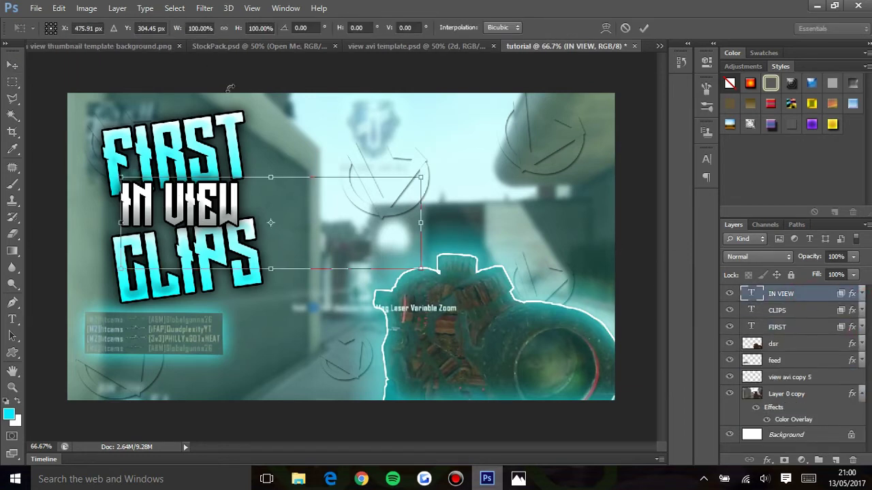
{"action": "left_click_drag", "start_coordinate": [432, 163], "coordinate": [528, 48]}
{"action": "left_click_drag", "start_coordinate": [241, 175], "coordinate": [221, 207]}
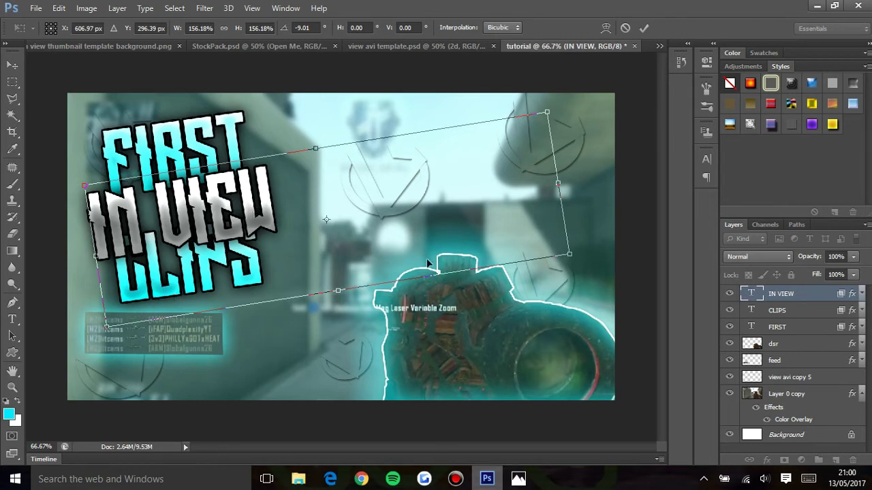
- Open the top 5 plays 2 thumbnail image from the Completed Thumbnails folder and examine its title layout as an example
{"action": "mouse_move", "coordinate": [519, 485]}
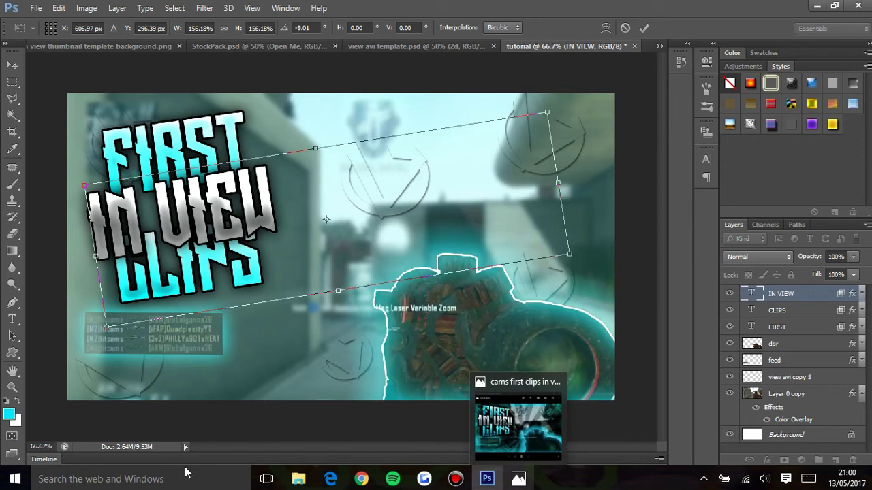
{"action": "left_click", "coordinate": [303, 482]}
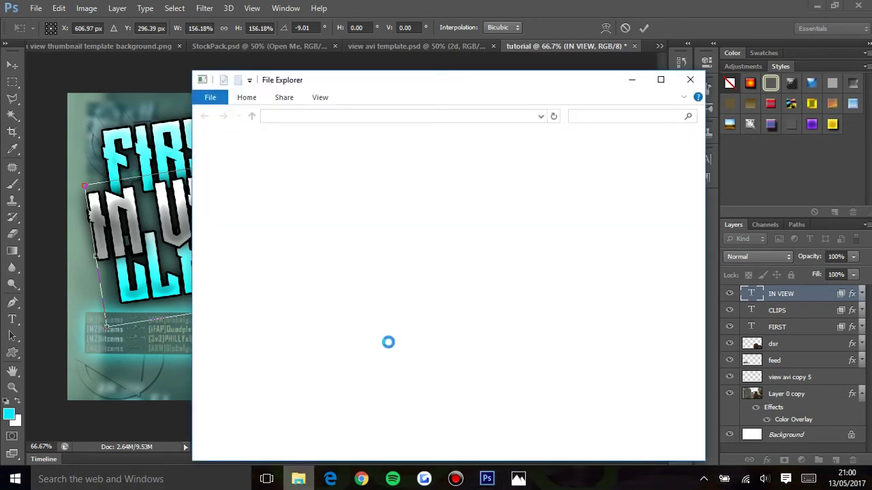
{"action": "scroll", "coordinate": [235, 372], "scroll_direction": "down", "scroll_amount": 2}
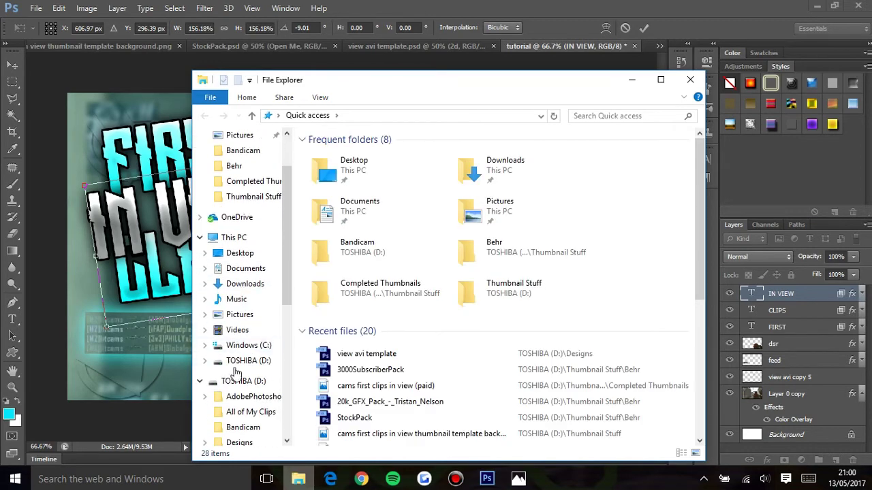
{"action": "scroll", "coordinate": [239, 381], "scroll_direction": "down", "scroll_amount": 7}
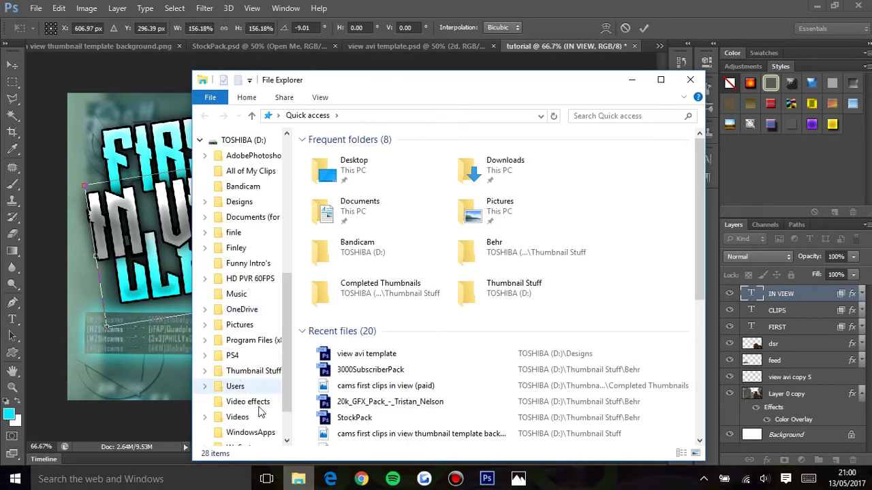
{"action": "scroll", "coordinate": [260, 395], "scroll_direction": "down", "scroll_amount": 3}
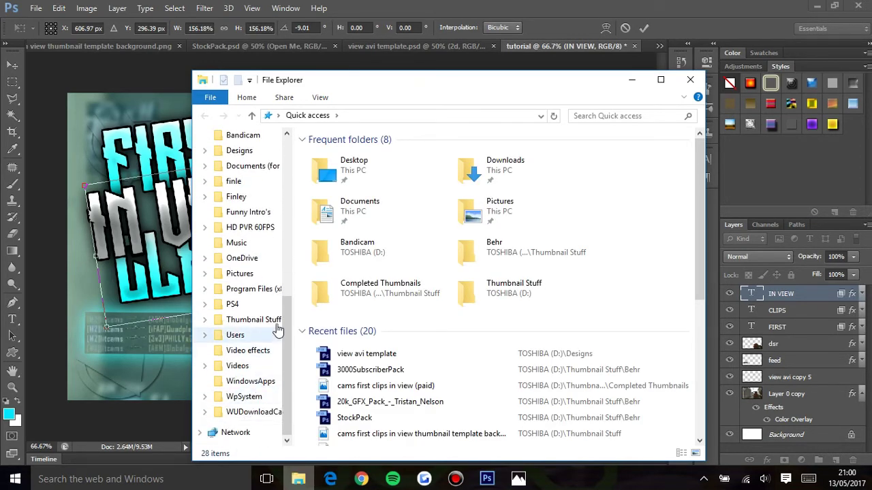
{"action": "left_click", "coordinate": [275, 320]}
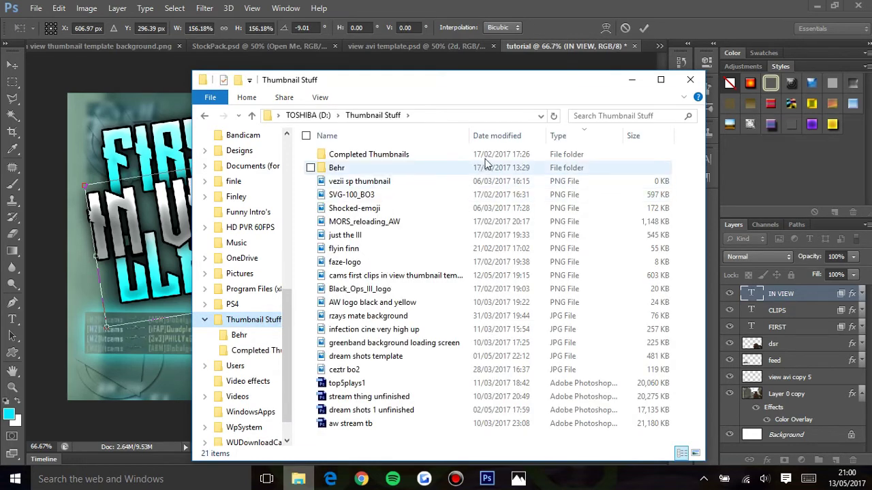
{"action": "double_click", "coordinate": [482, 155]}
{"action": "left_click", "coordinate": [502, 136]}
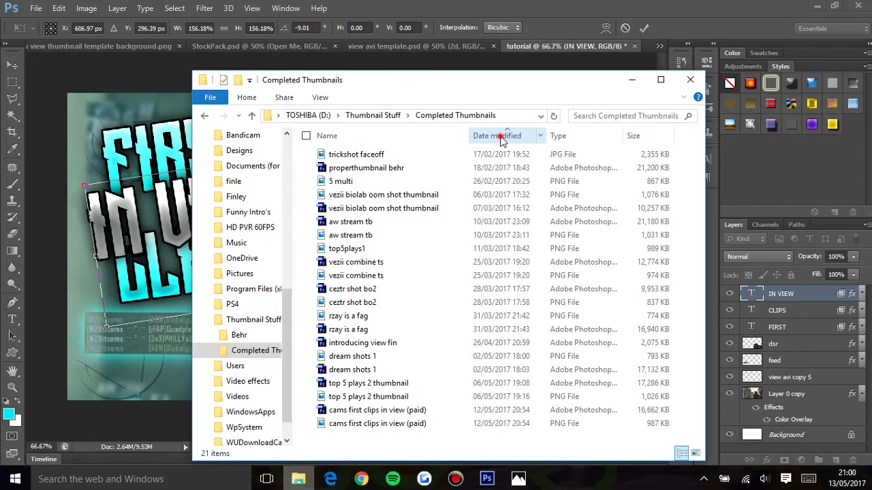
{"action": "left_click", "coordinate": [501, 137]}
{"action": "left_click", "coordinate": [486, 181]}
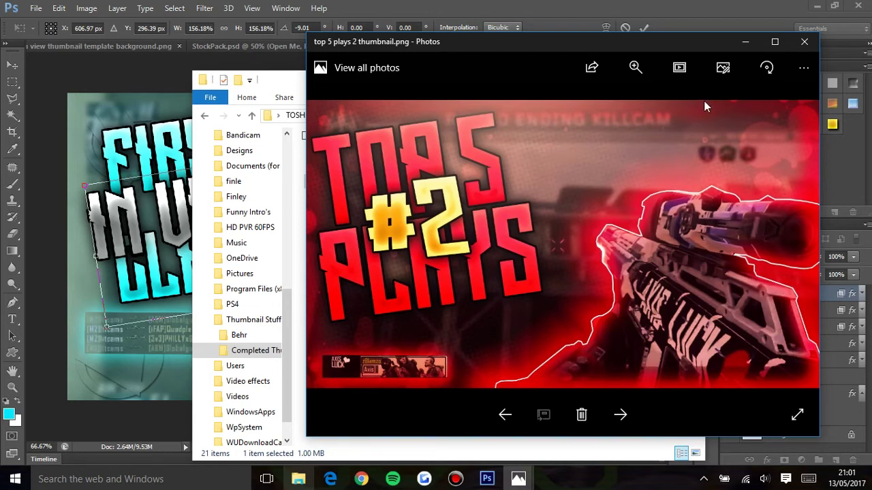
{"action": "left_click", "coordinate": [804, 42]}
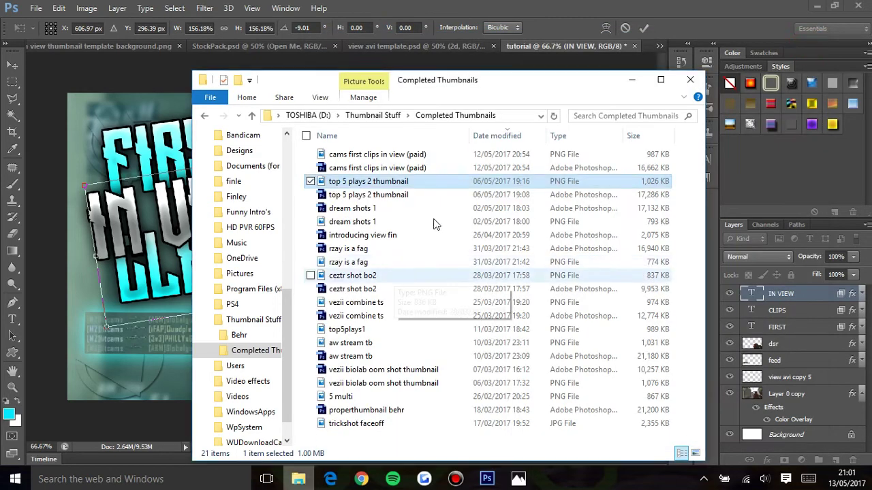
{"action": "left_click", "coordinate": [689, 80]}
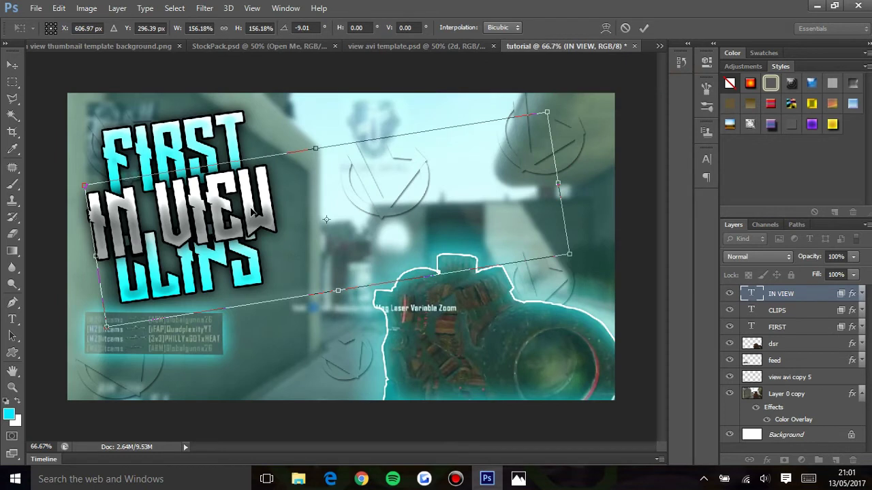
- Resize the IN VIEW text to about 175% width and 140% height, place it between FIRST and CLIPS, and compare it with the reference thumbnail
{"action": "left_click_drag", "start_coordinate": [316, 146], "coordinate": [326, 175]}
{"action": "left_click_drag", "start_coordinate": [239, 213], "coordinate": [233, 185]}
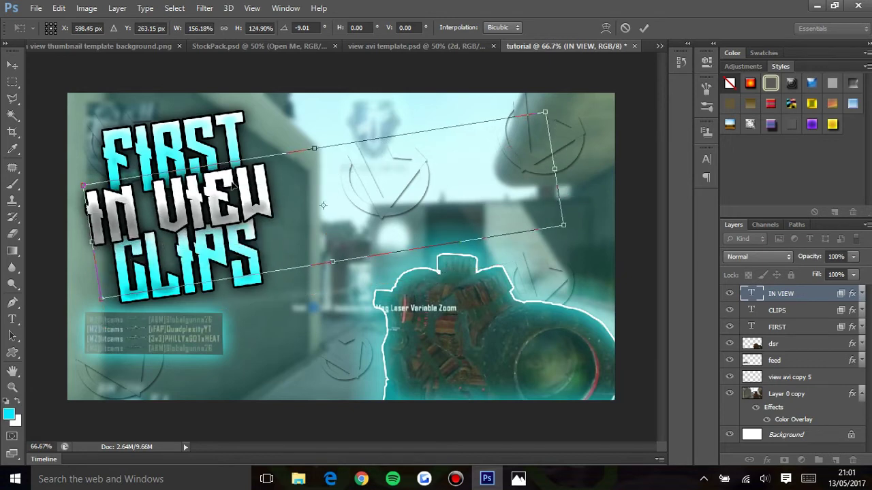
{"action": "left_click_drag", "start_coordinate": [543, 110], "coordinate": [593, 103]}
{"action": "left_click_drag", "start_coordinate": [196, 199], "coordinate": [201, 208]}
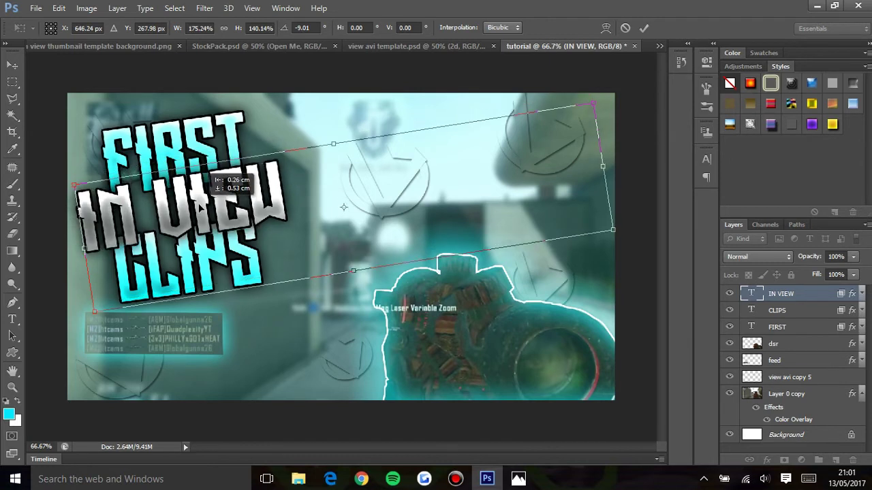
{"action": "key", "text": "Return"}
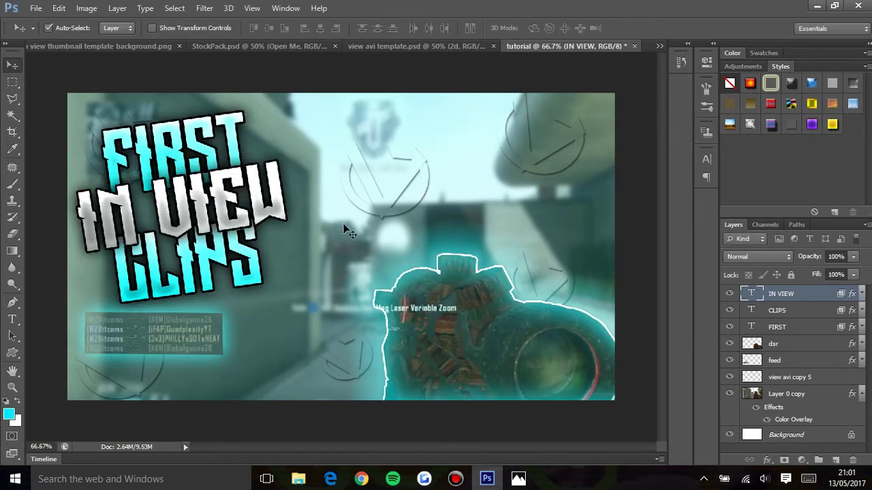
{"action": "left_click", "coordinate": [519, 479]}
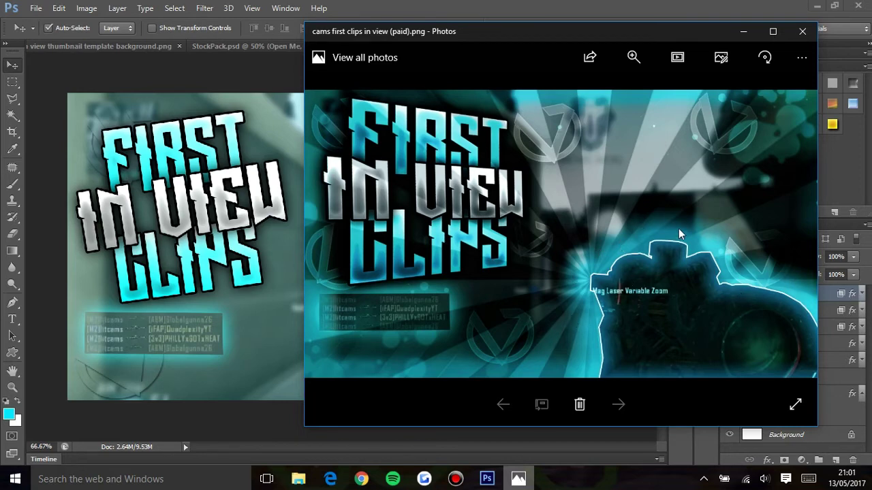
{"action": "left_click", "coordinate": [743, 31]}
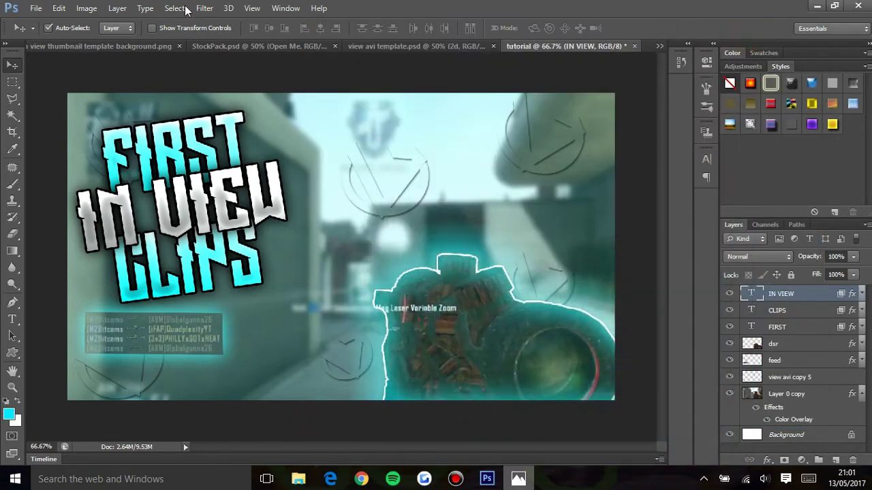
- Close the thumbnail template background image and the view avi template document without saving
{"action": "left_click", "coordinate": [250, 46]}
{"action": "left_click", "coordinate": [185, 46]}
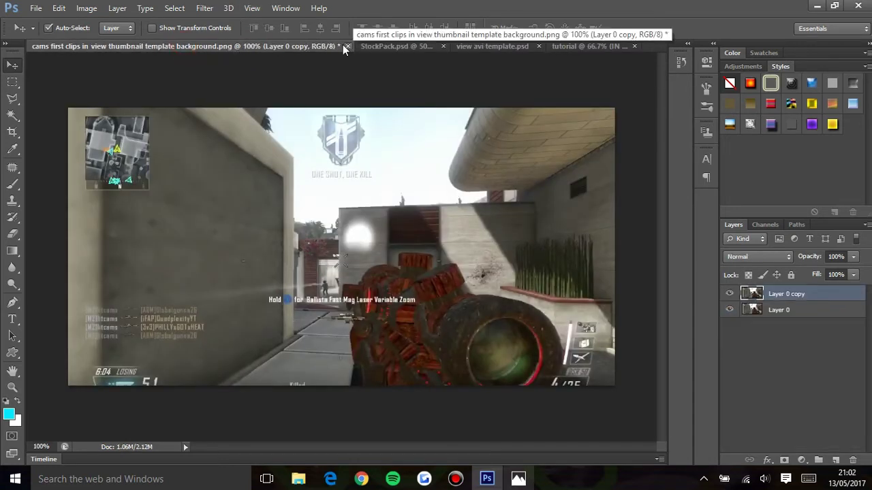
{"action": "left_click", "coordinate": [346, 46]}
{"action": "left_click", "coordinate": [422, 184]}
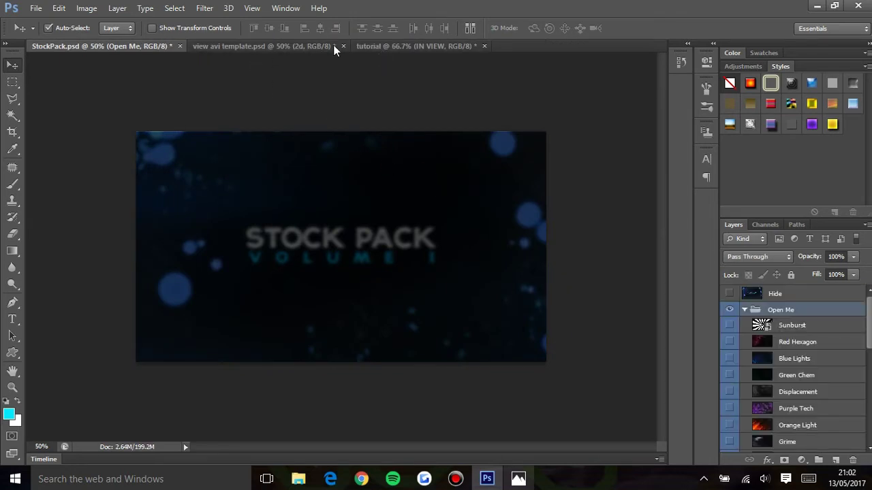
{"action": "left_click", "coordinate": [233, 47]}
{"action": "left_click", "coordinate": [343, 46]}
{"action": "left_click", "coordinate": [421, 183]}
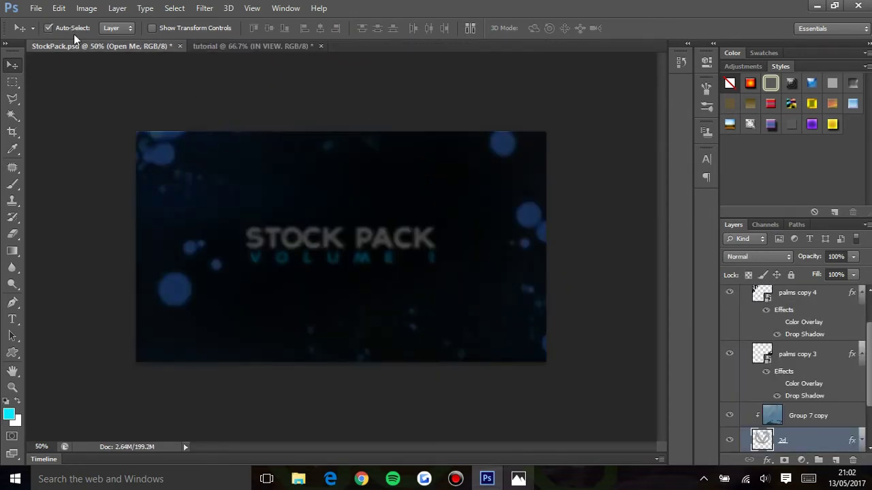
- Preview the Sunburst layer in the StockPack document and hide it again
{"action": "left_click", "coordinate": [209, 50]}
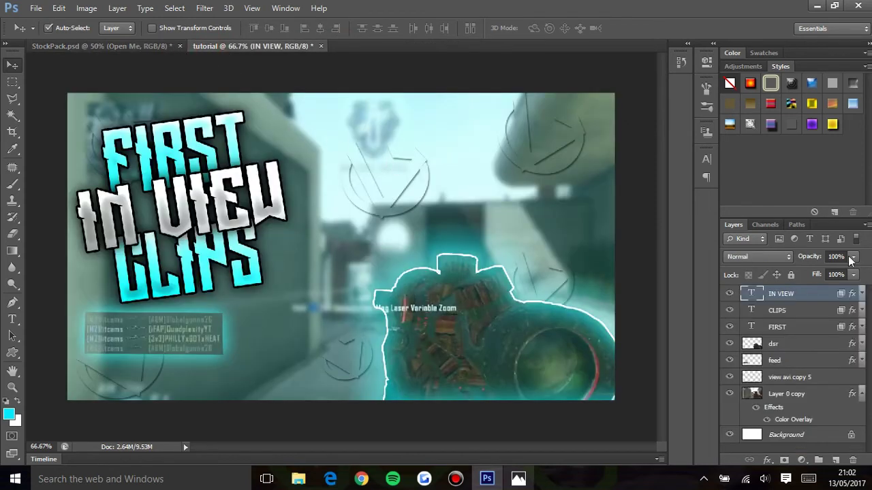
{"action": "left_click", "coordinate": [115, 47]}
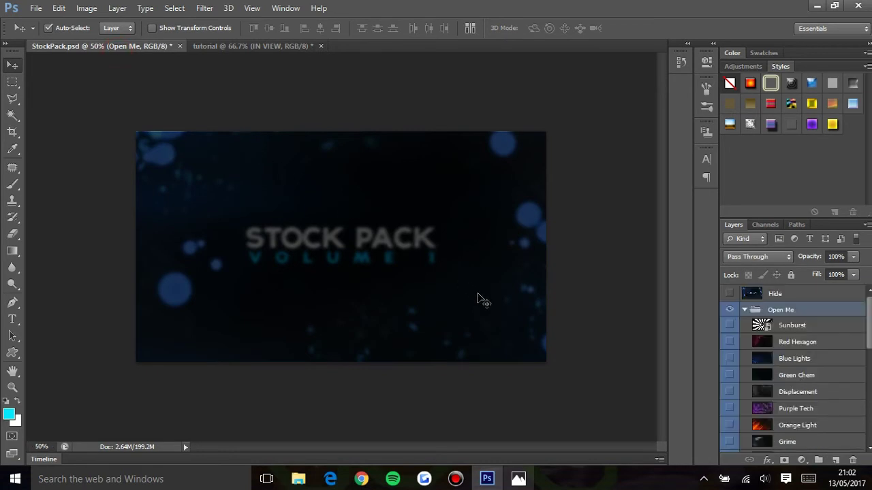
{"action": "left_click", "coordinate": [730, 327]}
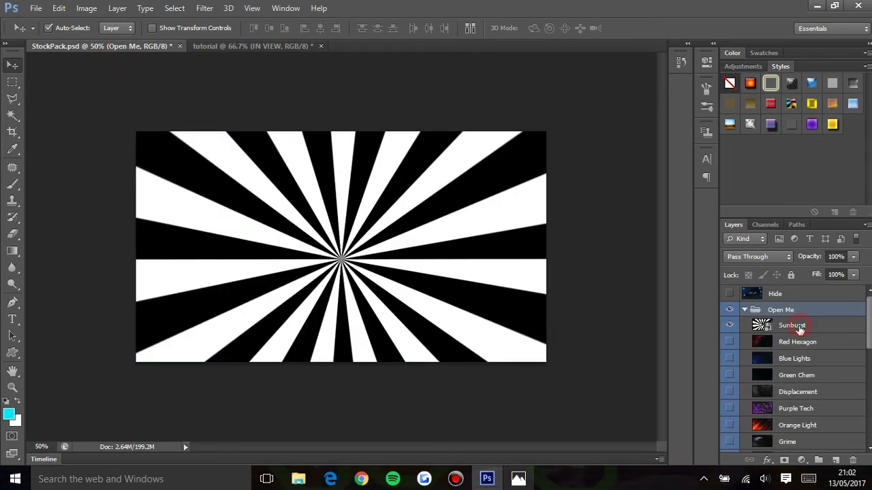
{"action": "left_click", "coordinate": [800, 328]}
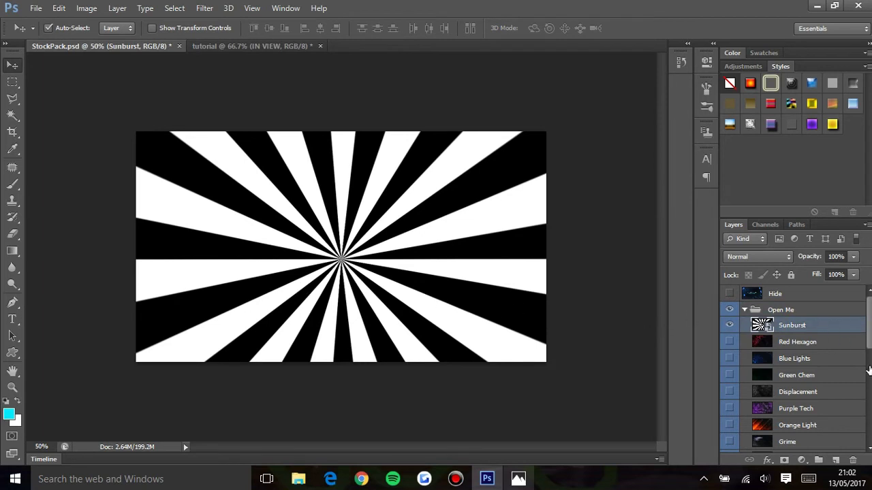
{"action": "left_click", "coordinate": [729, 327]}
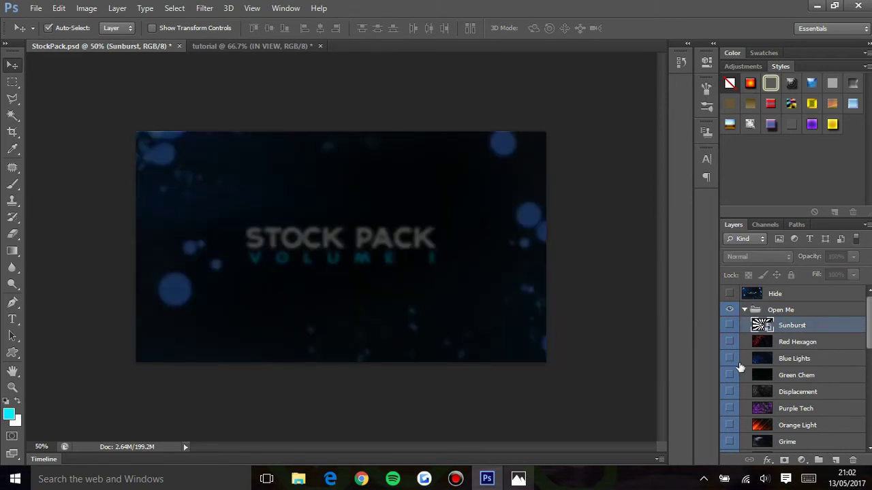
- Show the Red Bottom Light layer in the stock pack and copy it into the tutorial document
{"action": "scroll", "coordinate": [745, 375], "scroll_direction": "down", "scroll_amount": 5}
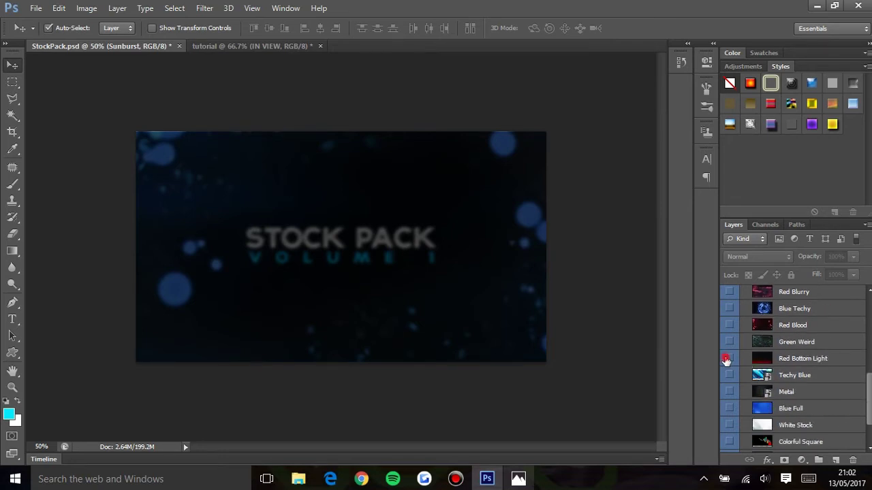
{"action": "left_click", "coordinate": [726, 361]}
{"action": "left_click", "coordinate": [770, 360]}
{"action": "left_click_drag", "start_coordinate": [410, 335], "coordinate": [338, 322]}
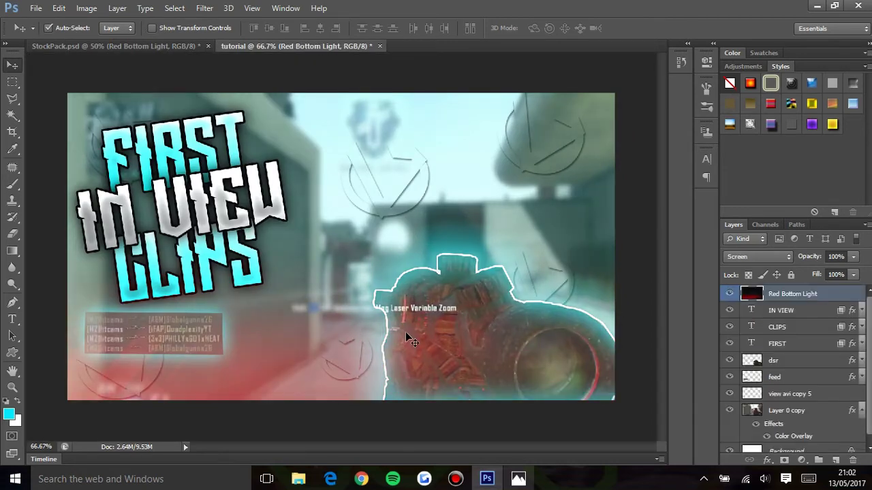
- Nudge the Red Bottom Light layer vertically until its glow covers the lower part of the thumbnail
{"action": "key", "text": "ctrl+minus"}
{"action": "key", "text": "ctrl+minus"}
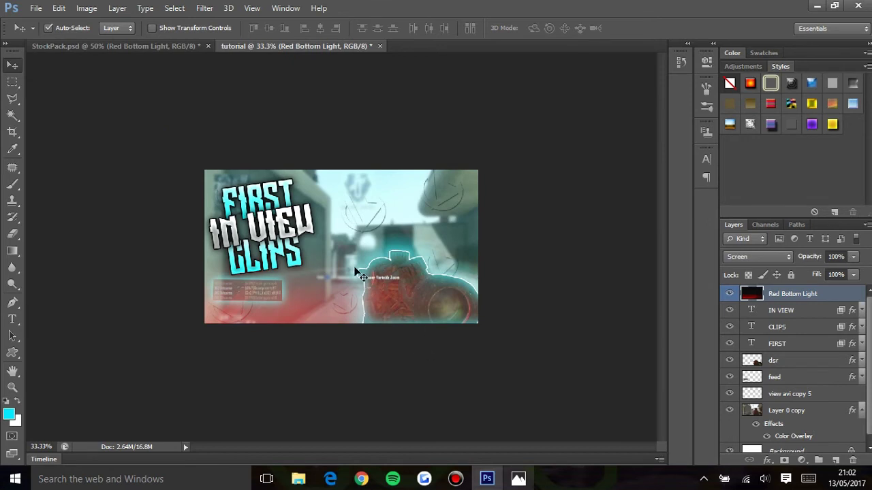
{"action": "key", "text": "ctrl+t"}
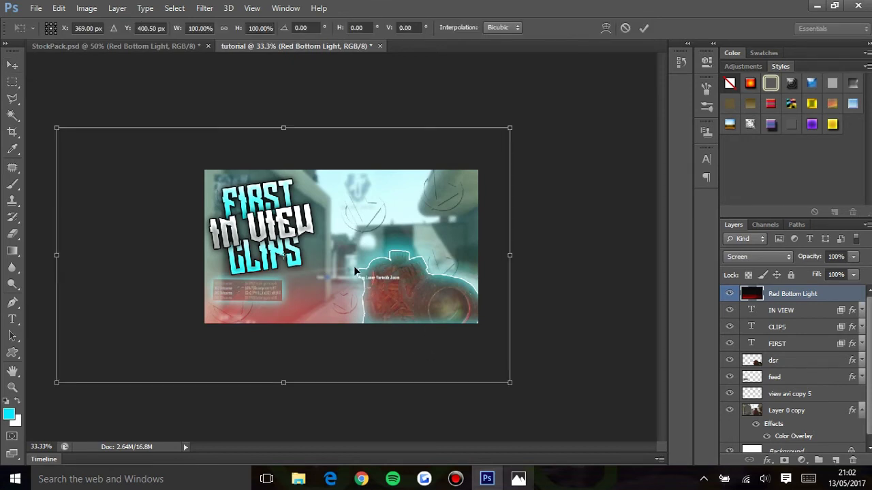
{"action": "key", "text": "Up"}
{"action": "key", "text": "Up"}
{"action": "key", "text": "Up"}
{"action": "key", "text": "Up"}
{"action": "key", "text": "Up"}
{"action": "key", "text": "Up"}
{"action": "key", "text": "Up"}
{"action": "key", "text": "Up"}
{"action": "key", "text": "Up"}
{"action": "key", "text": "Up"}
{"action": "key", "text": "Up"}
{"action": "key", "text": "Up"}
{"action": "key", "text": "Up"}
{"action": "key", "text": "Up"}
{"action": "key", "text": "Up"}
{"action": "key", "text": "Up"}
{"action": "key", "text": "Up"}
{"action": "key", "text": "Up"}
{"action": "key", "text": "Up"}
{"action": "key", "text": "Up"}
{"action": "key", "text": "Up"}
{"action": "key", "text": "Up"}
{"action": "key", "text": "Up"}
{"action": "key", "text": "Up"}
{"action": "key", "text": "Up"}
{"action": "key", "text": "Up"}
{"action": "key", "text": "Up"}
{"action": "key", "text": "Up"}
{"action": "key", "text": "Up"}
{"action": "key", "text": "Up"}
{"action": "key", "text": "Up"}
{"action": "key", "text": "Up"}
{"action": "key", "text": "Up"}
{"action": "key", "text": "Up"}
{"action": "key", "text": "Up"}
{"action": "key", "text": "Up"}
{"action": "key", "text": "Up"}
{"action": "key", "text": "Up"}
{"action": "key", "text": "Up"}
{"action": "key", "text": "Up"}
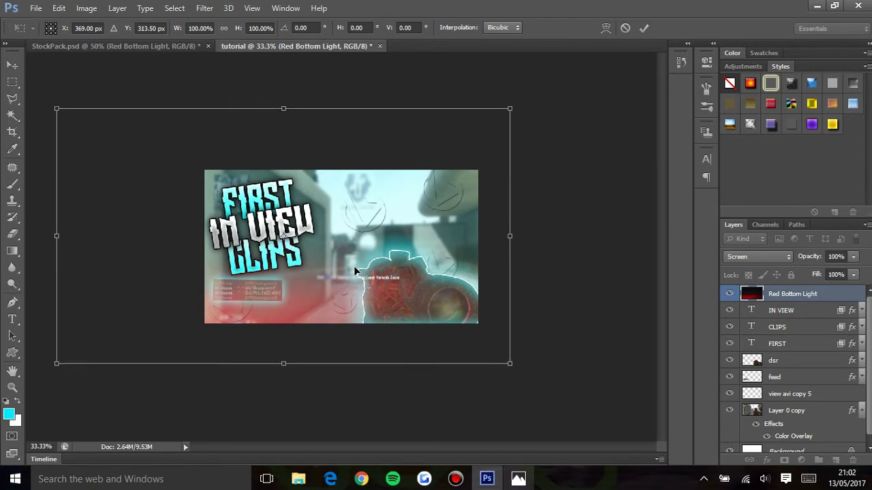
{"action": "key", "text": "Down"}
{"action": "key", "text": "Down"}
{"action": "key", "text": "Down"}
{"action": "key", "text": "Down"}
{"action": "key", "text": "Down"}
{"action": "key", "text": "Down"}
{"action": "key", "text": "Down"}
{"action": "key", "text": "Down"}
{"action": "key", "text": "Down"}
{"action": "key", "text": "Down"}
{"action": "key", "text": "Down"}
{"action": "key", "text": "Down"}
{"action": "key", "text": "Down"}
{"action": "key", "text": "Down"}
{"action": "key", "text": "Down"}
{"action": "key", "text": "Down"}
{"action": "key", "text": "Down"}
{"action": "key", "text": "Down"}
{"action": "key", "text": "Down"}
{"action": "key", "text": "Down"}
{"action": "key", "text": "Down"}
{"action": "key", "text": "Down"}
{"action": "key", "text": "Down"}
{"action": "key", "text": "Down"}
{"action": "key", "text": "Return"}
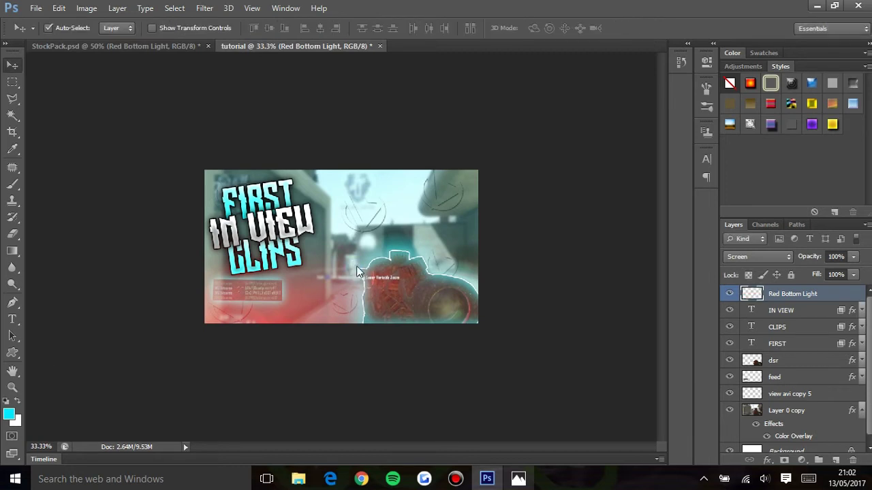
- Move the Red Bottom Light layer directly above Layer 0 copy in the layer order
{"action": "left_click_drag", "start_coordinate": [796, 297], "coordinate": [793, 436]}
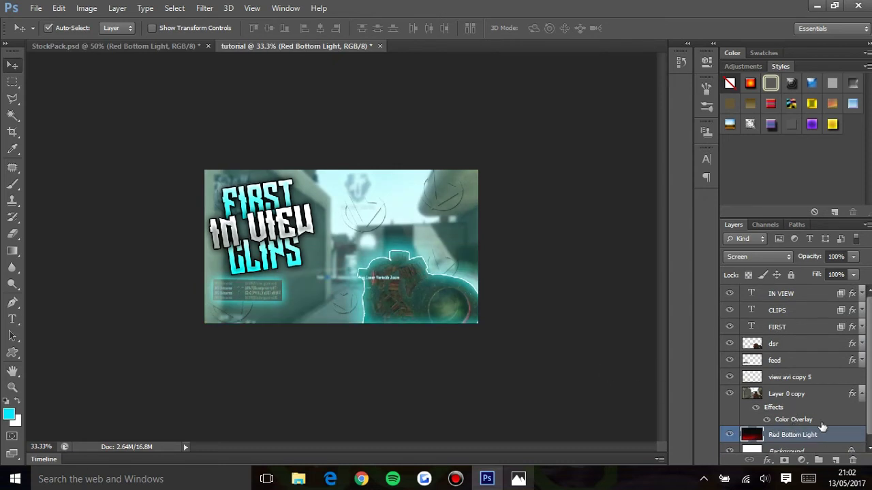
{"action": "left_click_drag", "start_coordinate": [816, 436], "coordinate": [817, 397]}
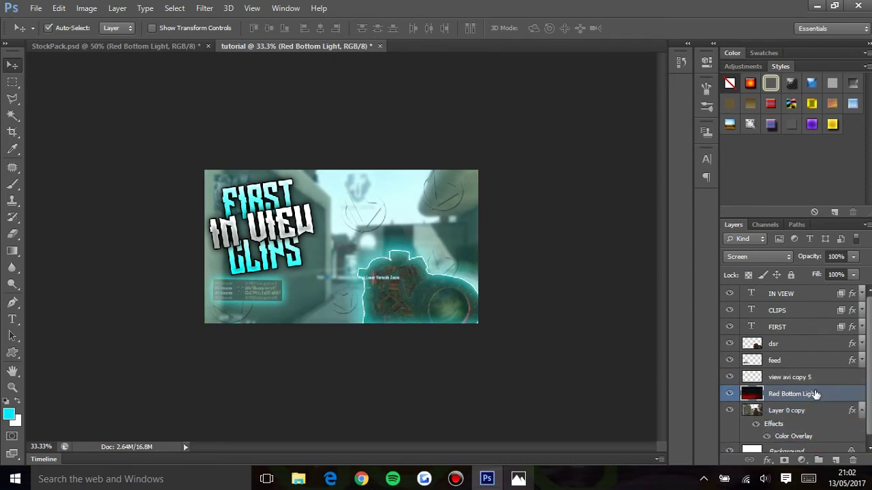
- Fully lock Layer 0 copy and delete the white Background layer
{"action": "scroll", "coordinate": [752, 408], "scroll_direction": "down", "scroll_amount": 1}
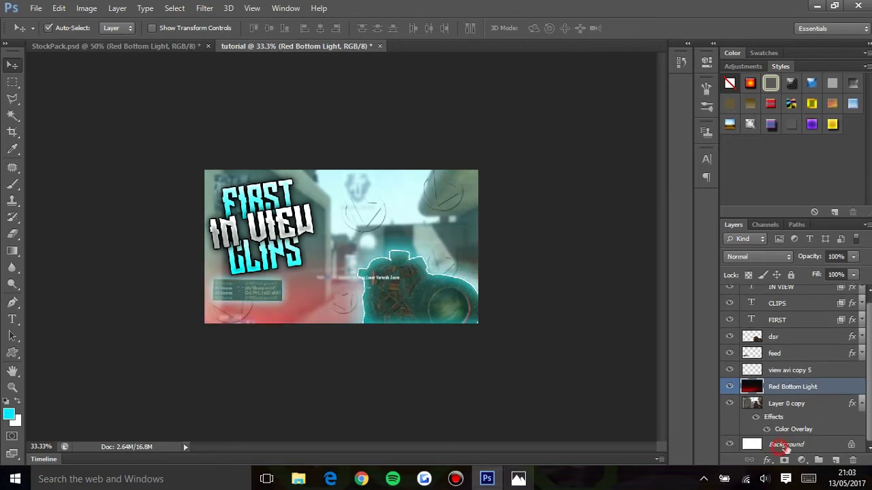
{"action": "left_click", "coordinate": [780, 444]}
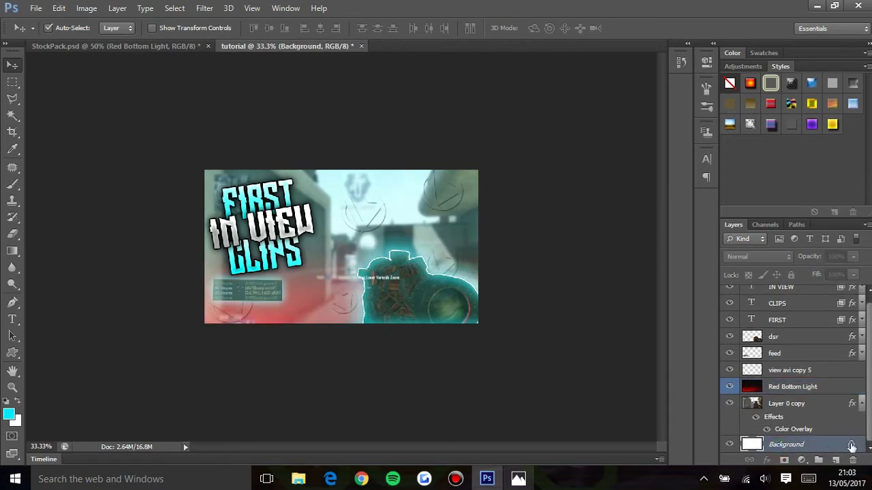
{"action": "left_click", "coordinate": [862, 404]}
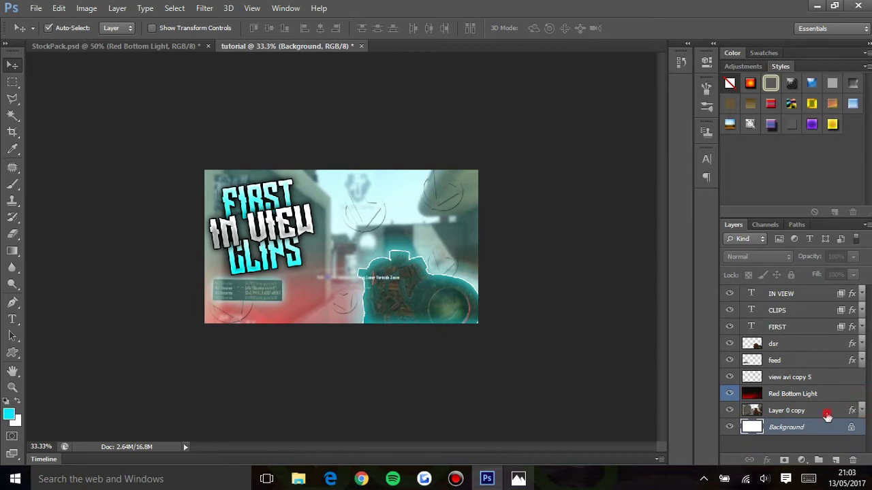
{"action": "left_click", "coordinate": [826, 412]}
{"action": "left_click", "coordinate": [791, 275]}
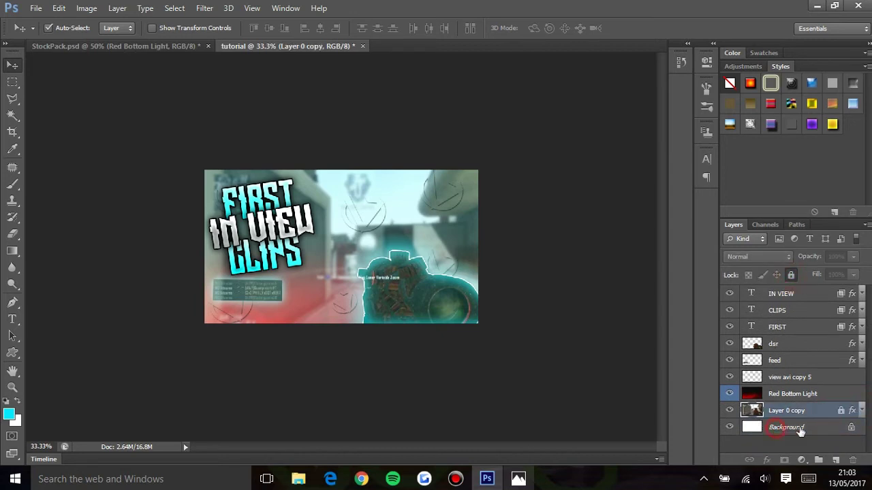
{"action": "left_click", "coordinate": [851, 428]}
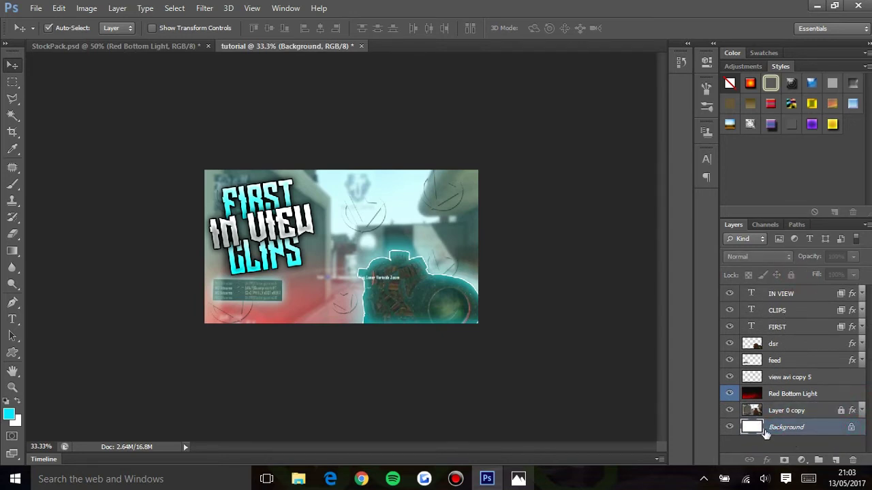
{"action": "key", "text": "Delete"}
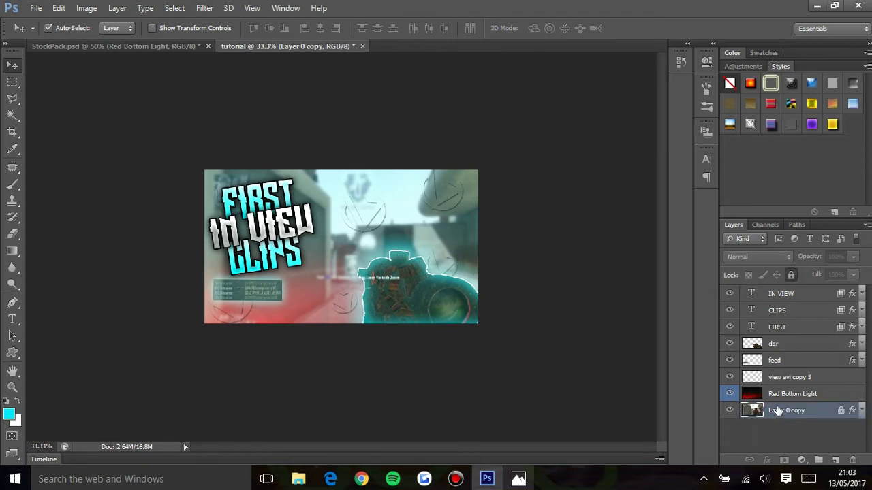
- Recolour the Red Bottom Light layer to cyan with a Hue/Saturation hue shift of +180
{"action": "left_click", "coordinate": [793, 393]}
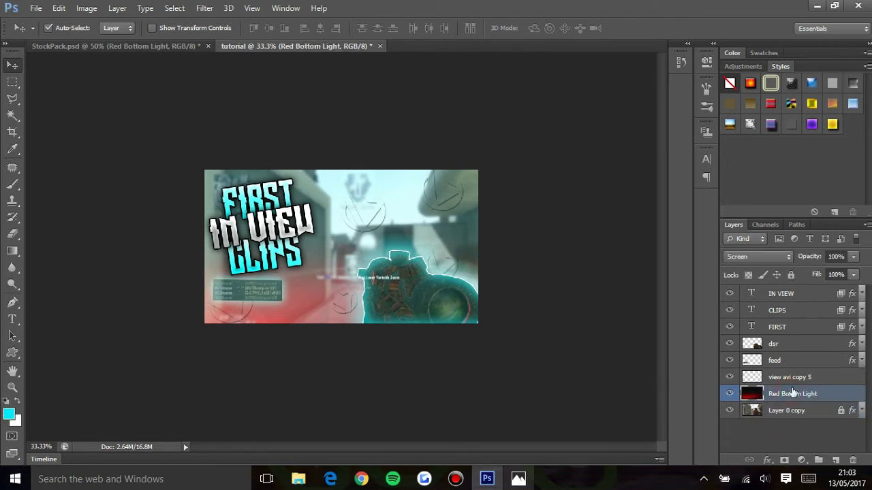
{"action": "key", "text": "ctrl+plus"}
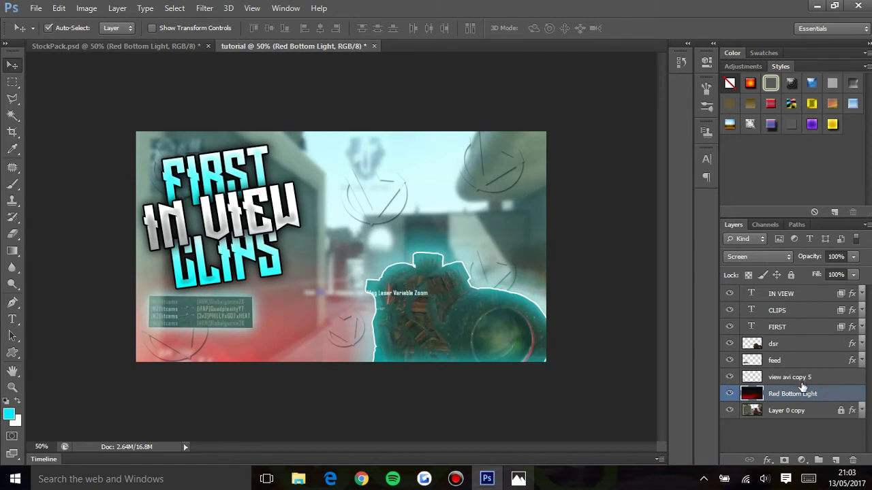
{"action": "key", "text": "ctrl+u"}
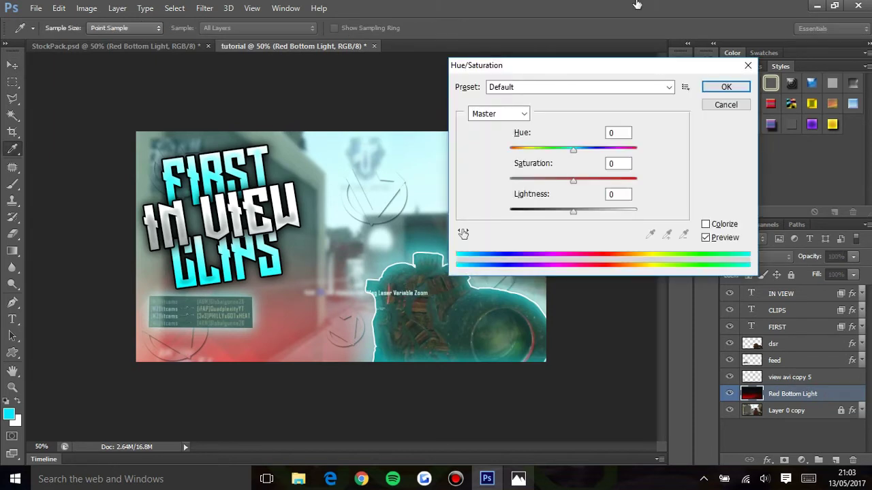
{"action": "left_click_drag", "start_coordinate": [587, 68], "coordinate": [620, 68]}
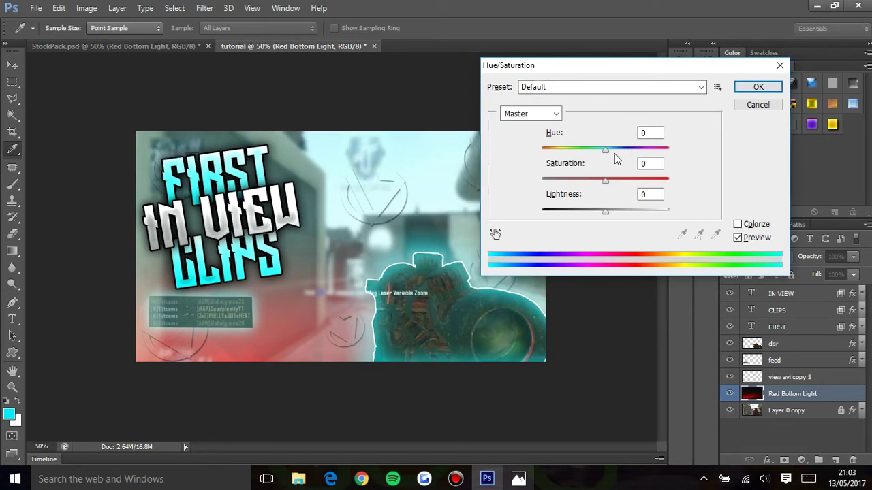
{"action": "left_click_drag", "start_coordinate": [605, 149], "coordinate": [692, 150]}
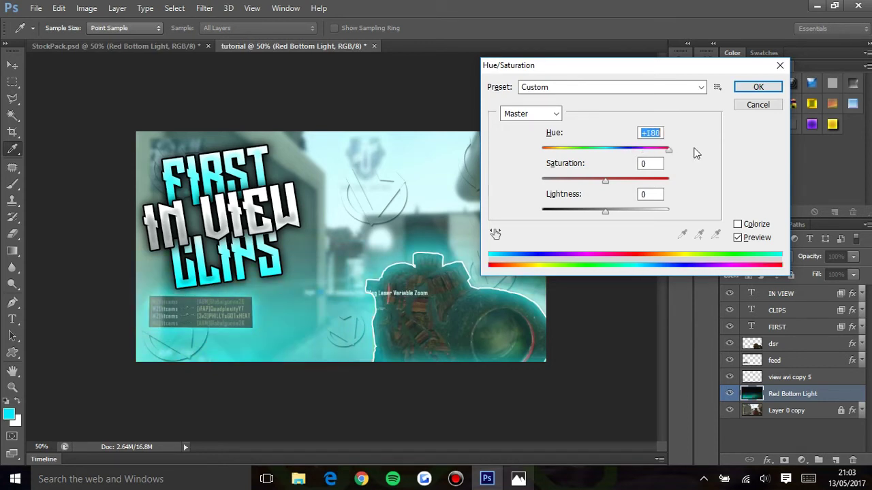
{"action": "left_click_drag", "start_coordinate": [664, 155], "coordinate": [702, 148]}
{"action": "left_click", "coordinate": [758, 87]}
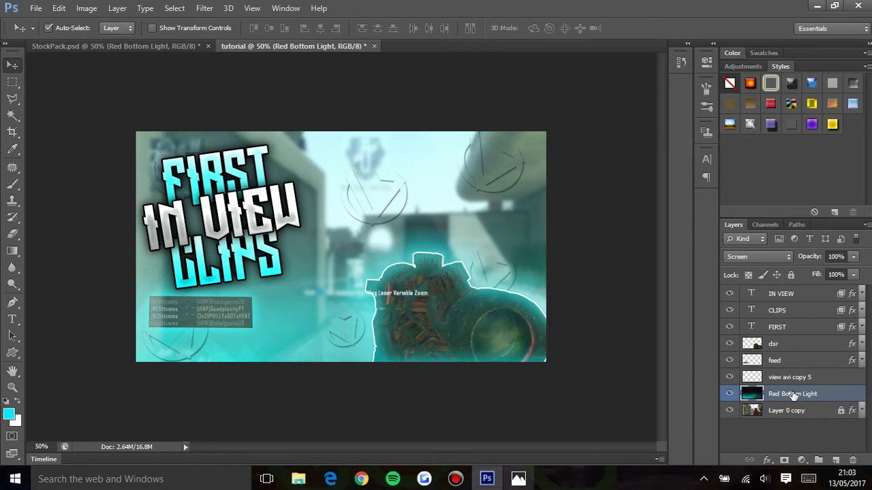
- Move the view avi copy 5 layer below Red Bottom Light and make Red Bottom Light the active layer
{"action": "left_click_drag", "start_coordinate": [795, 379], "coordinate": [793, 404]}
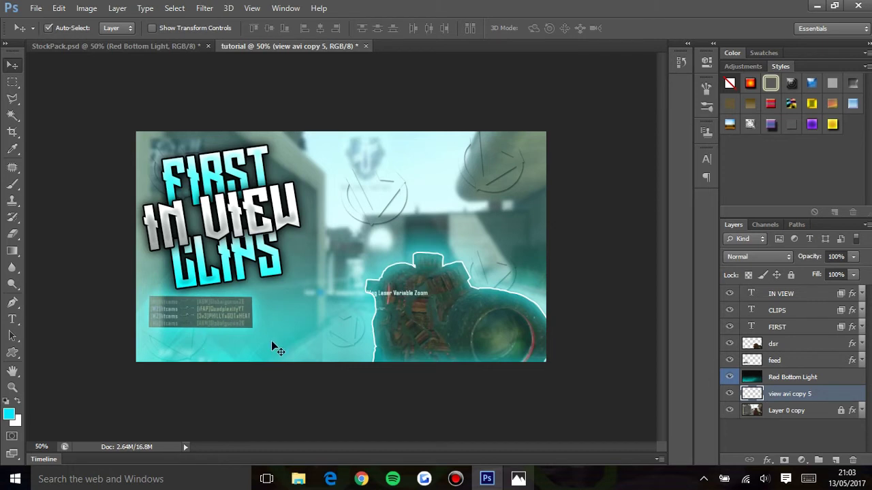
{"action": "left_click", "coordinate": [778, 380]}
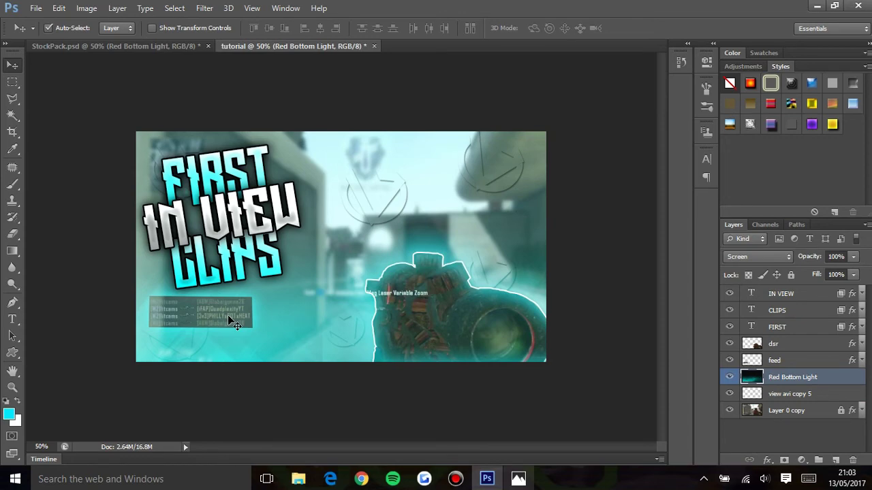
- Check the reference thumbnail, then isolate the Red Blood layer in StockPack.psd and copy it into the tutorial document above Red Bottom Light
{"action": "left_click", "coordinate": [519, 479]}
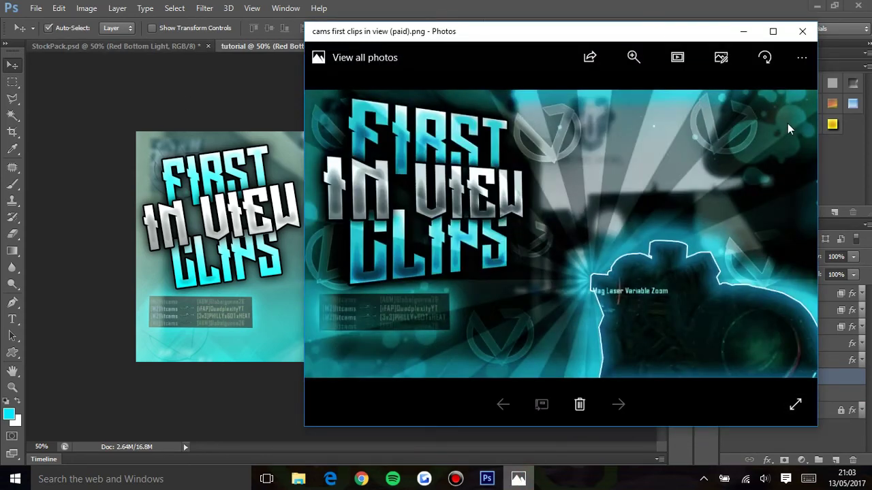
{"action": "left_click", "coordinate": [743, 32]}
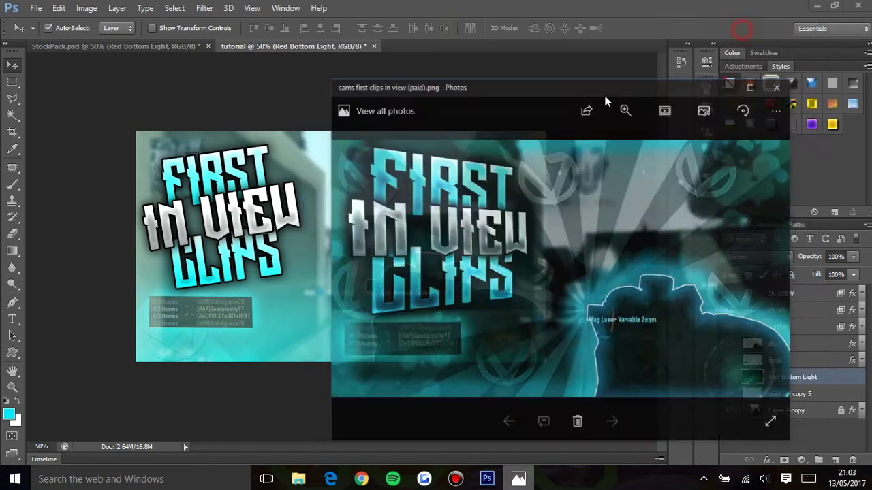
{"action": "left_click", "coordinate": [129, 47]}
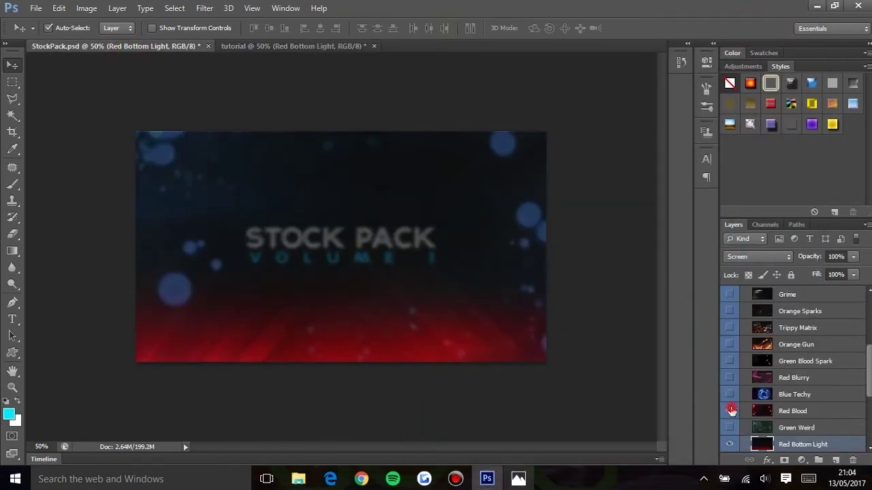
{"action": "left_click", "coordinate": [729, 411], "text": "alt"}
{"action": "left_click", "coordinate": [766, 411]}
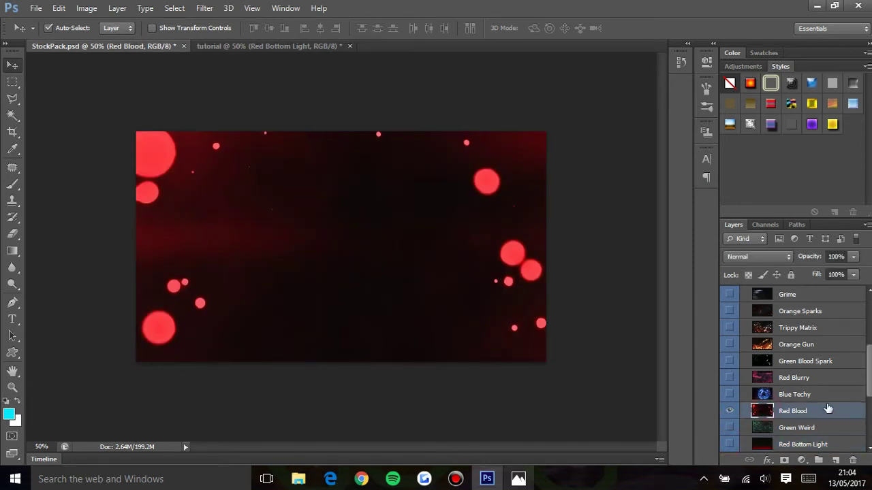
{"action": "left_click_drag", "start_coordinate": [316, 241], "coordinate": [373, 252]}
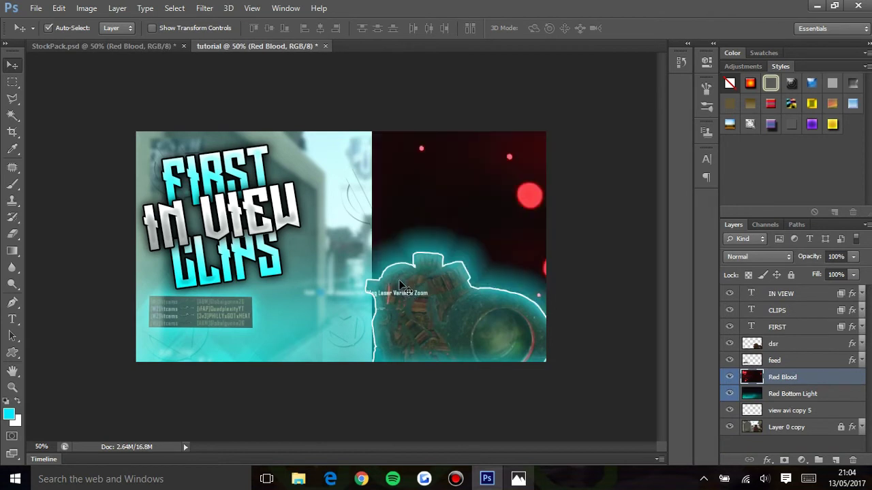
- Free-transform the Red Blood layer, scaling it to about 67% and positioning it to cover the canvas
{"action": "scroll", "coordinate": [400, 284], "scroll_direction": "down", "scroll_amount": 3}
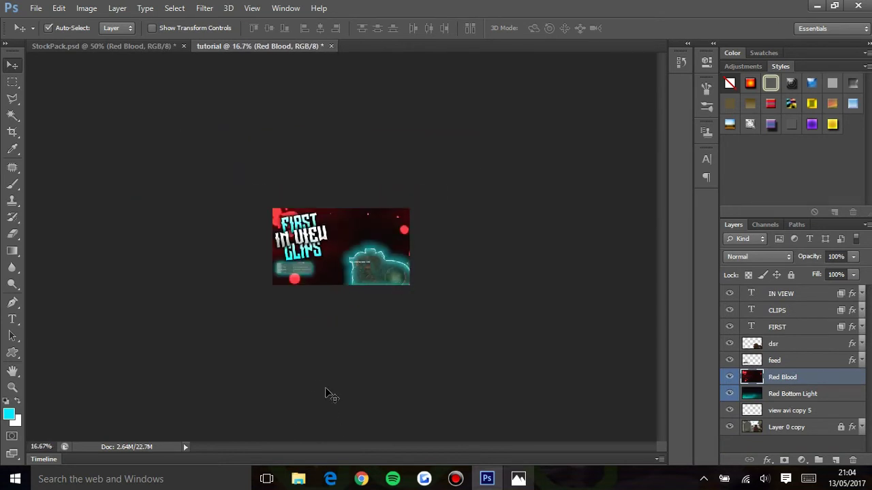
{"action": "key", "text": "ctrl+t"}
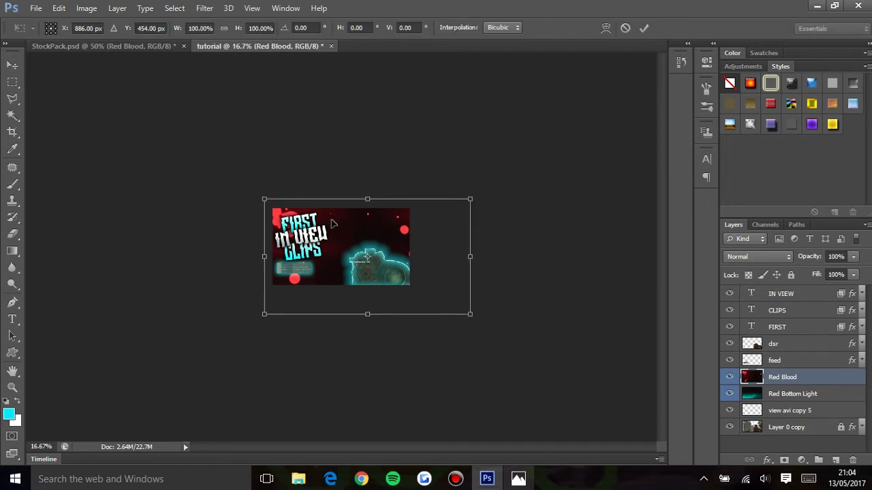
{"action": "left_click_drag", "start_coordinate": [382, 227], "coordinate": [322, 238]}
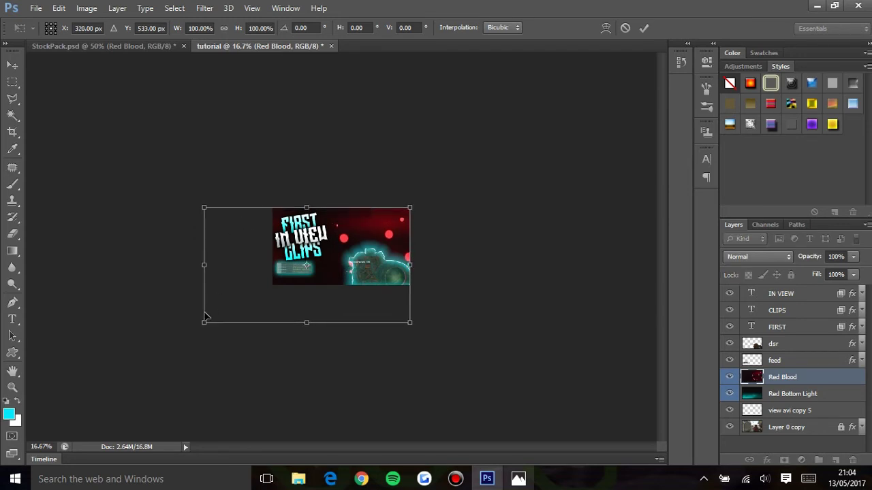
{"action": "left_click_drag", "start_coordinate": [204, 321], "coordinate": [270, 285]}
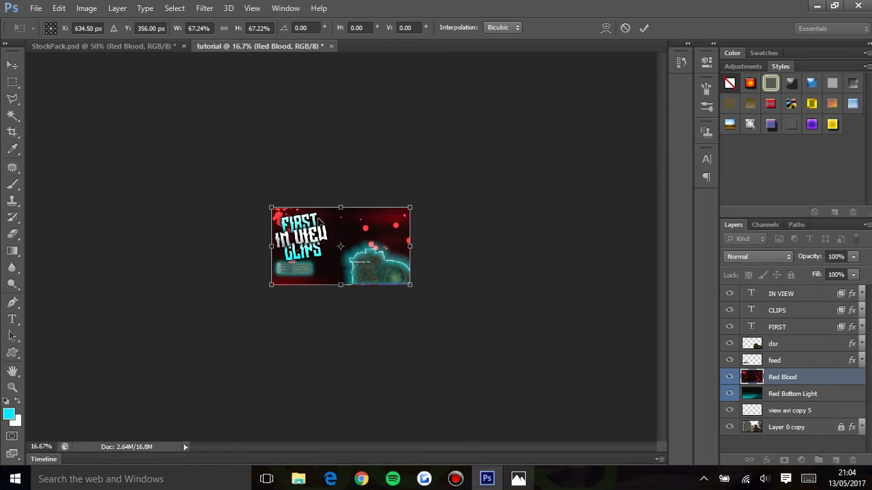
{"action": "key", "text": "ctrl+plus"}
{"action": "key", "text": "ctrl+plus"}
{"action": "key", "text": "ctrl+plus"}
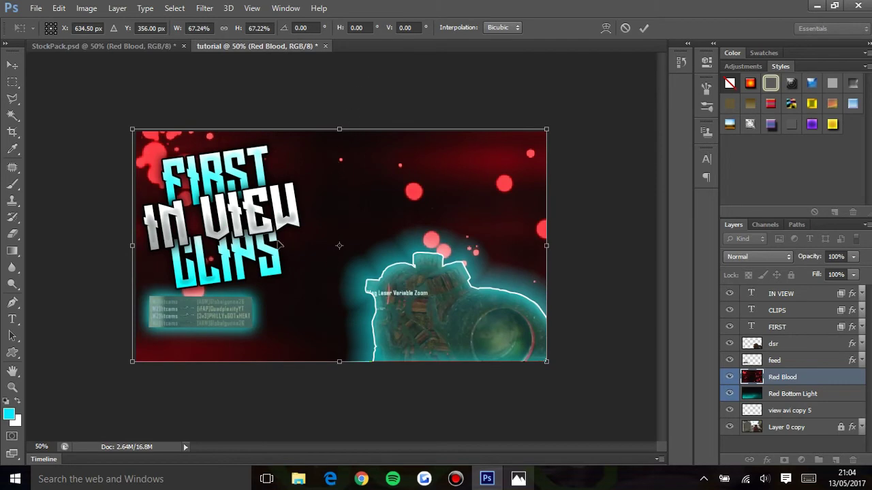
- Mirror Red Blood horizontally to match the reference and stretch it slightly past the canvas edges, to about 68% width and height
{"action": "left_click", "coordinate": [518, 479]}
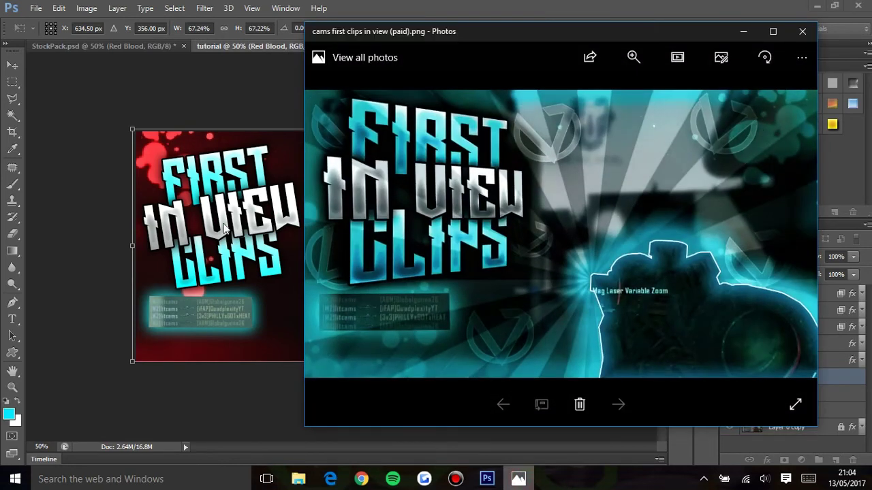
{"action": "left_click", "coordinate": [225, 229]}
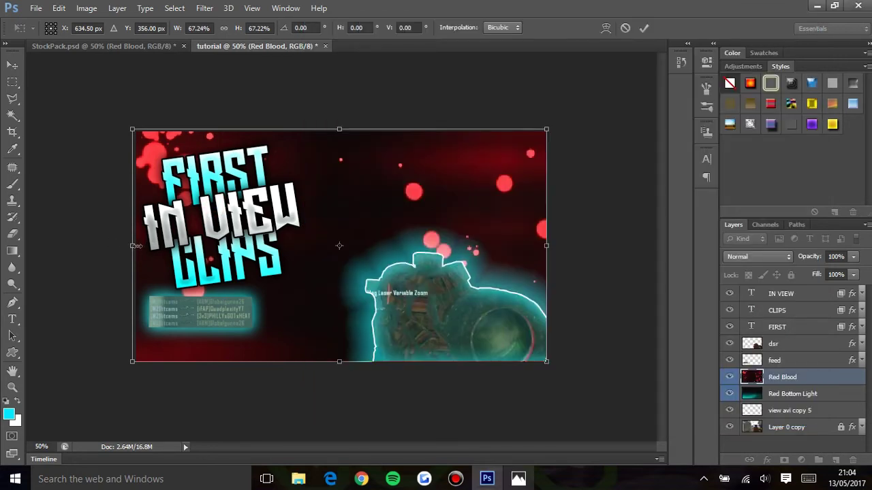
{"action": "left_click_drag", "start_coordinate": [132, 246], "coordinate": [136, 269]}
{"action": "left_click_drag", "start_coordinate": [552, 240], "coordinate": [547, 242]}
{"action": "left_click_drag", "start_coordinate": [342, 128], "coordinate": [341, 131]}
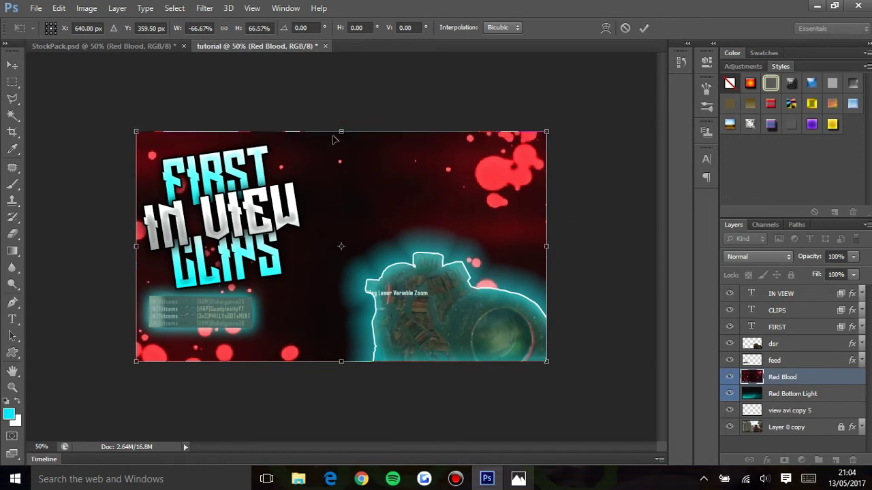
{"action": "left_click_drag", "start_coordinate": [340, 131], "coordinate": [340, 128]}
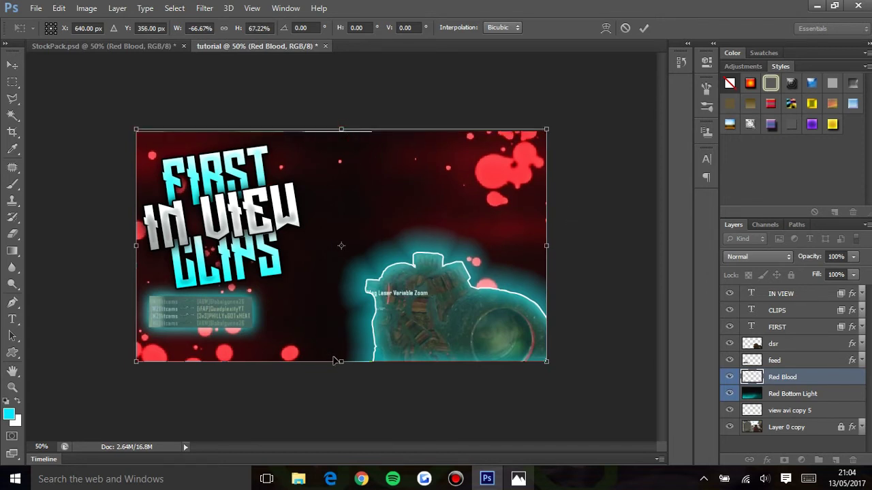
{"action": "left_click_drag", "start_coordinate": [341, 360], "coordinate": [340, 365]}
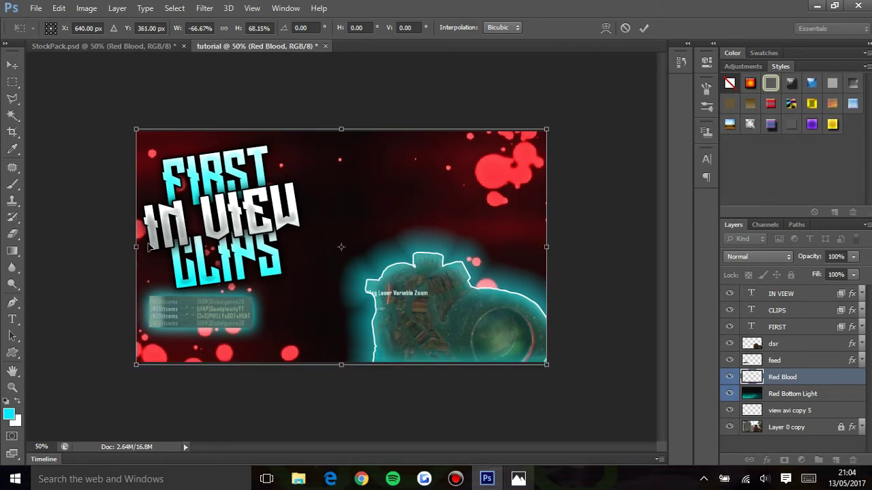
{"action": "left_click_drag", "start_coordinate": [138, 246], "coordinate": [126, 250]}
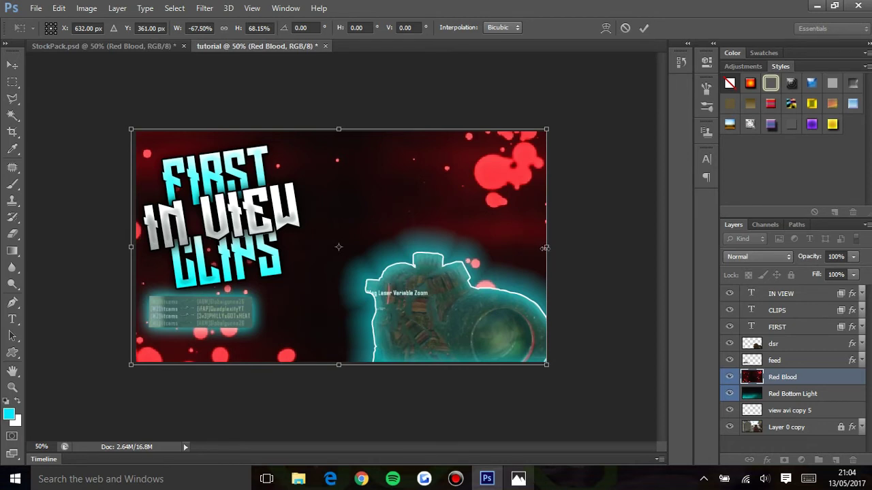
{"action": "left_click_drag", "start_coordinate": [546, 248], "coordinate": [551, 249]}
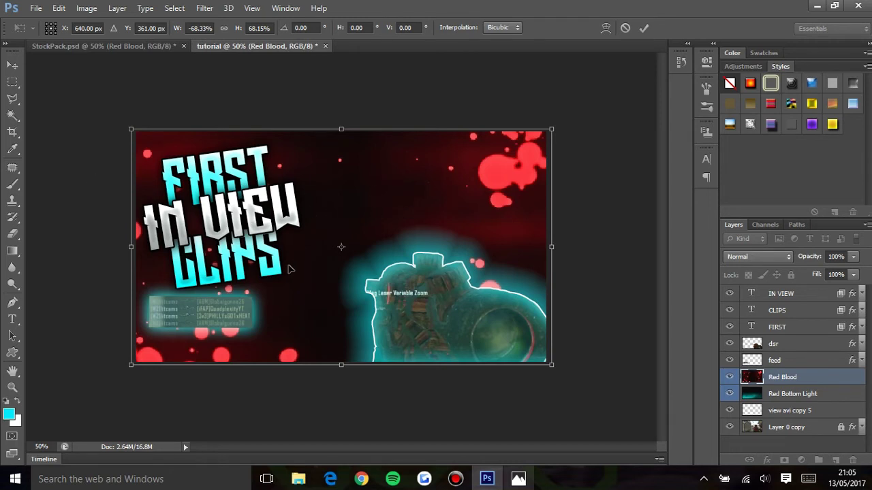
{"action": "key", "text": "ctrl+n"}
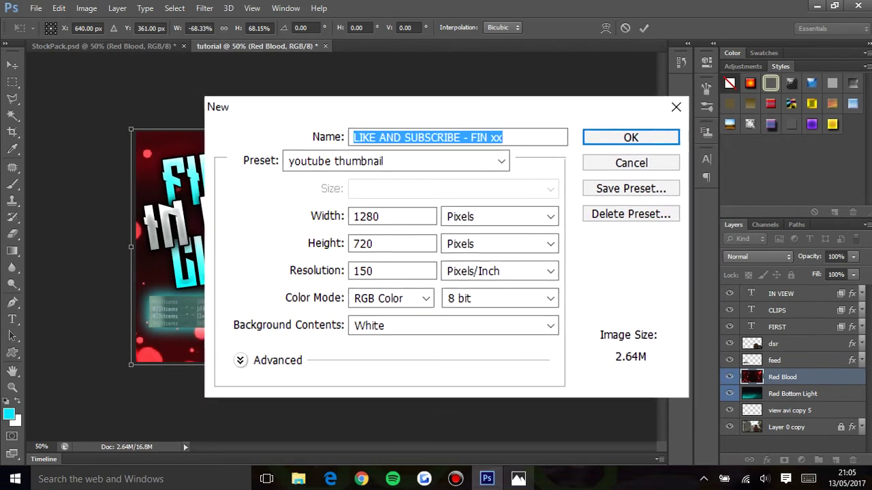
{"action": "key", "text": "Return"}
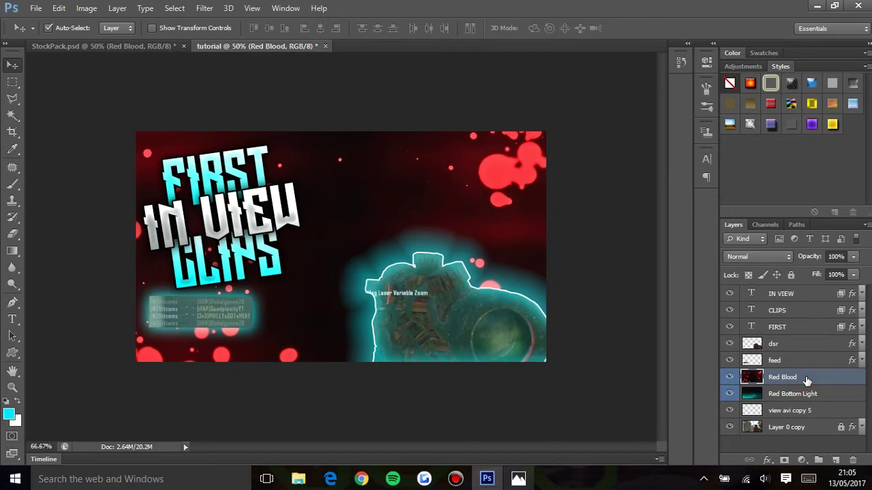
- Set the Red Blood layer's opacity to 15%
{"action": "key", "text": "ctrl+plus"}
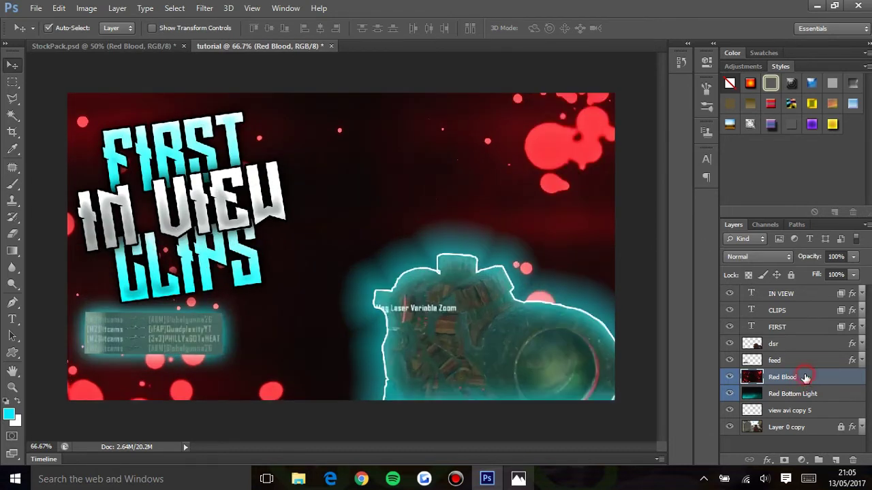
{"action": "left_click", "coordinate": [840, 256]}
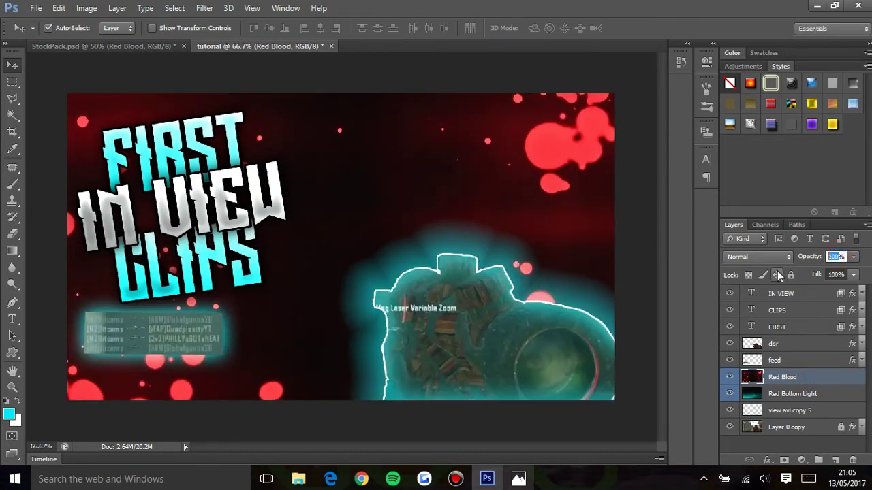
{"action": "type", "text": "15"}
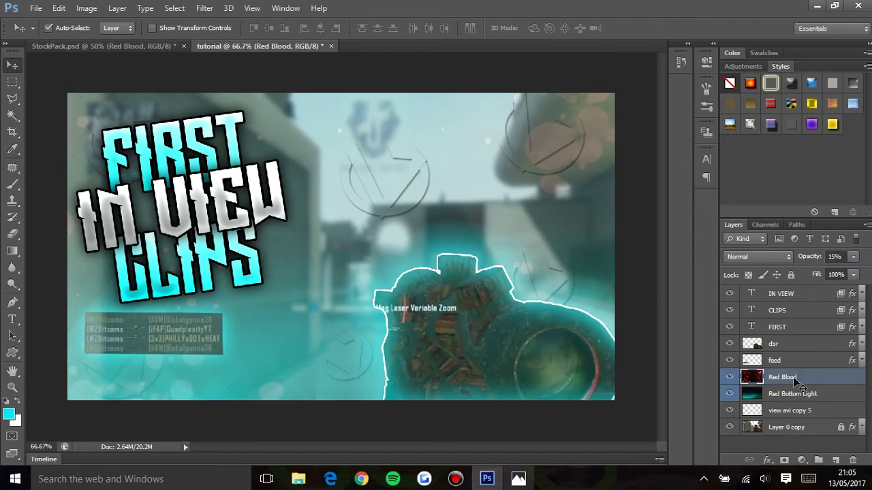
- Recolour the Red Blood layer to cyan with a Hue/Saturation hue shift of +180
{"action": "key", "text": "ctrl+u"}
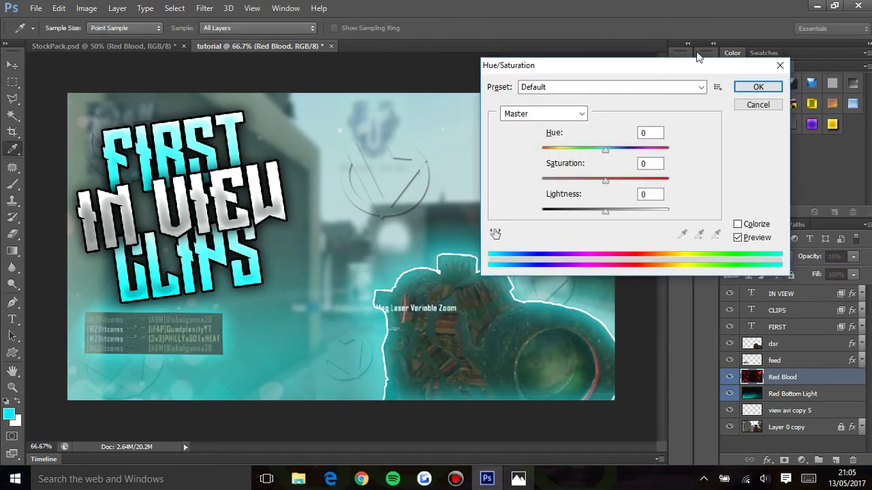
{"action": "left_click_drag", "start_coordinate": [605, 150], "coordinate": [699, 141]}
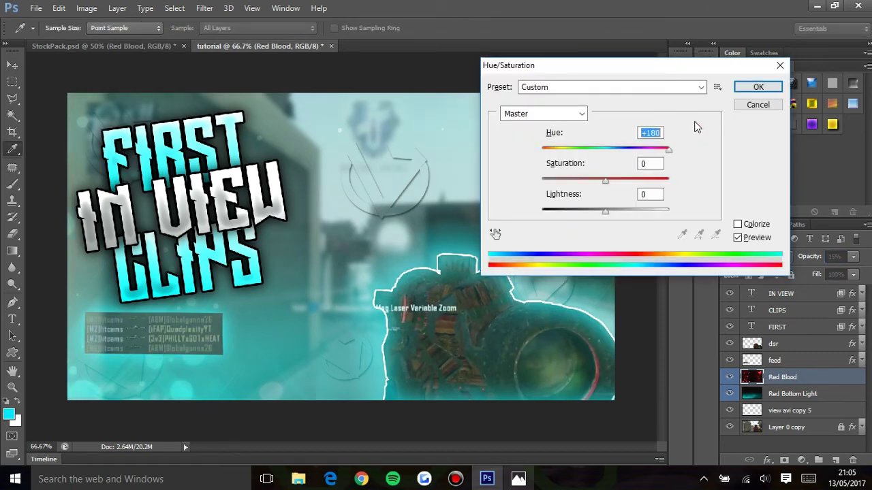
{"action": "left_click_drag", "start_coordinate": [648, 66], "coordinate": [760, 193]}
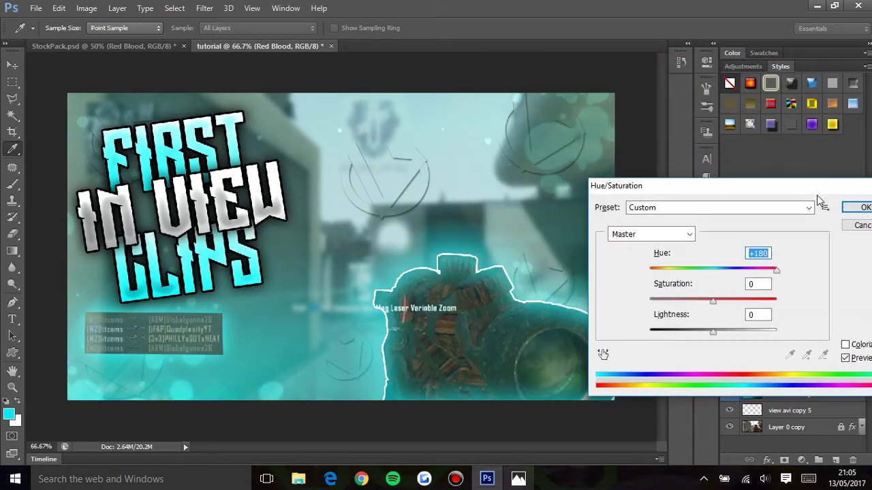
{"action": "left_click_drag", "start_coordinate": [814, 188], "coordinate": [731, 179]}
{"action": "left_click", "coordinate": [790, 201]}
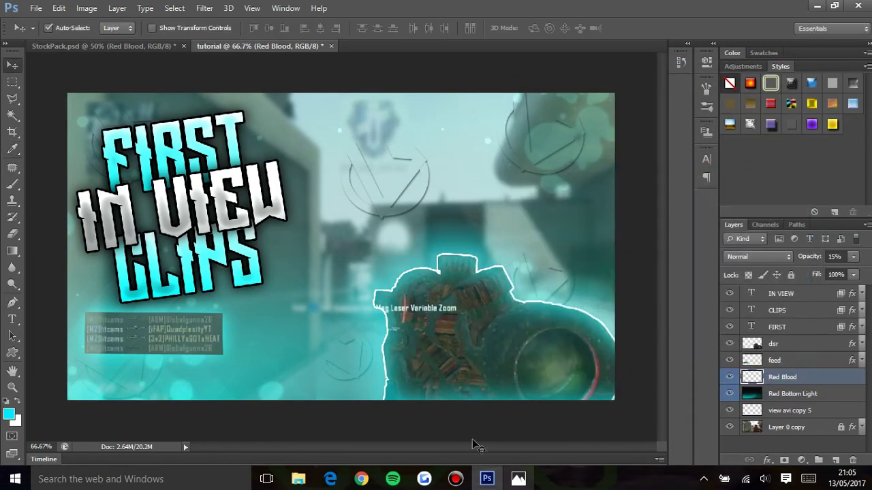
- Check the reference thumbnail, then show Sunburst instead of Red Blood in StockPack.psd and copy it into the tutorial document above Red Blood
{"action": "left_click", "coordinate": [518, 479]}
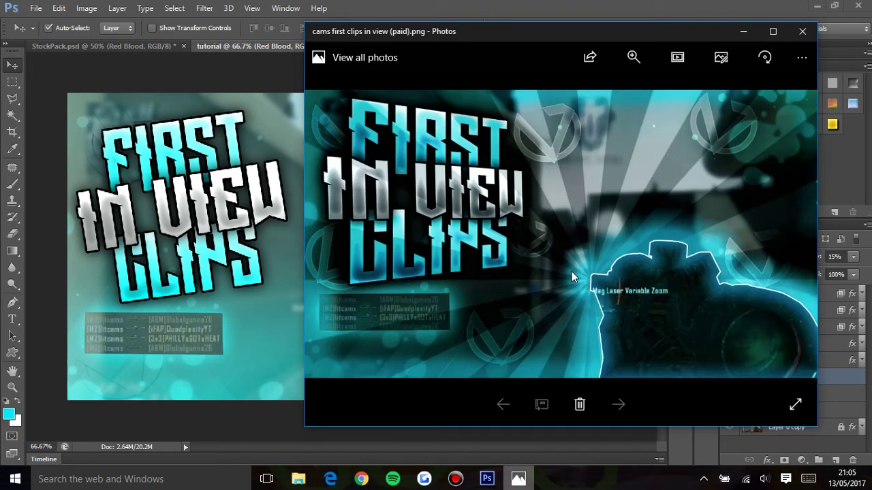
{"action": "left_click", "coordinate": [743, 31]}
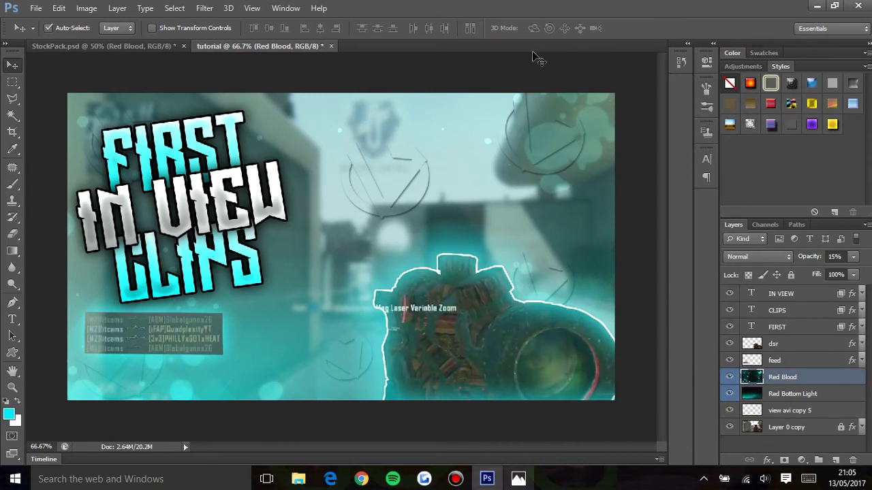
{"action": "left_click", "coordinate": [75, 45]}
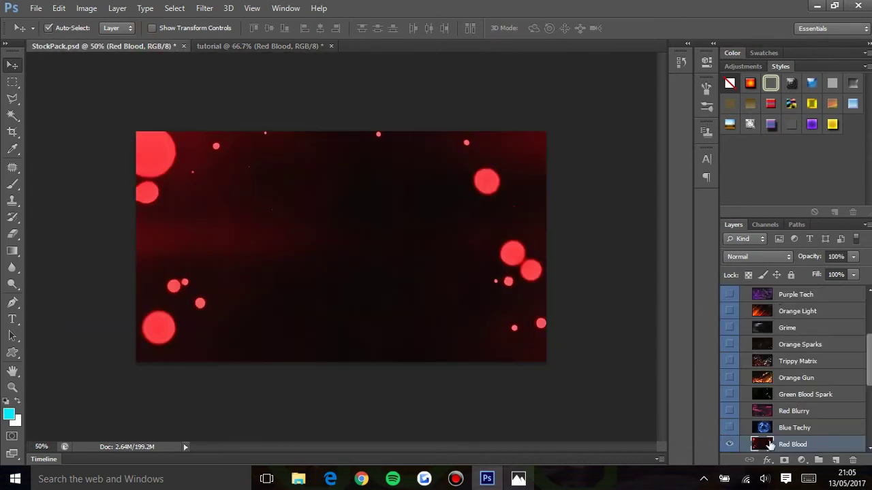
{"action": "left_click", "coordinate": [729, 444]}
{"action": "scroll", "coordinate": [784, 355], "scroll_direction": "up", "scroll_amount": 3}
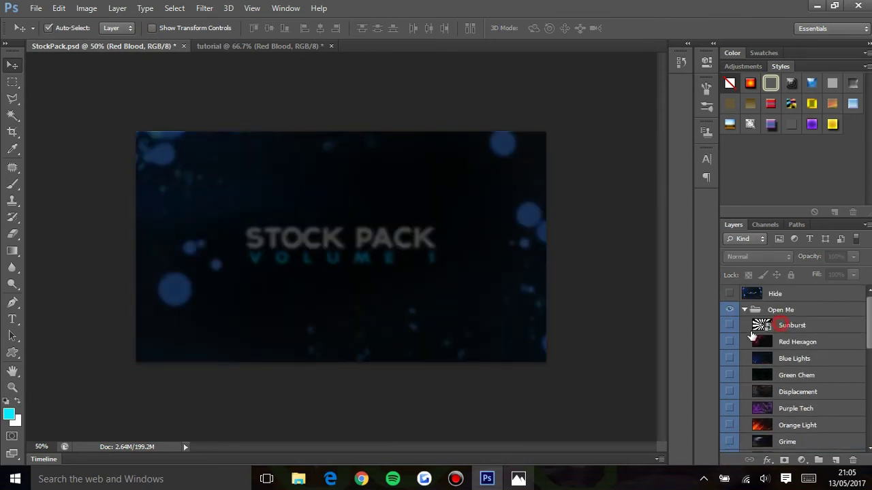
{"action": "left_click", "coordinate": [778, 327]}
{"action": "left_click", "coordinate": [729, 325]}
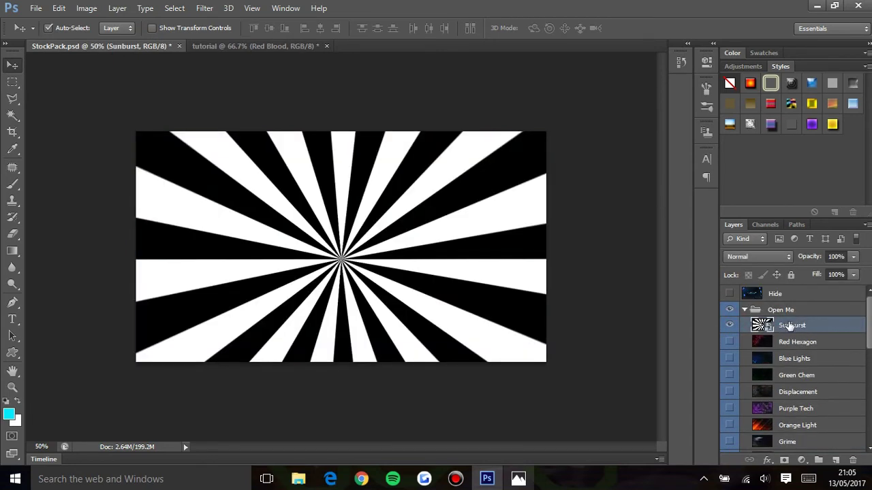
{"action": "left_click_drag", "start_coordinate": [290, 245], "coordinate": [317, 214]}
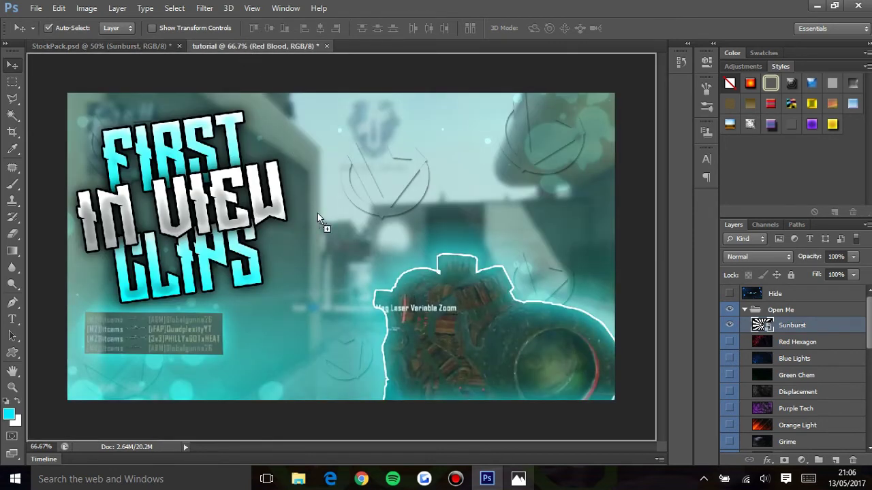
{"action": "left_click_drag", "start_coordinate": [329, 256], "coordinate": [329, 256]}
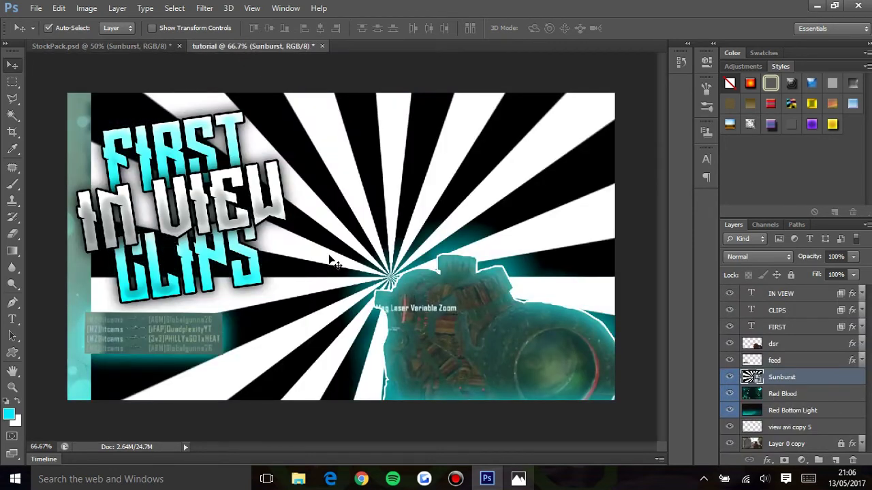
- Enlarge the Sunburst layer to about 58% width and 60% height so it covers the whole canvas
{"action": "key", "text": "ctrl+minus"}
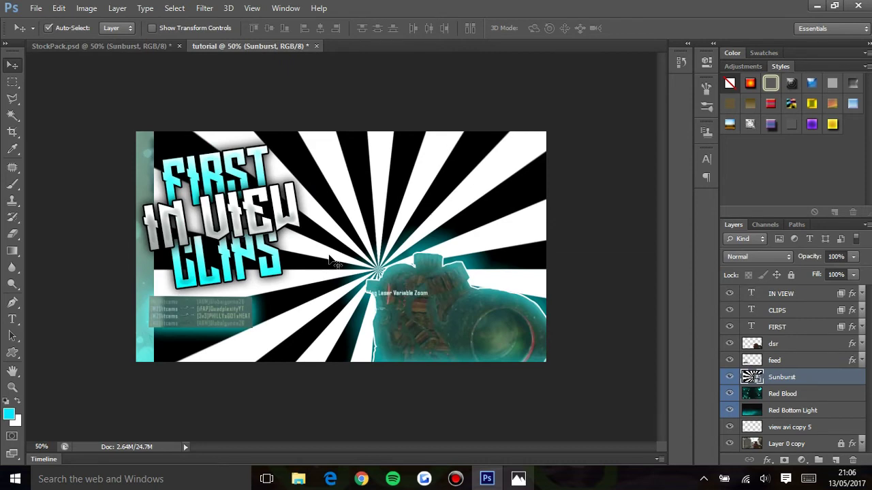
{"action": "key", "text": "ctrl+t"}
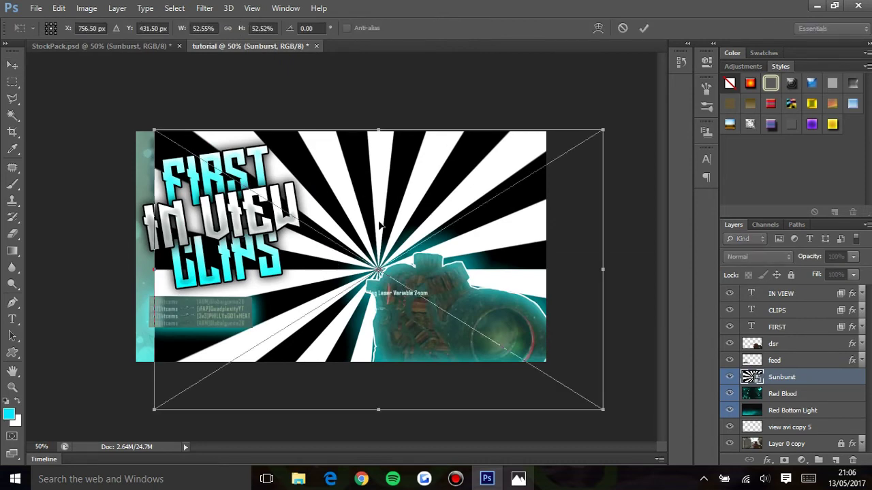
{"action": "left_click_drag", "start_coordinate": [344, 216], "coordinate": [378, 220]}
{"action": "key", "text": "ctrl+plus"}
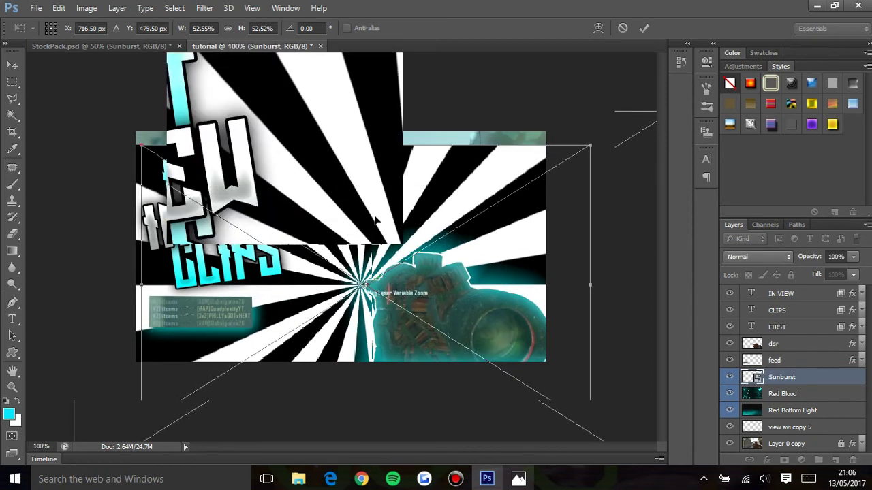
{"action": "left_click", "coordinate": [413, 261]}
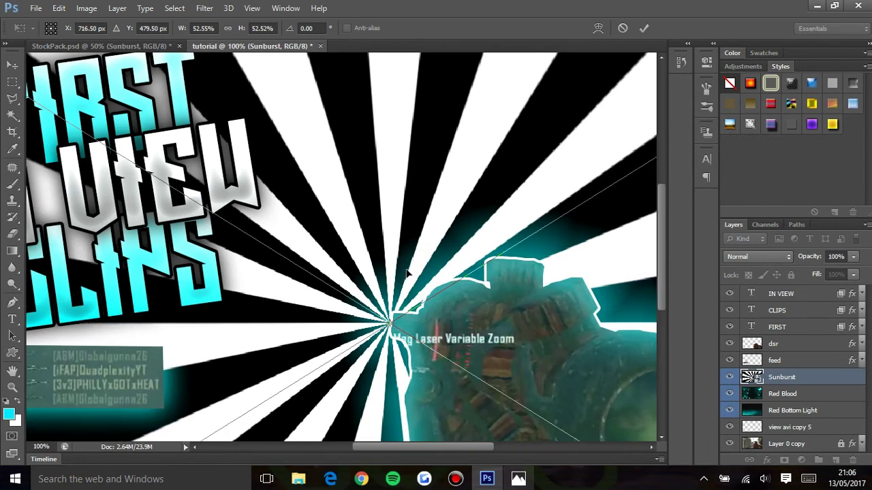
{"action": "key", "text": "ctrl+minus"}
{"action": "key", "text": "ctrl+minus"}
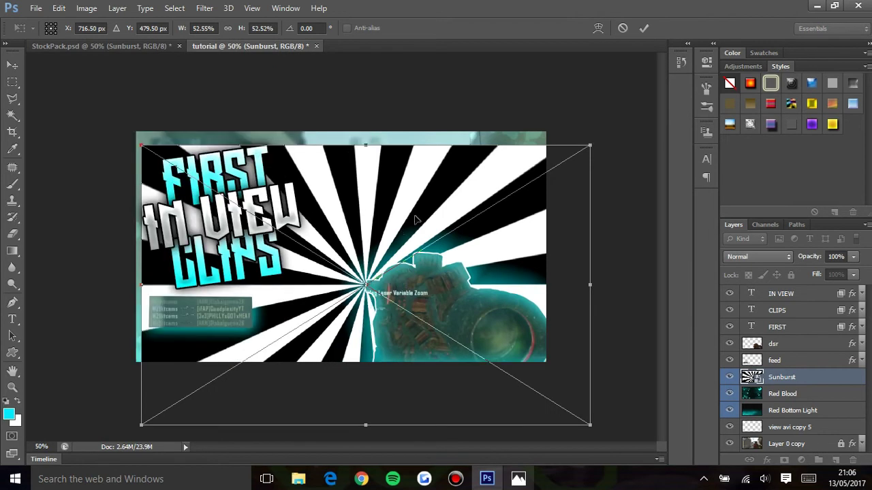
{"action": "left_click_drag", "start_coordinate": [365, 145], "coordinate": [365, 107]}
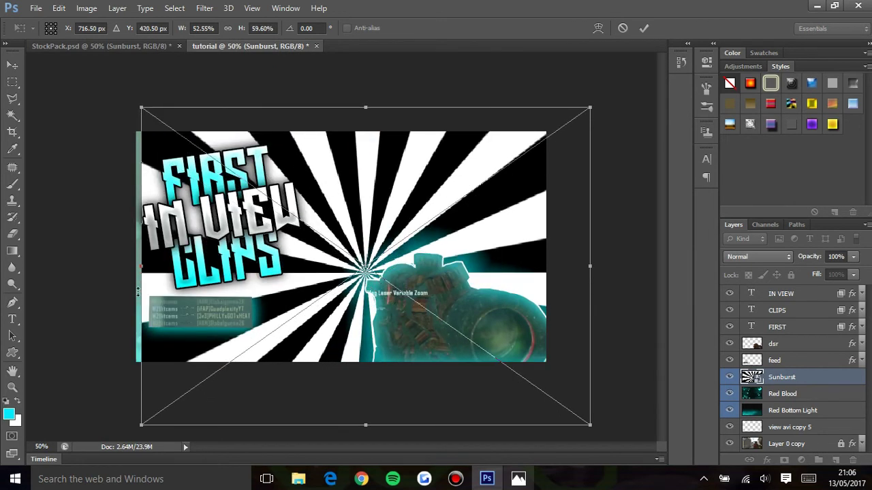
{"action": "left_click_drag", "start_coordinate": [141, 266], "coordinate": [101, 266]}
{"action": "left_click_drag", "start_coordinate": [339, 279], "coordinate": [356, 297]}
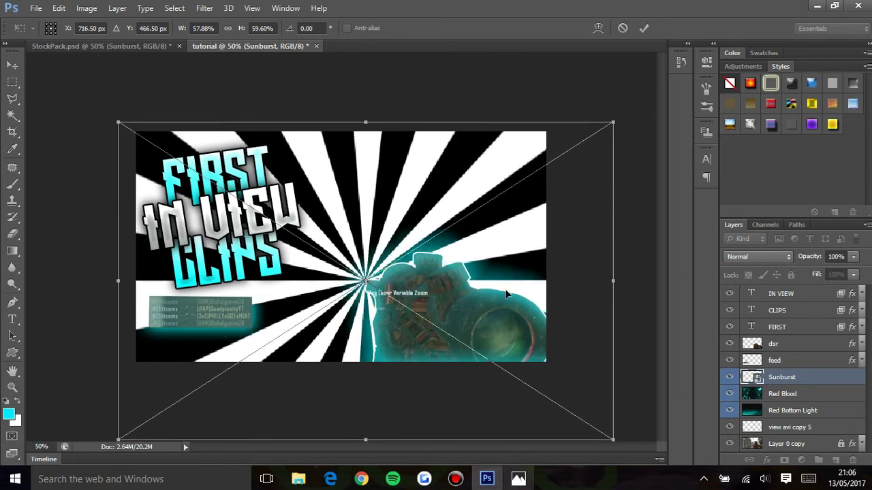
- Nudge the Sunburst down and slightly left to align its centre with the scope's left edge, and apply the transform
{"action": "key", "text": "Down"}
{"action": "key", "text": "Down"}
{"action": "key", "text": "Down"}
{"action": "key", "text": "Down"}
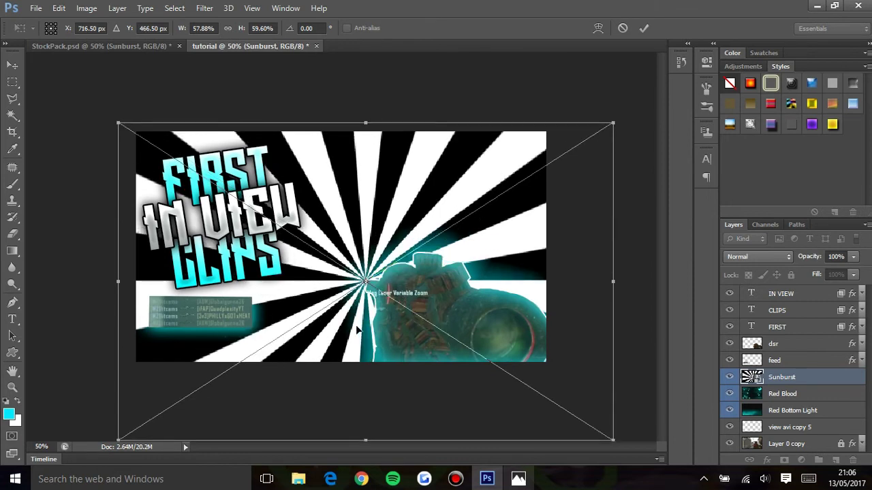
{"action": "key", "text": "Down"}
{"action": "key", "text": "Down"}
{"action": "key", "text": "Down"}
{"action": "key", "text": "Down"}
{"action": "key", "text": "Down"}
{"action": "key", "text": "Down"}
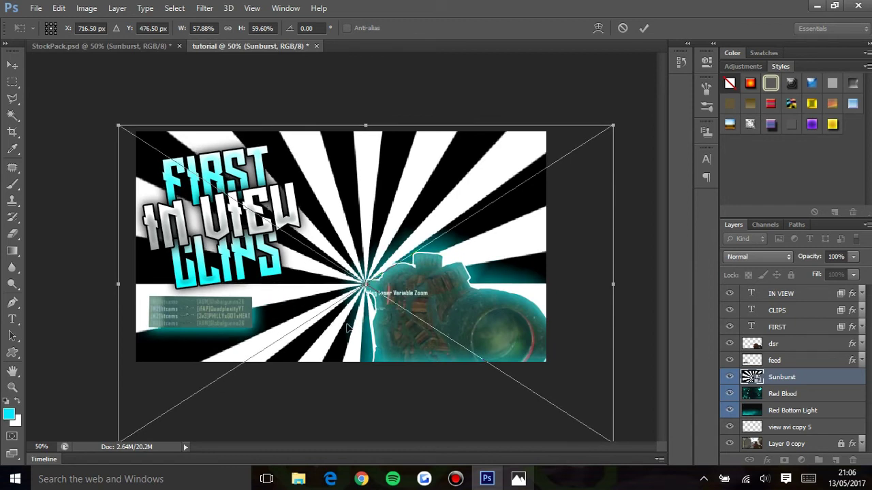
{"action": "key", "text": "Left"}
{"action": "key", "text": "Left"}
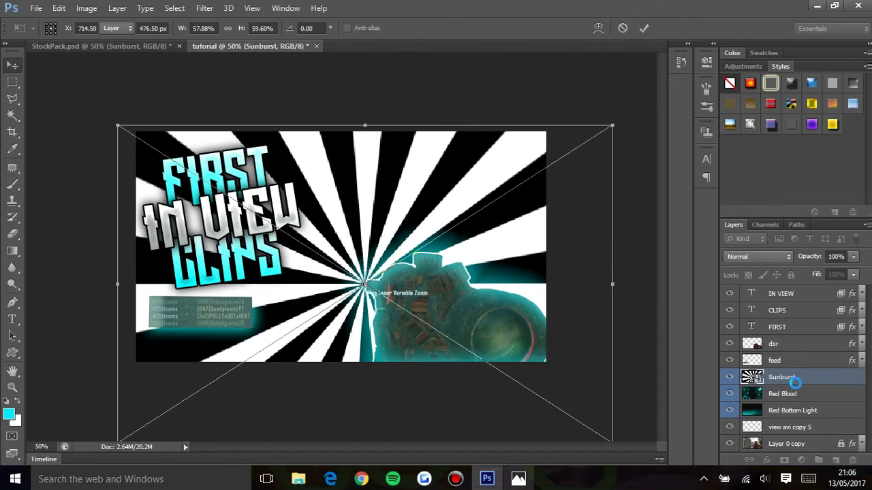
{"action": "key", "text": "Return"}
- Move the feed layer beneath Sunburst and set the Sunburst layer's opacity to 10%
{"action": "left_click_drag", "start_coordinate": [785, 365], "coordinate": [778, 386]}
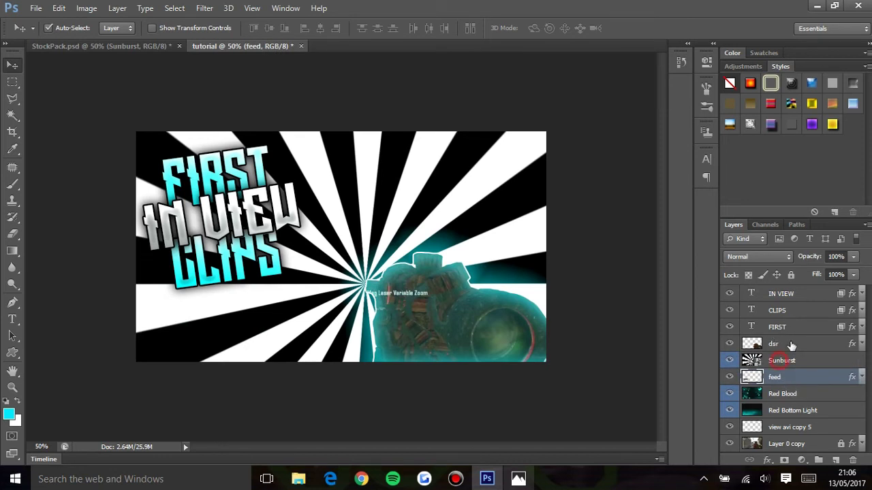
{"action": "left_click", "coordinate": [779, 361]}
{"action": "left_click", "coordinate": [838, 256]}
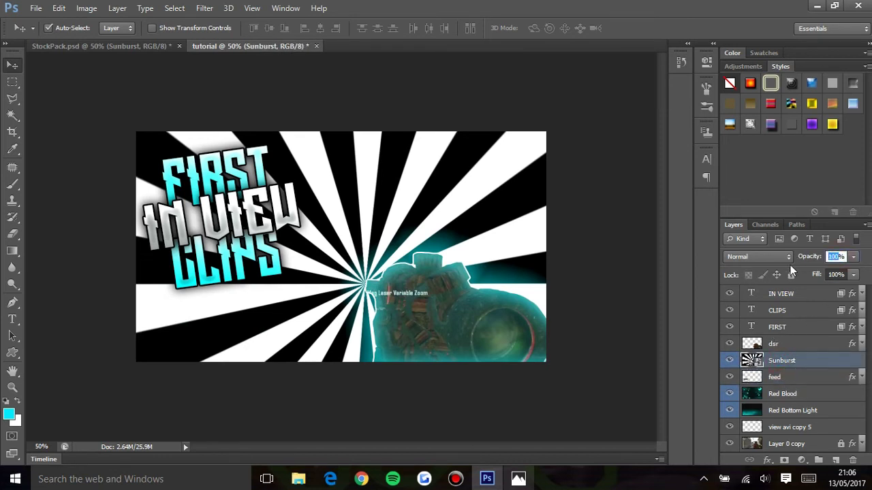
{"action": "type", "text": "1"}
{"action": "key", "text": "Return"}
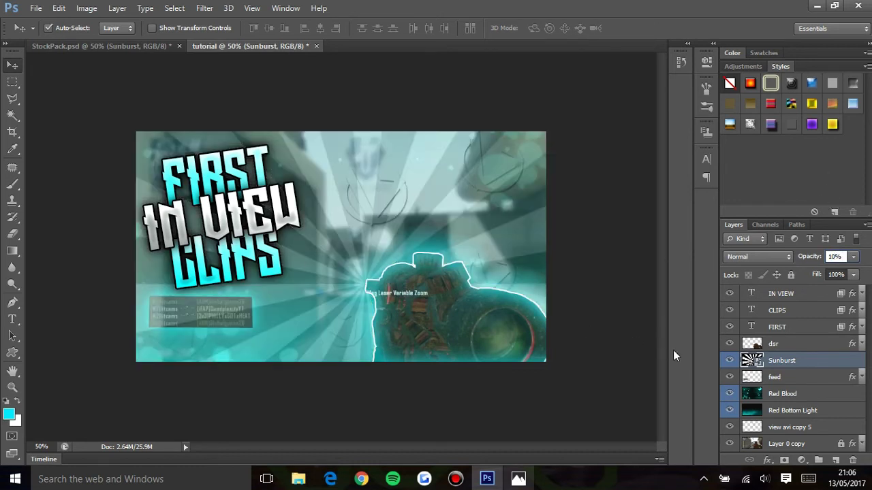
- Compare the feed layer above and below Sunburst, and check the design against the reference thumbnail
{"action": "left_click_drag", "start_coordinate": [789, 381], "coordinate": [789, 362]}
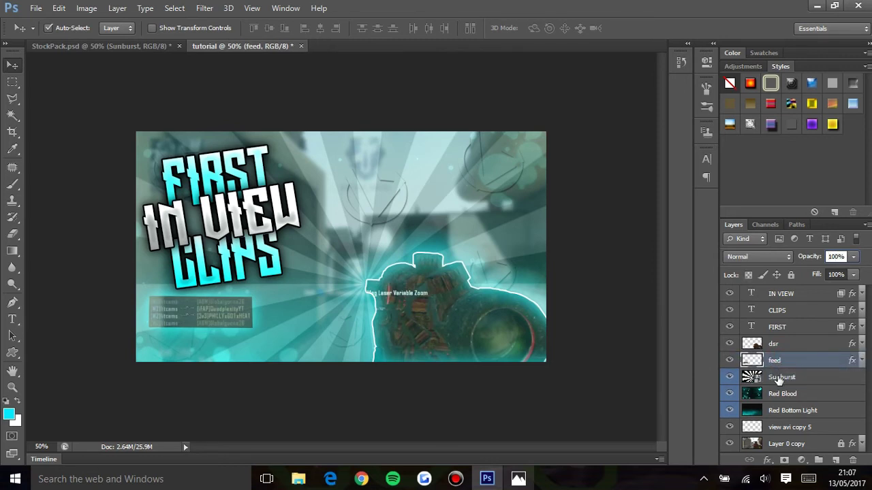
{"action": "left_click_drag", "start_coordinate": [780, 381], "coordinate": [781, 354]}
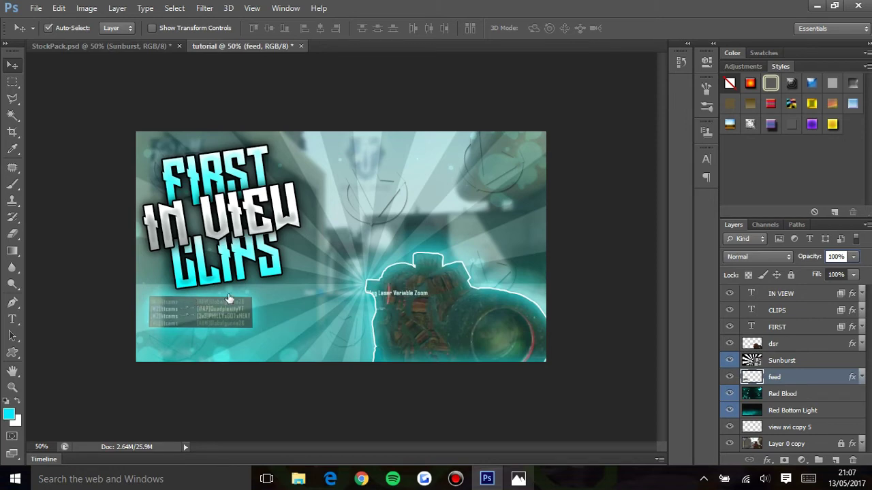
{"action": "left_click", "coordinate": [517, 479]}
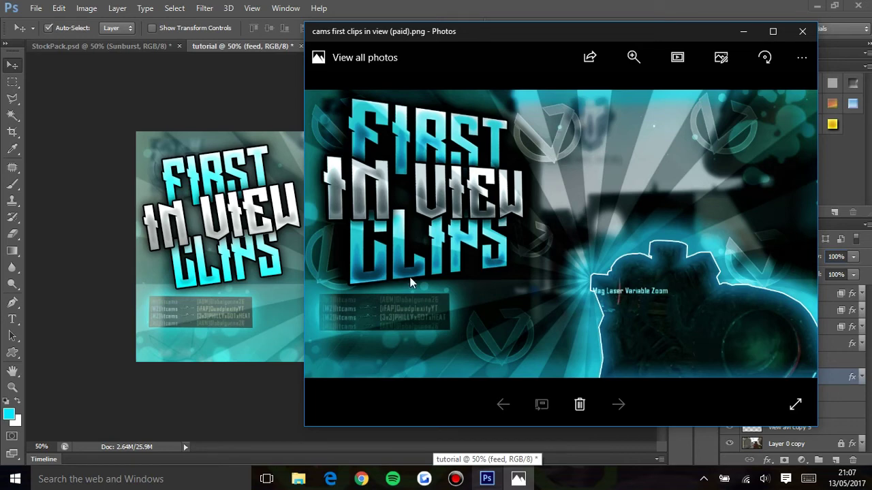
{"action": "left_click", "coordinate": [736, 35]}
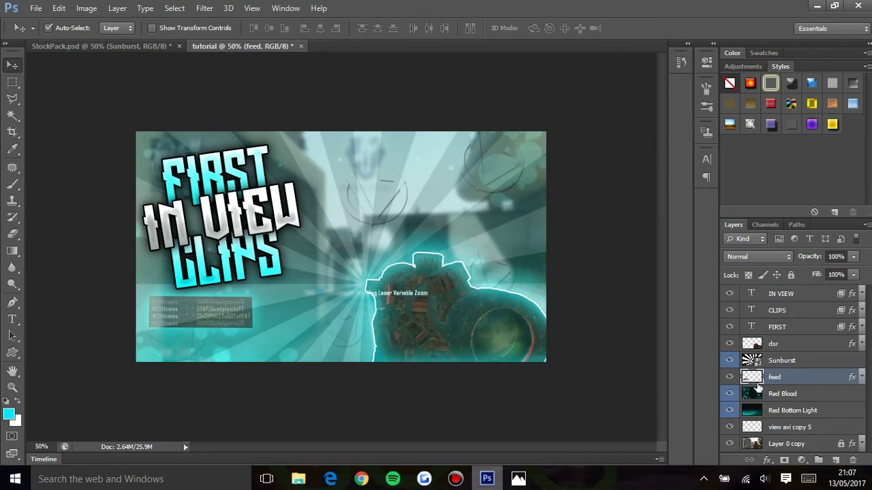
{"action": "left_click", "coordinate": [515, 476]}
{"action": "left_click", "coordinate": [514, 449]}
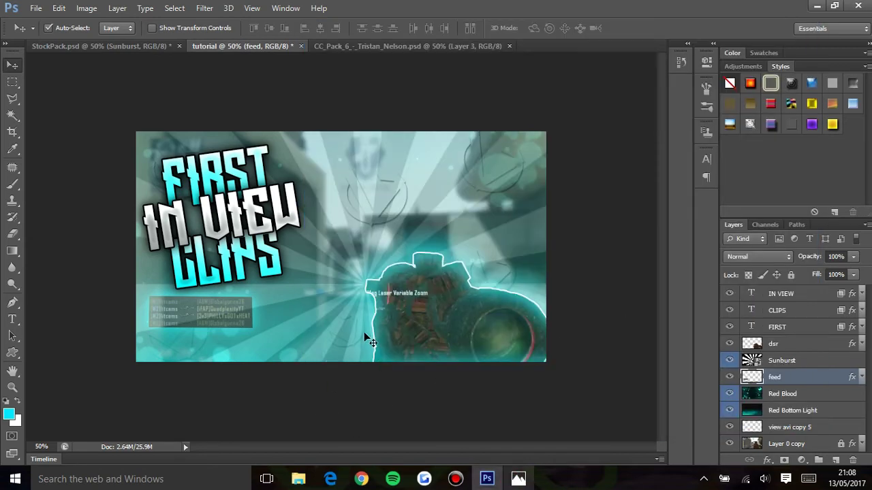
{"action": "left_click", "coordinate": [518, 480]}
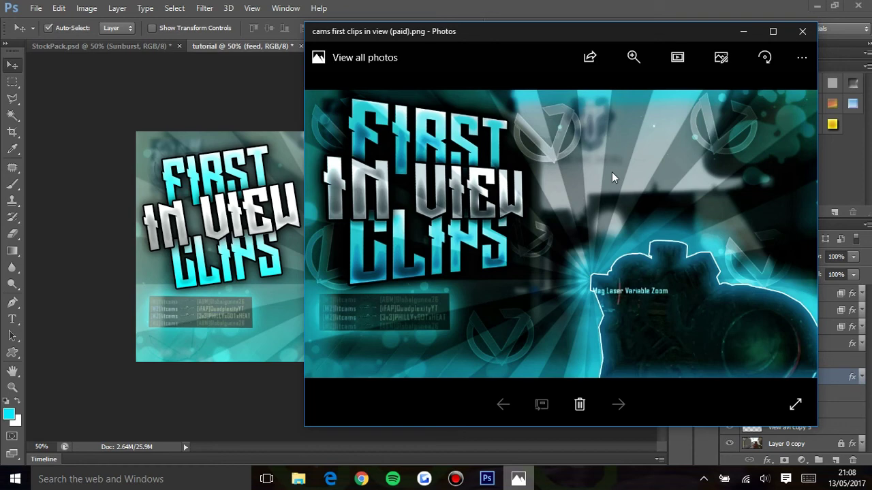
{"action": "key", "text": "alt+F4"}
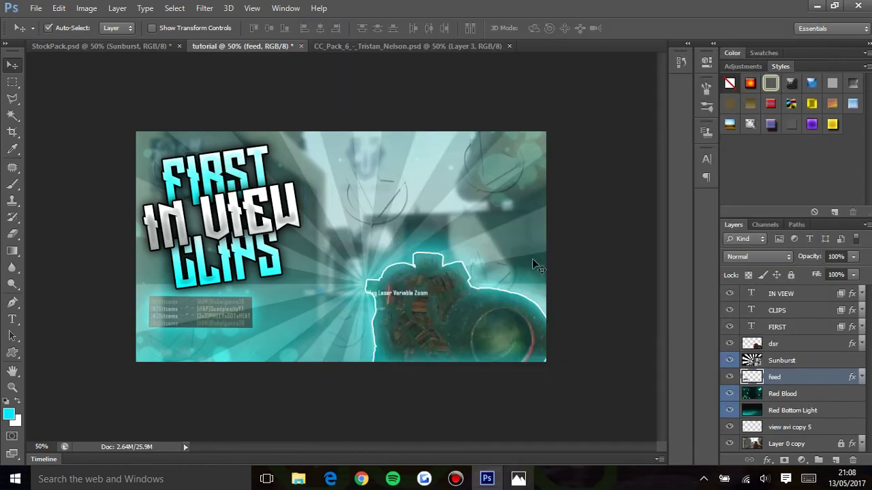
- Preview color correction groups 1 to 4 in the Color Correction Pack #6 document, leaving group 4 shown and selected
{"action": "left_click", "coordinate": [440, 53]}
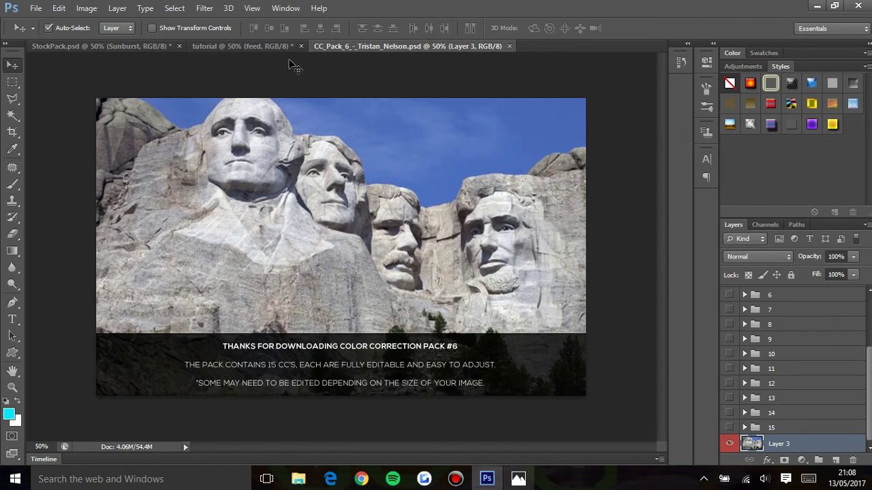
{"action": "scroll", "coordinate": [790, 371], "scroll_direction": "up", "scroll_amount": 3}
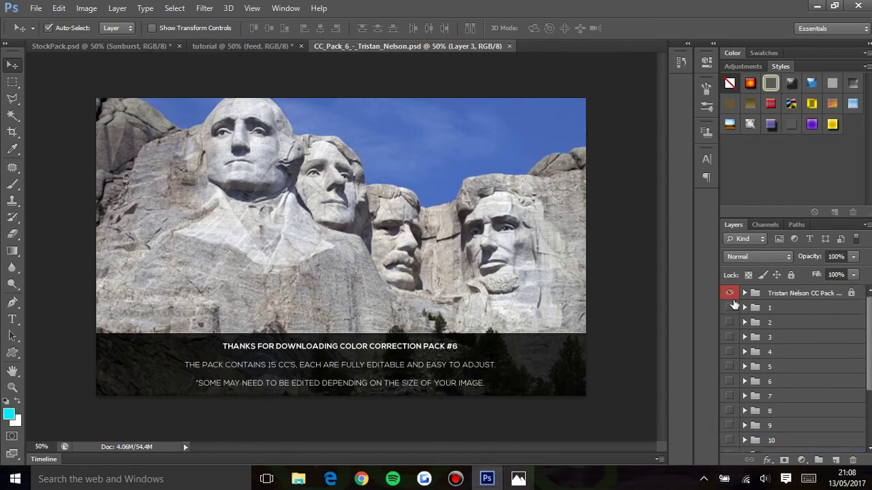
{"action": "scroll", "coordinate": [766, 329], "scroll_direction": "down", "scroll_amount": 3}
{"action": "scroll", "coordinate": [787, 340], "scroll_direction": "up", "scroll_amount": 3}
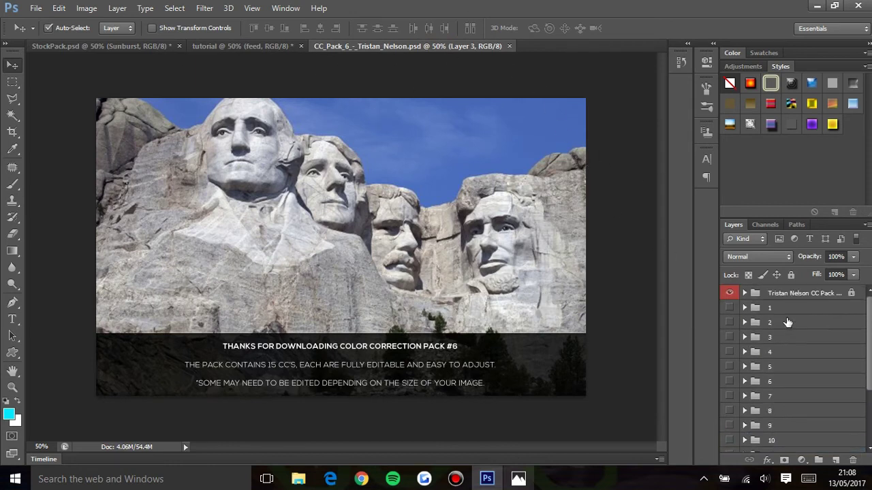
{"action": "left_click", "coordinate": [731, 308]}
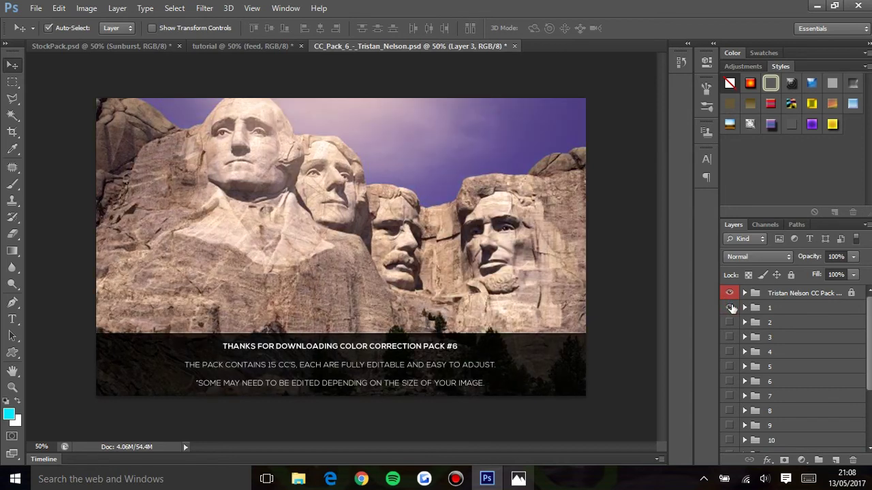
{"action": "left_click", "coordinate": [730, 308]}
{"action": "left_click", "coordinate": [729, 323]}
{"action": "left_click", "coordinate": [729, 323]}
{"action": "left_click", "coordinate": [731, 337]}
{"action": "left_click", "coordinate": [730, 337]}
{"action": "left_click", "coordinate": [728, 352]}
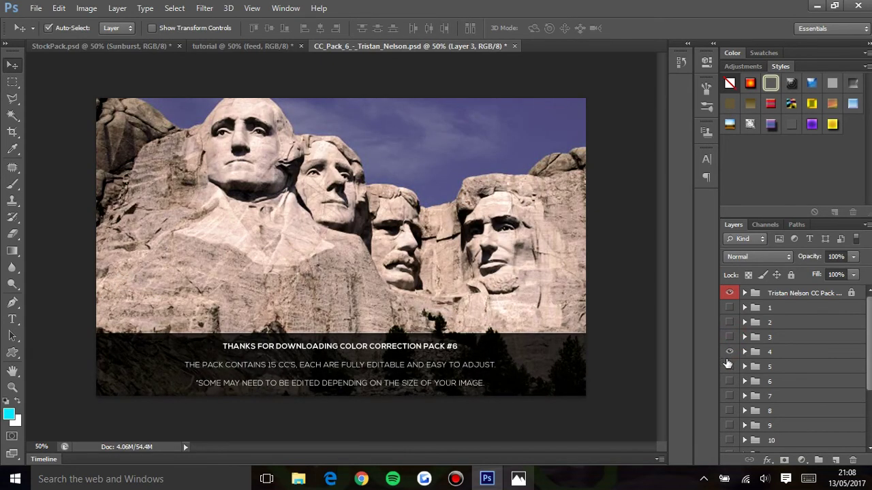
{"action": "left_click", "coordinate": [775, 354]}
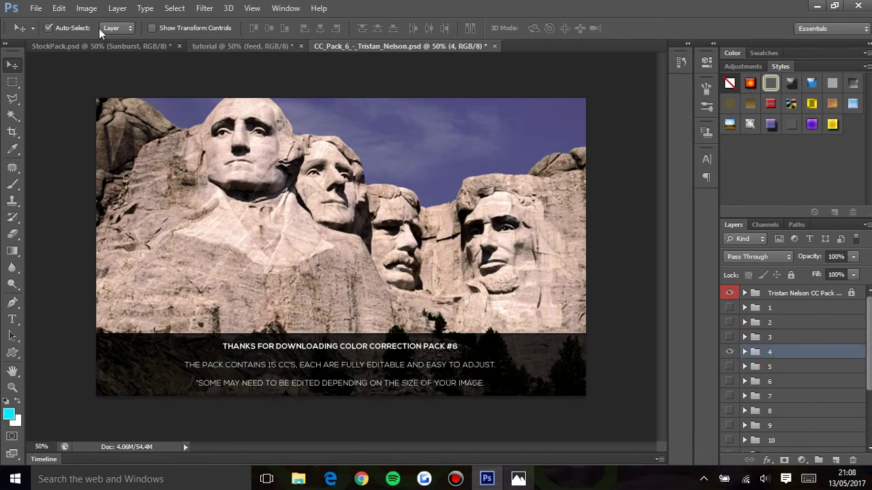
- Copy color correction group 4 into the tutorial document and place it at the top of the layer stack
{"action": "left_click_drag", "start_coordinate": [227, 48], "coordinate": [72, 77]}
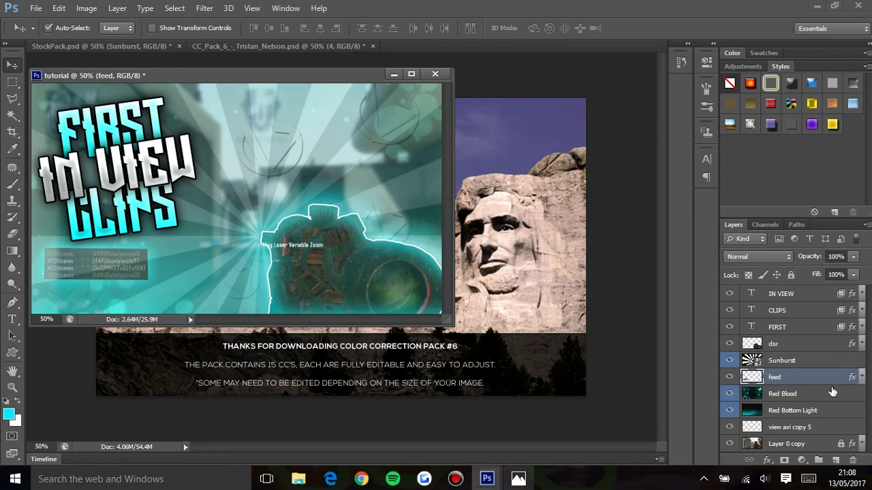
{"action": "key", "text": "ctrl+Tab"}
{"action": "left_click_drag", "start_coordinate": [800, 352], "coordinate": [248, 212]}
{"action": "left_click", "coordinate": [312, 80]}
{"action": "left_click_drag", "start_coordinate": [330, 86], "coordinate": [414, 49]}
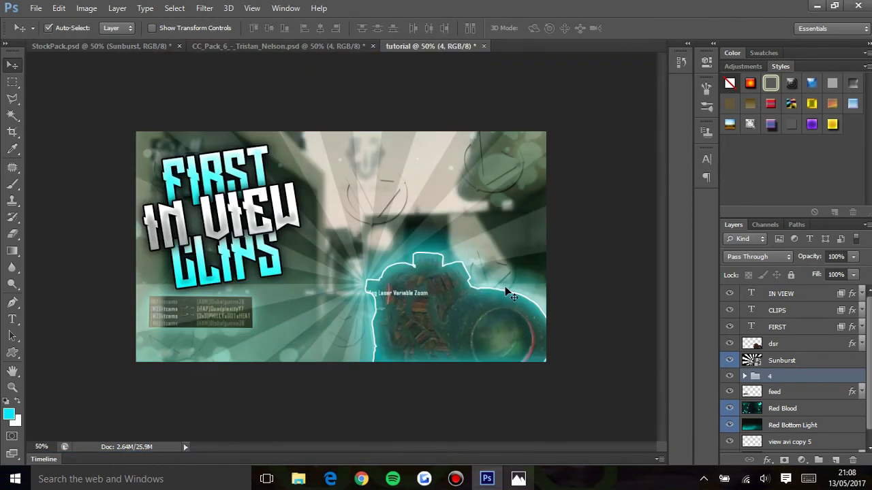
{"action": "left_click_drag", "start_coordinate": [776, 376], "coordinate": [790, 289]}
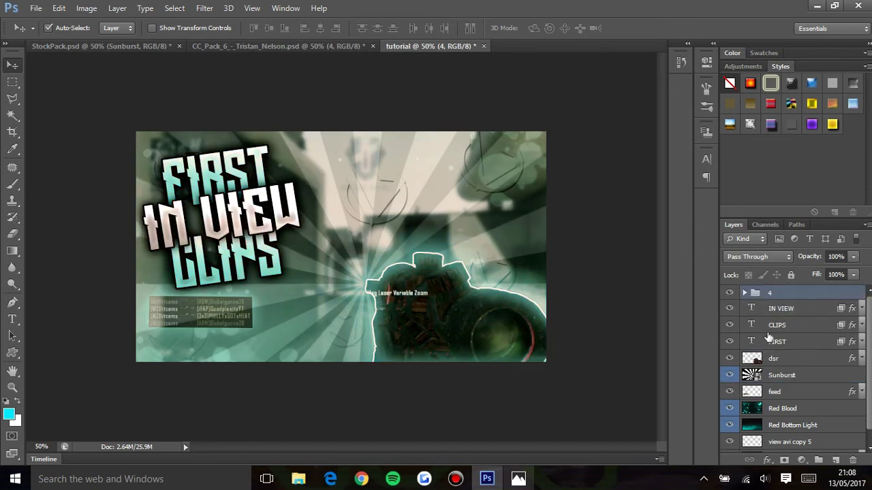
- Change the Photo Filter 4 adjustment inside group 4 from the warming filter to a custom bright cyan colour
{"action": "left_click", "coordinate": [744, 293]}
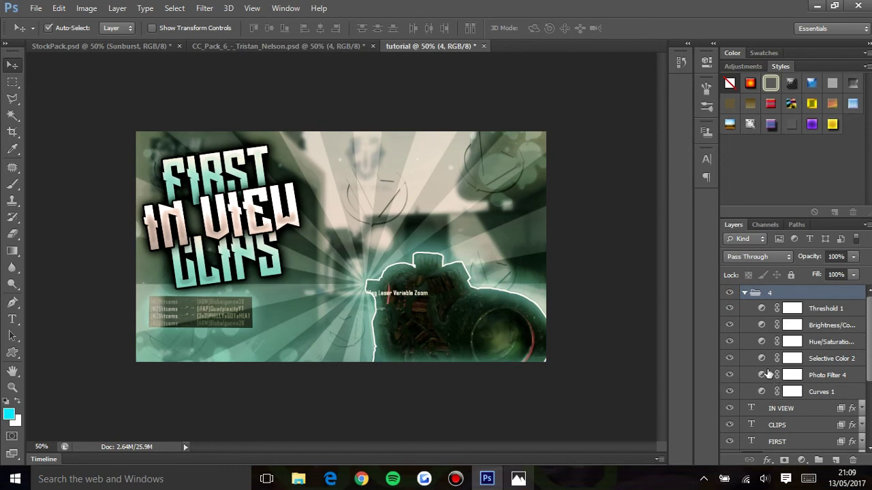
{"action": "double_click", "coordinate": [759, 359]}
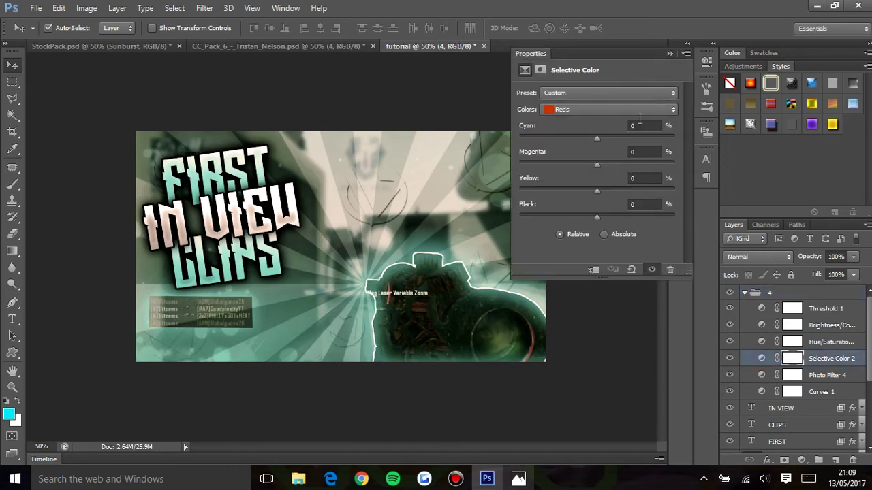
{"action": "left_click", "coordinate": [708, 64]}
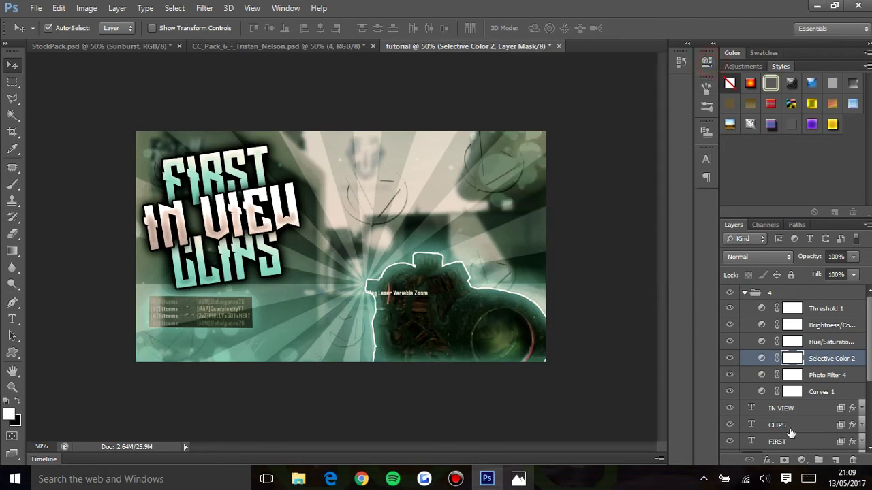
{"action": "double_click", "coordinate": [761, 377]}
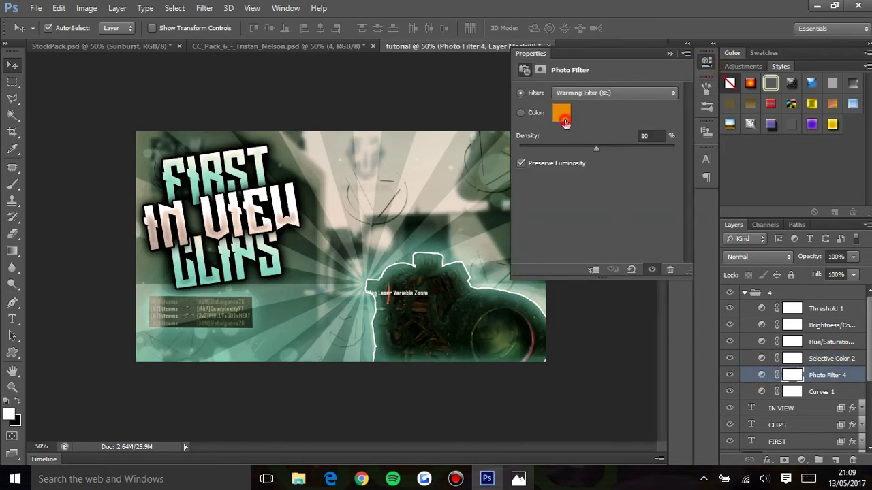
{"action": "left_click", "coordinate": [565, 120]}
{"action": "left_click", "coordinate": [661, 229]}
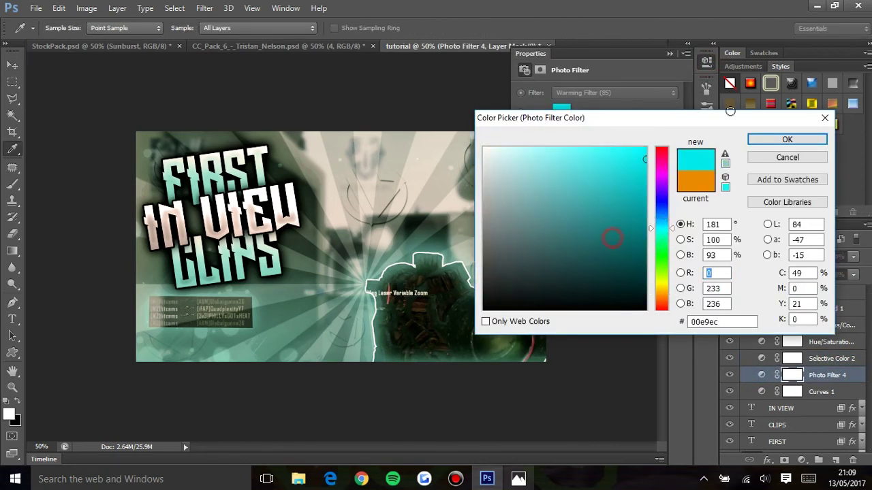
{"action": "left_click", "coordinate": [786, 139]}
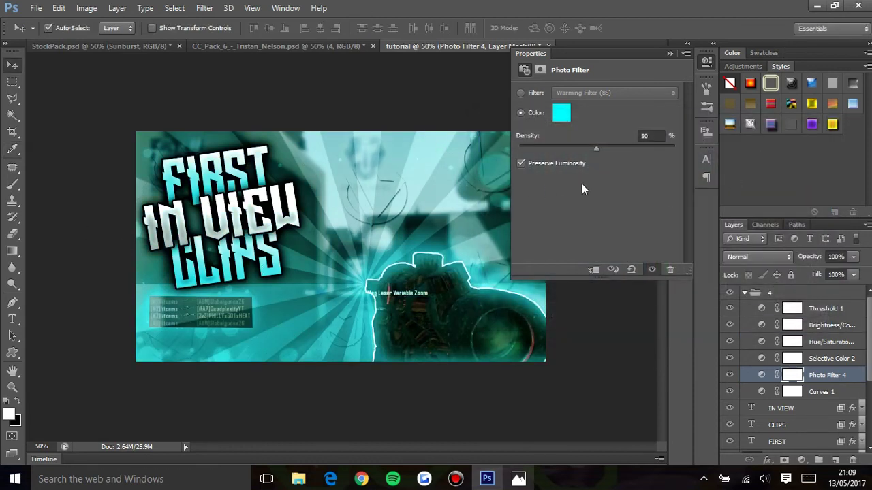
- Darken the Curves 1 adjustment inside group 4 by bending its RGB curve below the diagonal in the midtones and highlights
{"action": "left_click", "coordinate": [705, 64]}
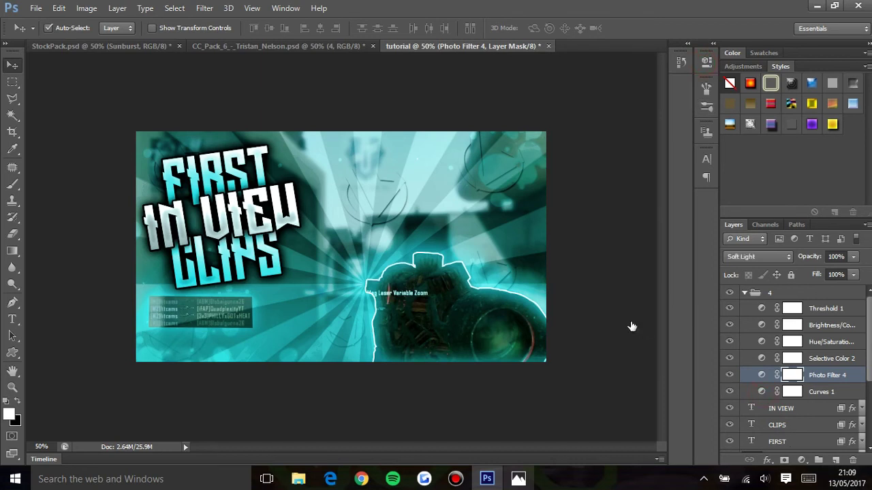
{"action": "double_click", "coordinate": [761, 393]}
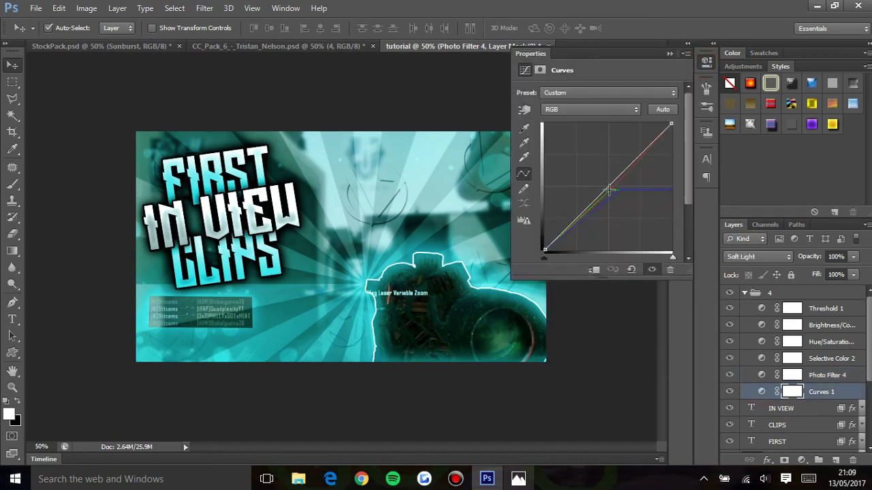
{"action": "left_click_drag", "start_coordinate": [610, 189], "coordinate": [643, 172]}
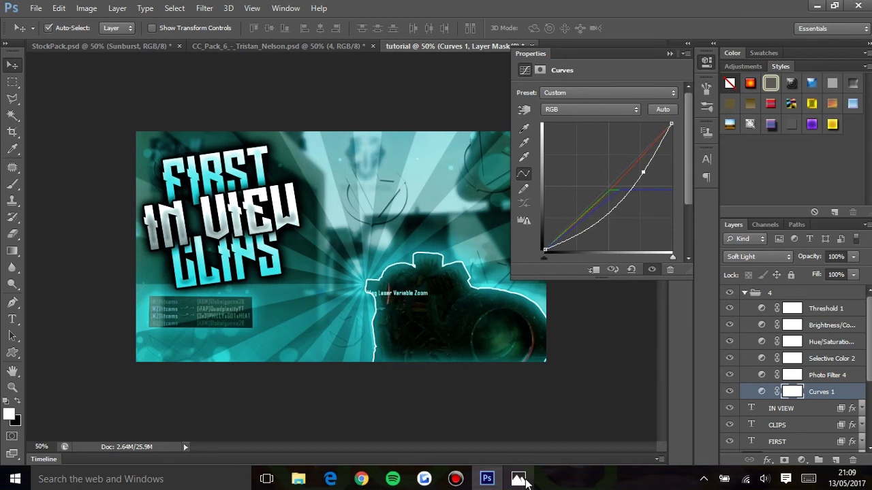
{"action": "left_click_drag", "start_coordinate": [635, 184], "coordinate": [626, 184]}
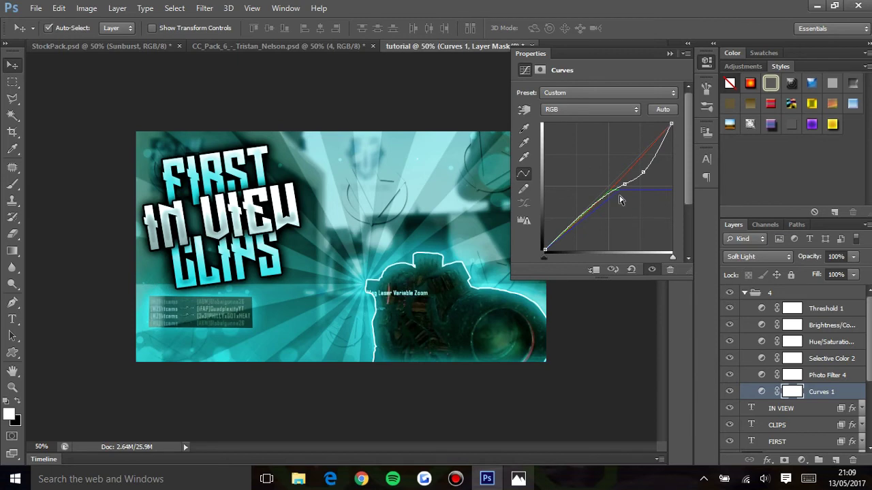
{"action": "mouse_move", "coordinate": [625, 184]}
{"action": "left_mouse_down"}
{"action": "mouse_move", "coordinate": [641, 172]}
{"action": "mouse_move", "coordinate": [644, 197]}
{"action": "mouse_move", "coordinate": [640, 180]}
{"action": "mouse_move", "coordinate": [652, 162]}
{"action": "left_mouse_up"}
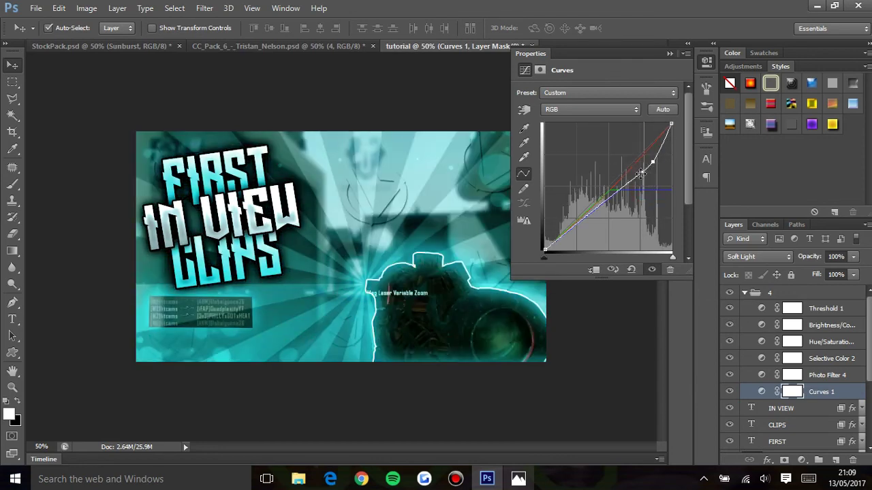
{"action": "mouse_move", "coordinate": [640, 175]}
{"action": "left_mouse_down"}
{"action": "mouse_move", "coordinate": [640, 193]}
{"action": "mouse_move", "coordinate": [591, 143]}
{"action": "mouse_move", "coordinate": [605, 162]}
{"action": "mouse_move", "coordinate": [601, 151]}
{"action": "mouse_move", "coordinate": [553, 141]}
{"action": "mouse_move", "coordinate": [655, 237]}
{"action": "mouse_move", "coordinate": [586, 235]}
{"action": "mouse_move", "coordinate": [638, 243]}
{"action": "mouse_move", "coordinate": [623, 238]}
{"action": "mouse_move", "coordinate": [633, 231]}
{"action": "mouse_move", "coordinate": [638, 183]}
{"action": "left_mouse_up"}
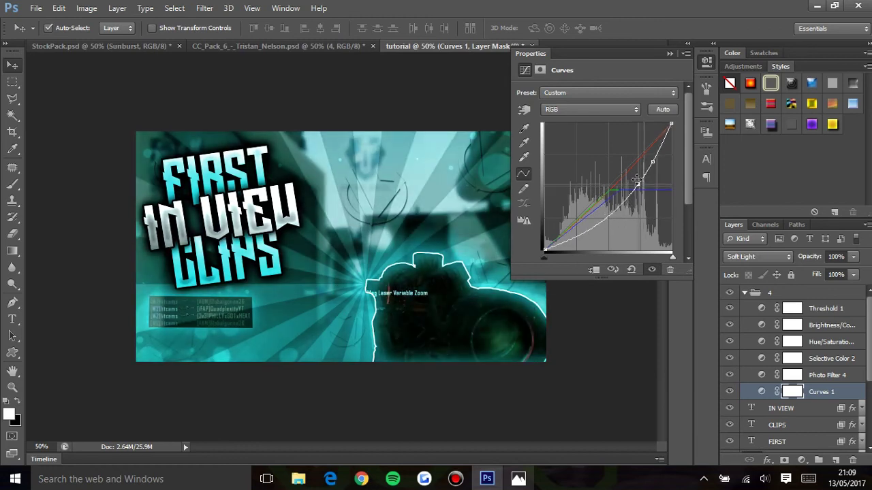
- Compare the thumbnail with the reference image and deepen the shadows of the Curves 1 RGB curve further
{"action": "left_click", "coordinate": [518, 479]}
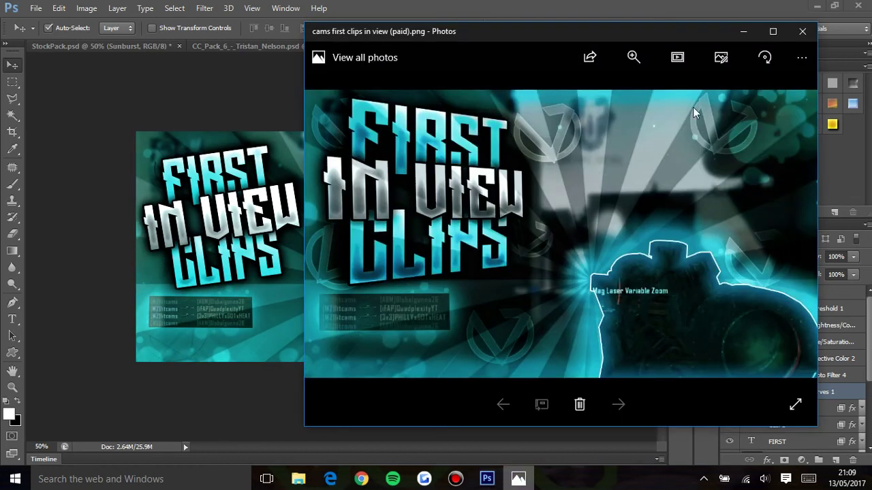
{"action": "left_click", "coordinate": [207, 258]}
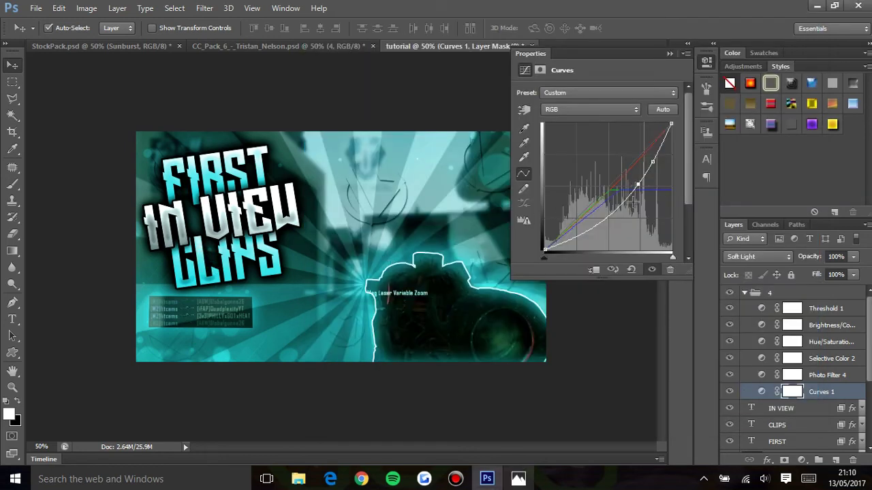
{"action": "mouse_move", "coordinate": [632, 184]}
{"action": "left_mouse_down"}
{"action": "mouse_move", "coordinate": [628, 179]}
{"action": "mouse_move", "coordinate": [634, 191]}
{"action": "left_mouse_up"}
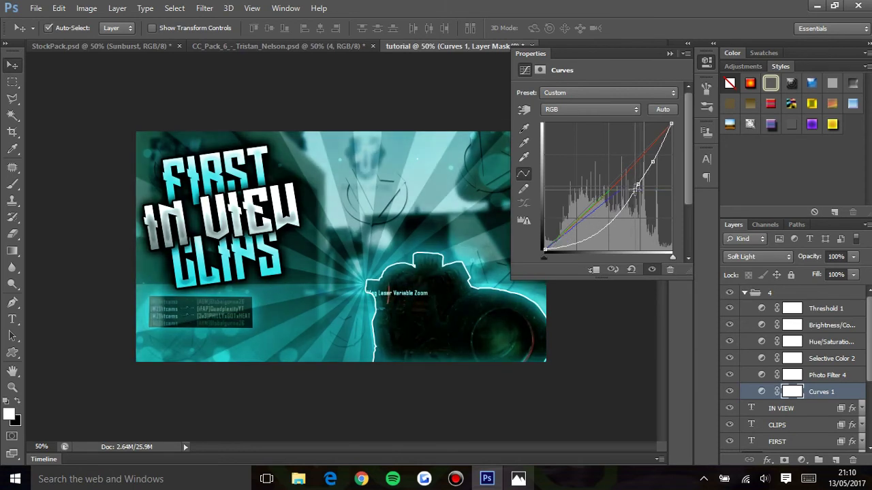
{"action": "left_click", "coordinate": [516, 479]}
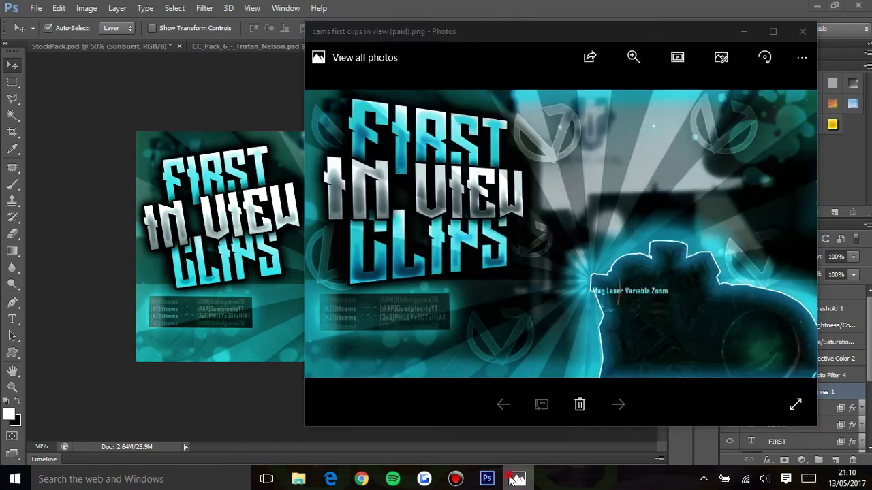
{"action": "left_click", "coordinate": [515, 479]}
{"action": "left_click", "coordinate": [669, 53]}
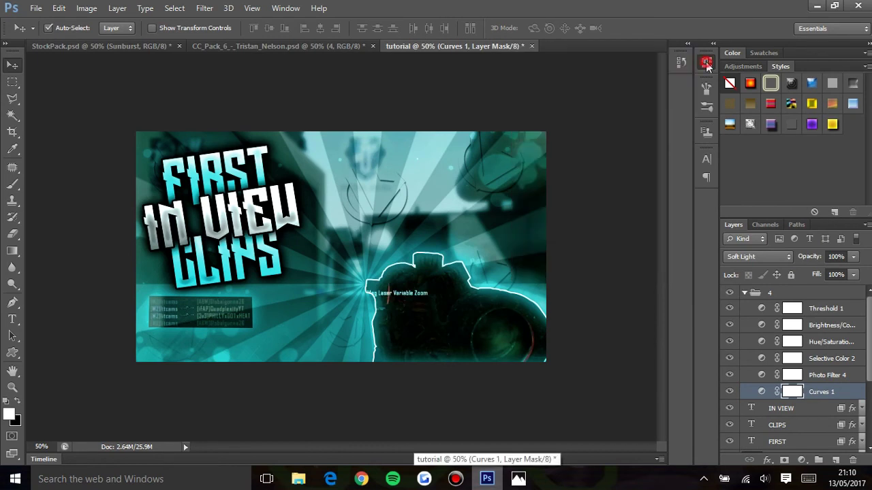
- Collapse group 4 and merge the IN VIEW, CLIPS and FIRST text layers into one layer, checking the title against the reference
{"action": "left_click", "coordinate": [745, 293]}
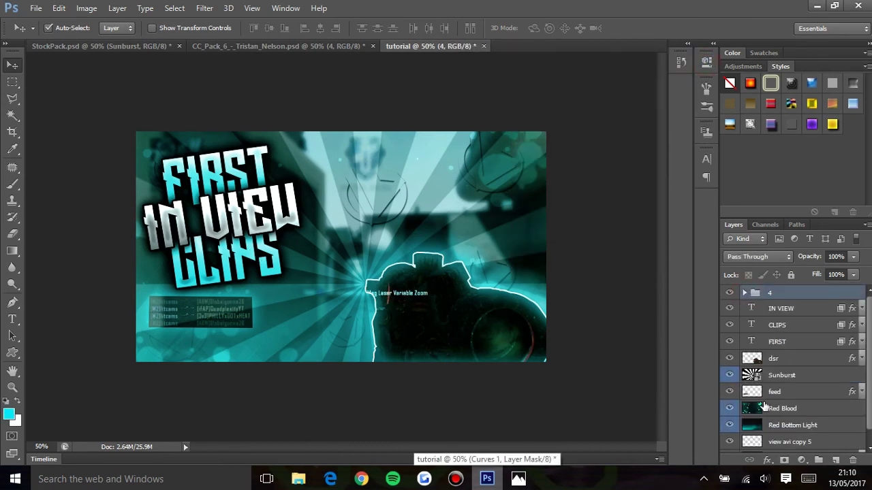
{"action": "left_click", "coordinate": [796, 309]}
{"action": "left_click", "coordinate": [518, 480]}
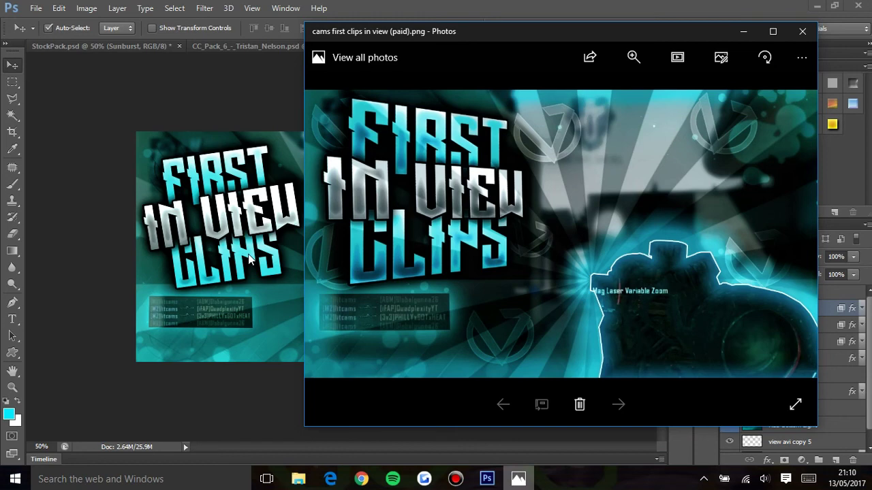
{"action": "left_click", "coordinate": [222, 232]}
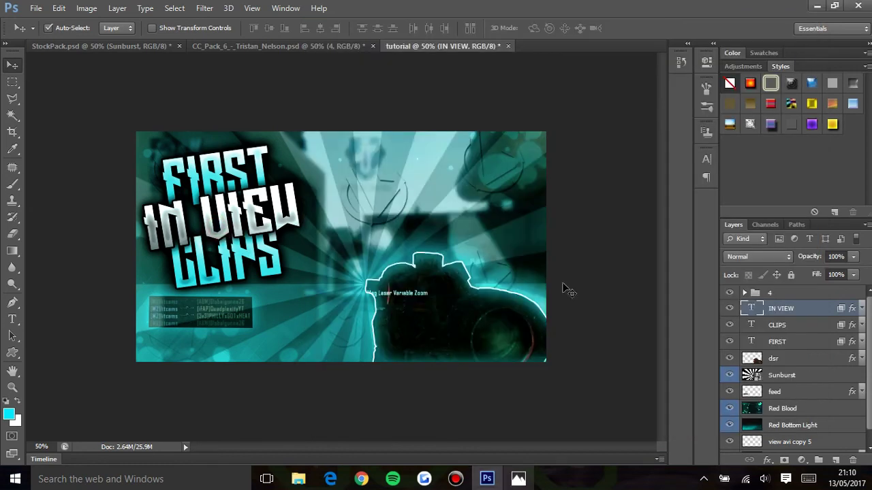
{"action": "left_click", "coordinate": [787, 343], "text": "shift"}
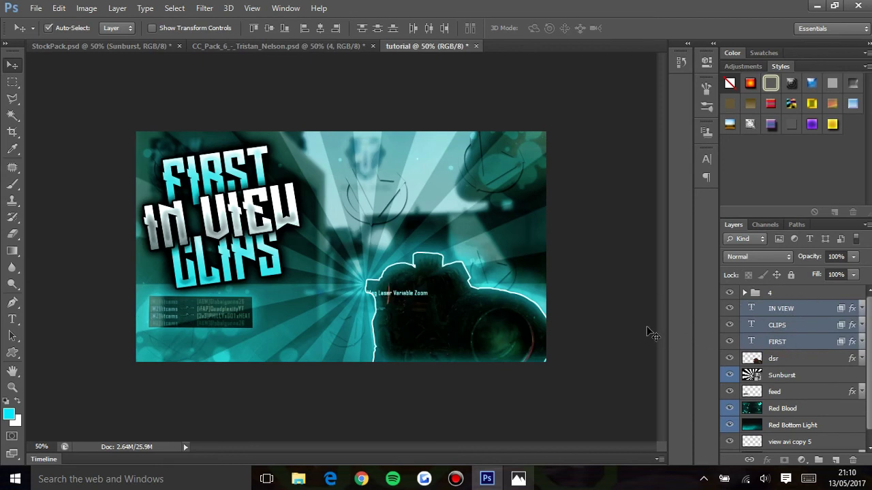
{"action": "key", "text": "ctrl+e"}
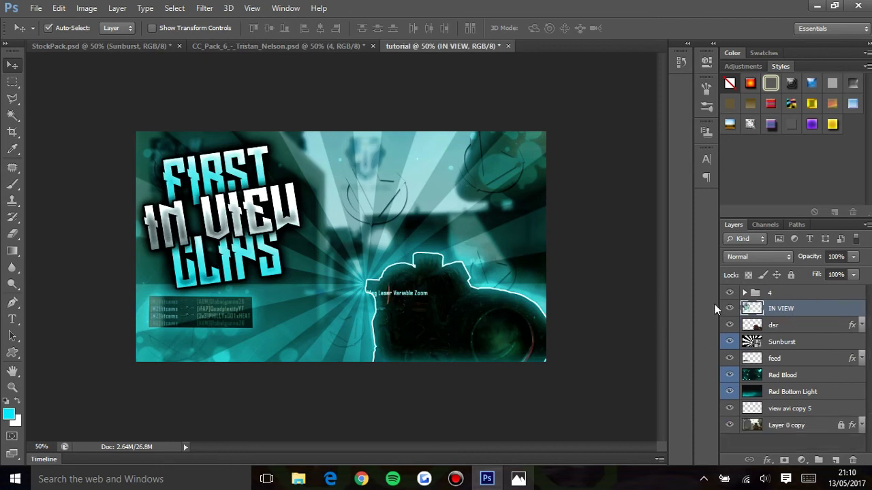
- Rotate the merged title about 6.4° clockwise to level it, and reposition it slightly to the right of its original place
{"action": "key", "text": "ctrl+t"}
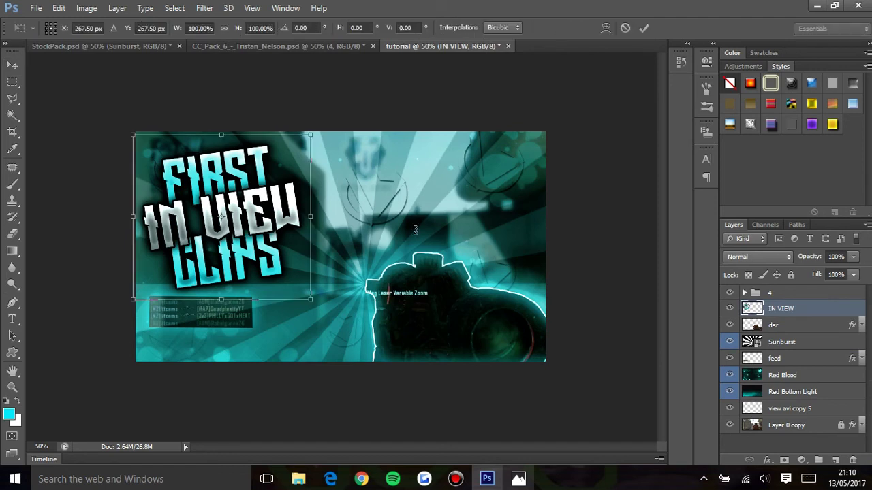
{"action": "mouse_move", "coordinate": [253, 224]}
{"action": "left_mouse_down"}
{"action": "mouse_move", "coordinate": [257, 236]}
{"action": "mouse_move", "coordinate": [269, 226]}
{"action": "left_mouse_up"}
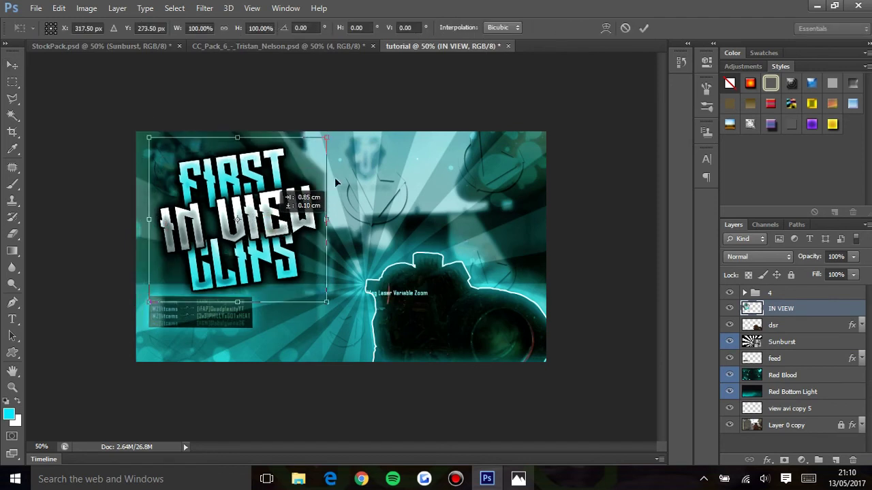
{"action": "left_click_drag", "start_coordinate": [348, 126], "coordinate": [356, 139]}
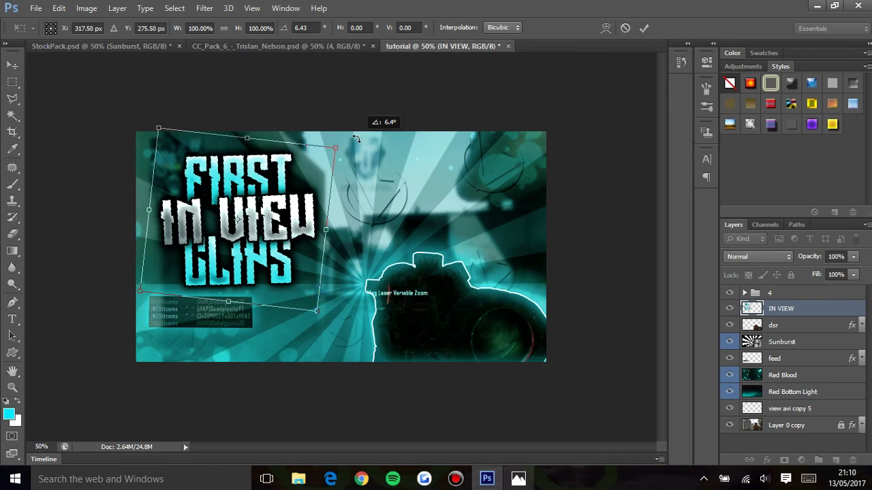
{"action": "left_click_drag", "start_coordinate": [275, 211], "coordinate": [265, 211]}
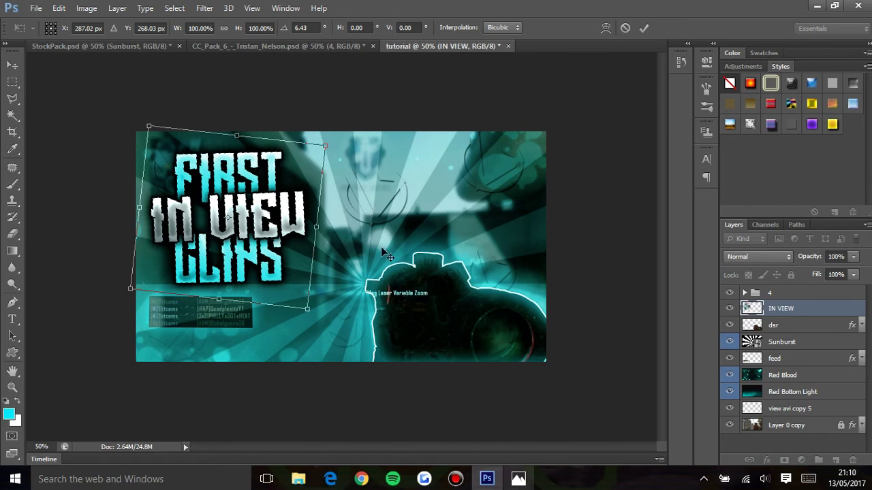
{"action": "key", "text": "Return"}
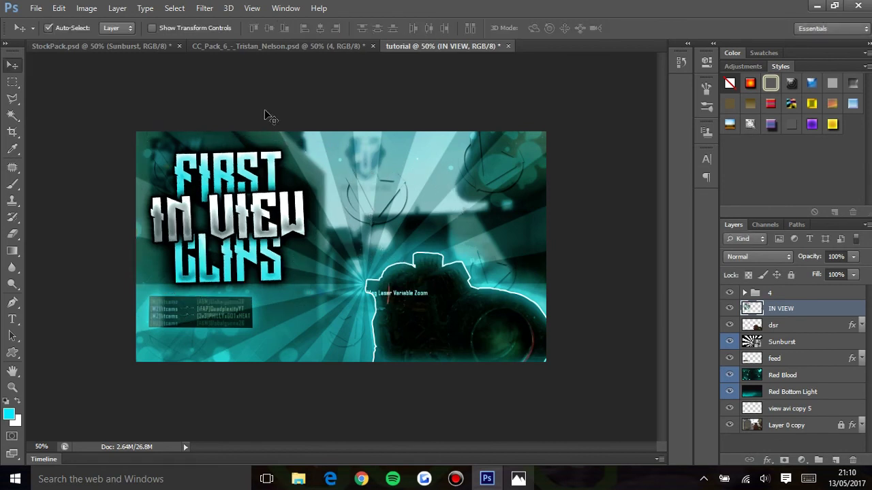
- Apply a Perspective transform to the title, narrowing its right side with about 8° of vertical skew, and shift it slightly left
{"action": "left_click", "coordinate": [61, 8]}
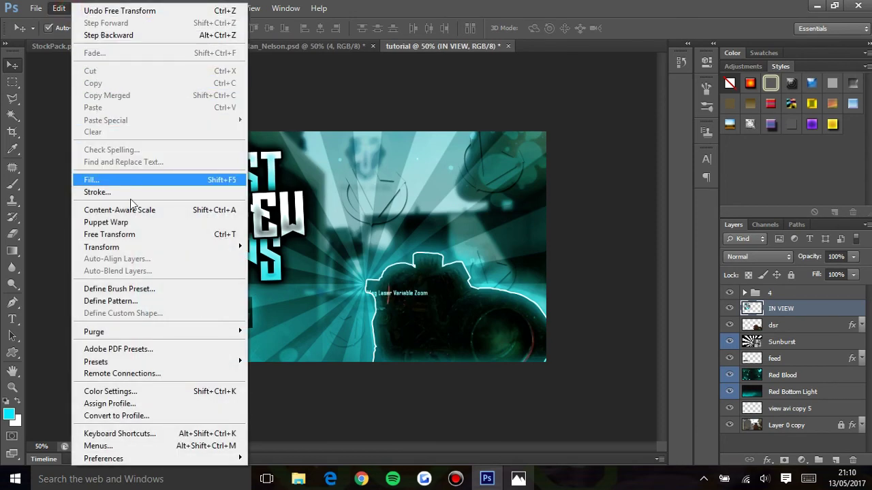
{"action": "mouse_move", "coordinate": [178, 248]}
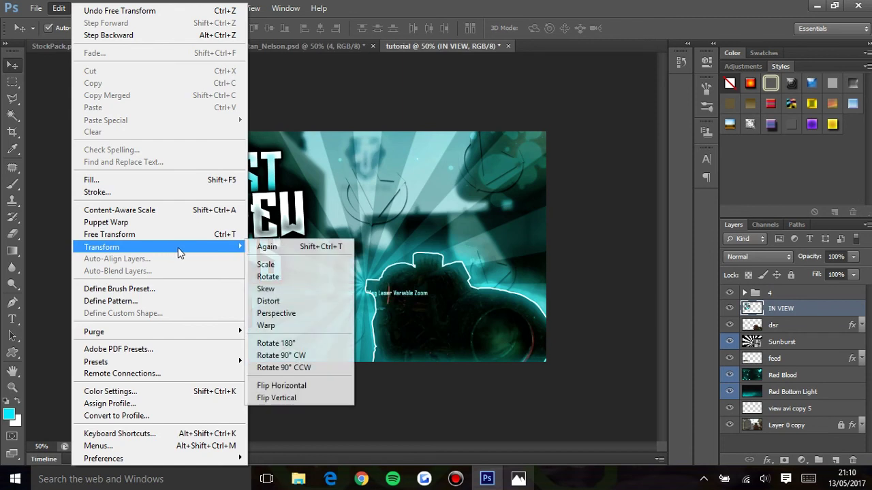
{"action": "left_click", "coordinate": [286, 313]}
{"action": "mouse_move", "coordinate": [316, 300]}
{"action": "left_mouse_down"}
{"action": "mouse_move", "coordinate": [326, 290]}
{"action": "mouse_move", "coordinate": [318, 298]}
{"action": "left_mouse_up"}
{"action": "left_click", "coordinate": [318, 145]}
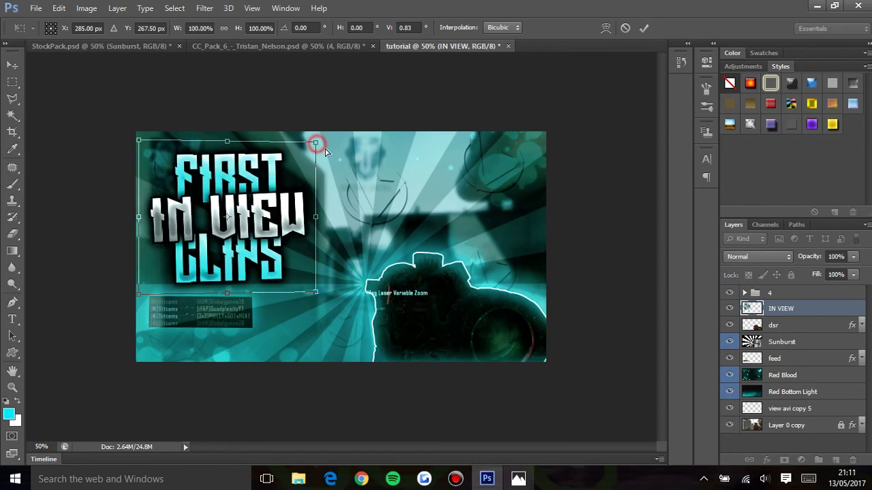
{"action": "left_click_drag", "start_coordinate": [326, 150], "coordinate": [327, 171]}
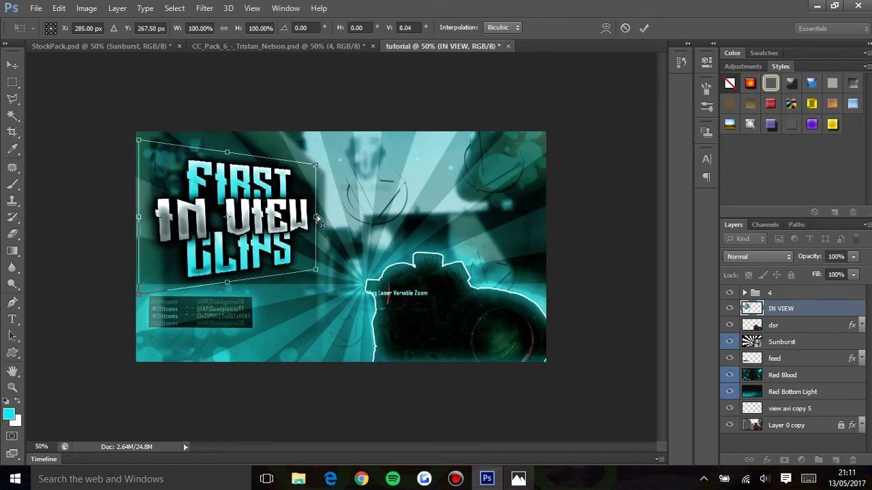
{"action": "left_click_drag", "start_coordinate": [289, 227], "coordinate": [284, 231]}
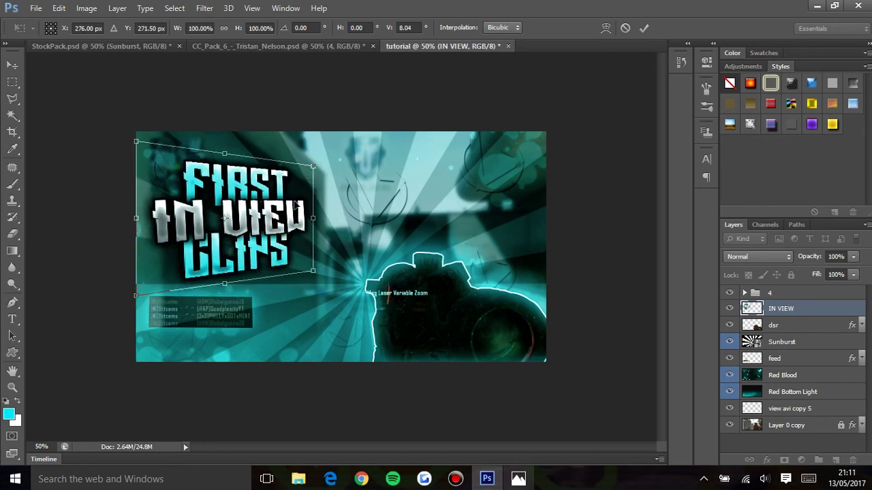
{"action": "key", "text": "Return"}
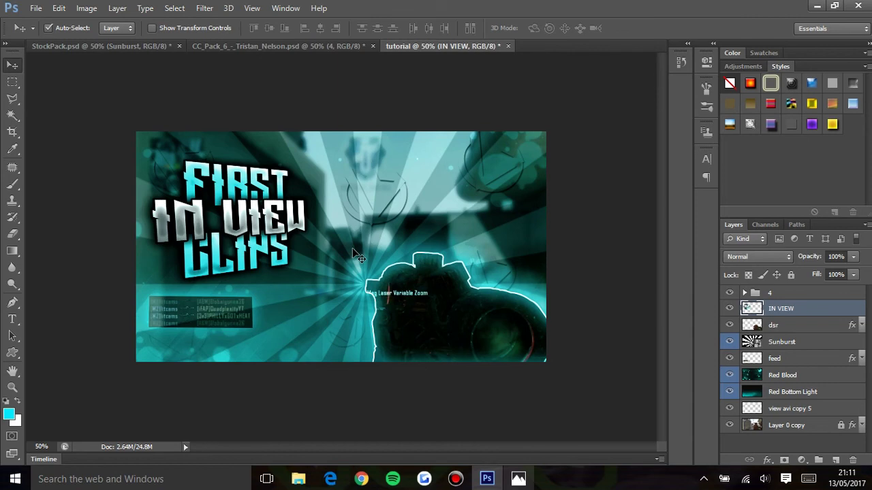
- Enlarge the title to about 117%, reposition it in the upper-left area of the thumbnail, and rotate it about 2.5° clockwise
{"action": "key", "text": "ctrl+t"}
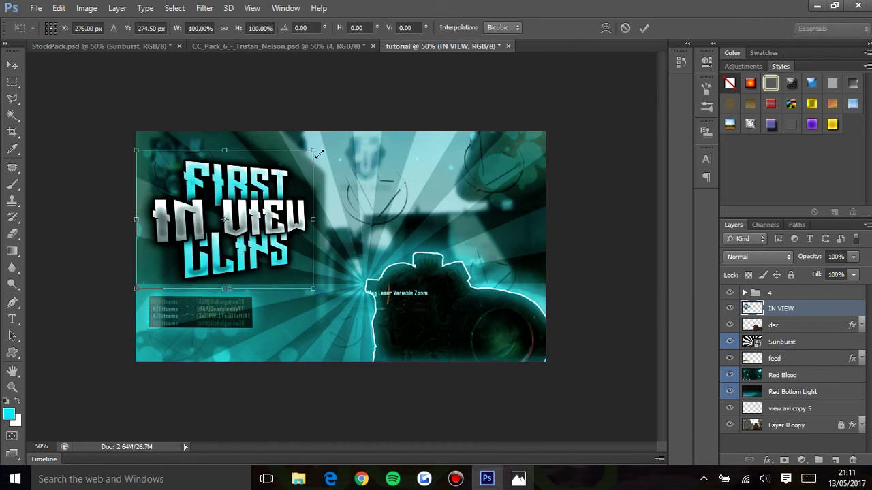
{"action": "left_click_drag", "start_coordinate": [316, 152], "coordinate": [344, 126]}
{"action": "left_click_drag", "start_coordinate": [288, 196], "coordinate": [283, 203]}
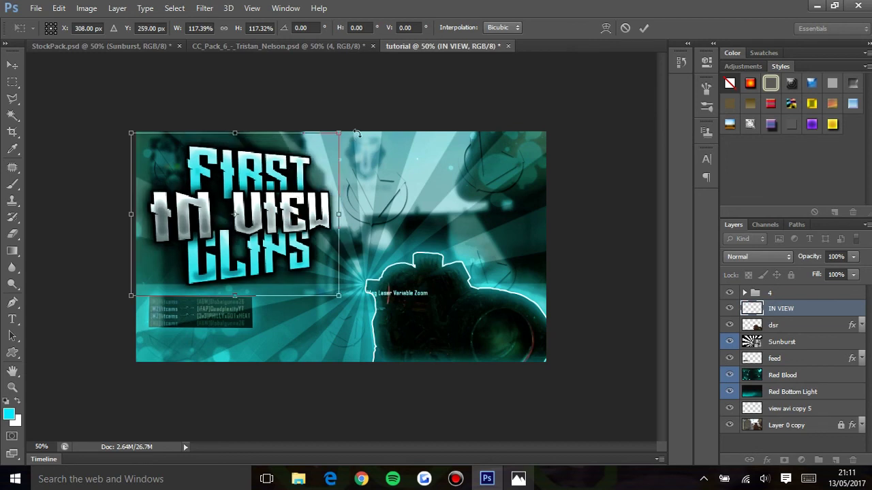
{"action": "left_click_drag", "start_coordinate": [361, 121], "coordinate": [364, 127]}
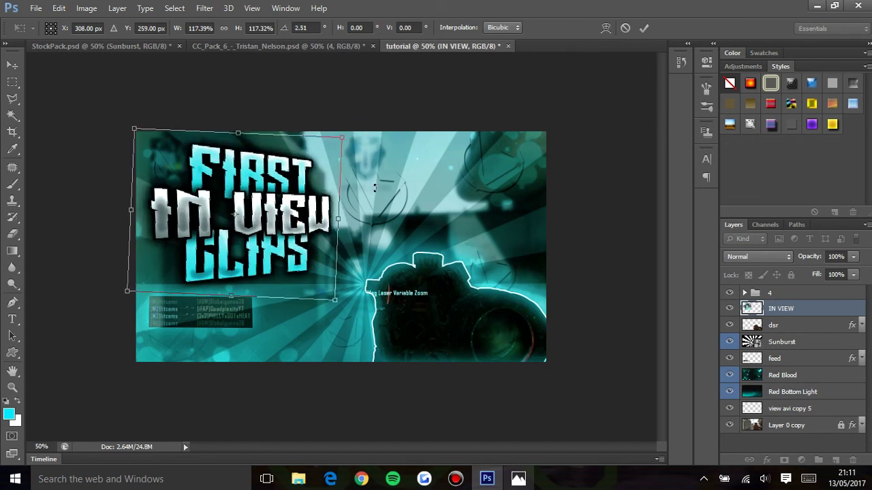
{"action": "key", "text": "Return"}
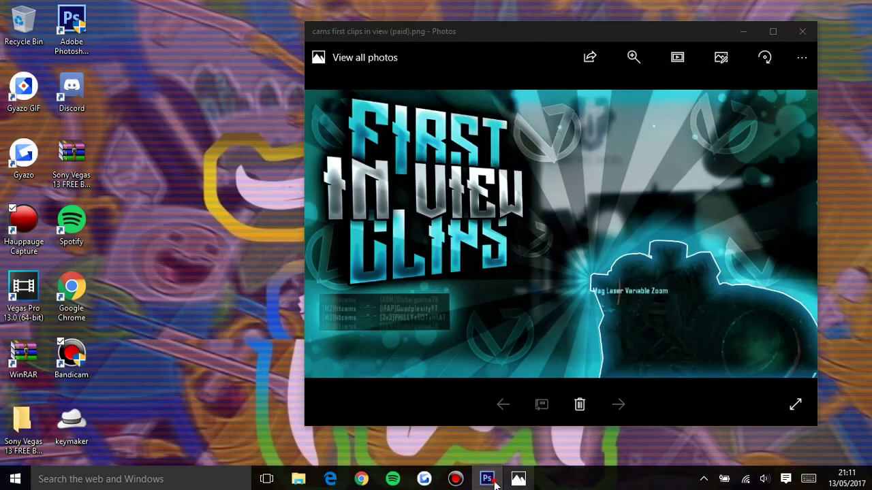
- Compare the title and background with the reference thumbnail, and add a new empty layer above group 4
{"action": "left_click", "coordinate": [527, 423]}
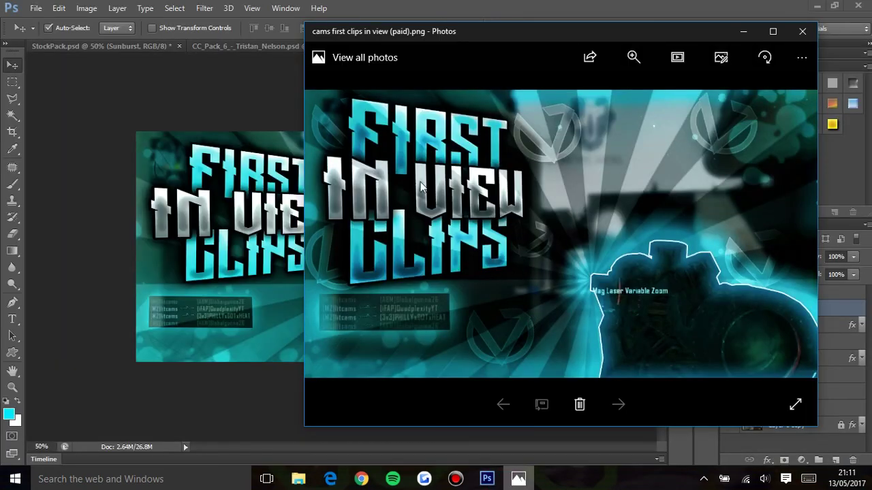
{"action": "left_click_drag", "start_coordinate": [463, 31], "coordinate": [394, 52]}
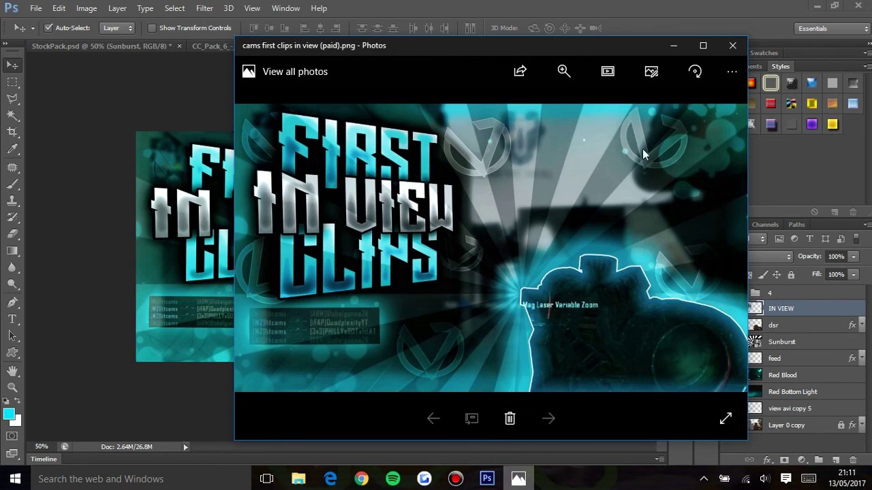
{"action": "left_click", "coordinate": [673, 45]}
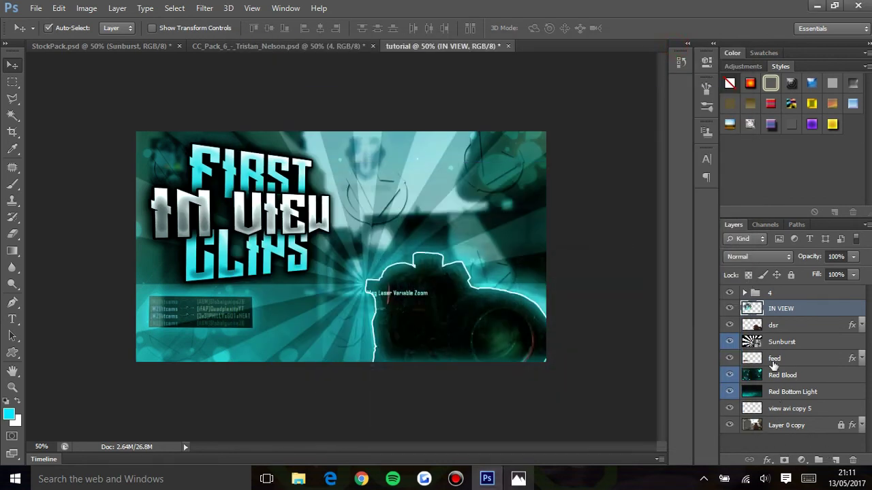
{"action": "left_click", "coordinate": [776, 294]}
{"action": "left_click", "coordinate": [836, 462]}
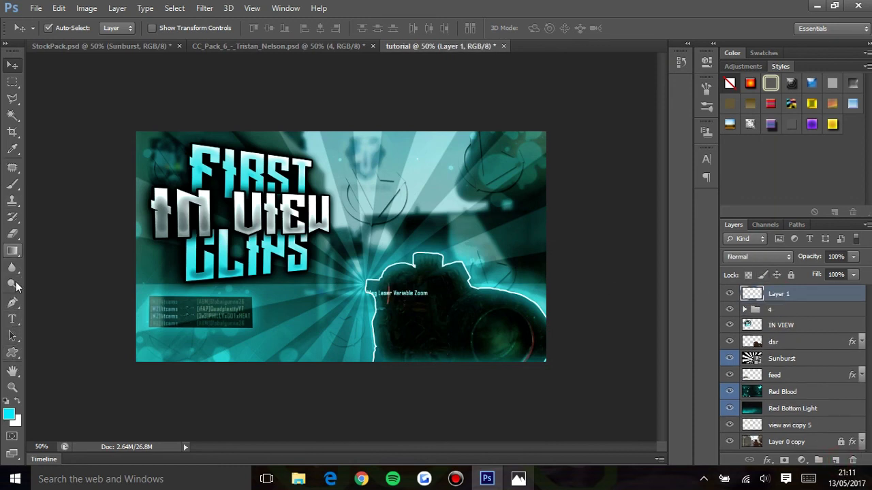
- Paint a soft cyan border along all four edges of the thumbnail on Layer 1 using a 100 px brush with 0% hardness
{"action": "left_click", "coordinate": [13, 186]}
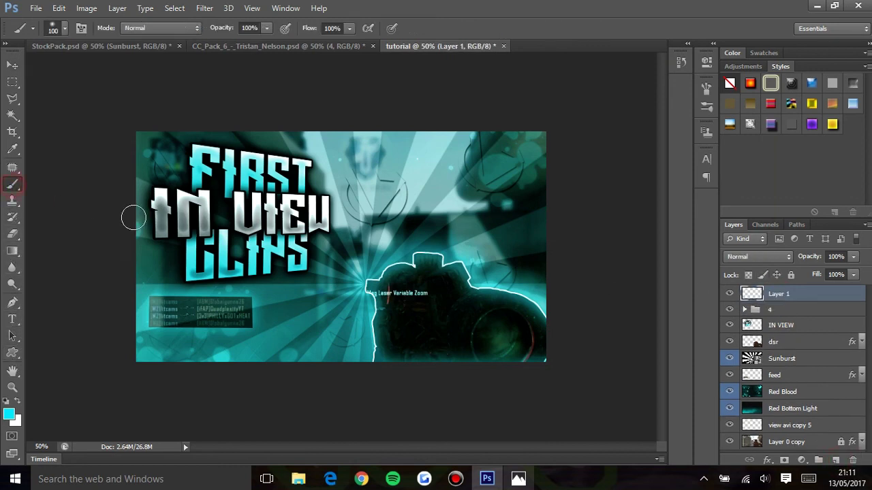
{"action": "left_click", "coordinate": [58, 28]}
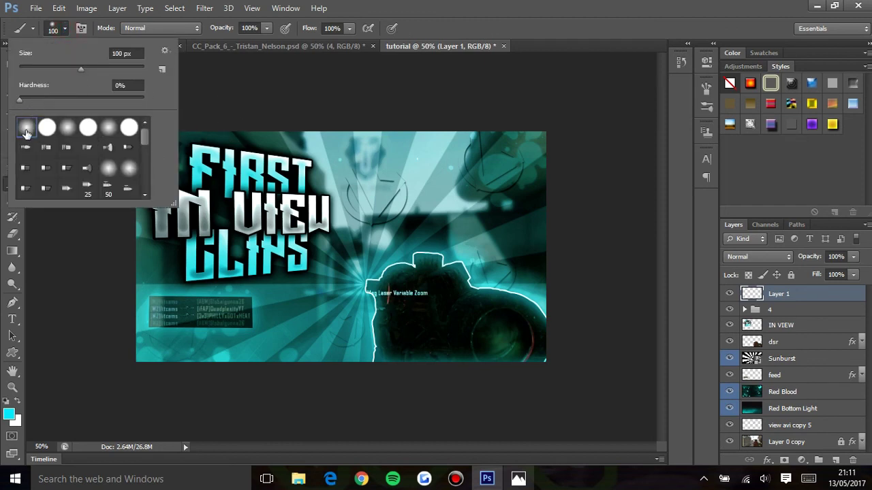
{"action": "left_click", "coordinate": [63, 26]}
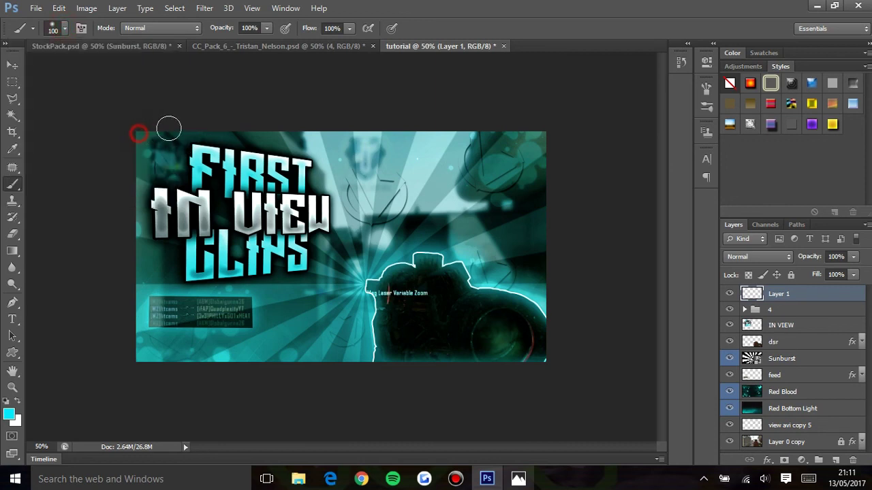
{"action": "left_click_drag", "start_coordinate": [194, 130], "coordinate": [546, 132]}
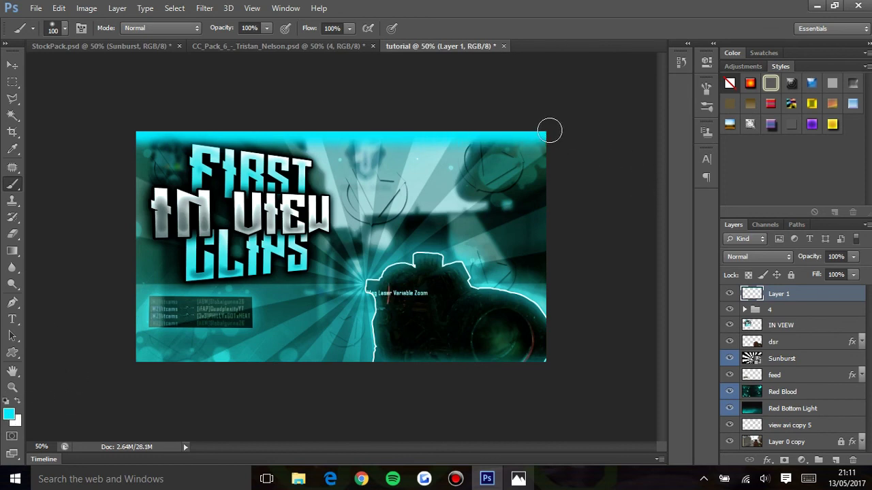
{"action": "mouse_move", "coordinate": [543, 134]}
{"action": "left_mouse_down"}
{"action": "mouse_move", "coordinate": [554, 271]}
{"action": "mouse_move", "coordinate": [547, 318]}
{"action": "mouse_move", "coordinate": [546, 166]}
{"action": "left_mouse_up"}
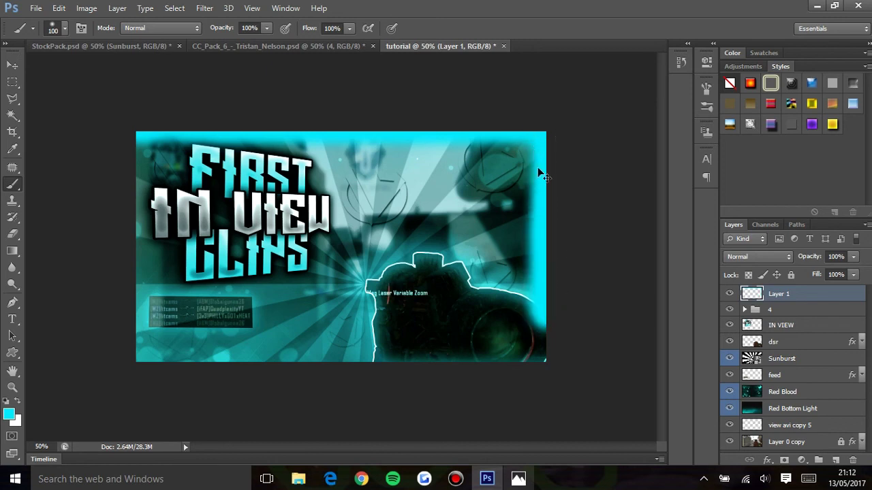
{"action": "key", "text": "ctrl+z"}
{"action": "mouse_move", "coordinate": [542, 193]}
{"action": "left_mouse_down"}
{"action": "mouse_move", "coordinate": [550, 367]}
{"action": "mouse_move", "coordinate": [560, 353]}
{"action": "mouse_move", "coordinate": [474, 367]}
{"action": "mouse_move", "coordinate": [195, 367]}
{"action": "mouse_move", "coordinate": [146, 319]}
{"action": "mouse_move", "coordinate": [111, 342]}
{"action": "mouse_move", "coordinate": [295, 357]}
{"action": "mouse_move", "coordinate": [380, 292]}
{"action": "mouse_move", "coordinate": [333, 324]}
{"action": "left_mouse_up"}
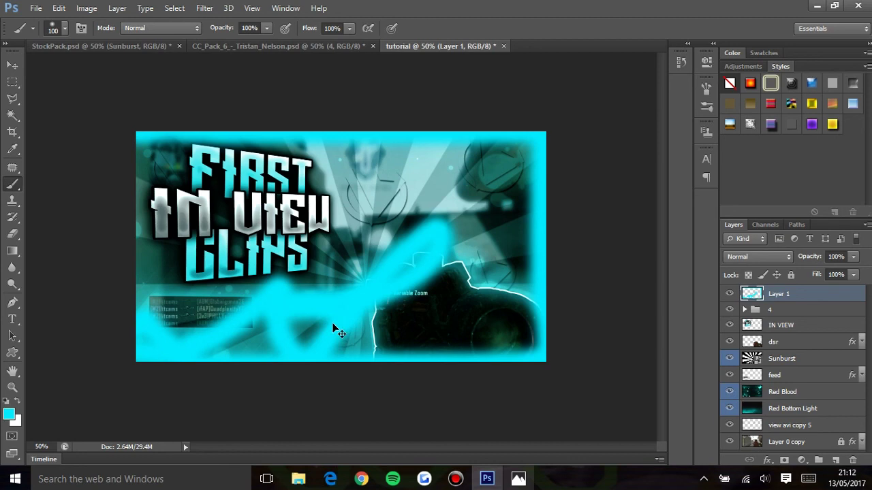
{"action": "key", "text": "ctrl+z"}
{"action": "left_click_drag", "start_coordinate": [449, 366], "coordinate": [119, 360]}
{"action": "mouse_move", "coordinate": [132, 139]}
{"action": "left_mouse_down"}
{"action": "mouse_move", "coordinate": [136, 365]}
{"action": "mouse_move", "coordinate": [146, 138]}
{"action": "left_mouse_up"}
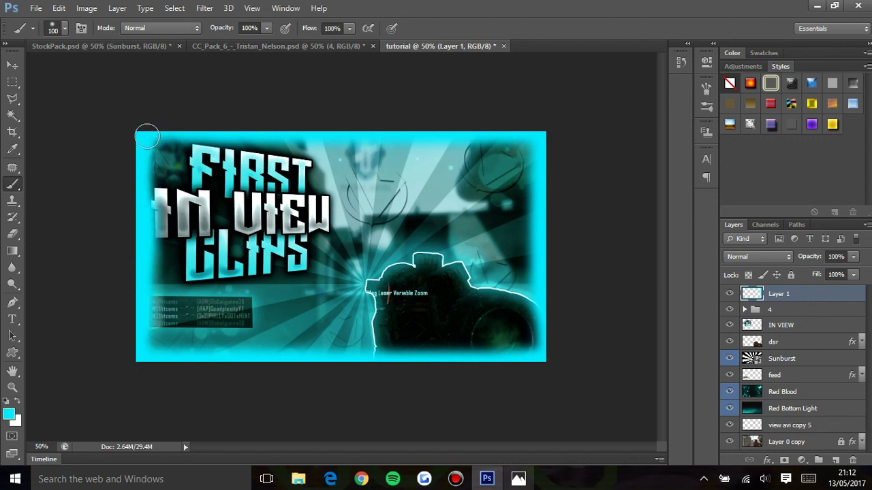
{"action": "left_click_drag", "start_coordinate": [150, 362], "coordinate": [143, 298]}
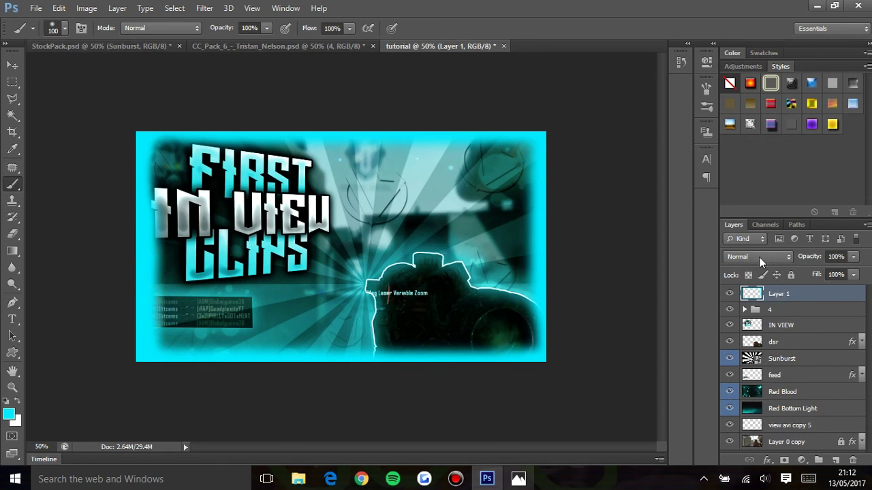
- Try the Screen blend mode on the painted cyan border layer, and settle on Overlay
{"action": "left_click", "coordinate": [12, 65]}
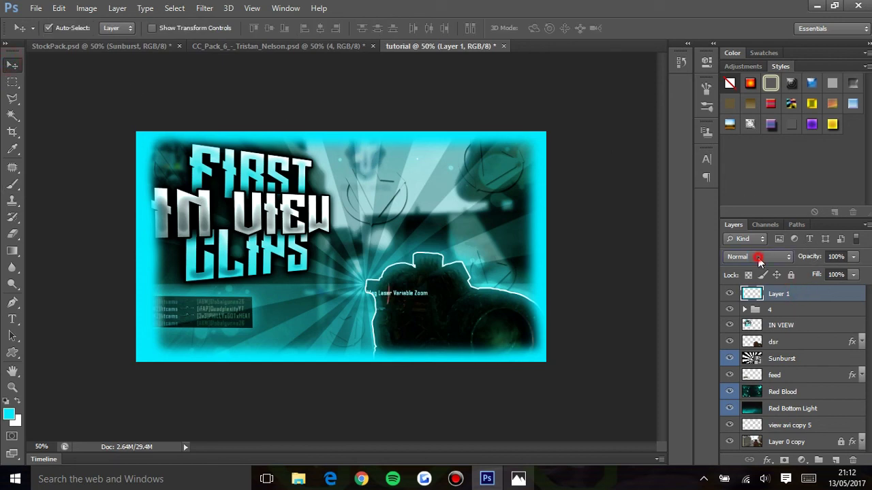
{"action": "left_click", "coordinate": [758, 258]}
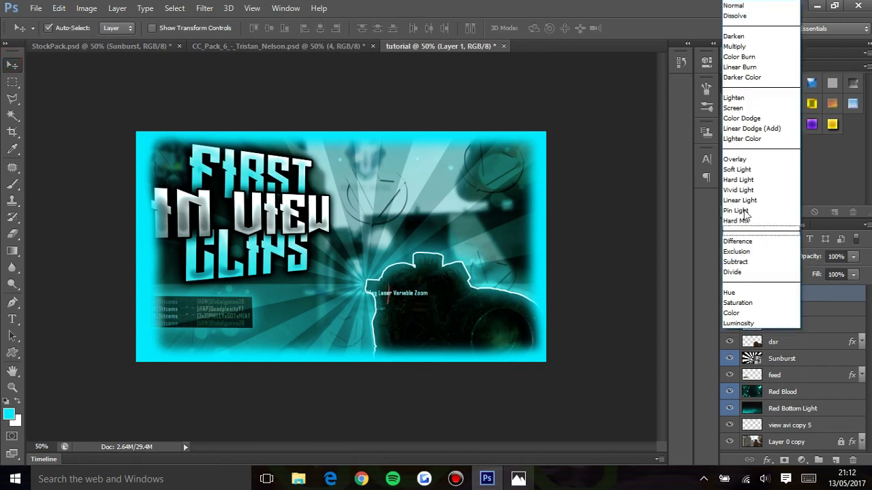
{"action": "left_click", "coordinate": [734, 108]}
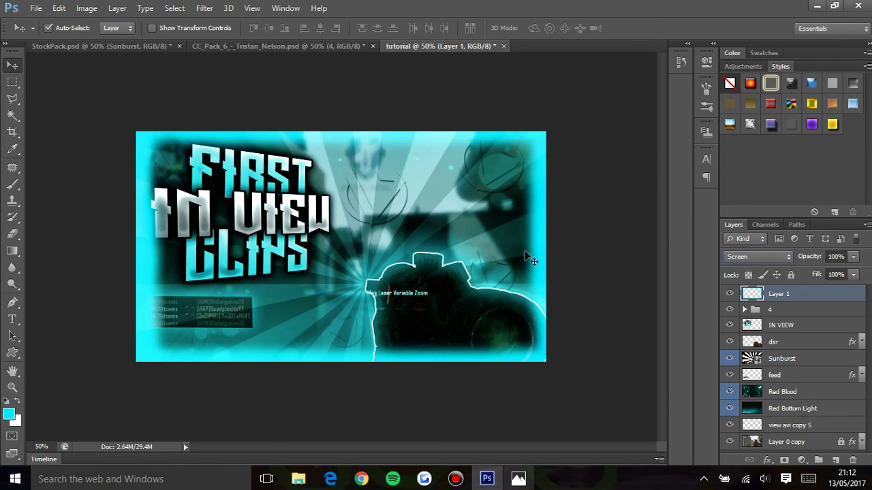
{"action": "left_click", "coordinate": [759, 256]}
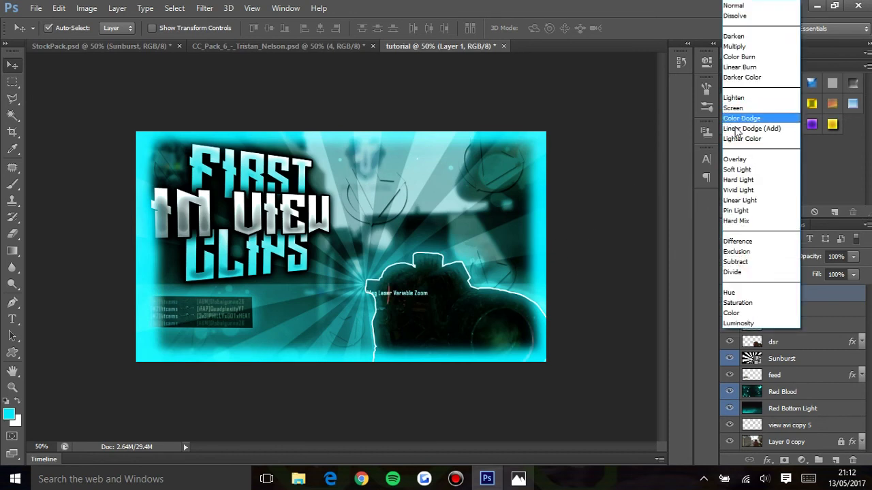
{"action": "left_click", "coordinate": [736, 158]}
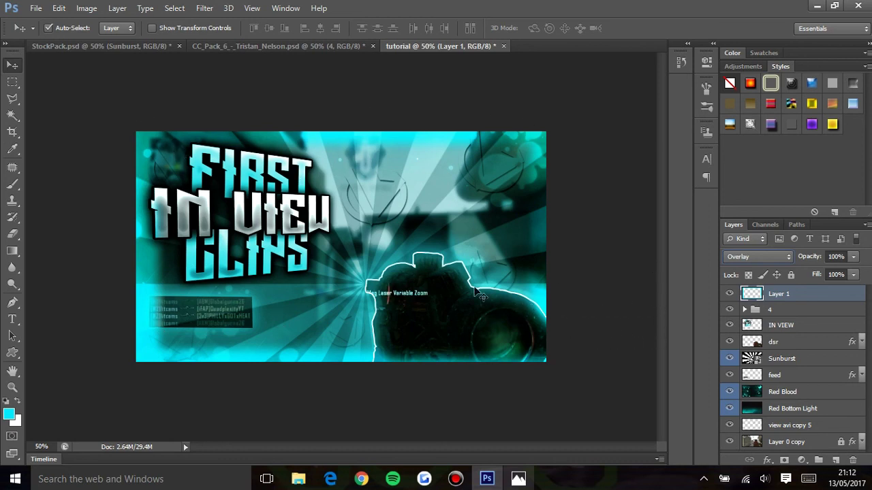
- Bring up the reference thumbnail in Photos and move it aside to compare the border glow with the current design
{"action": "key", "text": "alt+Tab"}
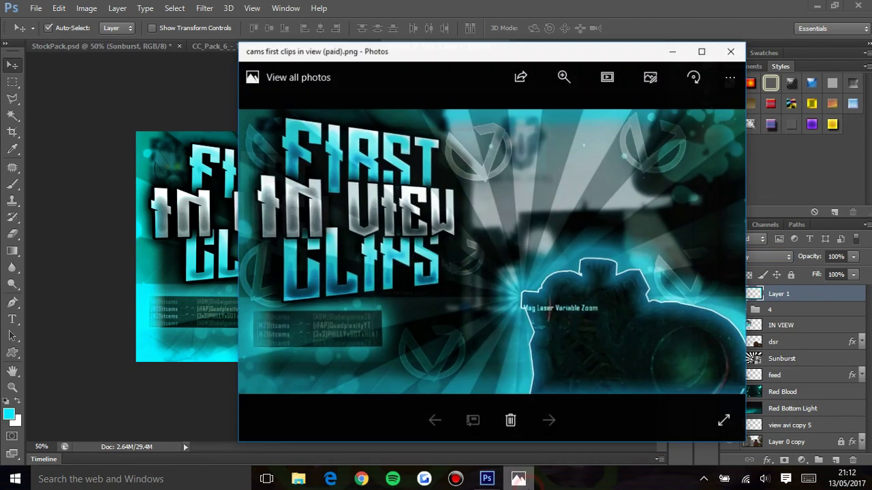
{"action": "left_click_drag", "start_coordinate": [352, 49], "coordinate": [541, 60]}
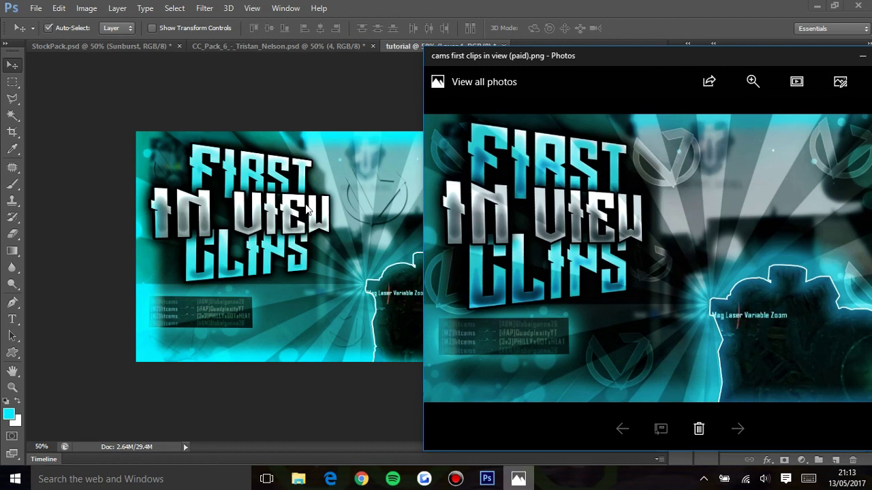
{"action": "key", "text": "alt+Tab"}
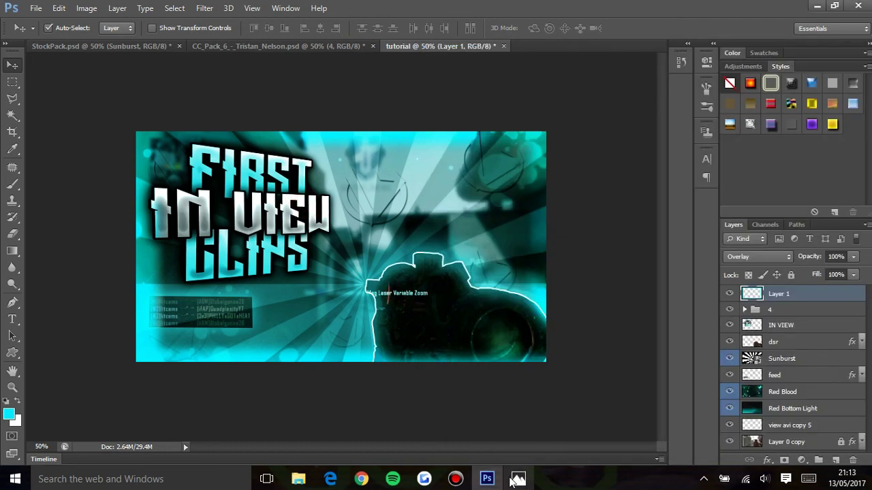
{"action": "left_click", "coordinate": [518, 481]}
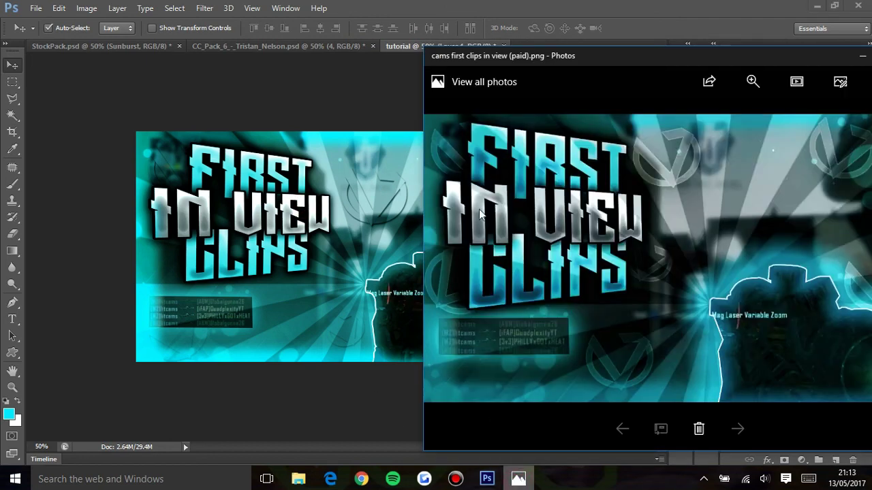
{"action": "left_click_drag", "start_coordinate": [543, 53], "coordinate": [667, 81]}
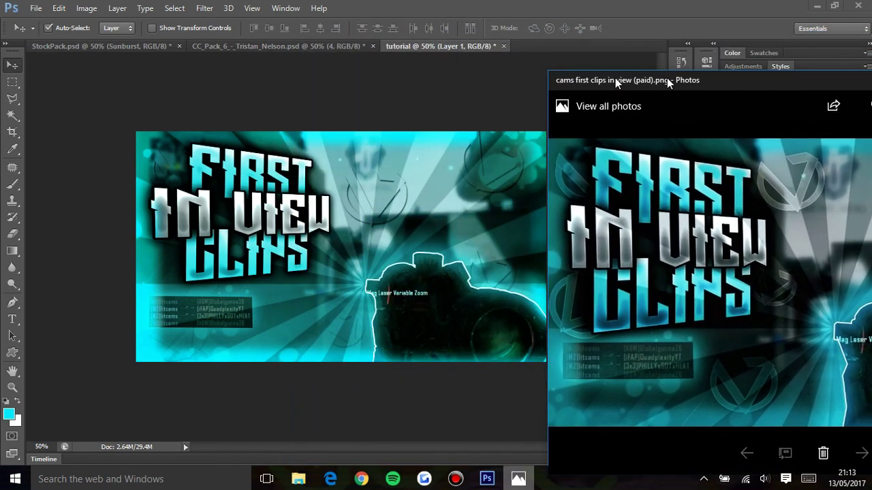
- Try to tile the reference image and the Photoshop window side by side across the screen
{"action": "left_click_drag", "start_coordinate": [616, 79], "coordinate": [437, 80]}
{"action": "left_click_drag", "start_coordinate": [554, 86], "coordinate": [871, 75]}
{"action": "left_click", "coordinate": [252, 390]}
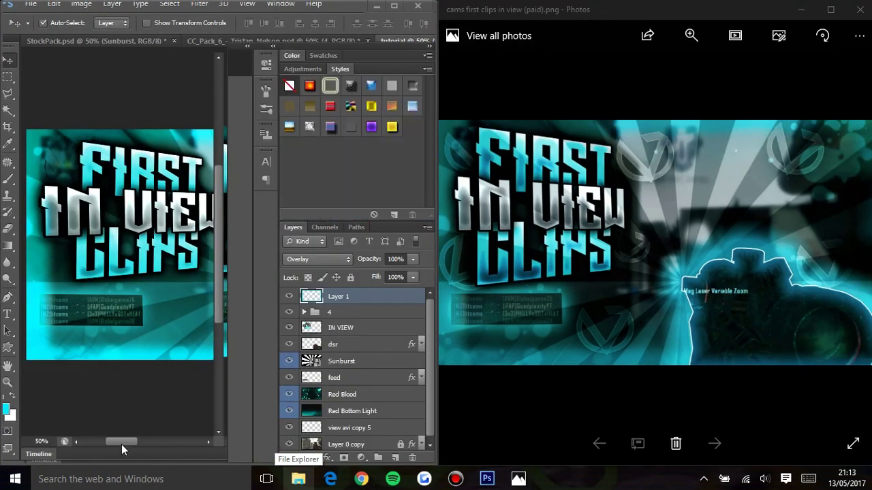
{"action": "left_click_drag", "start_coordinate": [351, 16], "coordinate": [443, 4]}
- Shrink the floating Photos window with the reference image and place it beside the thumbnail for comparison
{"action": "left_click_drag", "start_coordinate": [649, 16], "coordinate": [471, 49]}
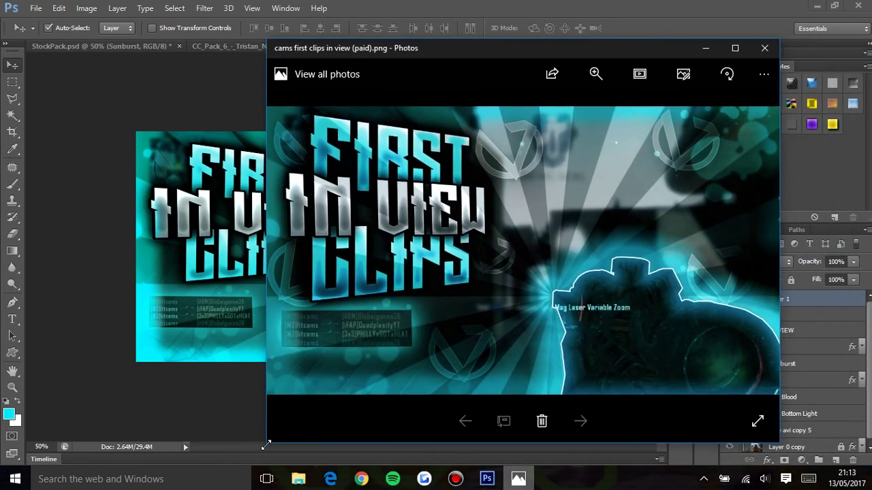
{"action": "left_click_drag", "start_coordinate": [266, 445], "coordinate": [459, 378]}
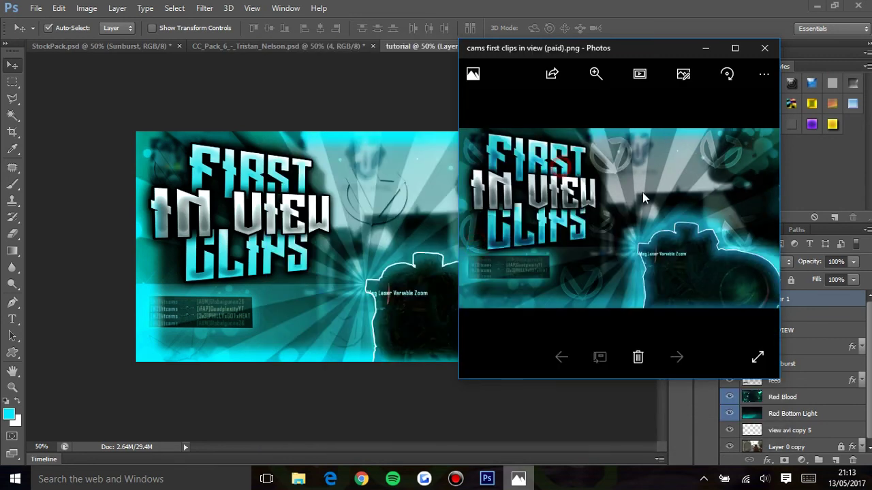
{"action": "left_click_drag", "start_coordinate": [624, 49], "coordinate": [710, 78]}
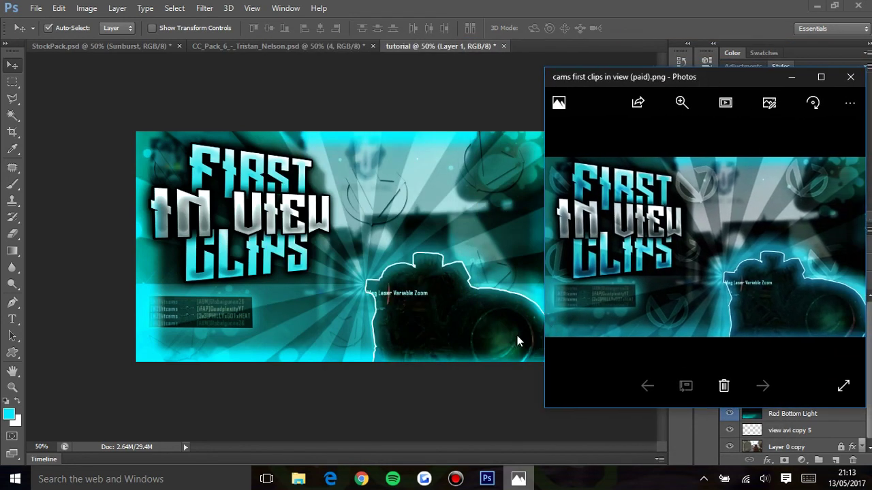